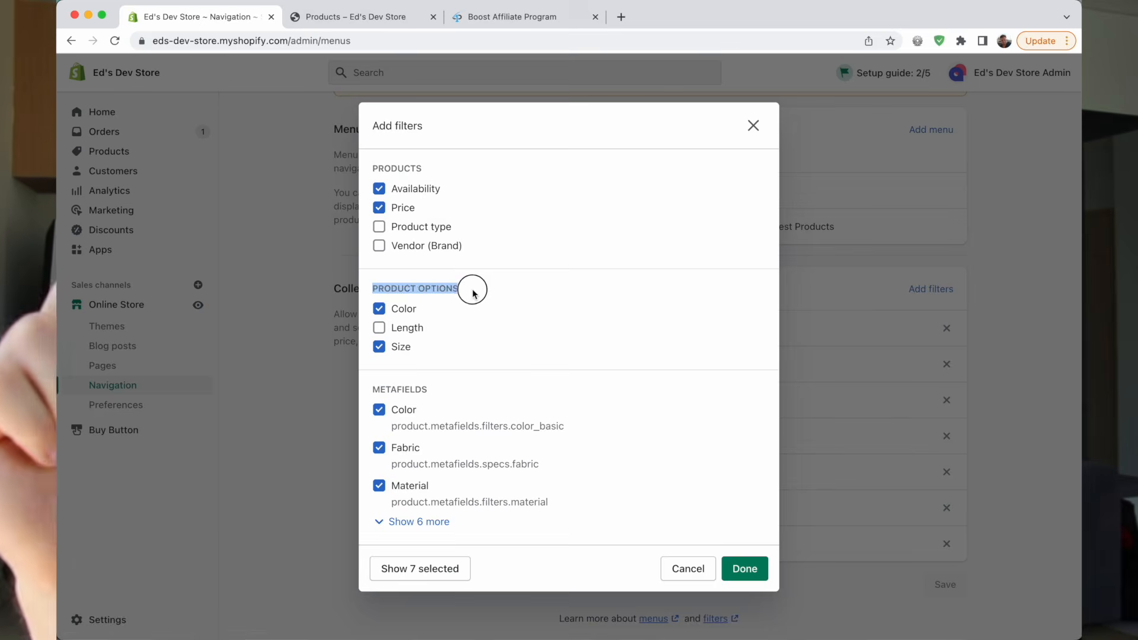
Enable the Length product option as a filter and confirm the filter selection
click(380, 328)
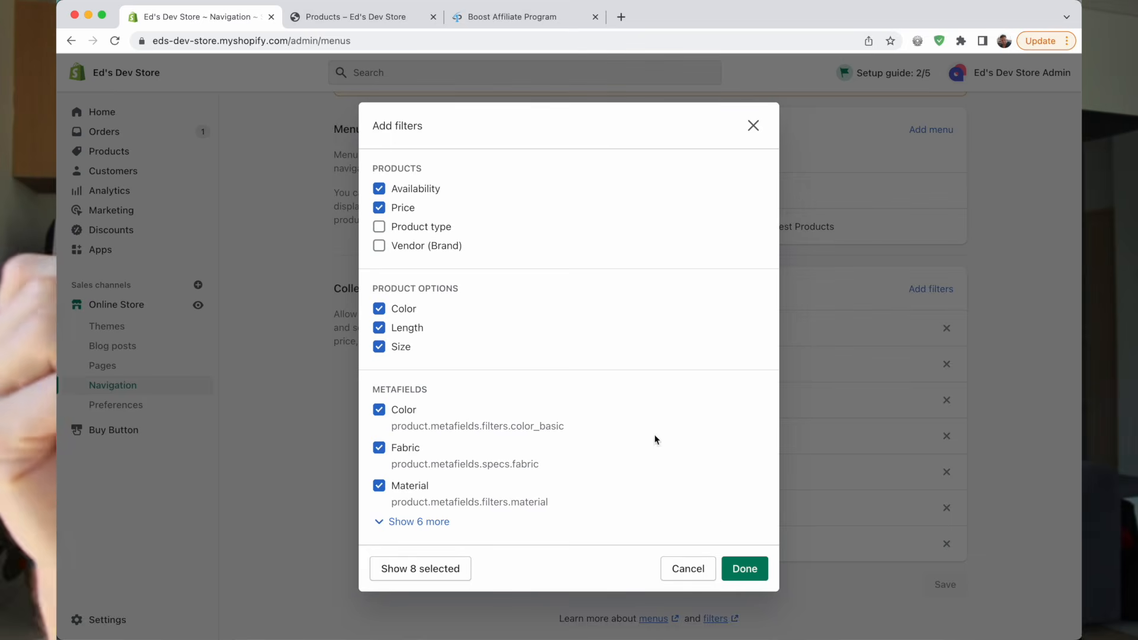
click(746, 570)
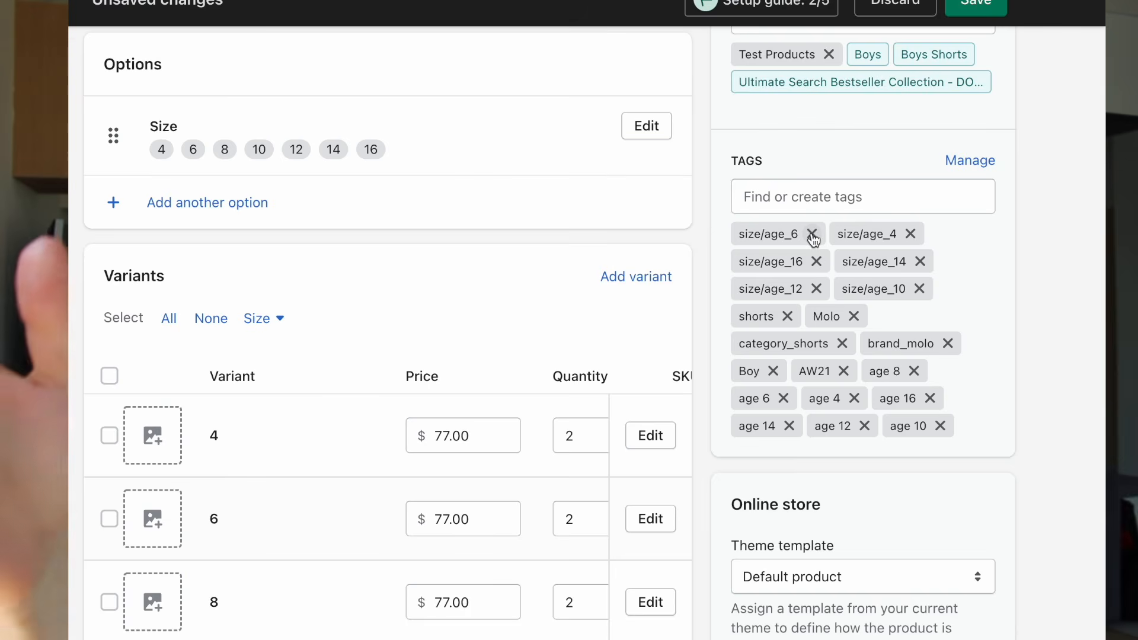
Remove several size/age tags from the product, starting with size/age_6
click(812, 235)
click(813, 236)
click(813, 237)
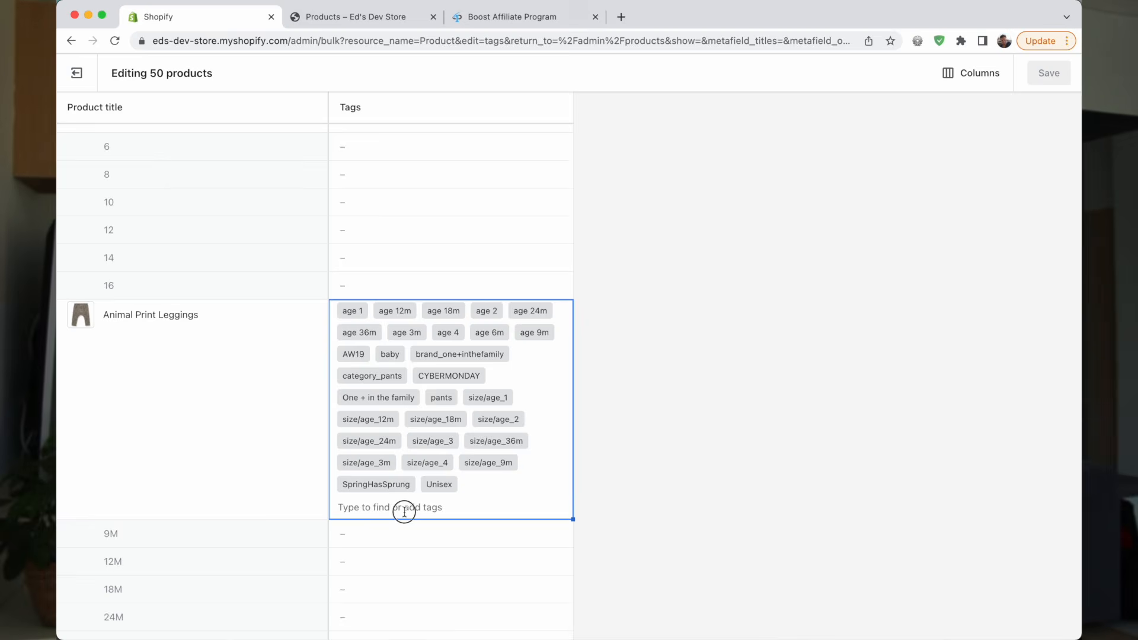
Browse the list of available tags for Animal Print Leggings in the bulk editor, then close it
click(404, 512)
scroll(462, 364, down, 10)
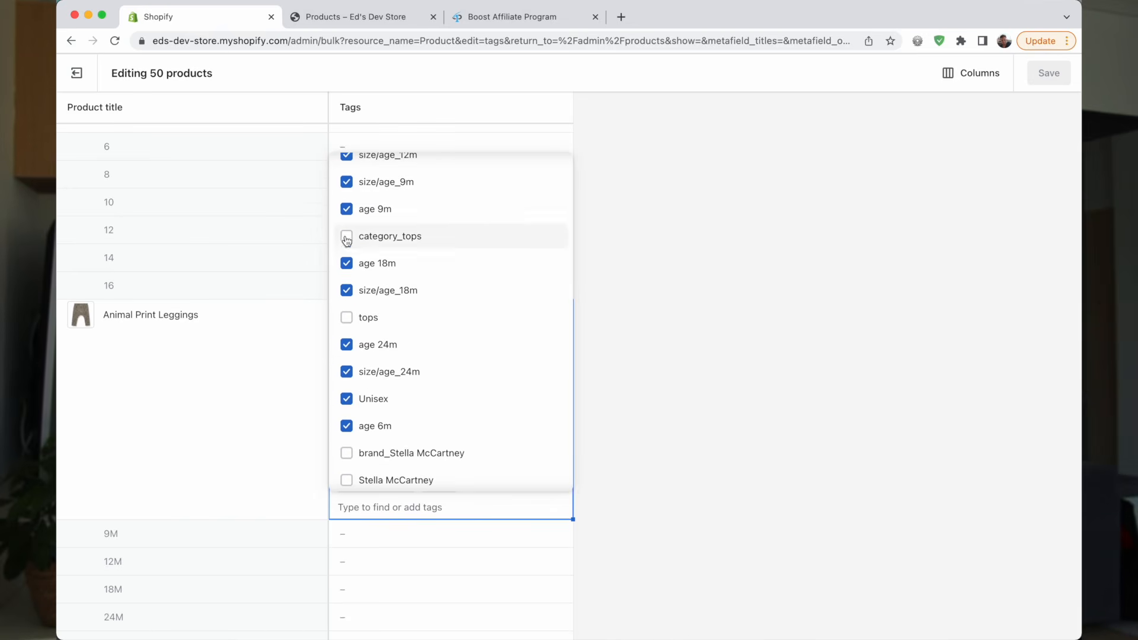
click(707, 310)
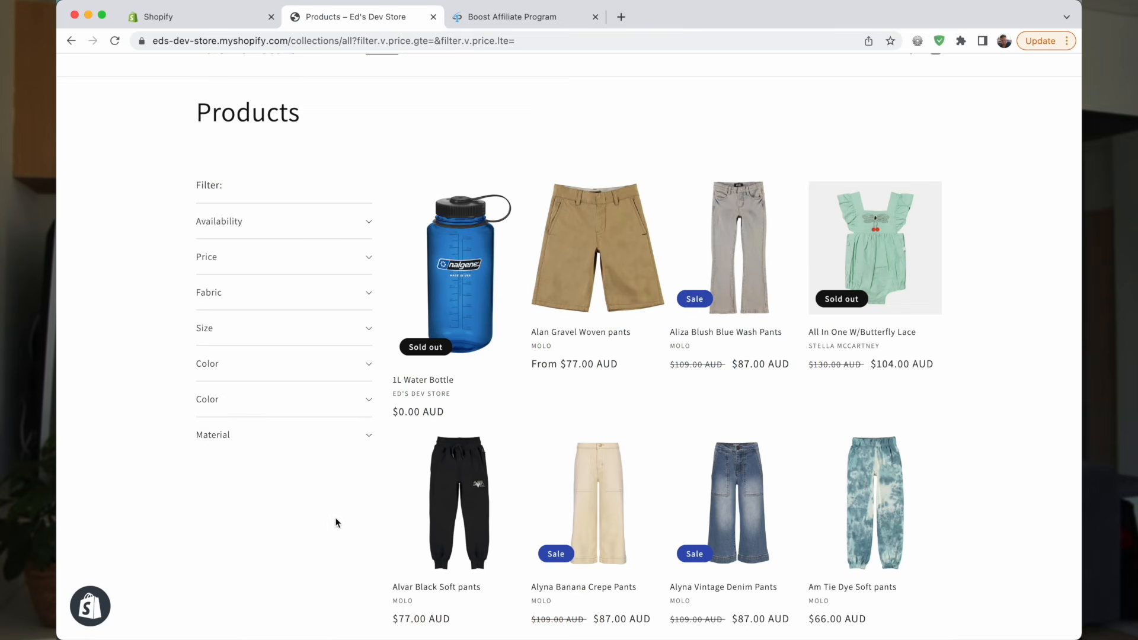
Filter the storefront's products by Cotton material and view the Fjallraven Kanken Backpack product page
scroll(369, 440, down, 1)
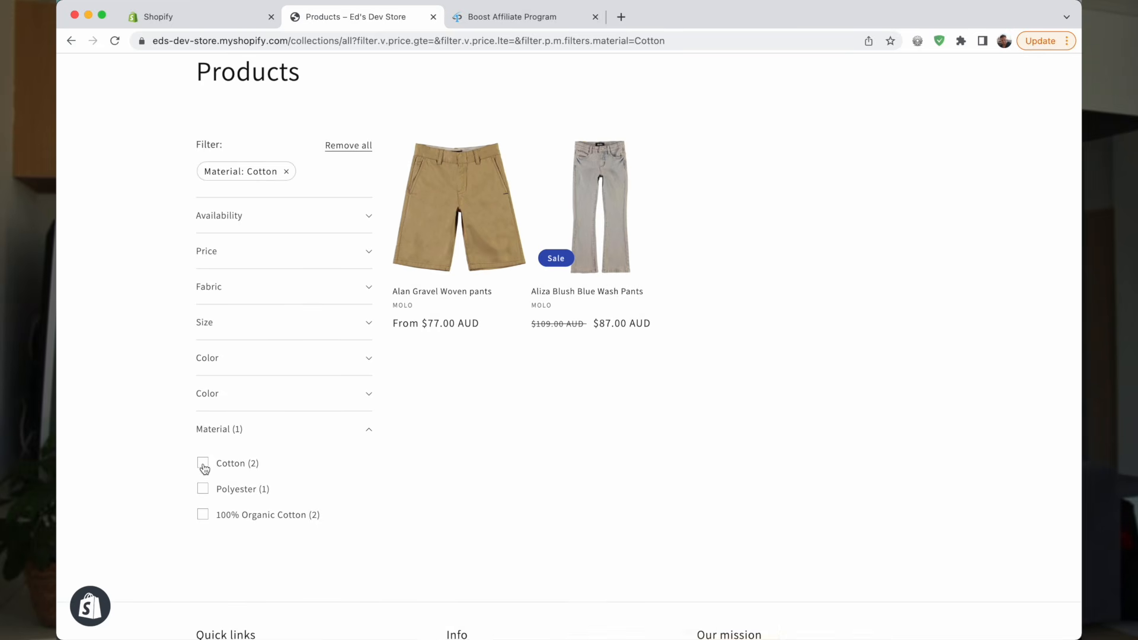
click(203, 466)
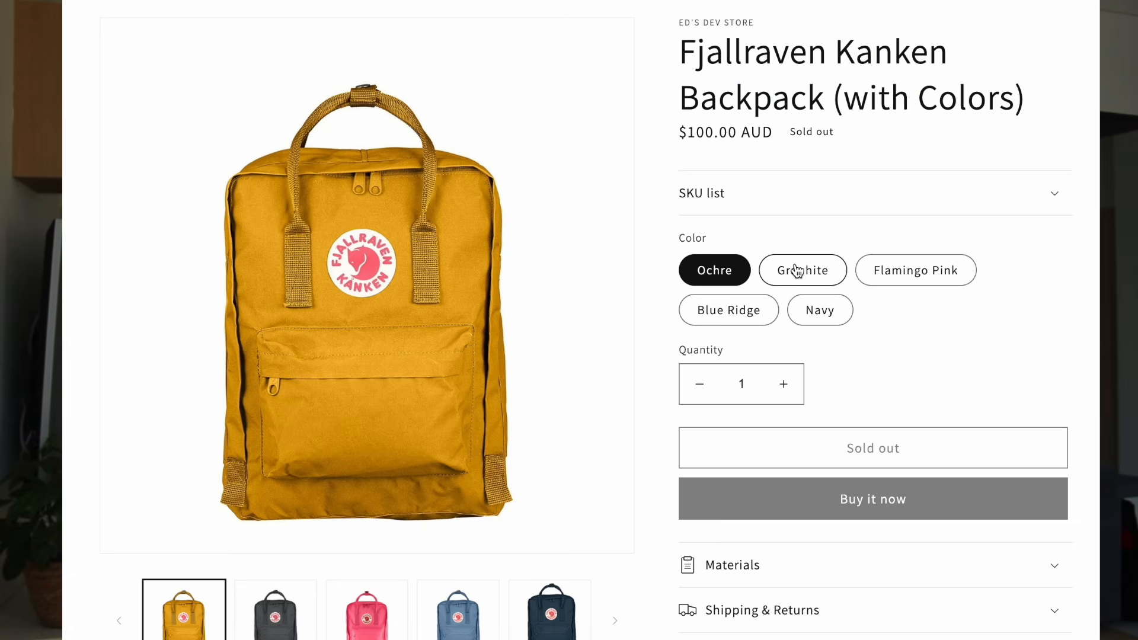
scroll(797, 271, down, 1)
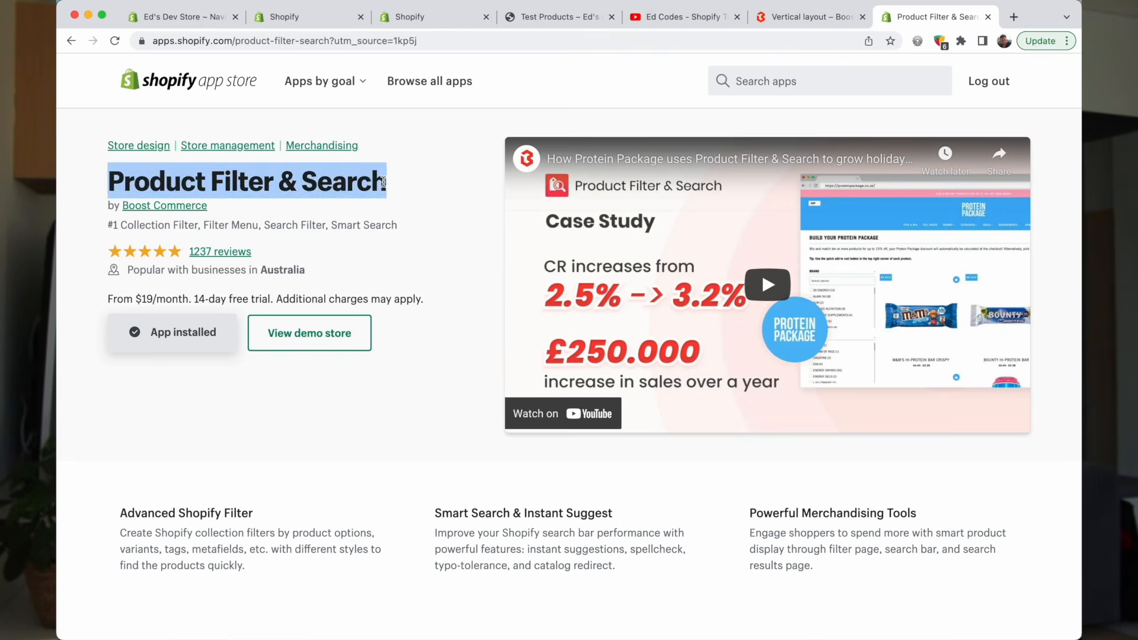
Look through the Boost demo collection's color, size, price, shape and rating filters, trying the second dress shape
click(377, 197)
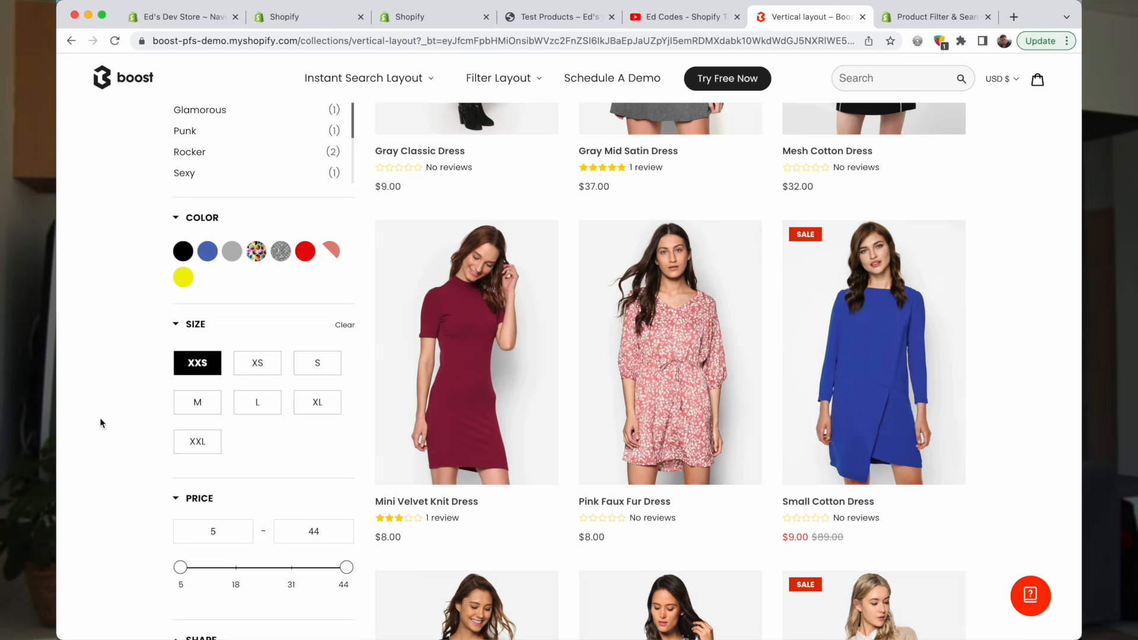
scroll(99, 422, down, 2)
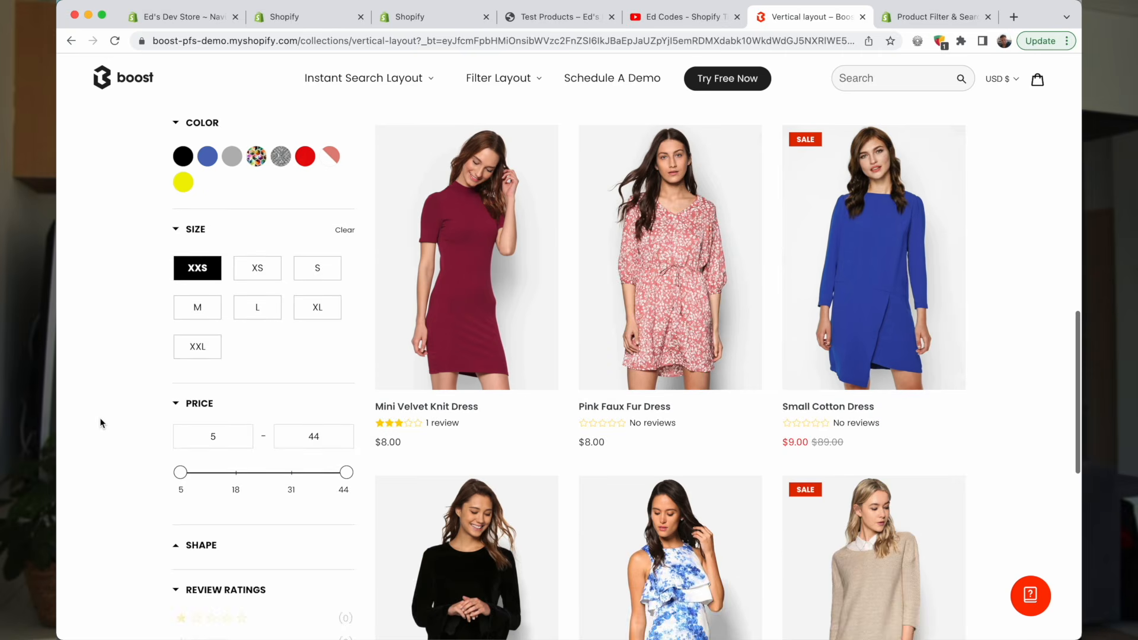
scroll(191, 172, down, 5)
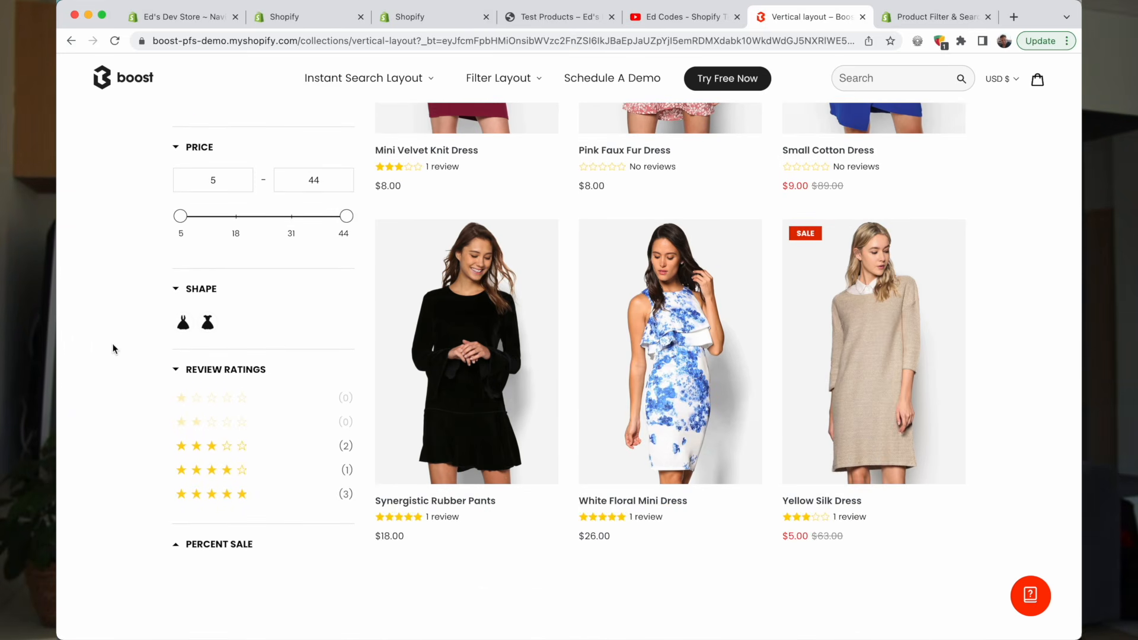
click(208, 323)
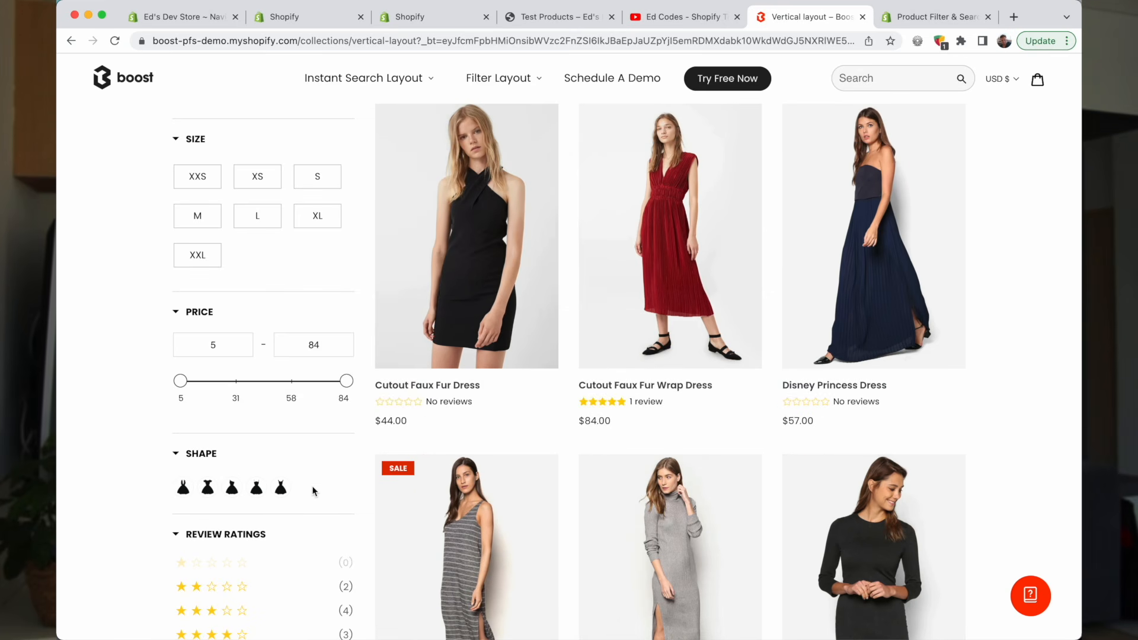
scroll(314, 486, down, 2)
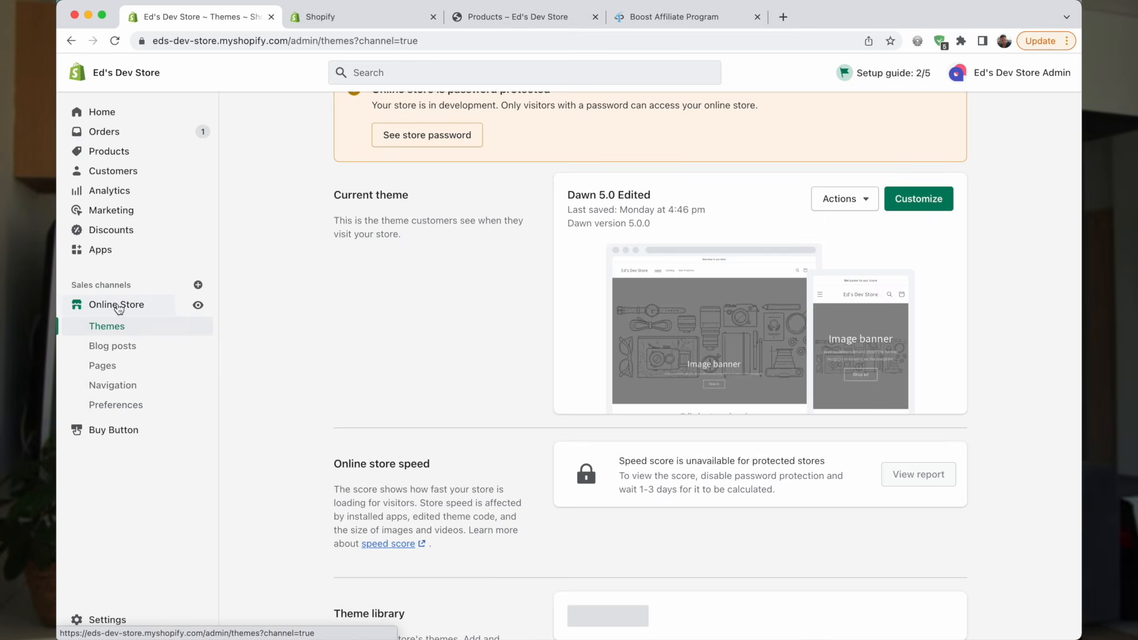
Open the store's Navigation settings and review the collection and search filters and the selectable filter options
click(113, 386)
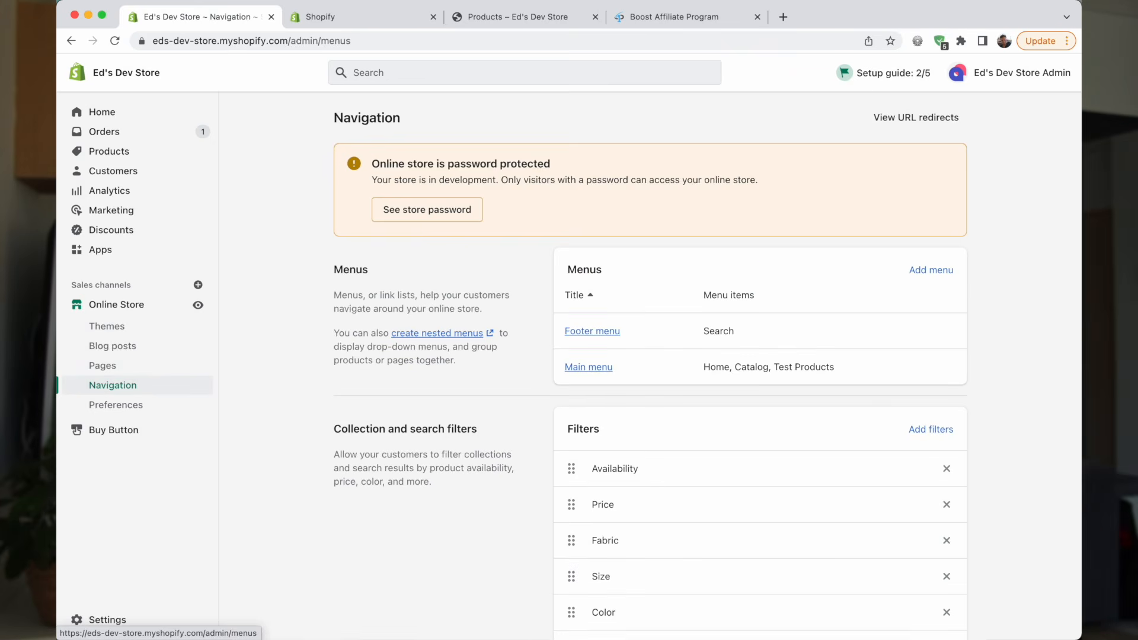
scroll(317, 368, down, 2)
drag(333, 382, 398, 416)
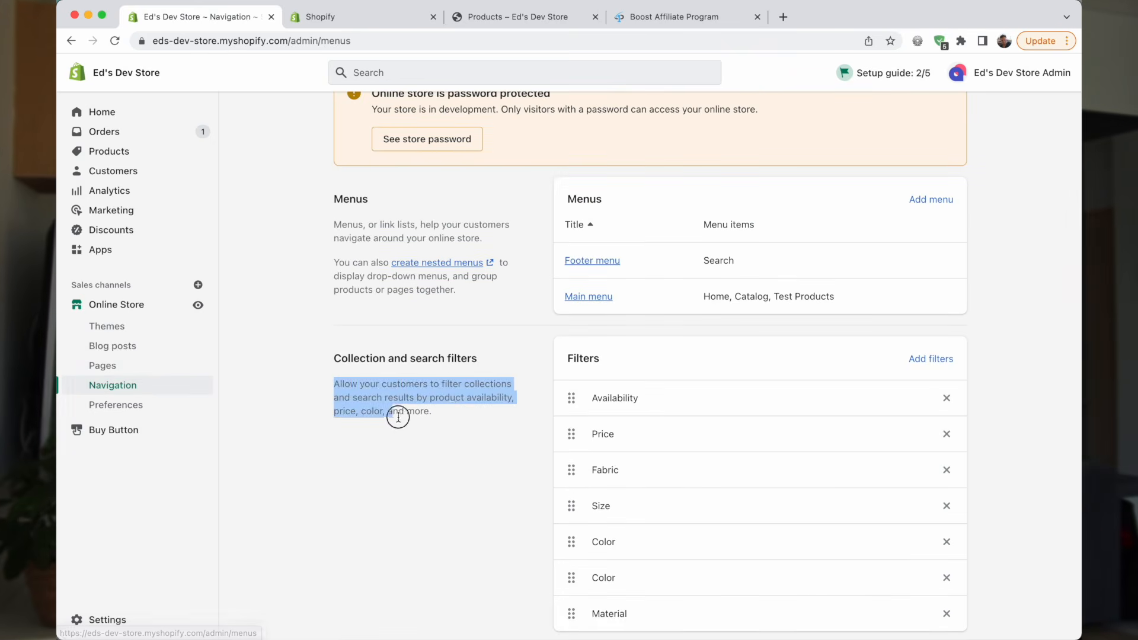
click(457, 418)
scroll(457, 417, down, 2)
click(933, 301)
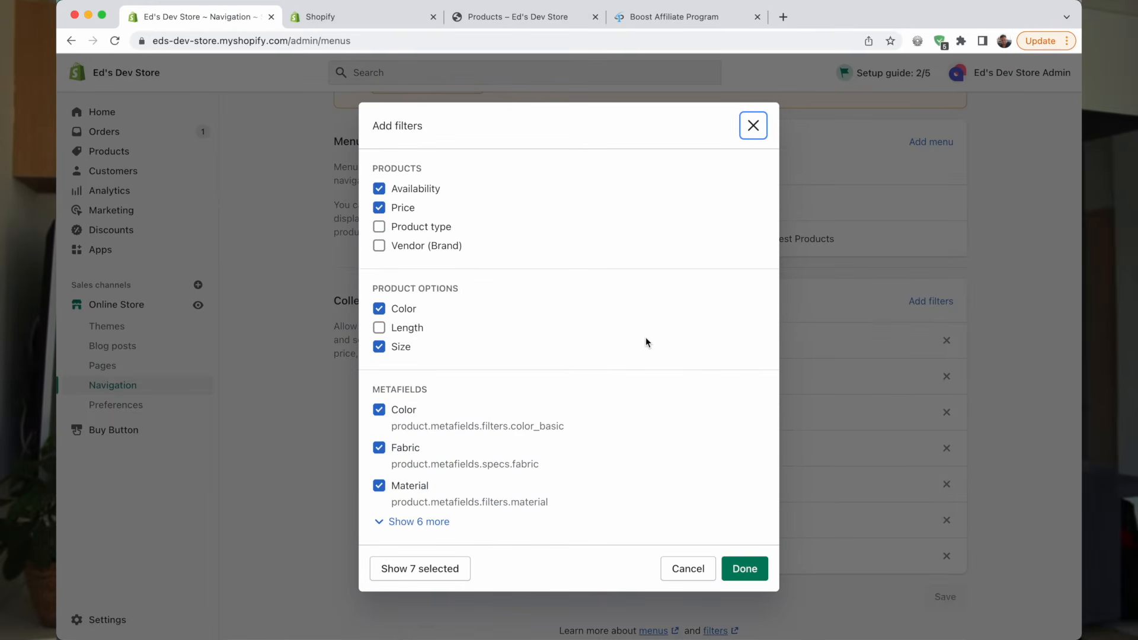
click(741, 569)
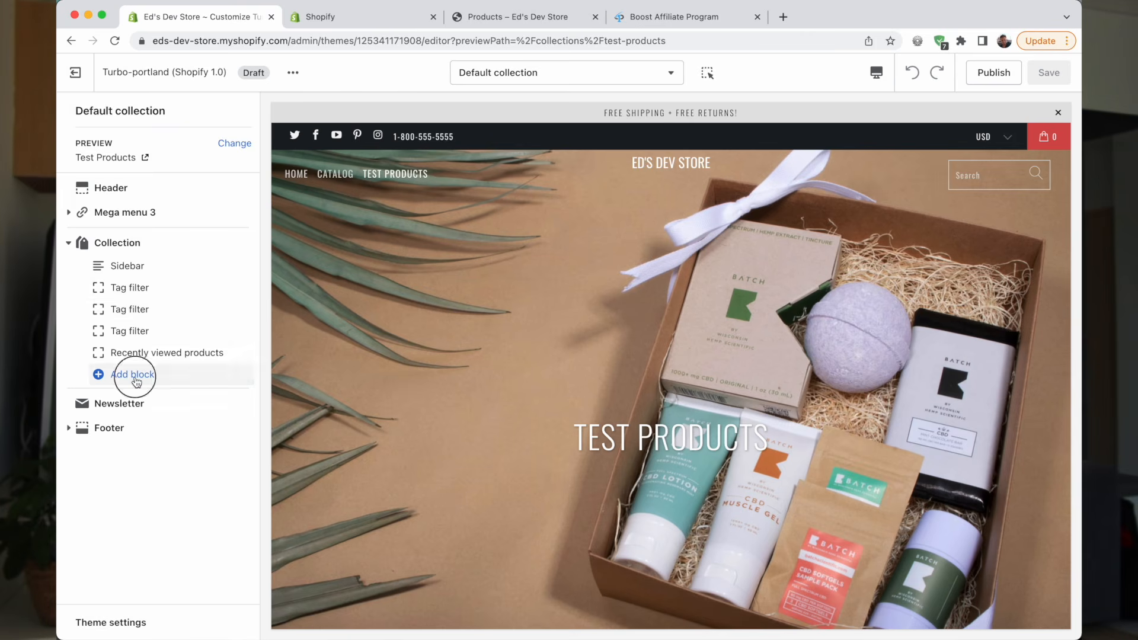
Add a Tag filter block to the Collection section of the Turbo-portland theme and return to the section list
click(134, 380)
click(128, 234)
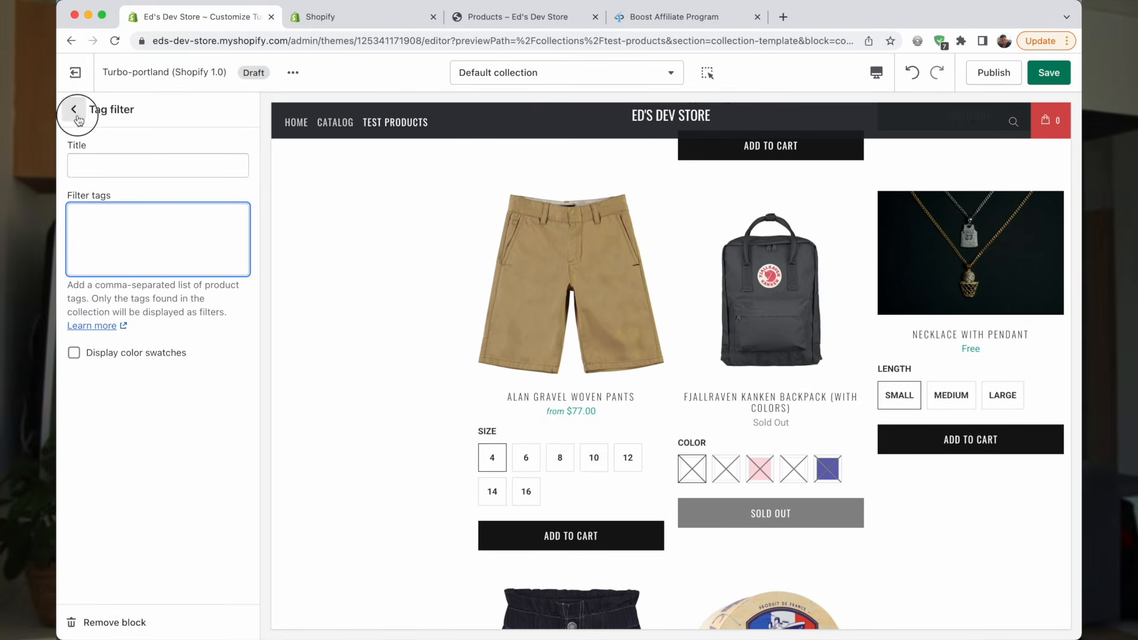
click(75, 110)
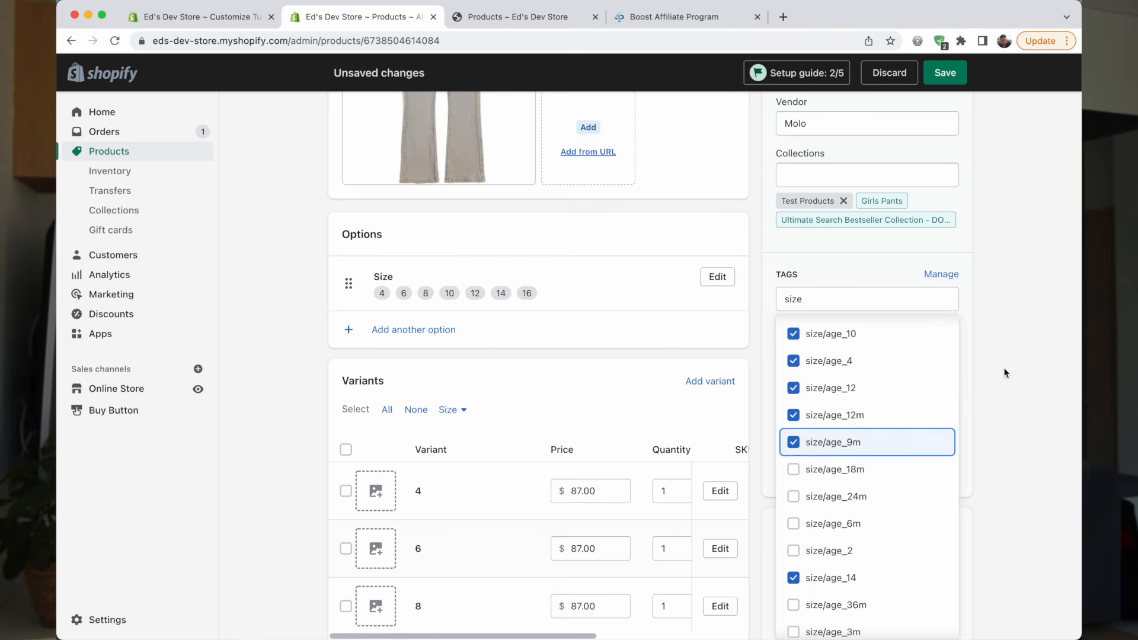
Close the size tag suggestions on the product page and check the tags assigned to the product
click(1006, 372)
scroll(887, 381, down, 1)
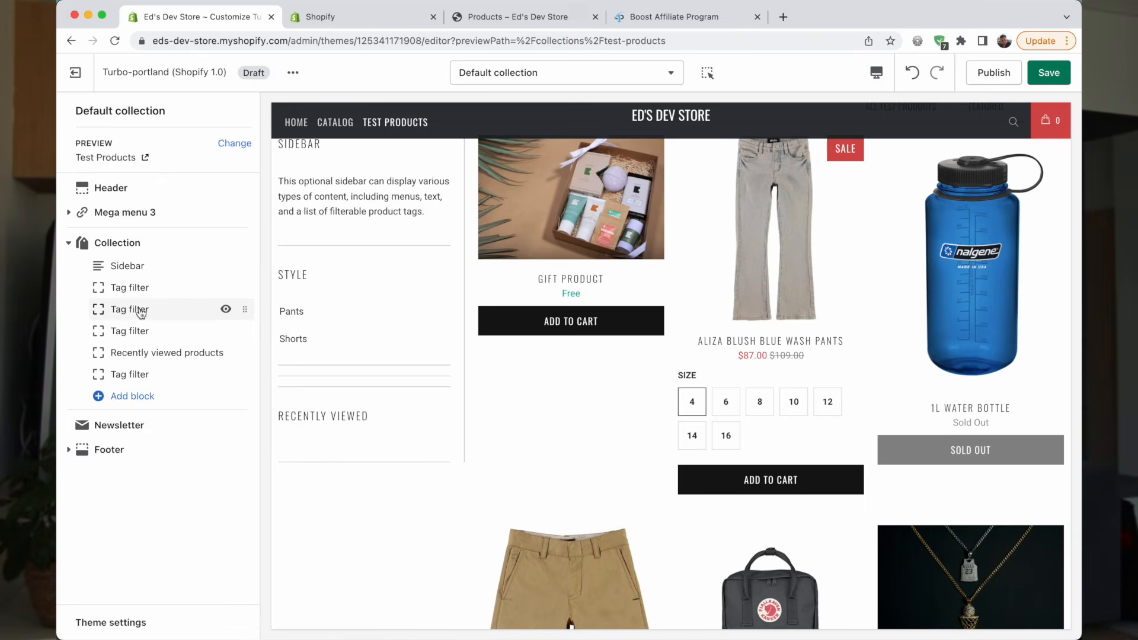
Open the Collection section's second Tag filter block and inspect its list of filter tags
click(130, 308)
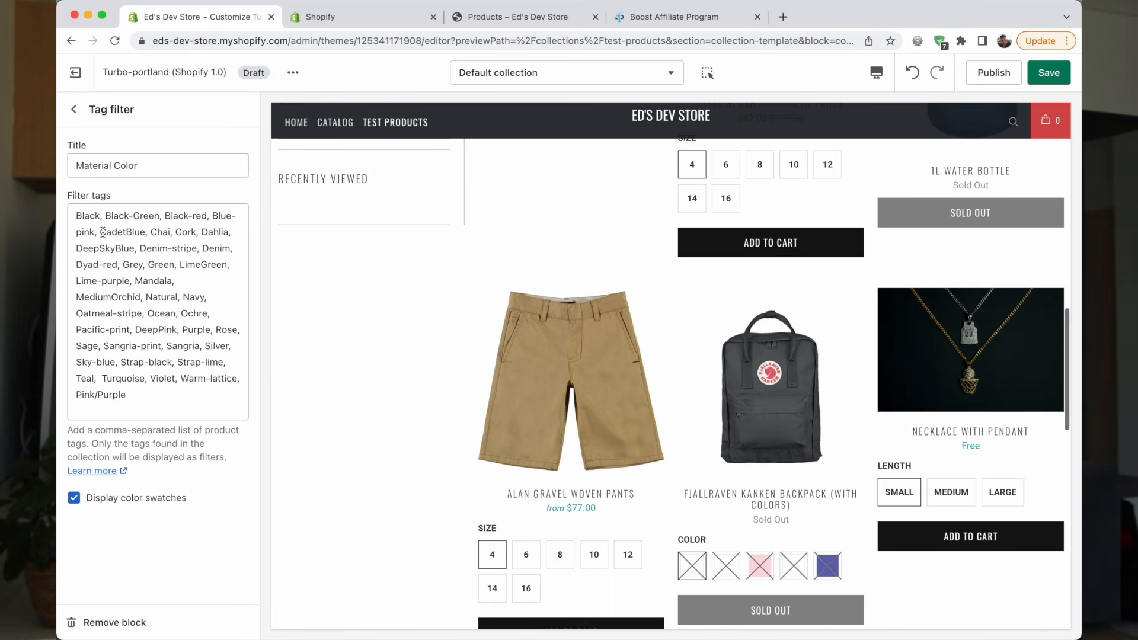
click(200, 286)
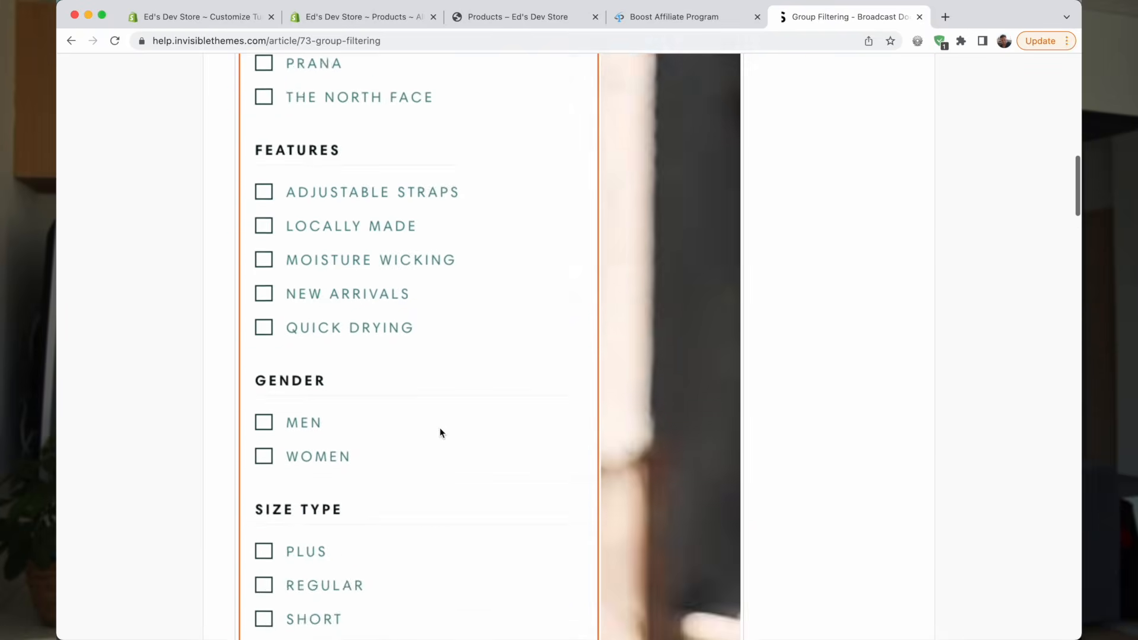
Read the Group Filtering help article for the filter mode setup and the underscore format of group tags
scroll(441, 432, up, 8)
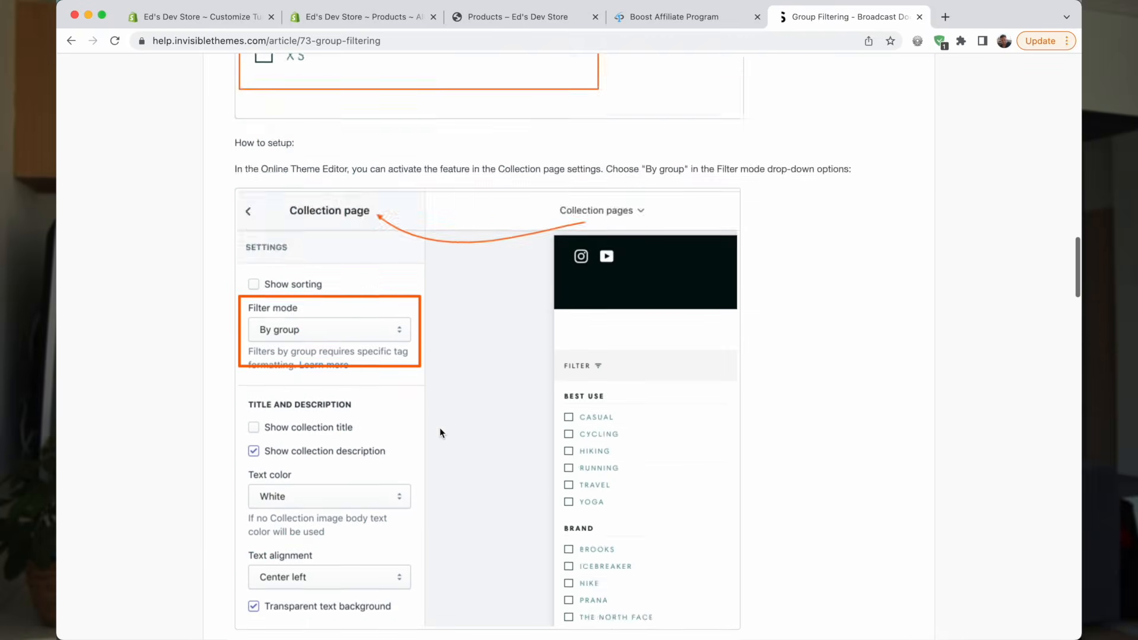
scroll(440, 433, down, 3)
scroll(440, 433, down, 17)
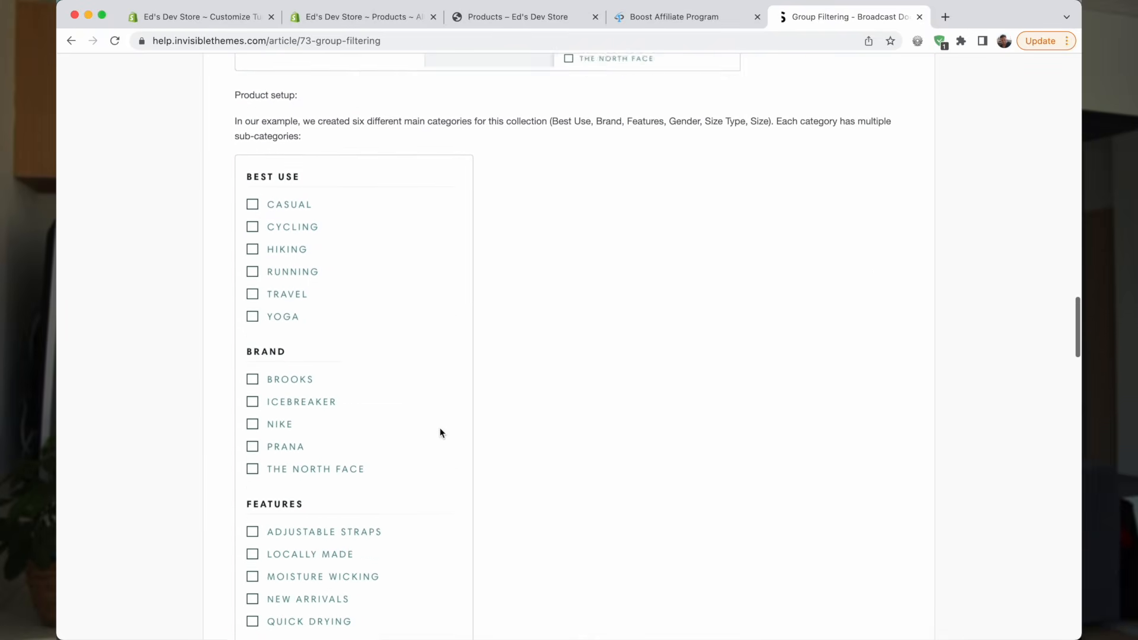
scroll(441, 433, down, 6)
scroll(356, 415, up, 2)
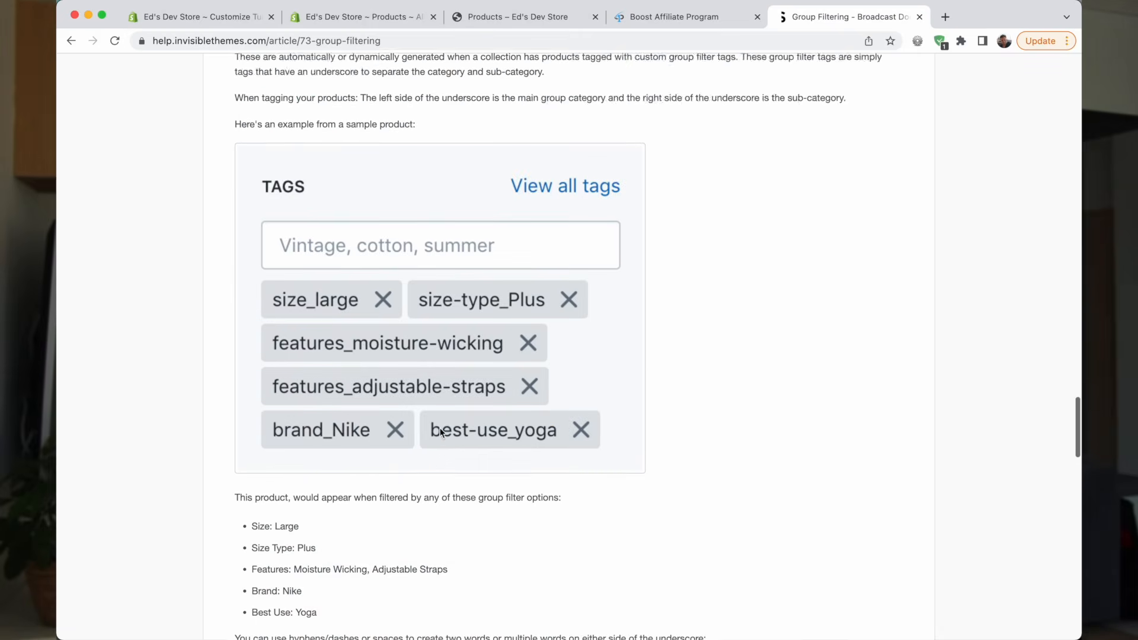
scroll(313, 445, down, 2)
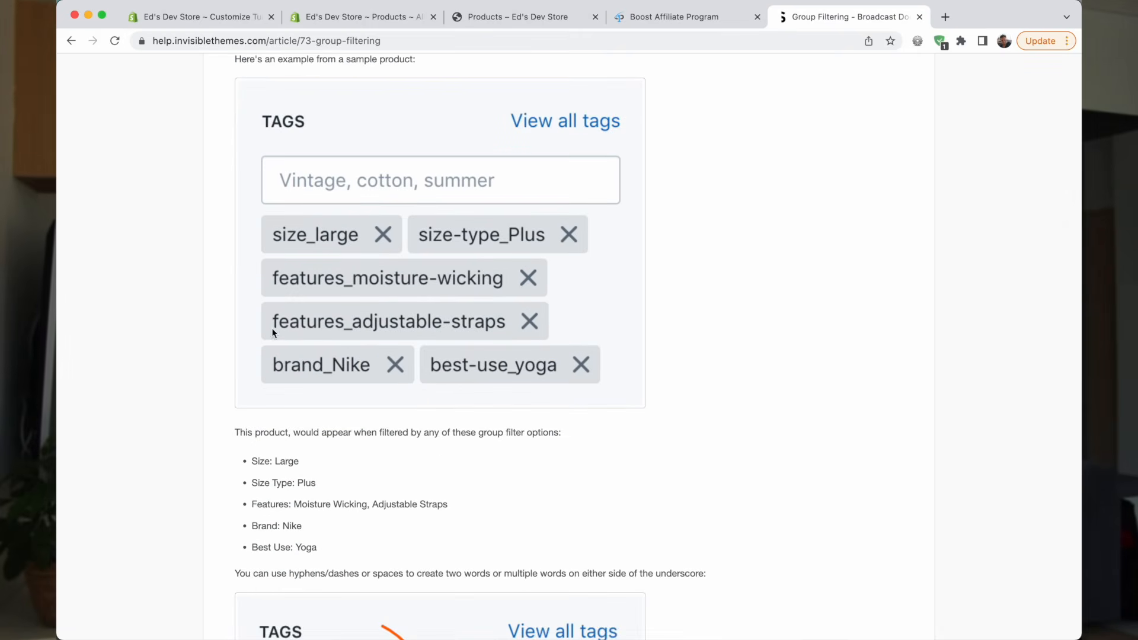
scroll(477, 321, down, 7)
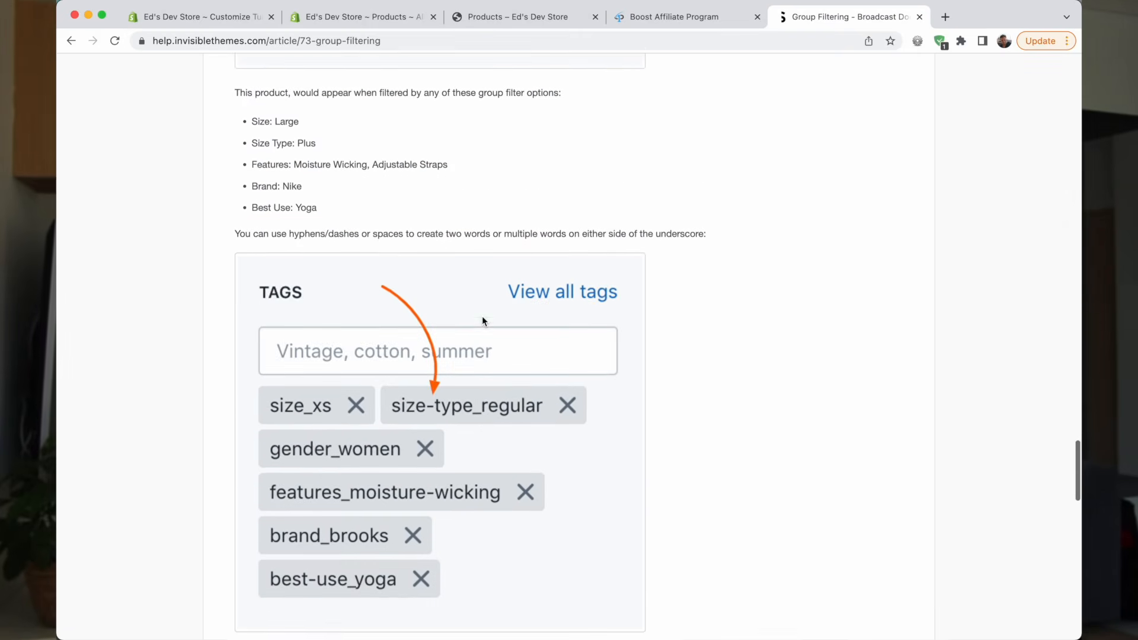
scroll(483, 321, down, 1)
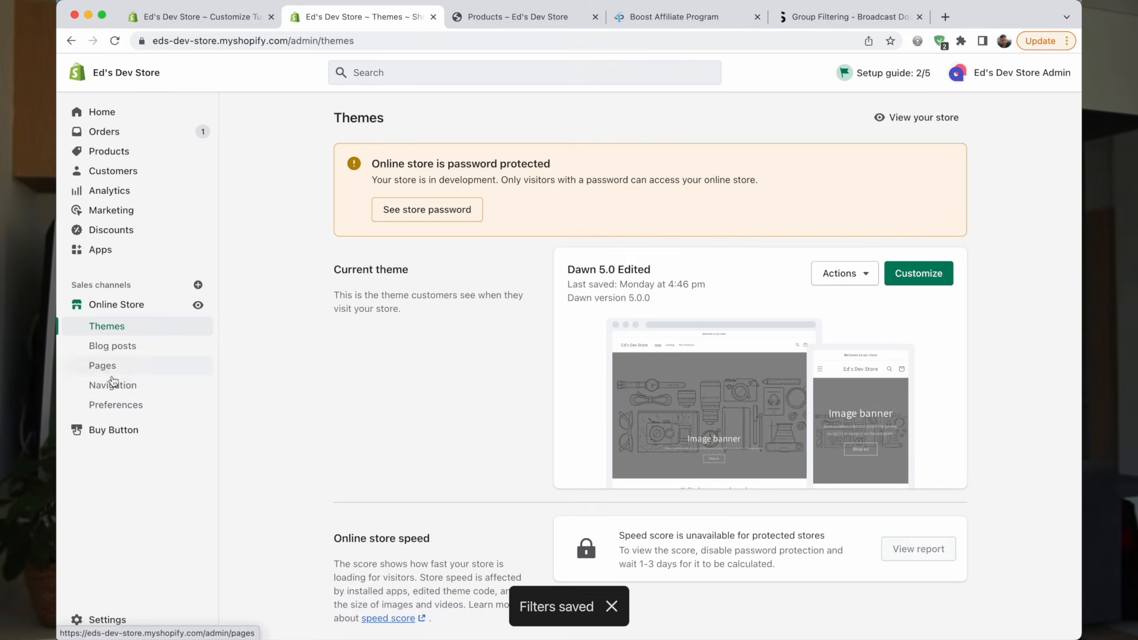
Add Product type, Vendor (Brand), the Color and Size product options, and the Material metafield to the store's navigation filters
click(121, 386)
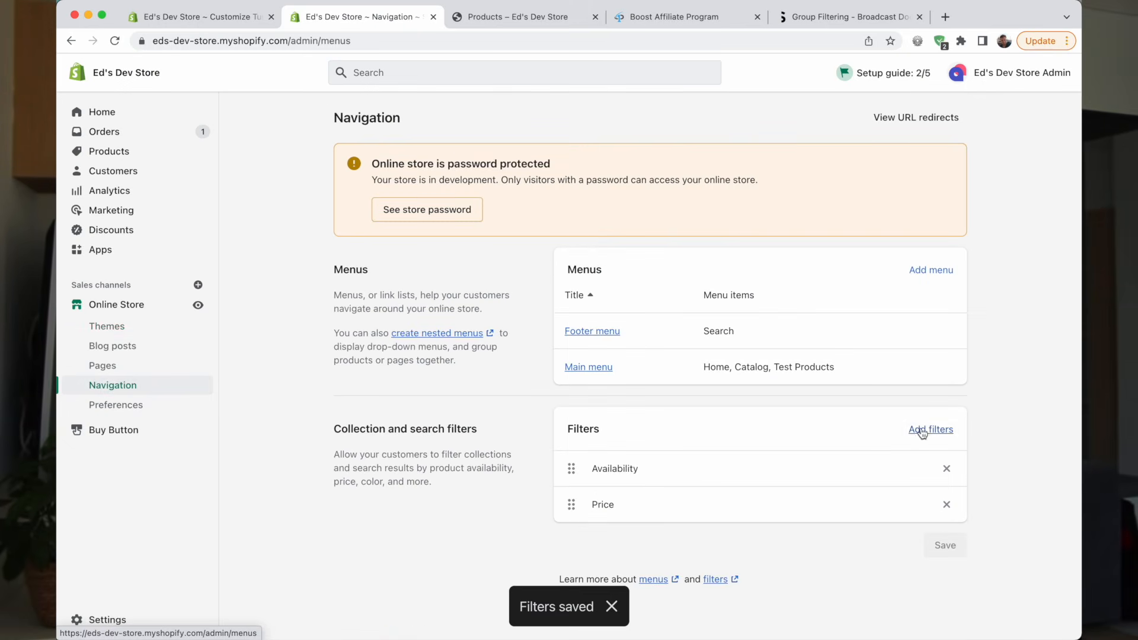
click(923, 431)
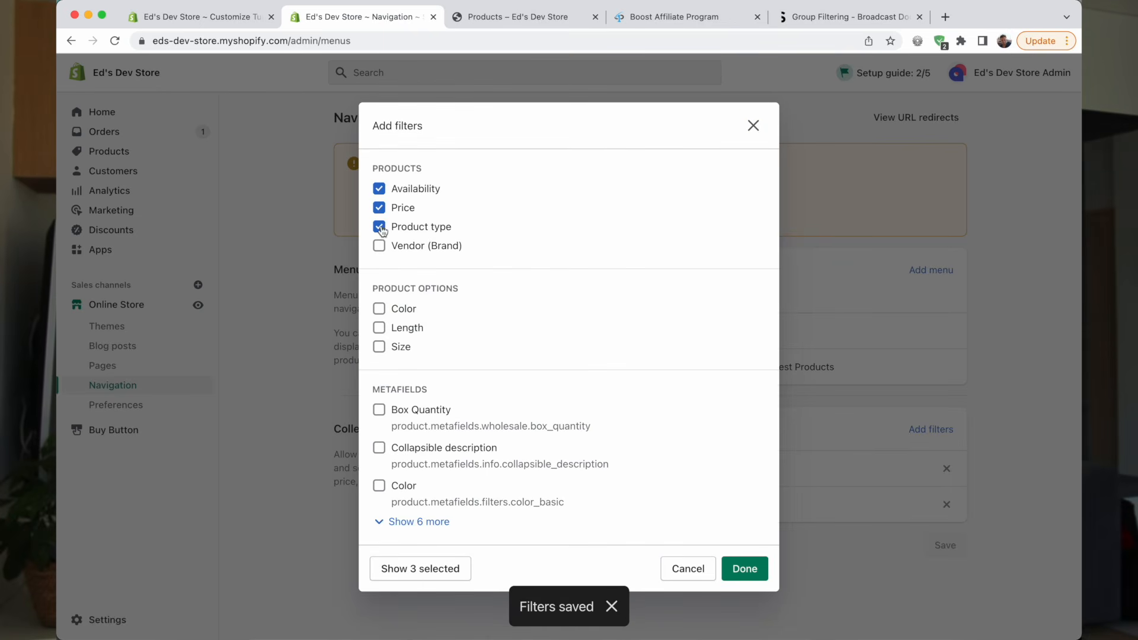
click(380, 310)
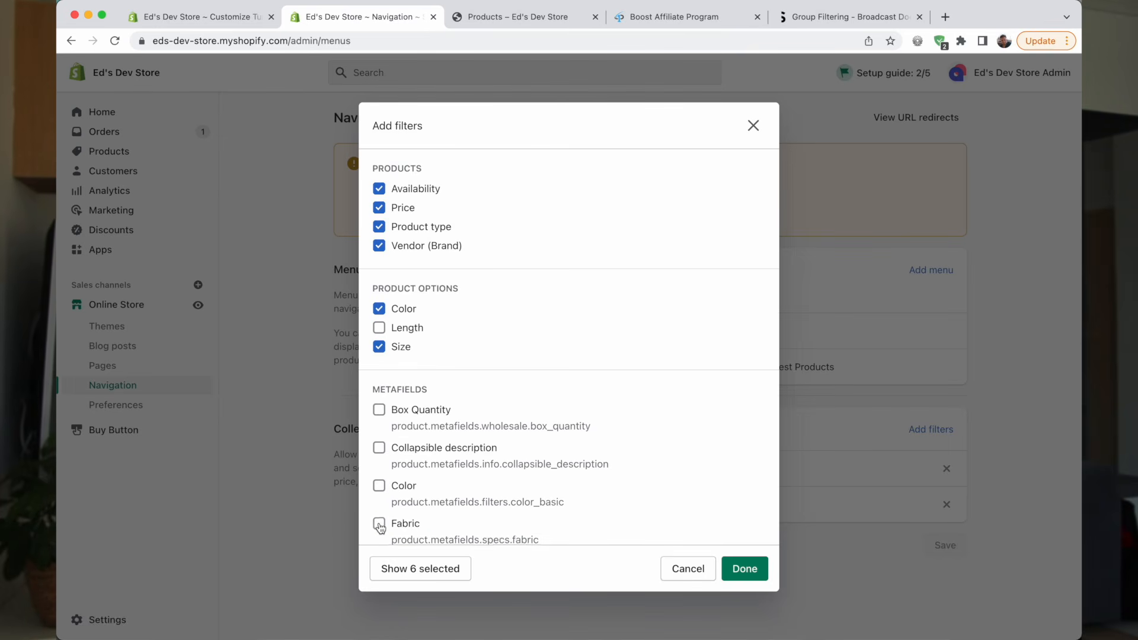
scroll(380, 527, down, 3)
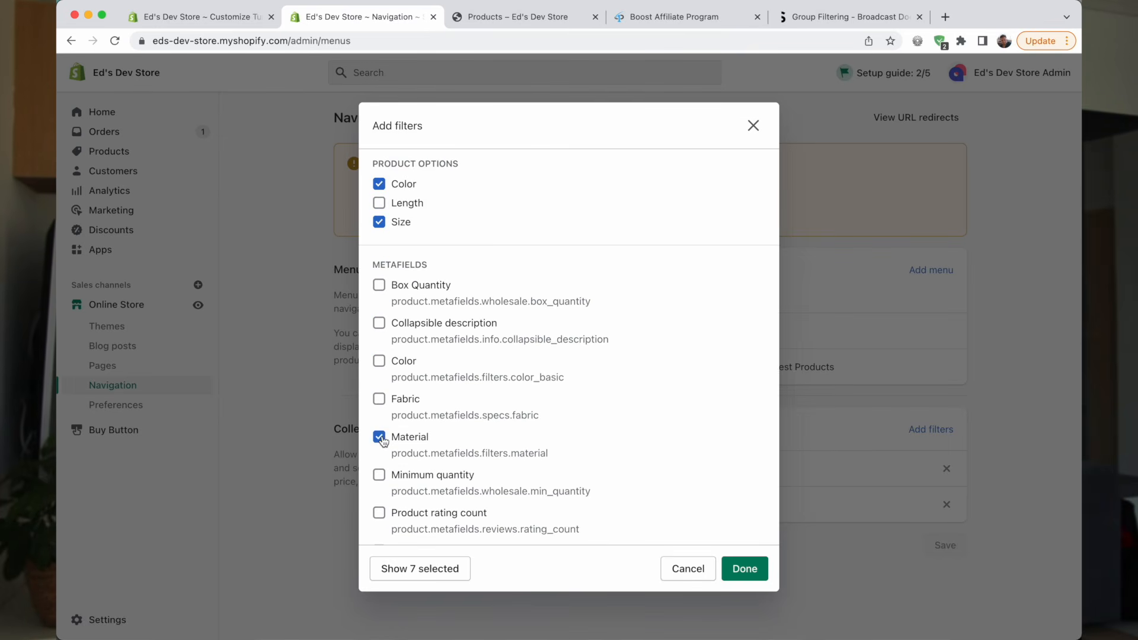
click(757, 569)
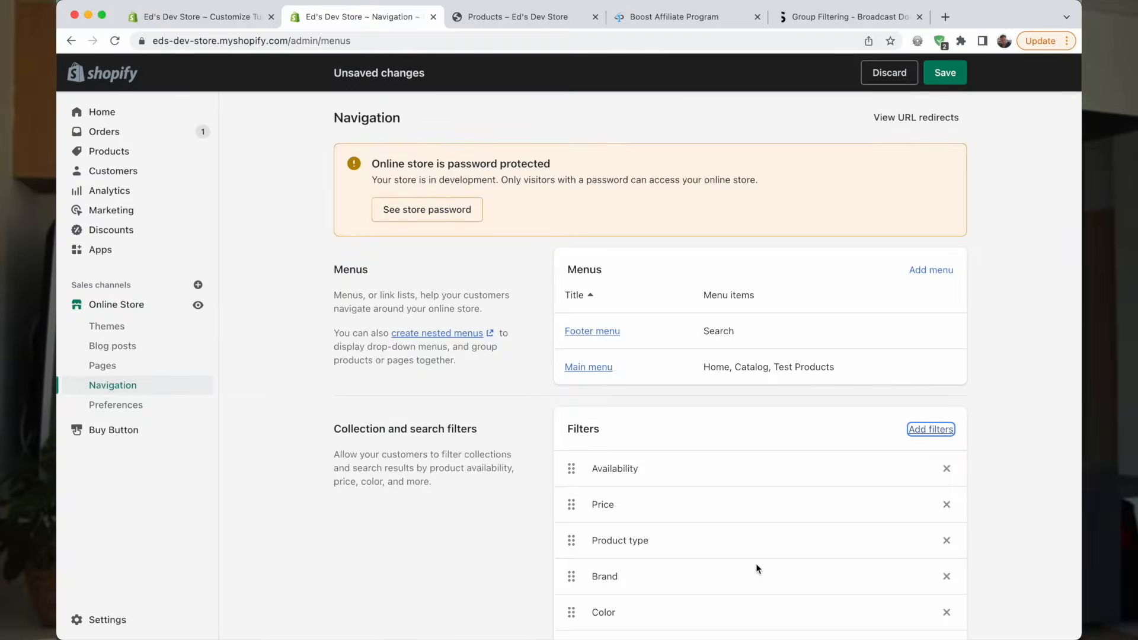
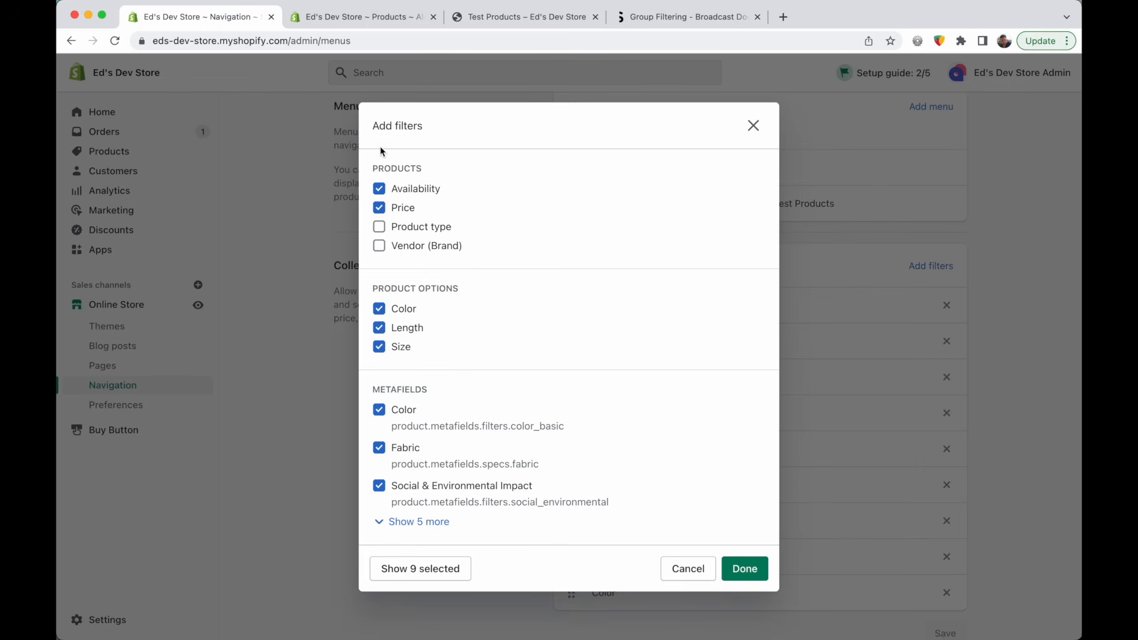
Examine the Products group of options in the Add filters dialog, including Availability
drag(367, 161, 441, 165)
click(483, 169)
drag(380, 169, 443, 181)
click(418, 190)
click(398, 187)
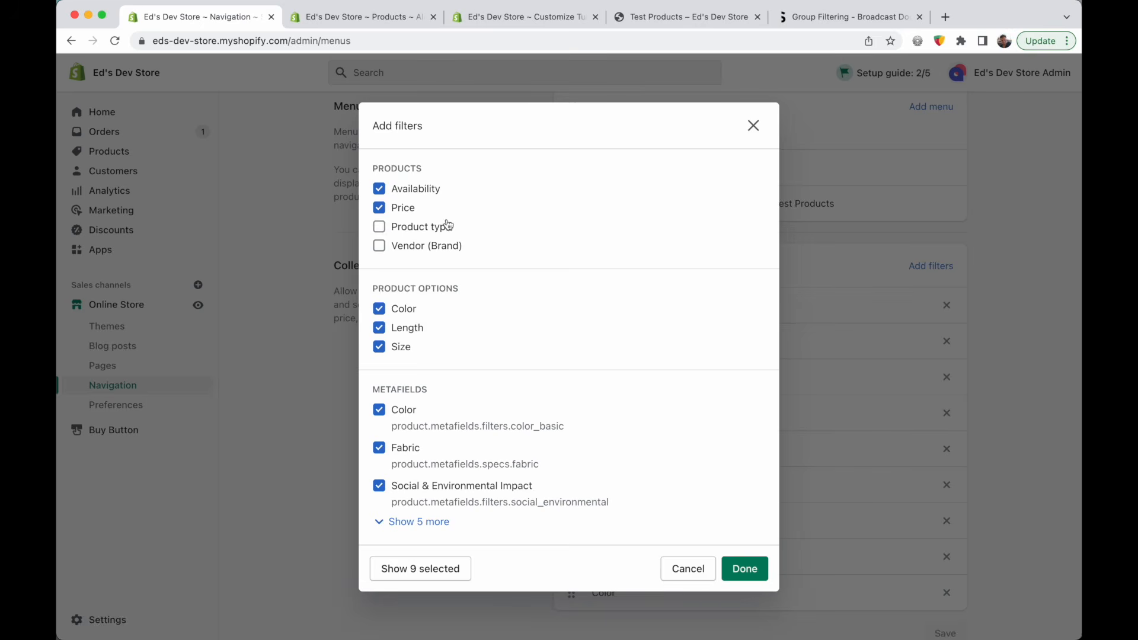
In the theme editor, open the Collection section's third Tag filter block, titled Price
click(524, 18)
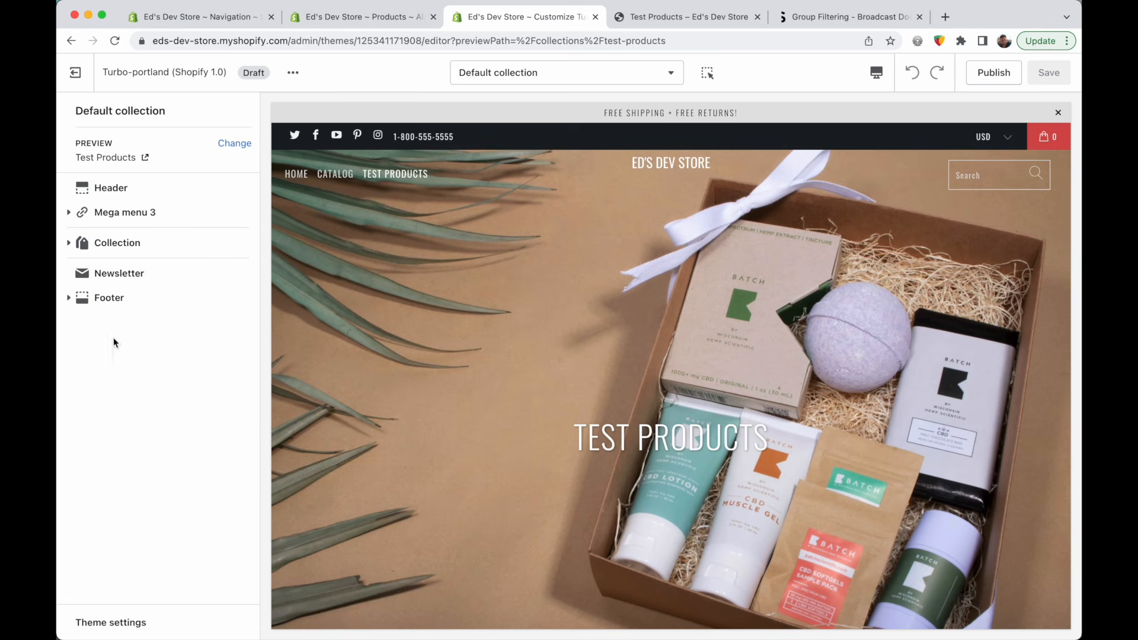
click(69, 242)
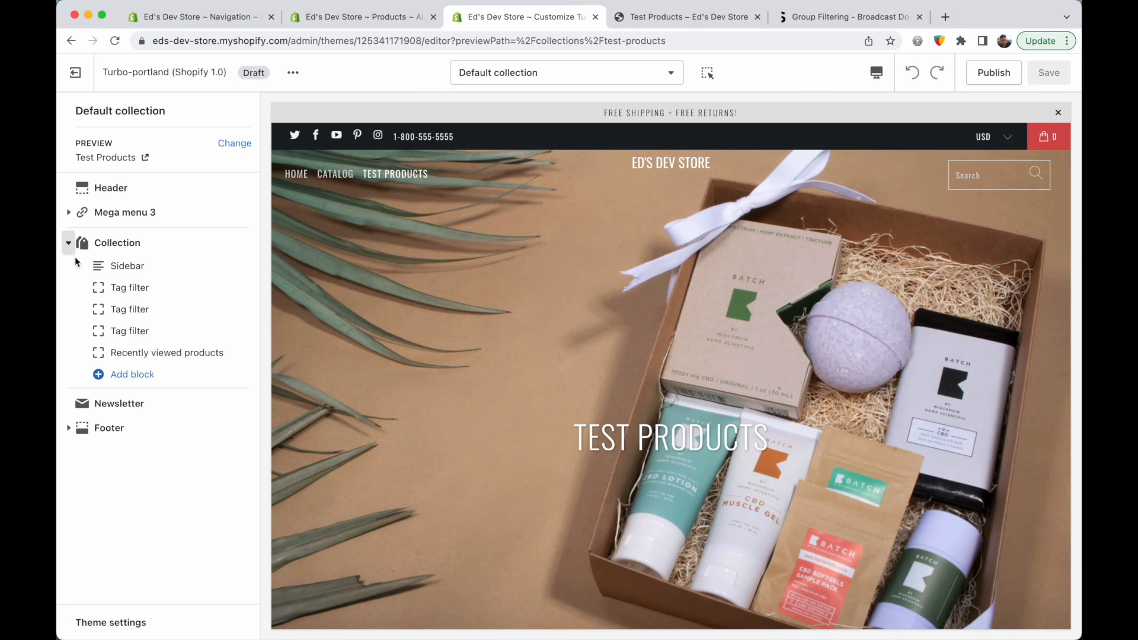
click(142, 296)
click(73, 109)
click(147, 331)
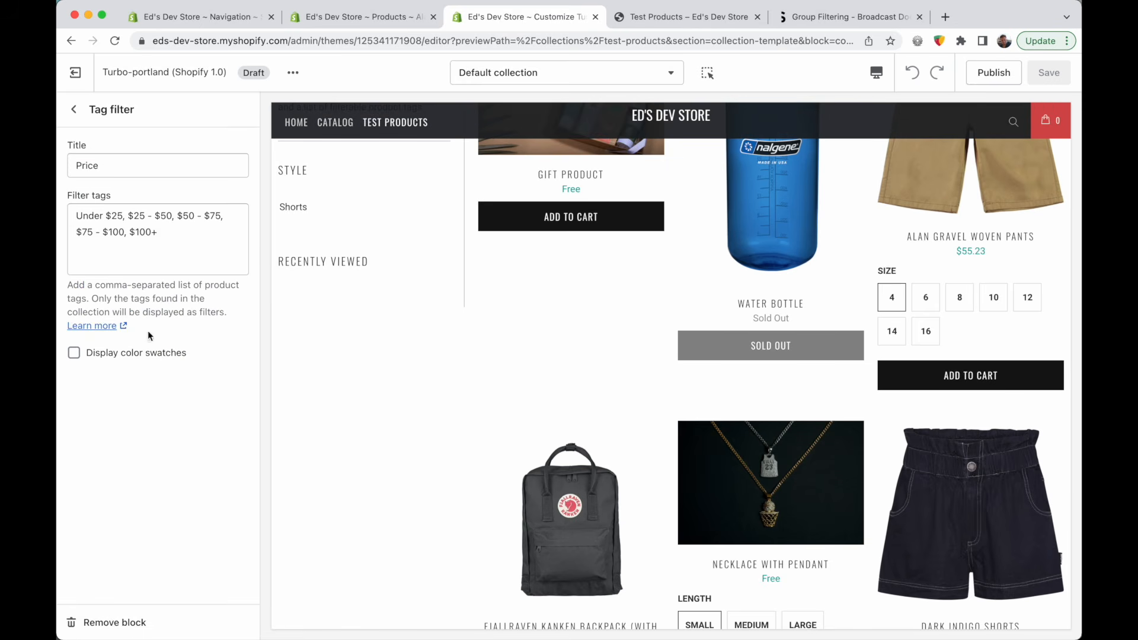
click(210, 238)
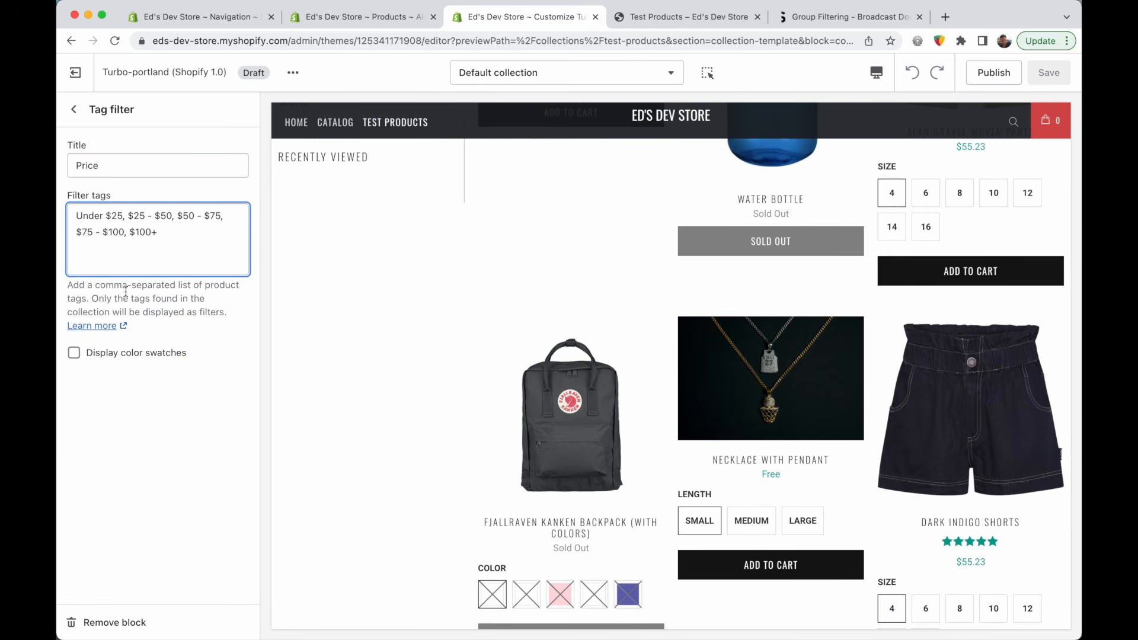
Examine the comma-separated price-range tags of the Price tag filter, including Under $25 and $25 - $50
drag(122, 215, 219, 212)
click(178, 234)
drag(123, 216, 169, 216)
click(172, 234)
drag(122, 216, 65, 216)
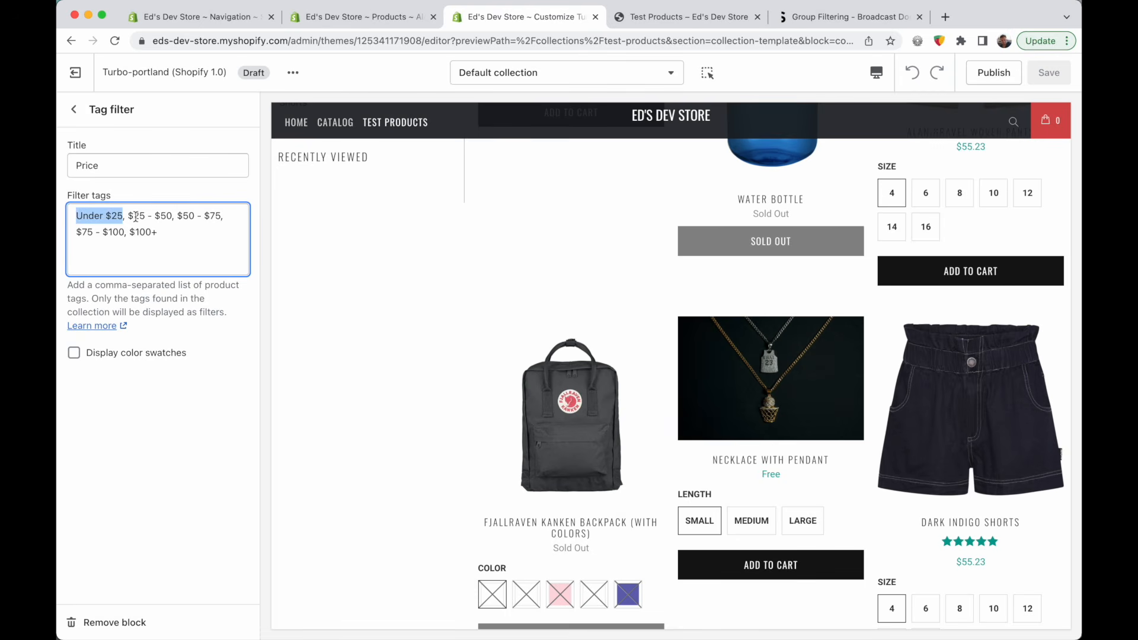
click(176, 237)
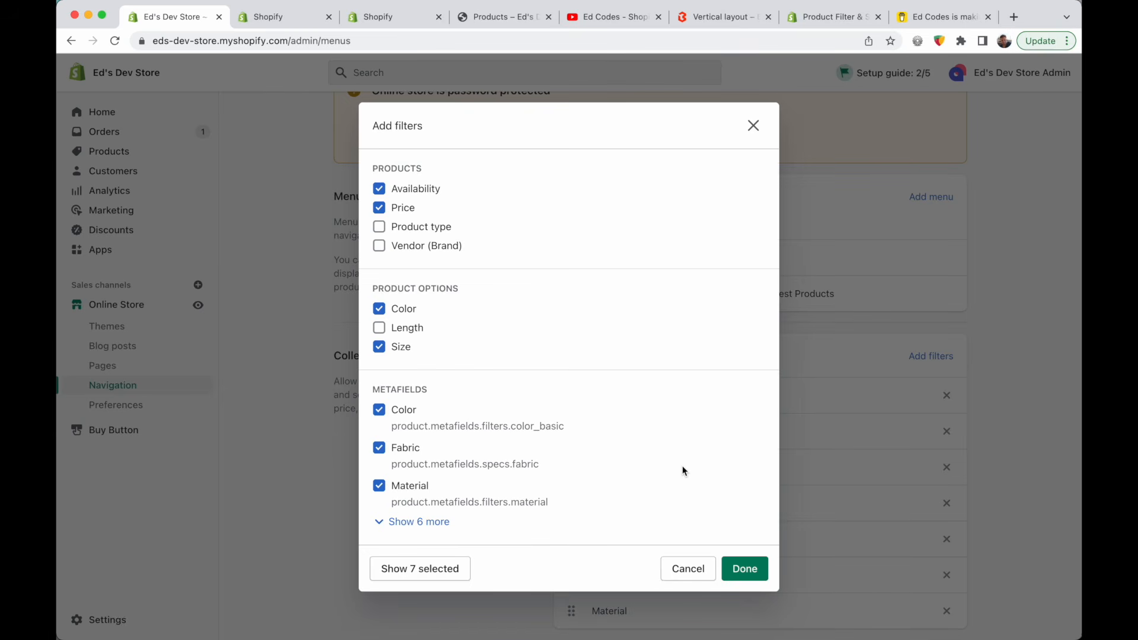
Filter the storefront's catalog page to products priced from $40 to $80
click(381, 209)
click(380, 209)
click(491, 17)
scroll(149, 377, down, 5)
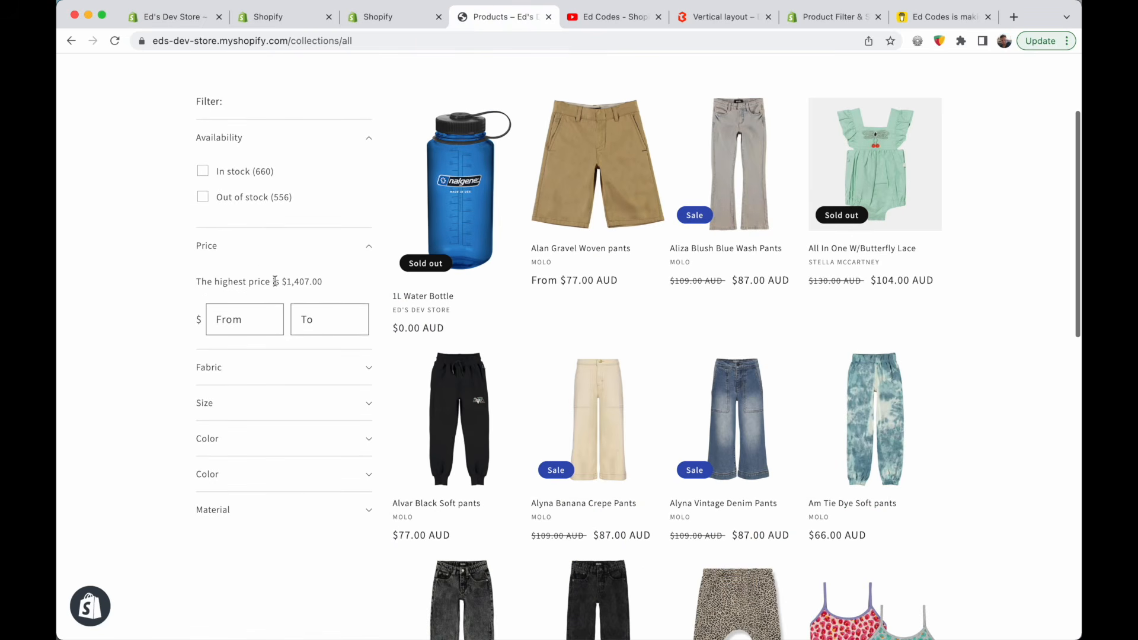
scroll(145, 346, up, 2)
click(224, 367)
click(314, 366)
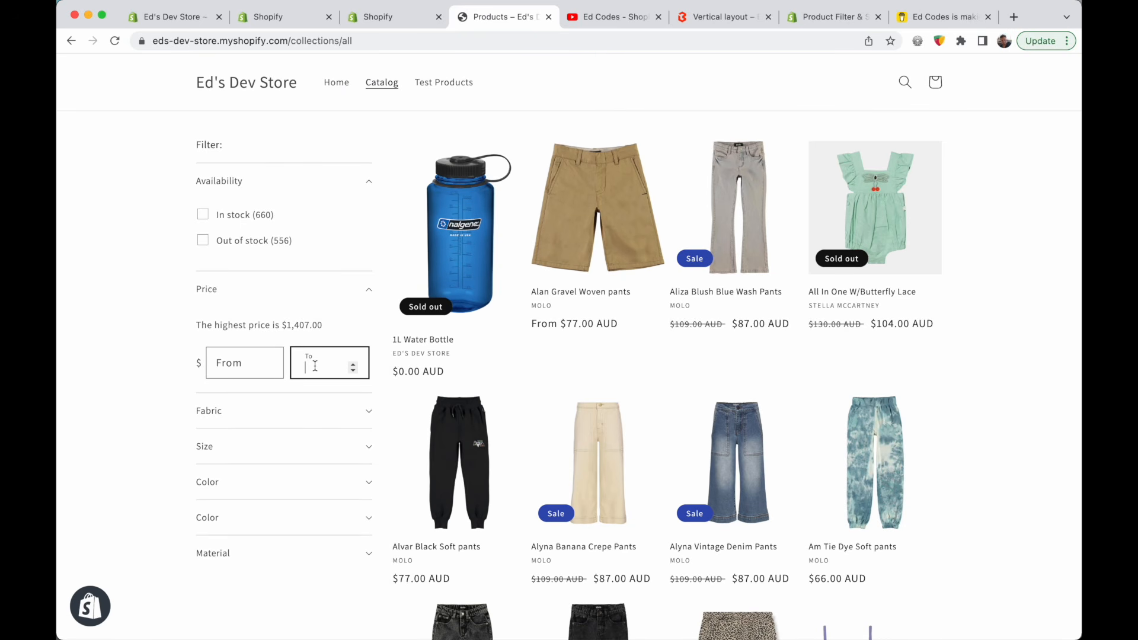
text(80)
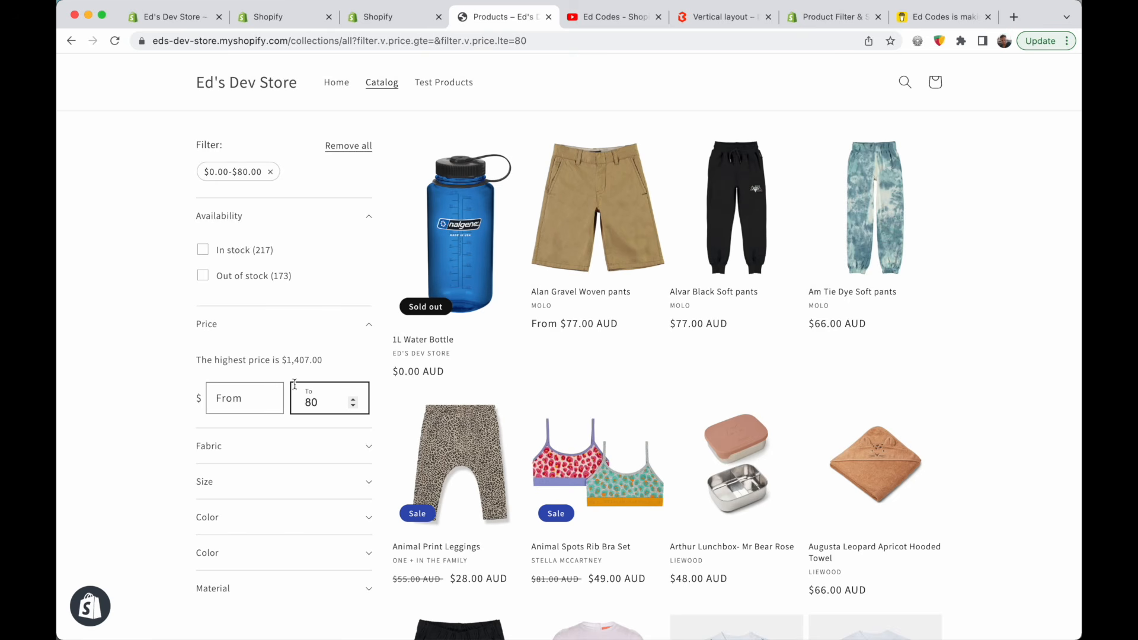
scroll(222, 234, up, 1)
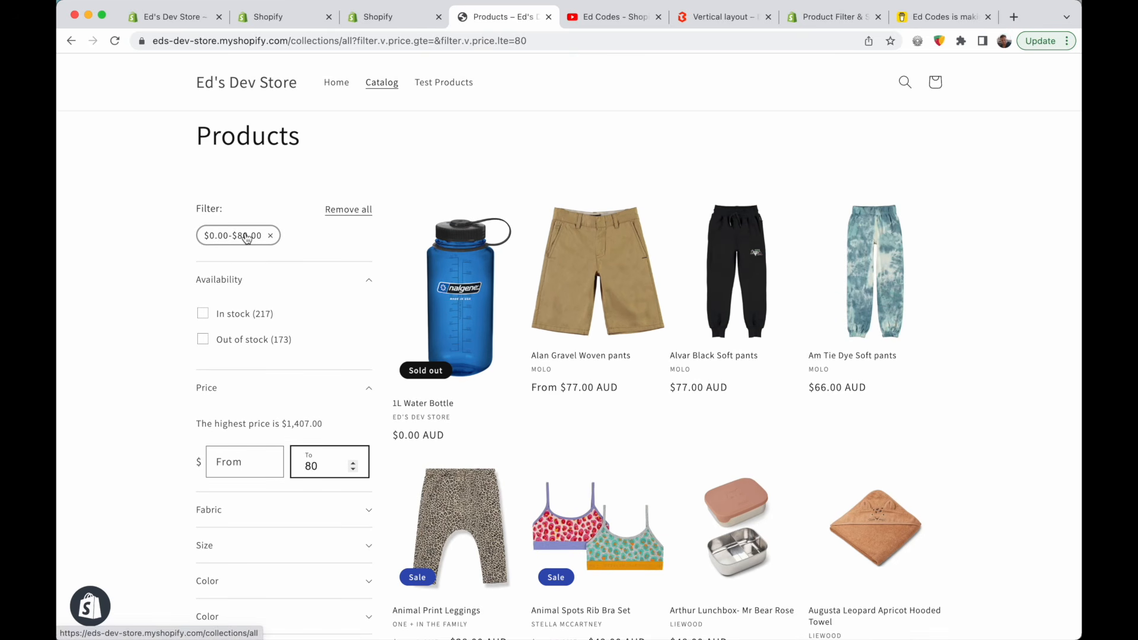
click(242, 466)
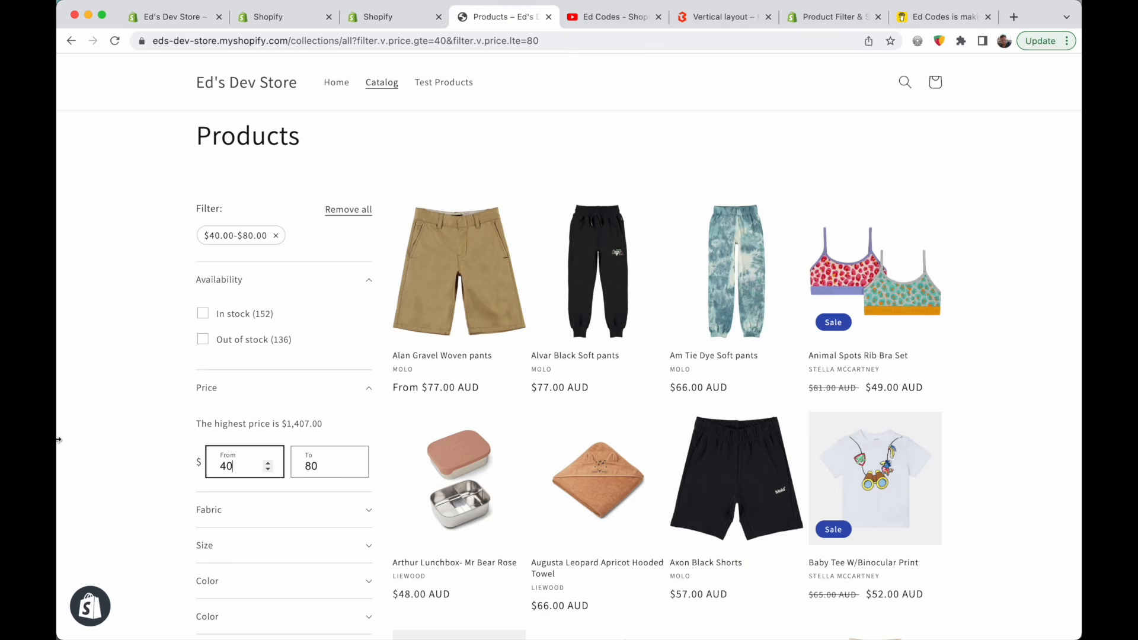
Compare the Product type and Vendor (Brand) filters with the Type and Vendor settings of the Alan Gravel Woven pants product
click(167, 16)
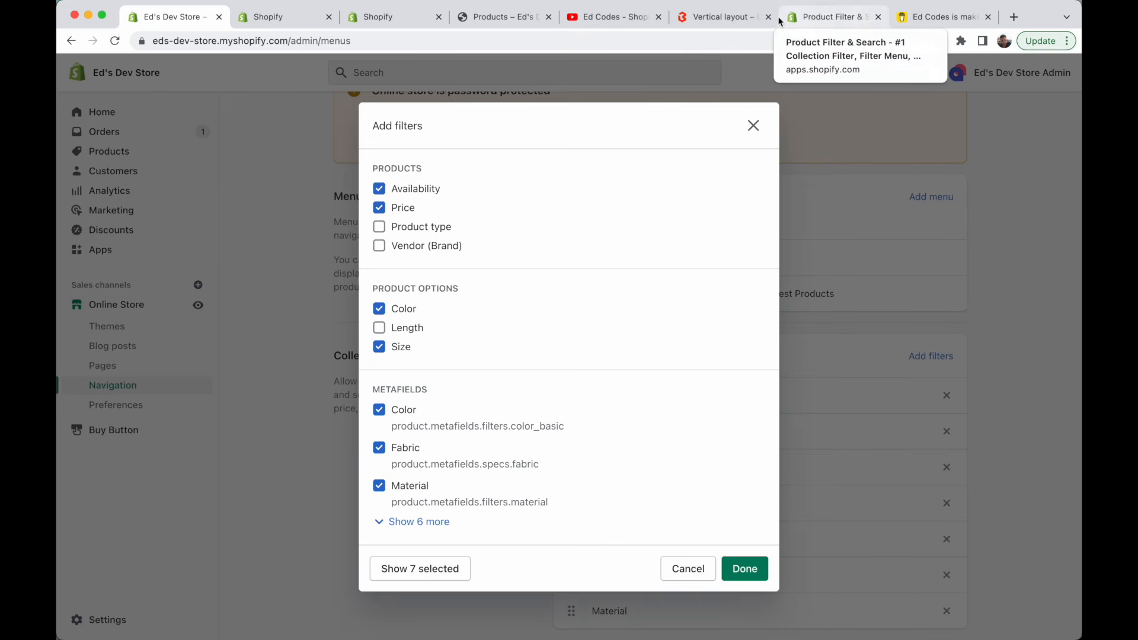
click(501, 19)
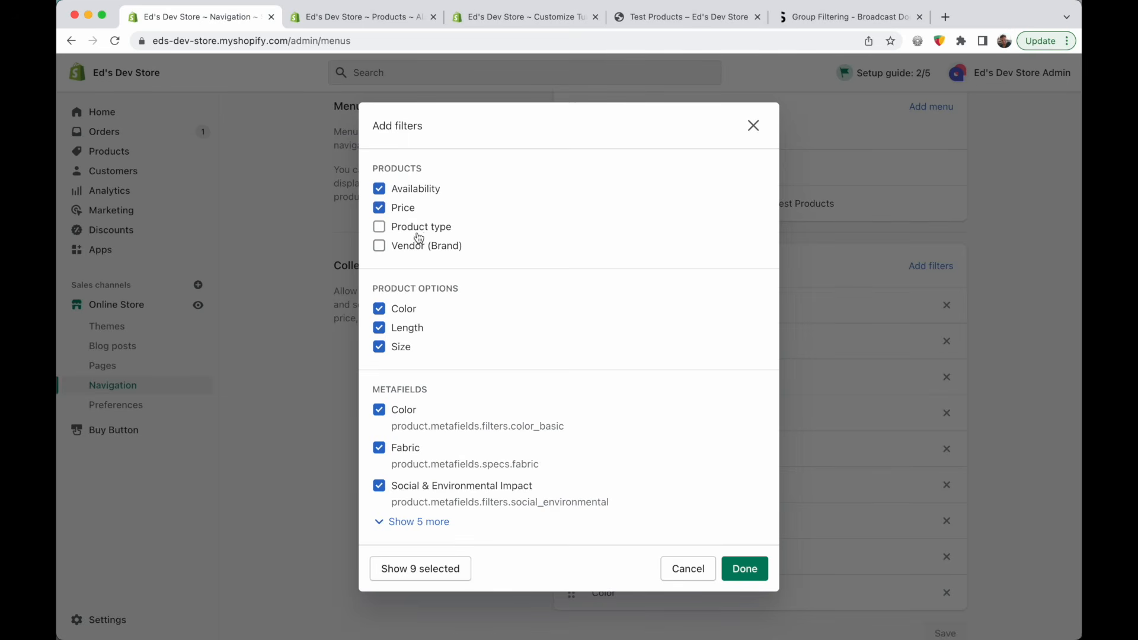
click(394, 23)
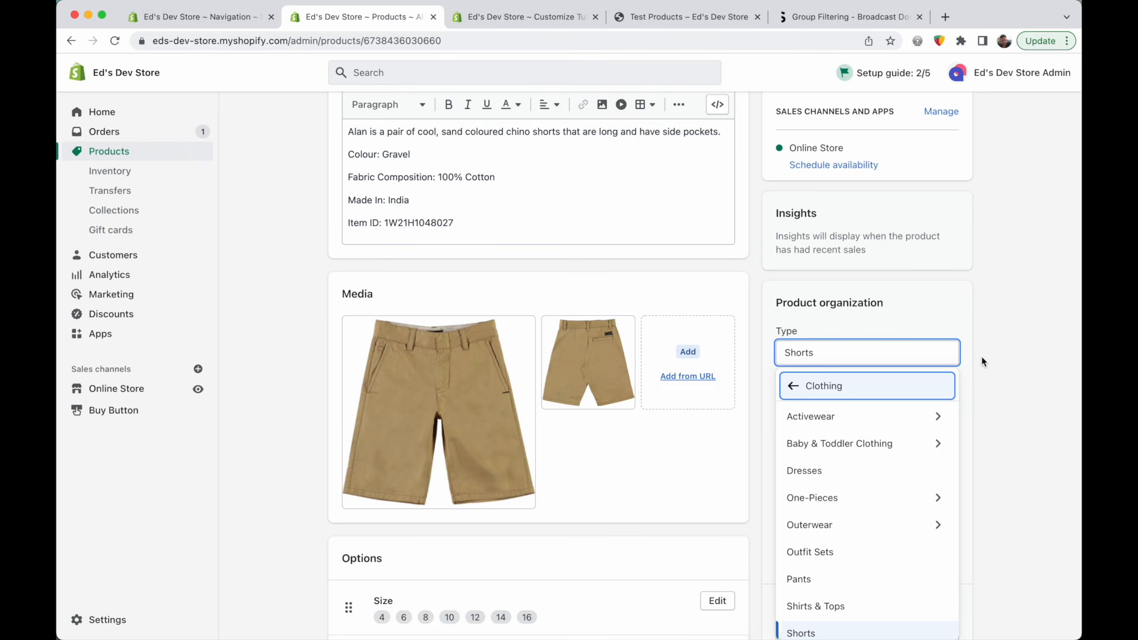
click(988, 332)
scroll(988, 336, down, 1)
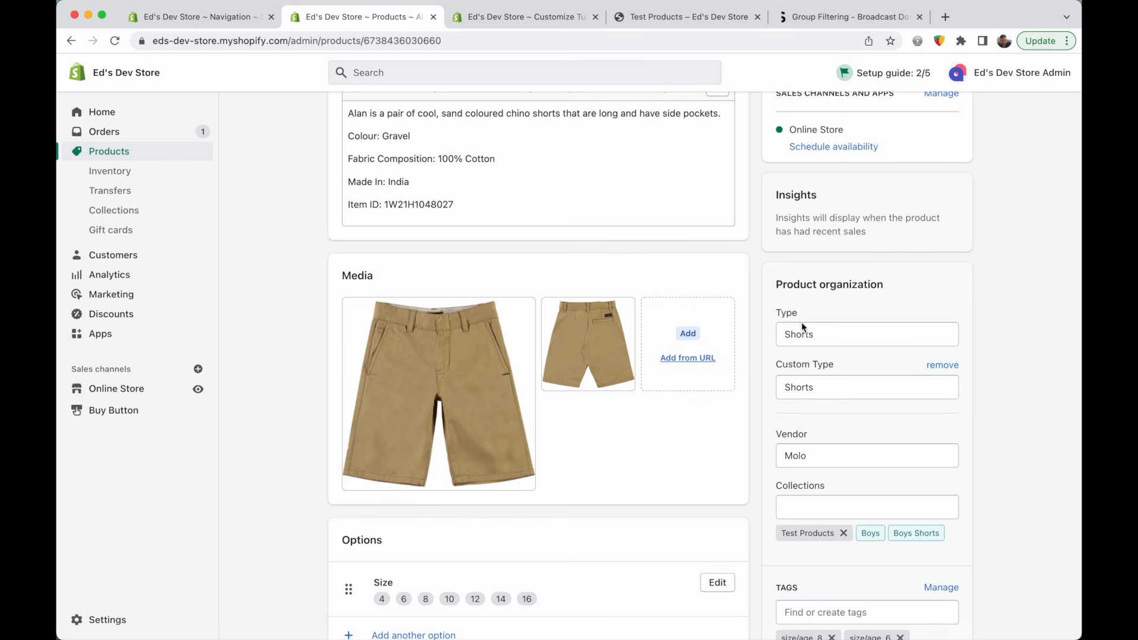
click(836, 342)
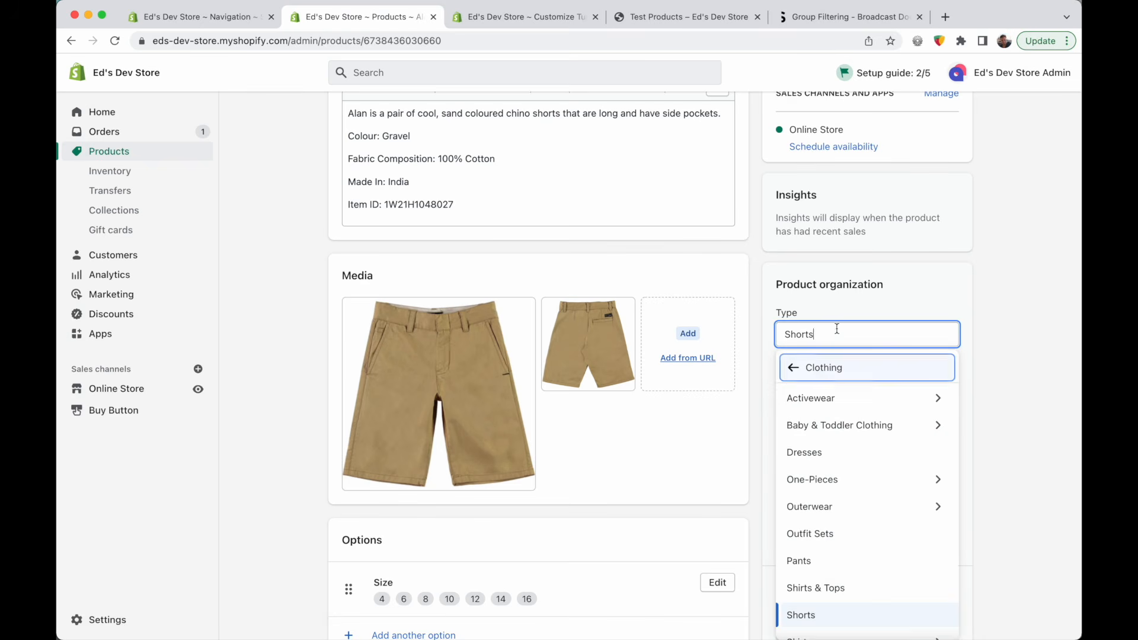
scroll(1016, 381, down, 1)
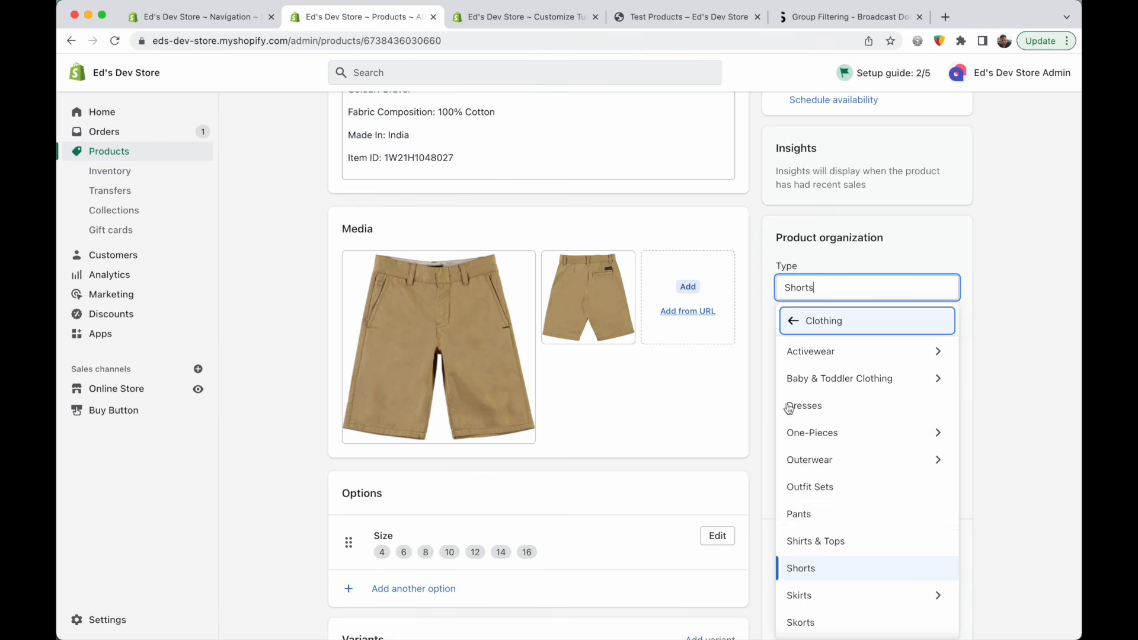
scroll(929, 539, down, 1)
click(930, 538)
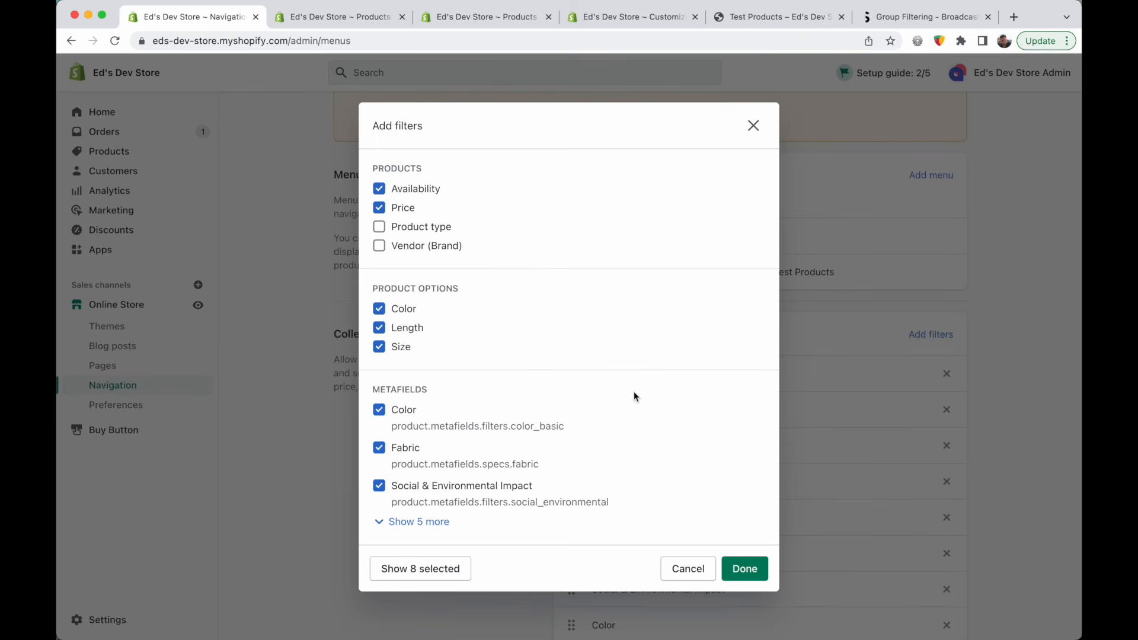
Compare the Product options filters with the Size option and variants of the Alan Gravel Woven pants product
drag(374, 286, 465, 284)
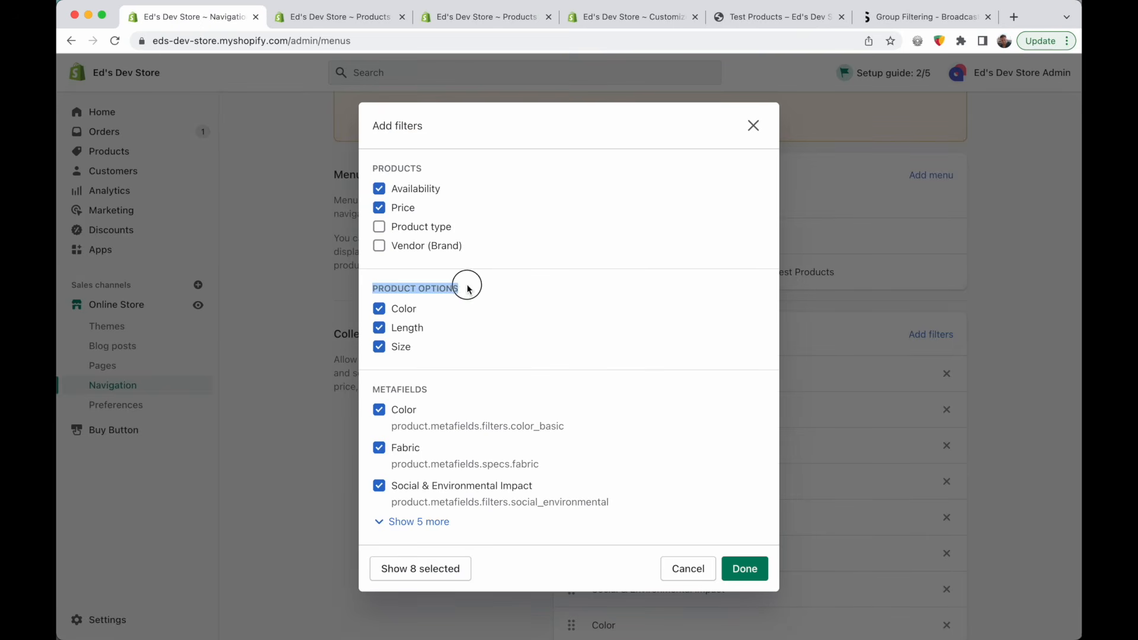
click(457, 286)
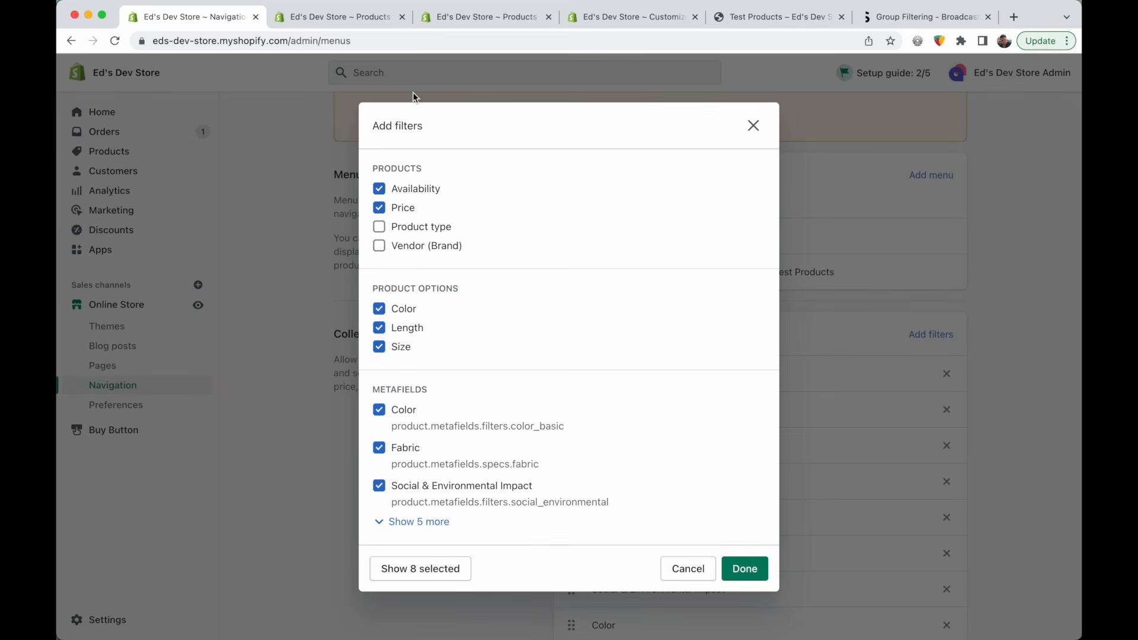
click(464, 18)
click(379, 17)
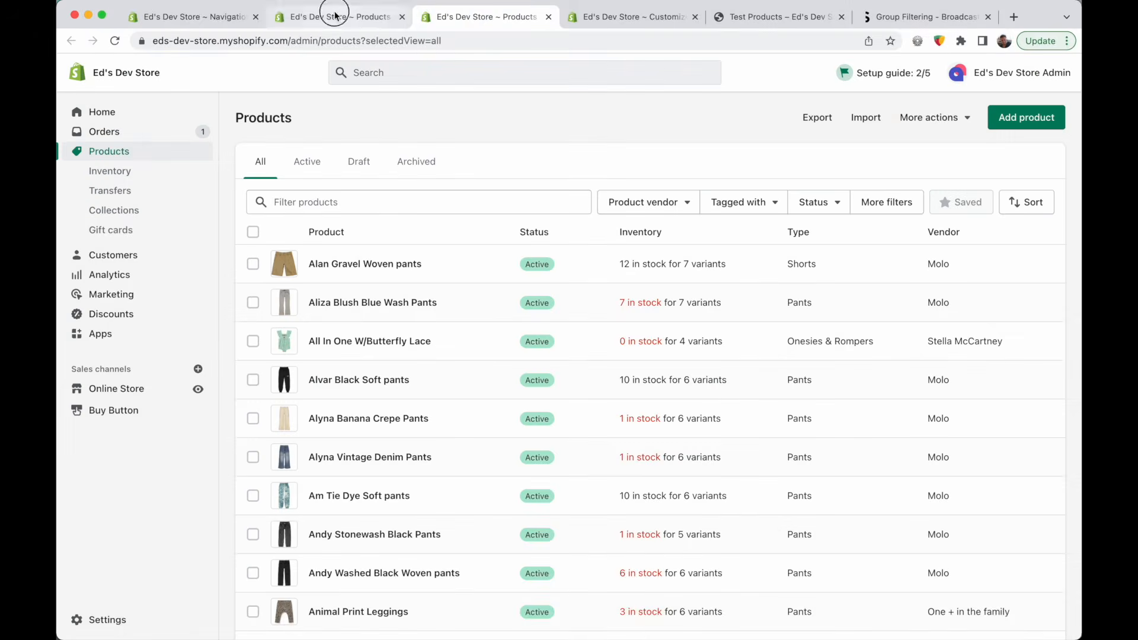
scroll(315, 442, down, 10)
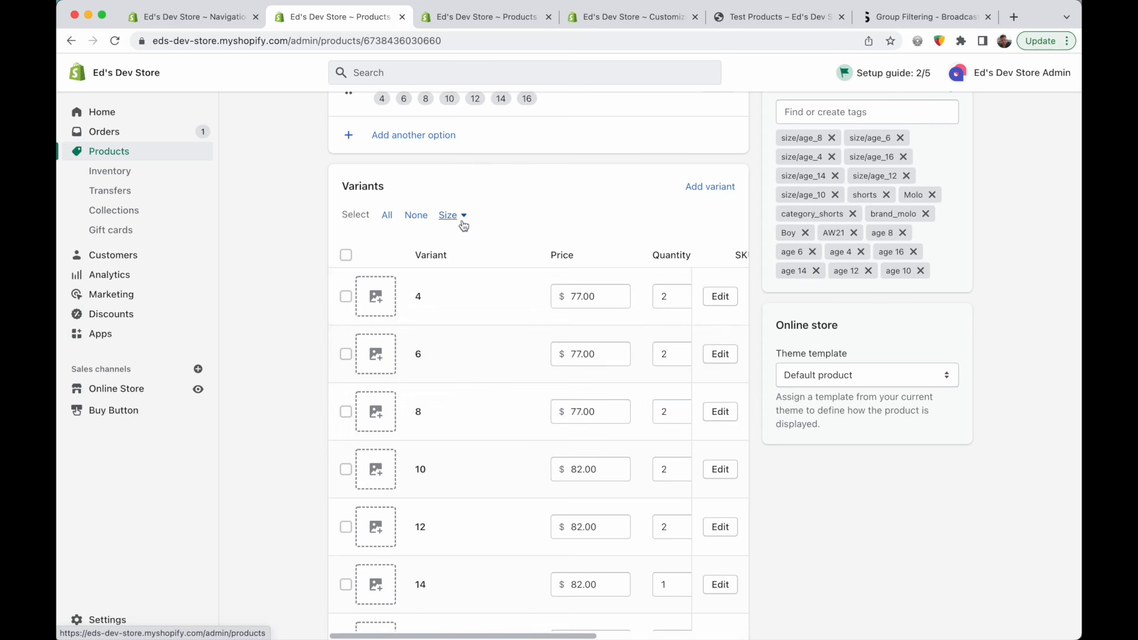
scroll(442, 368, down, 3)
scroll(442, 369, up, 4)
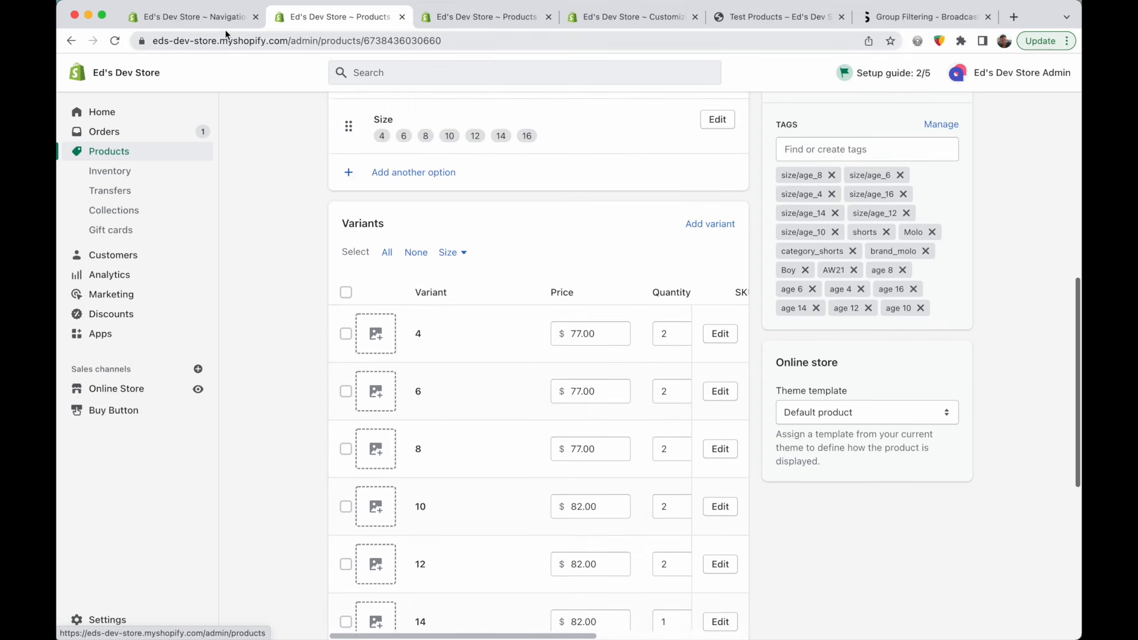
click(224, 17)
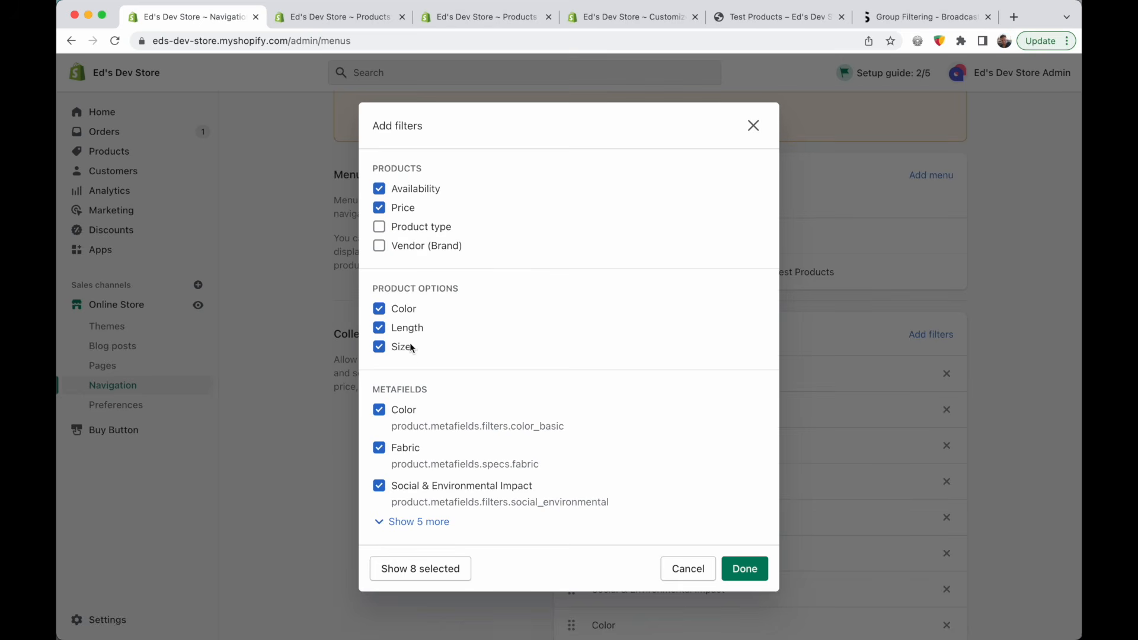
click(336, 17)
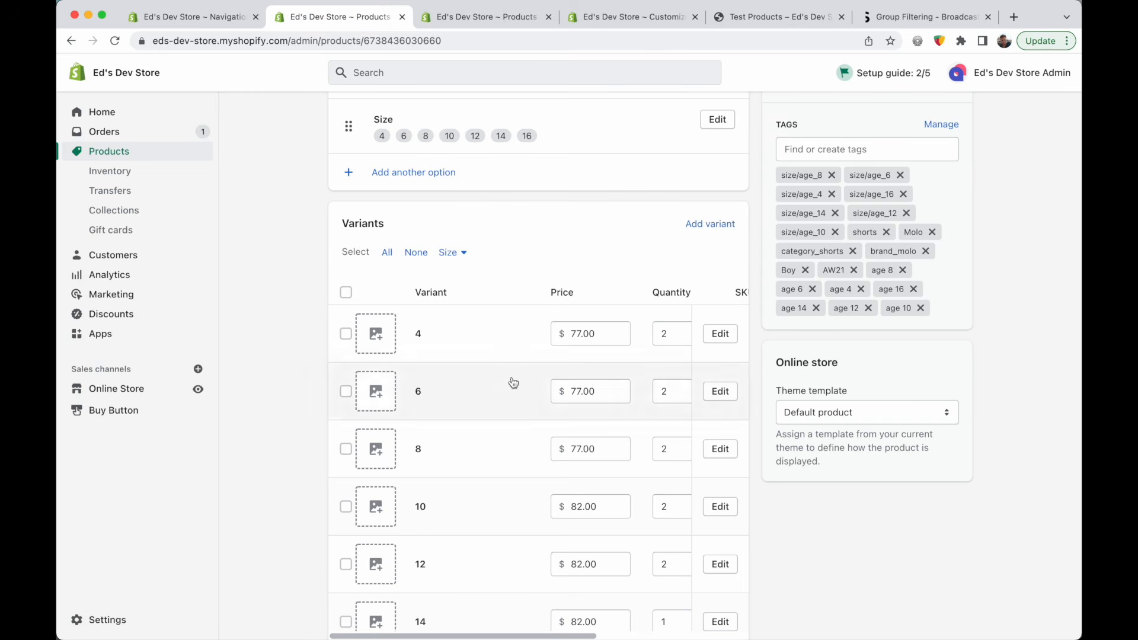
scroll(484, 425, down, 2)
Search the admin's product list for "water bottle" and open the blue water bottle product
click(499, 18)
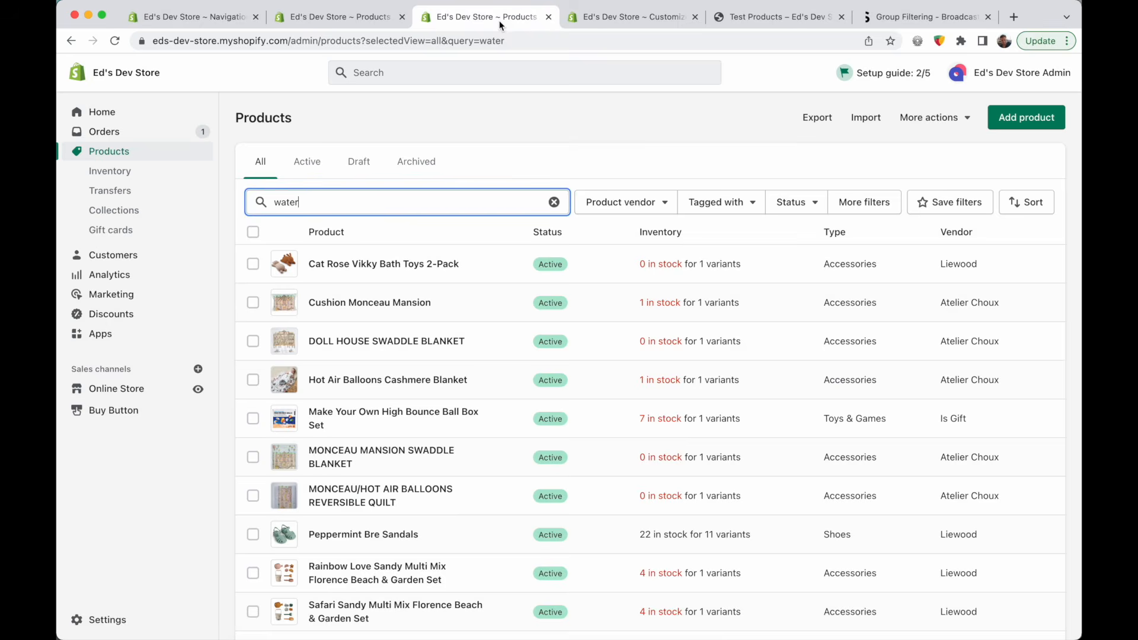
text(bottle)
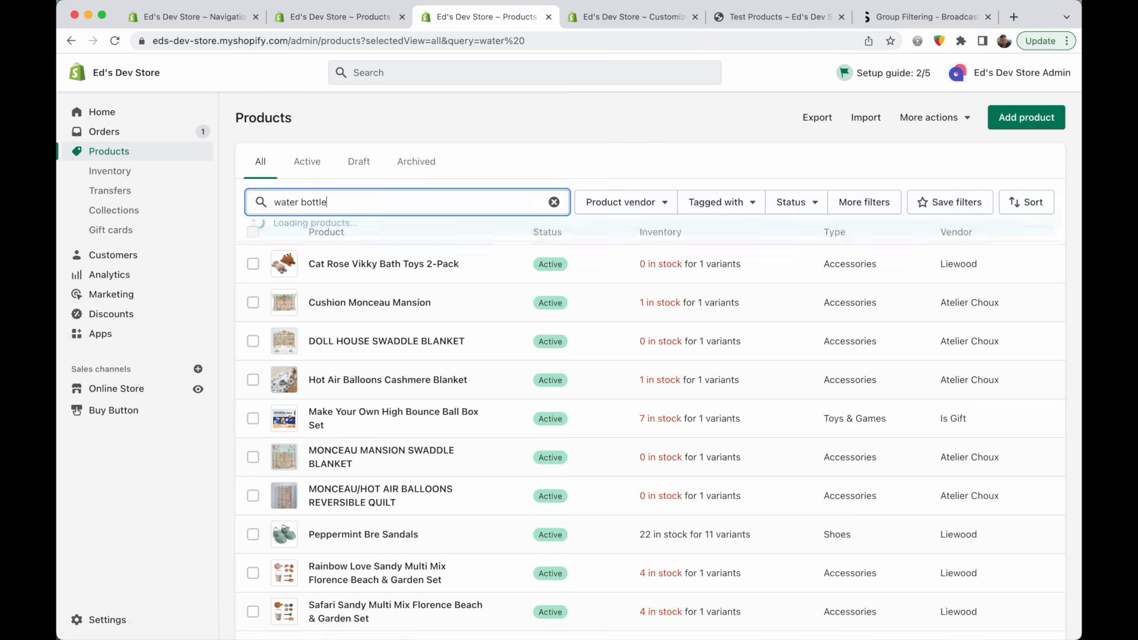
click(321, 342)
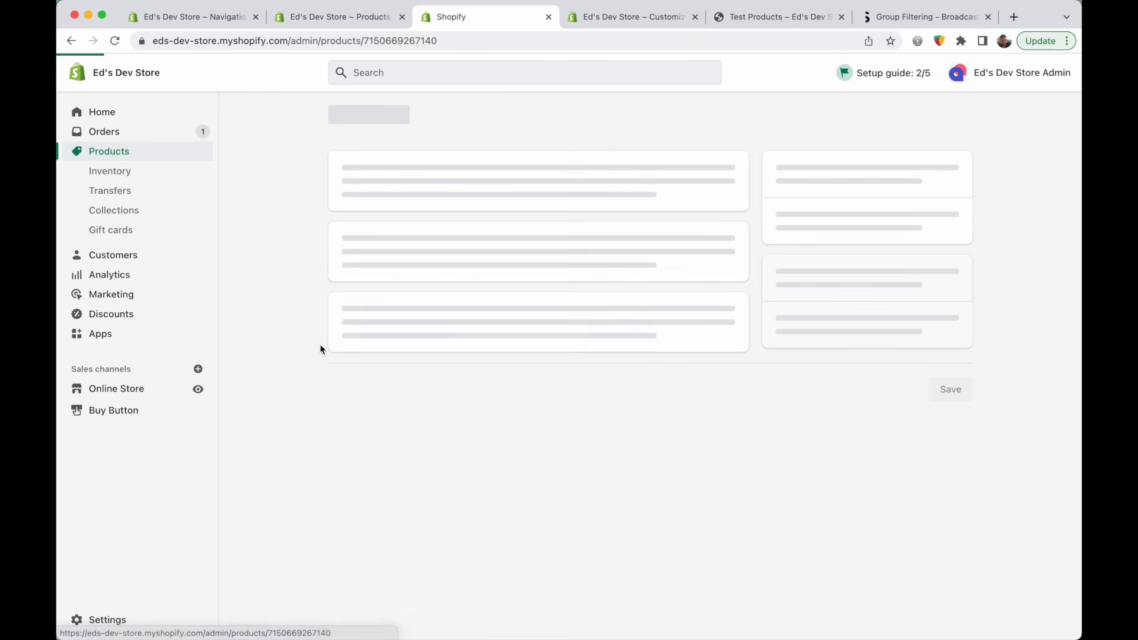
scroll(293, 419, up, 10)
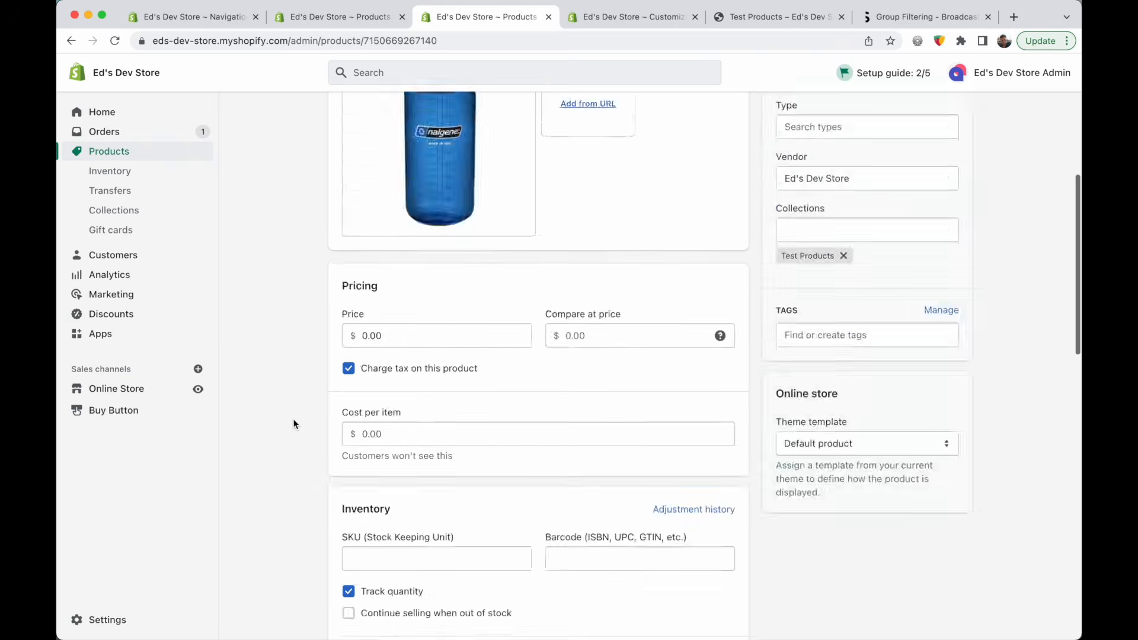
click(206, 18)
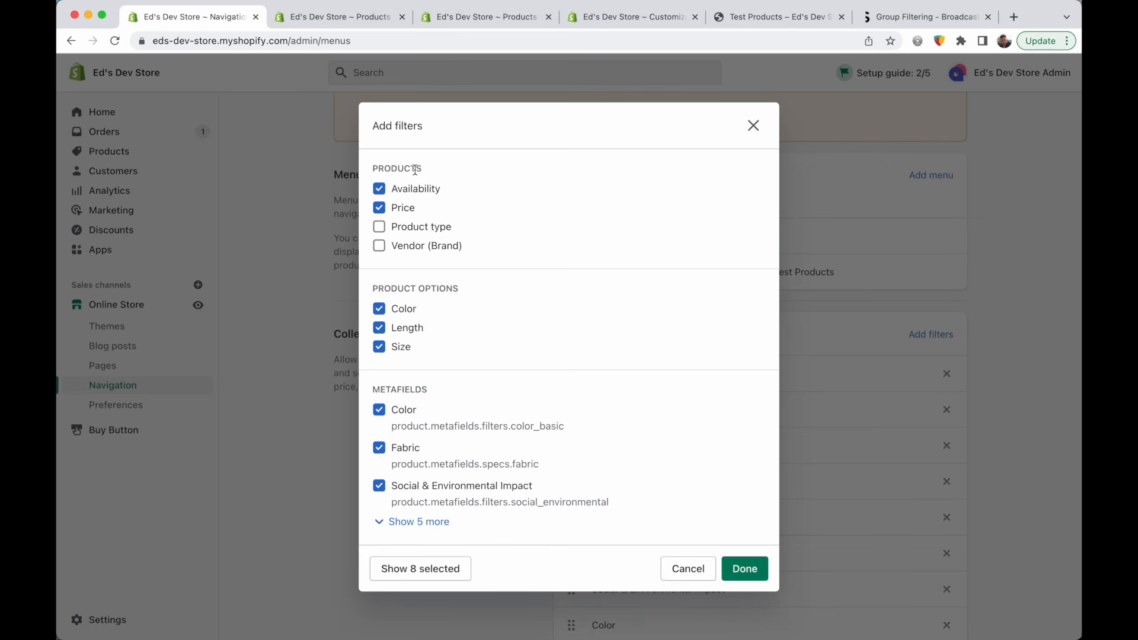
click(434, 19)
Add a Capacity option with the values 1L and 500ml to the water bottle product
scroll(332, 337, down, 1)
click(348, 358)
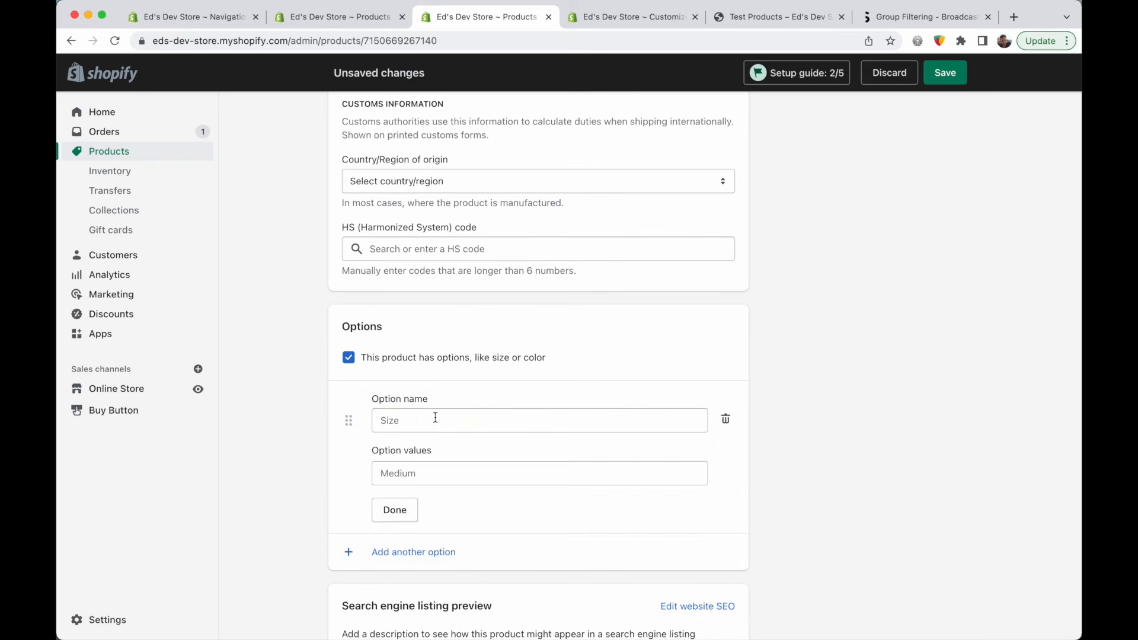
click(434, 416)
text(Capacity)
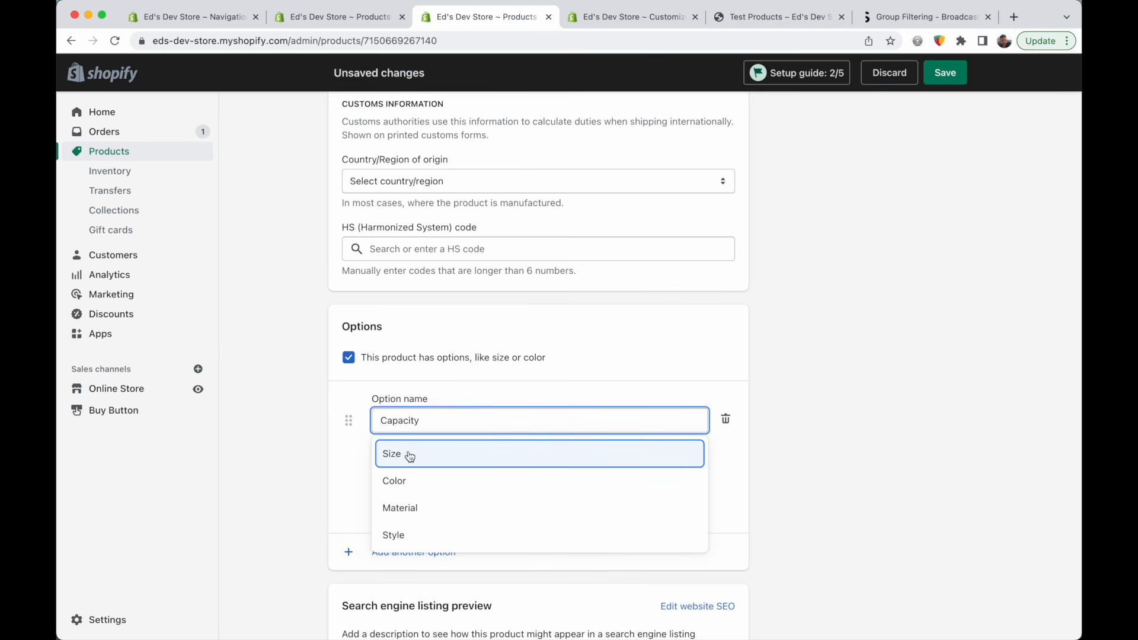
key(Tab)
click(420, 485)
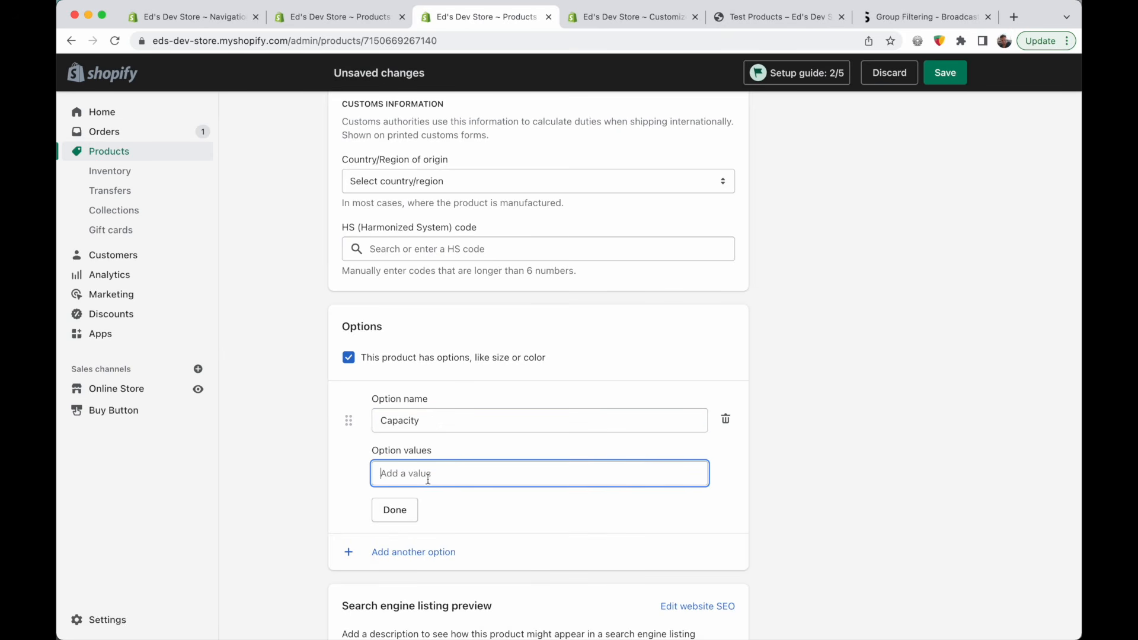
text(1L)
click(378, 507)
text(500ml)
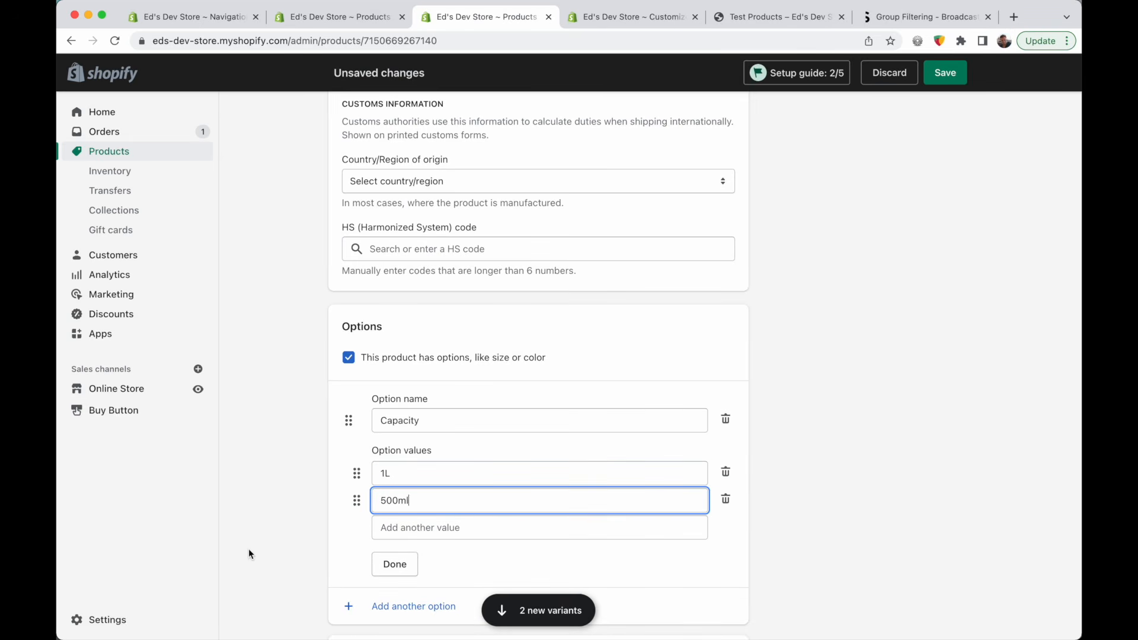
scroll(284, 551, down, 2)
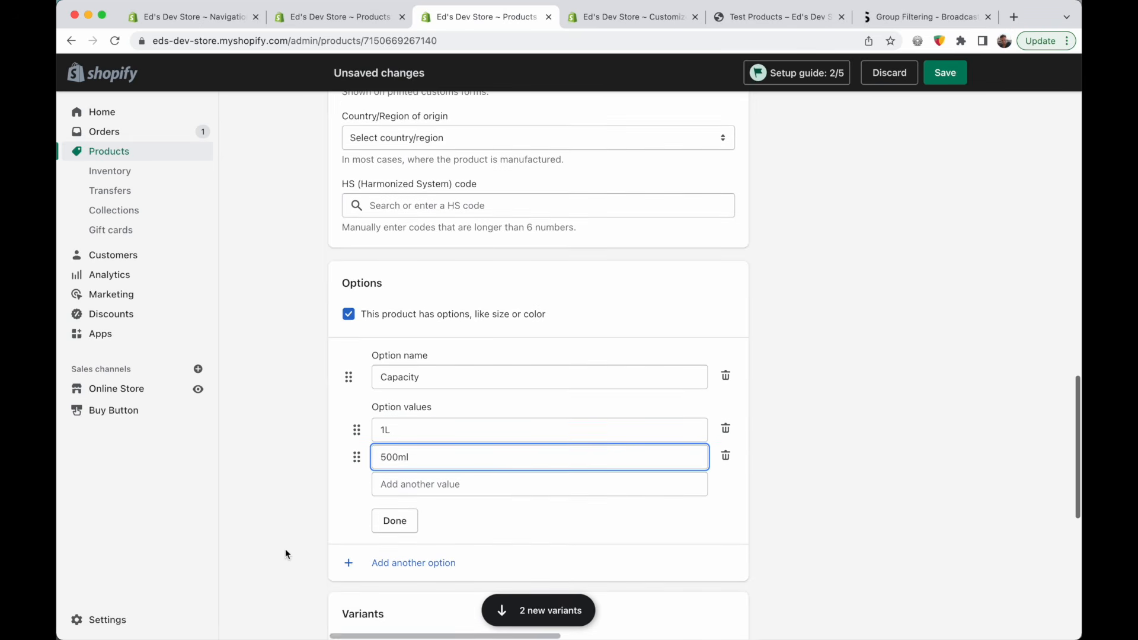
Finish the Capacity option with values 1L and 500ml and save the Water Bottle product
click(395, 522)
scroll(296, 534, down, 5)
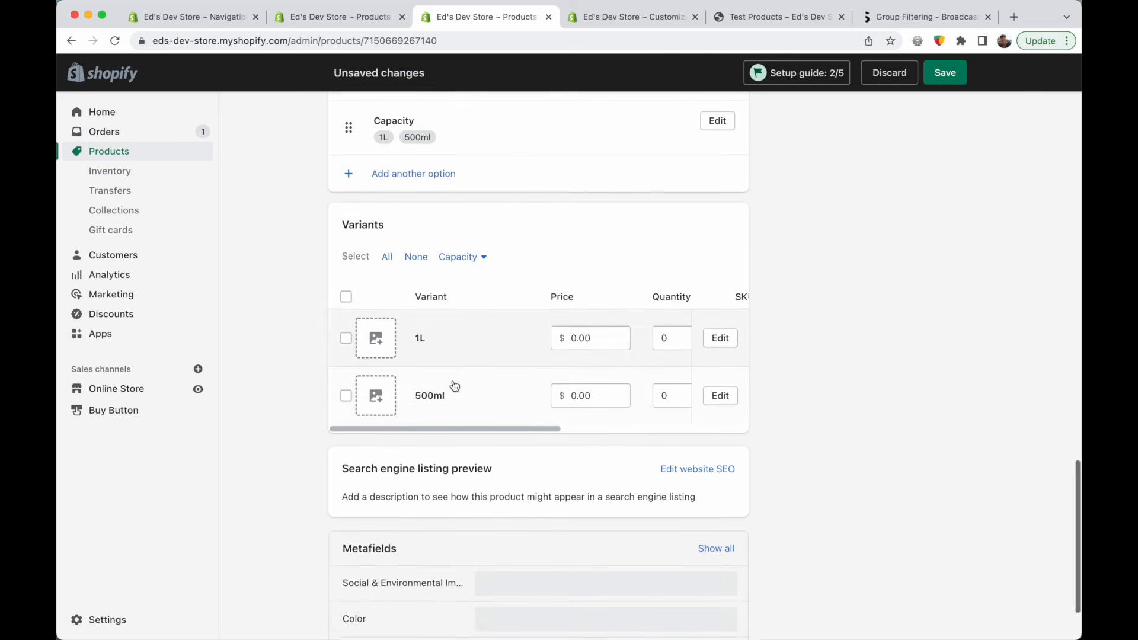
click(945, 72)
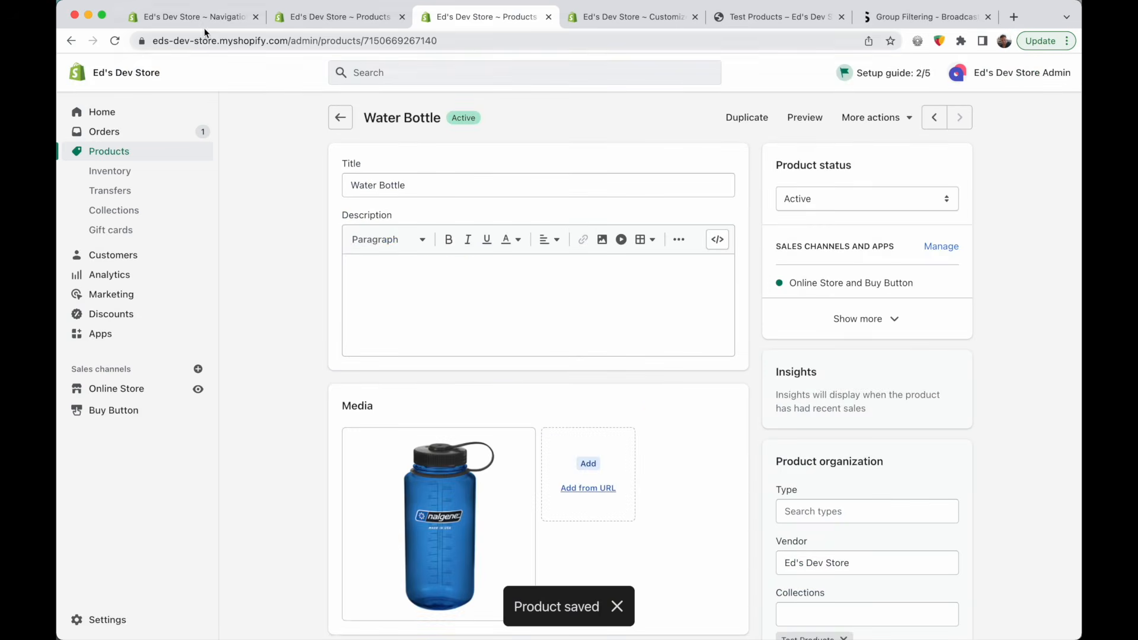
Reload the Navigation settings and add the Capacity product option to the collection and search filters
click(203, 25)
click(115, 41)
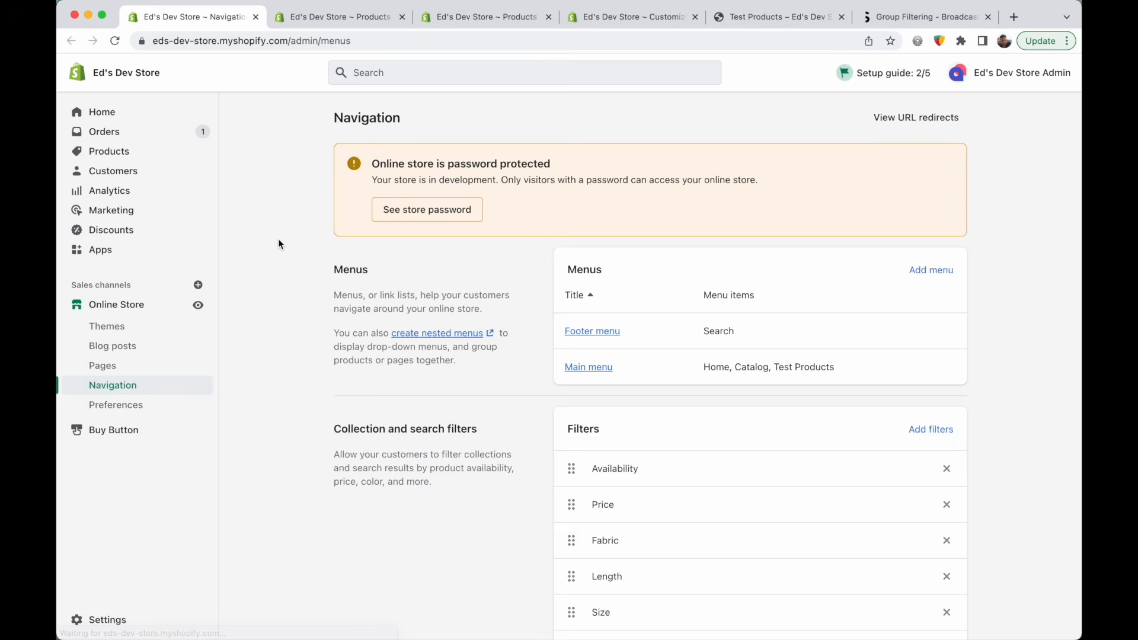
click(934, 427)
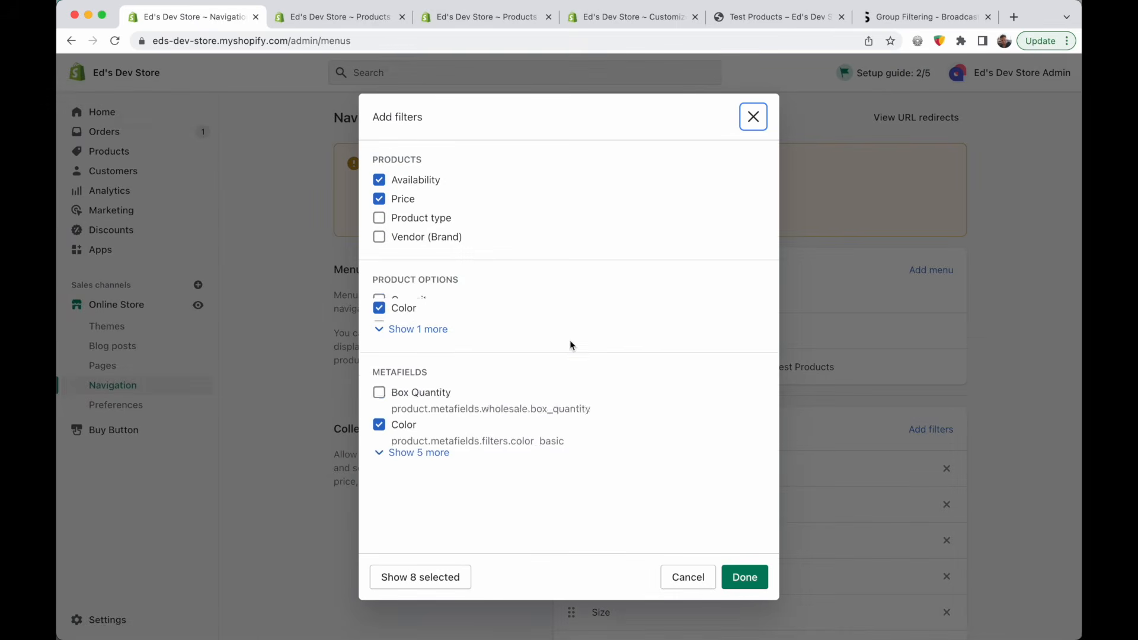
click(418, 357)
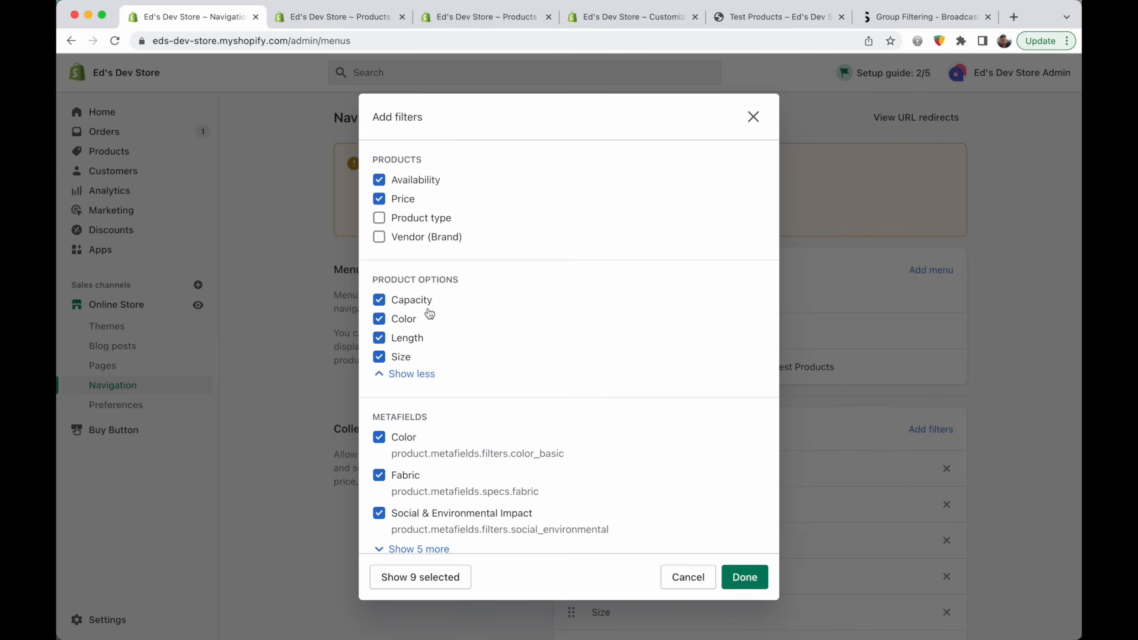
click(740, 577)
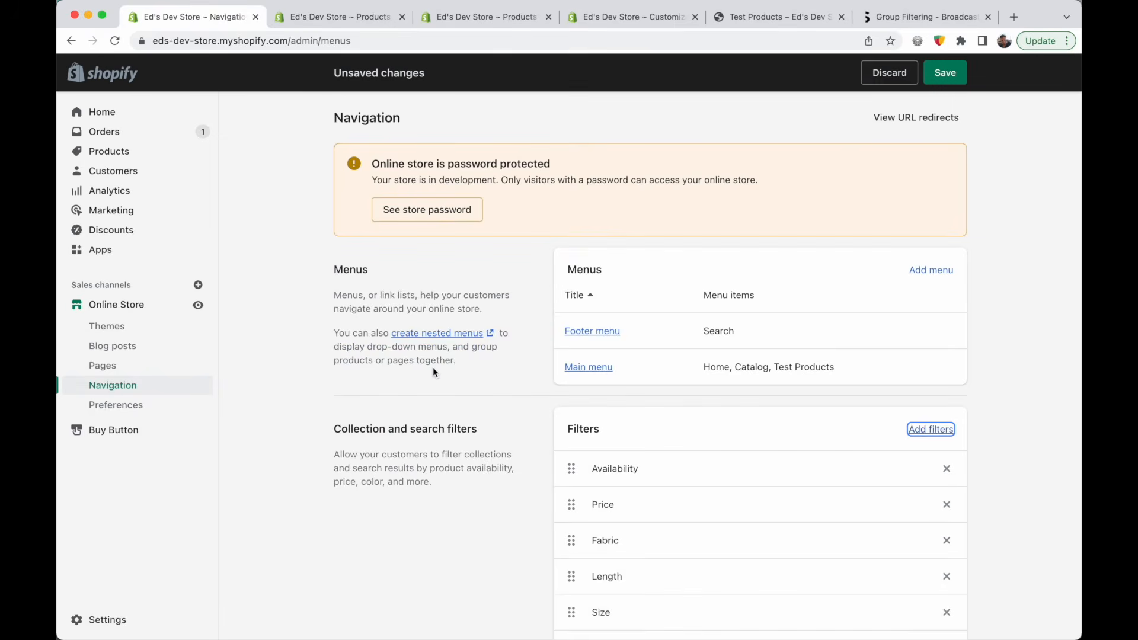
Examine the Capacity filter and the product grid in the storefront's Test Products collection
click(745, 18)
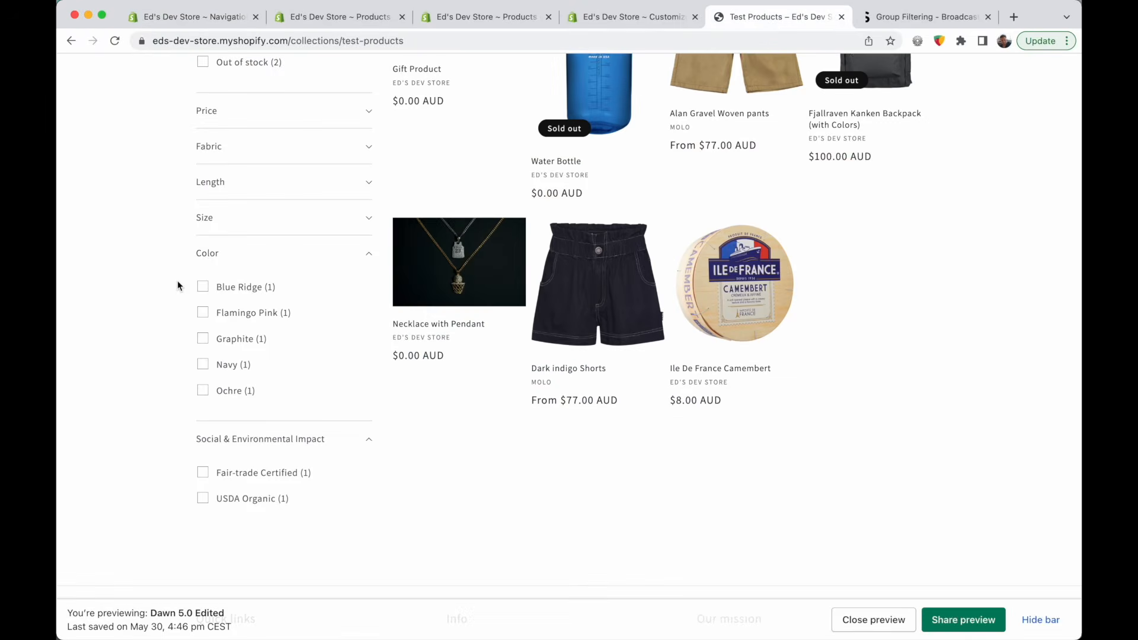
scroll(178, 284, up, 1)
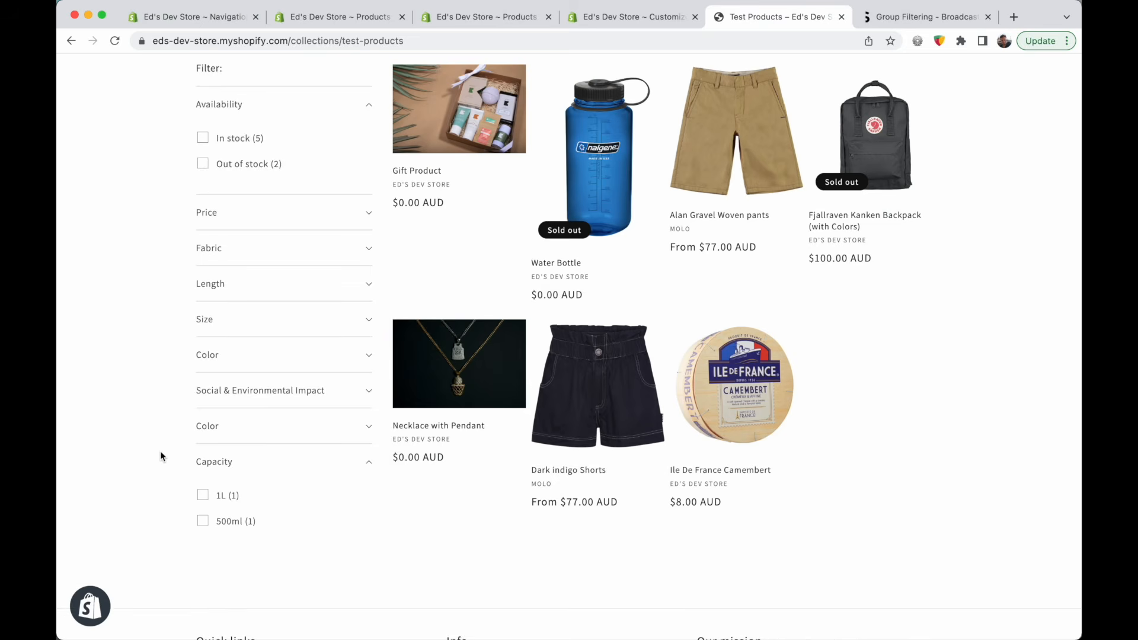
scroll(160, 452, up, 2)
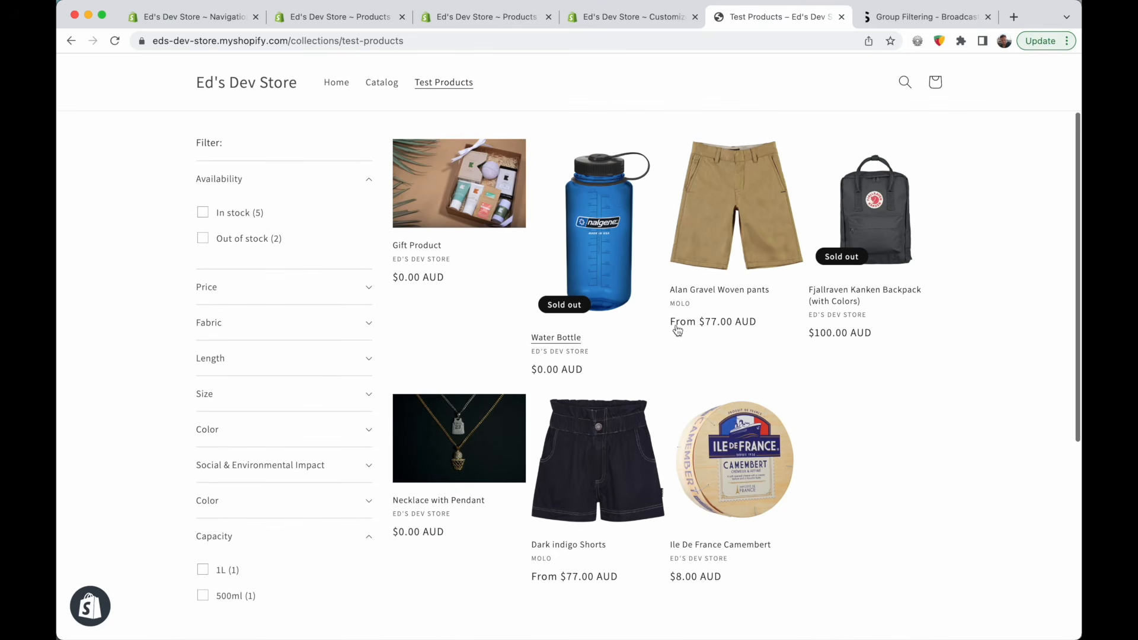
scroll(677, 330, up, 1)
scroll(625, 400, down, 1)
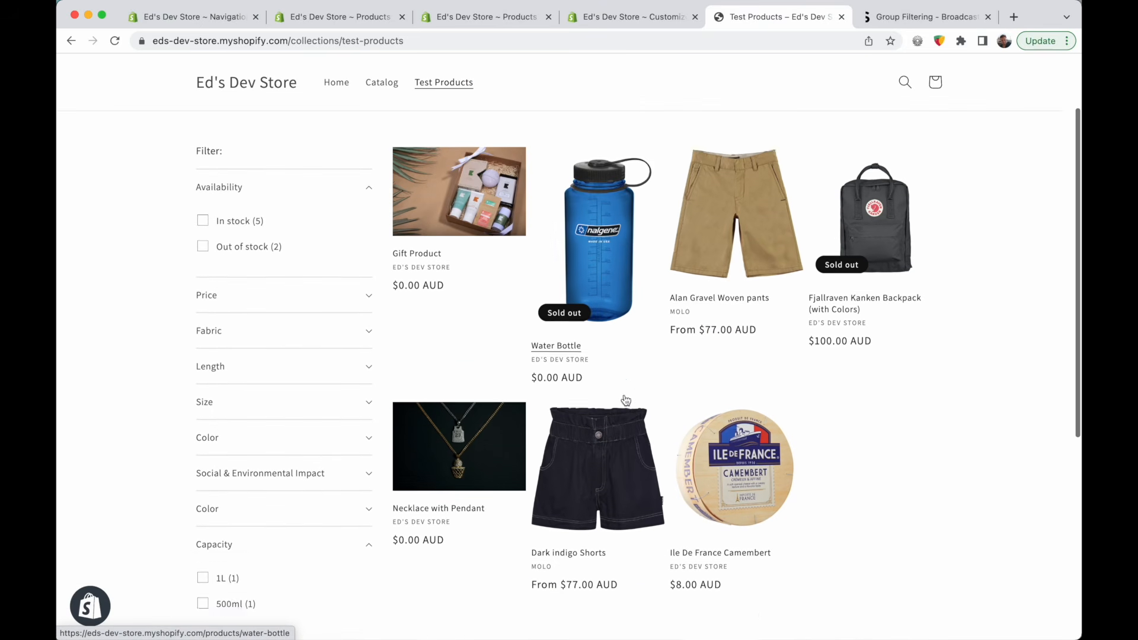
Filter the Test Products collection by Capacity 1L, and switch the filter to 500ml
scroll(625, 400, down, 2)
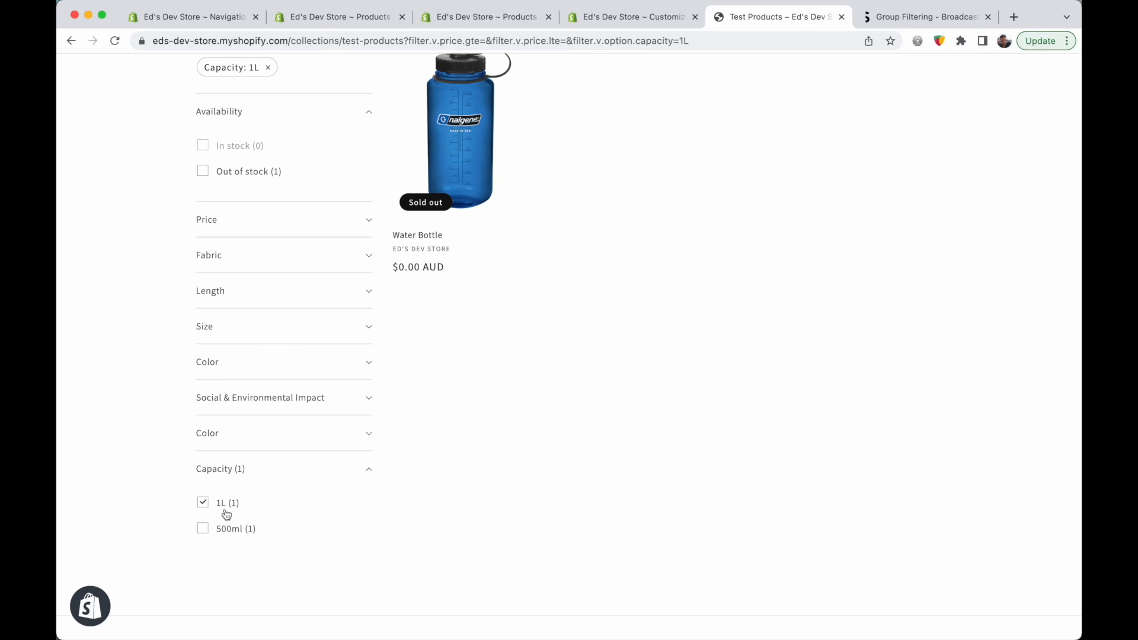
click(203, 528)
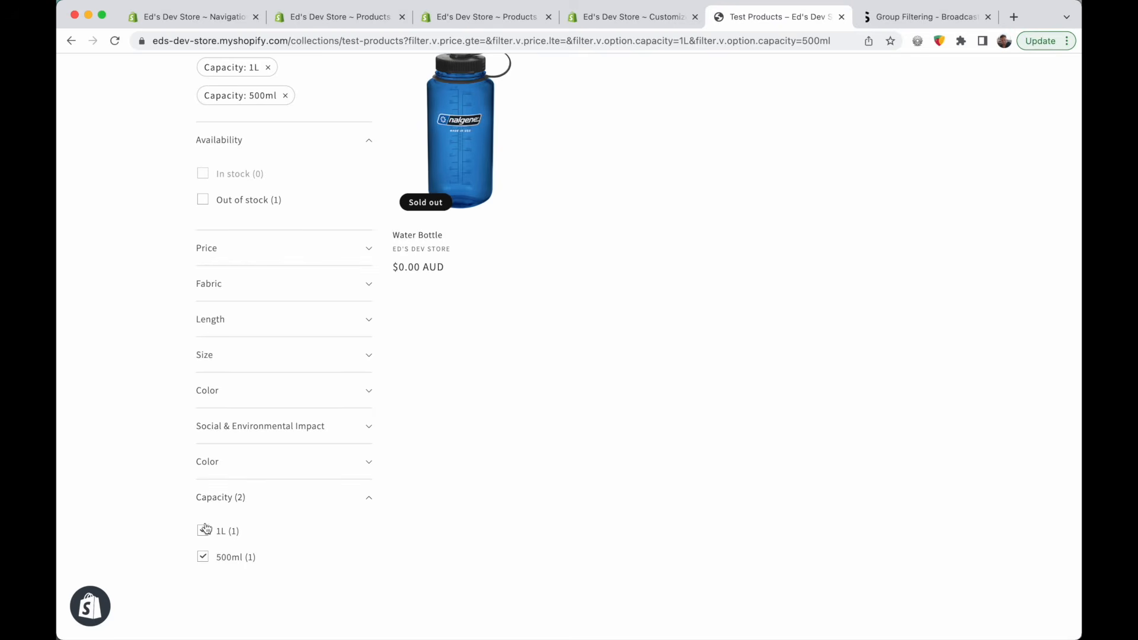
click(203, 531)
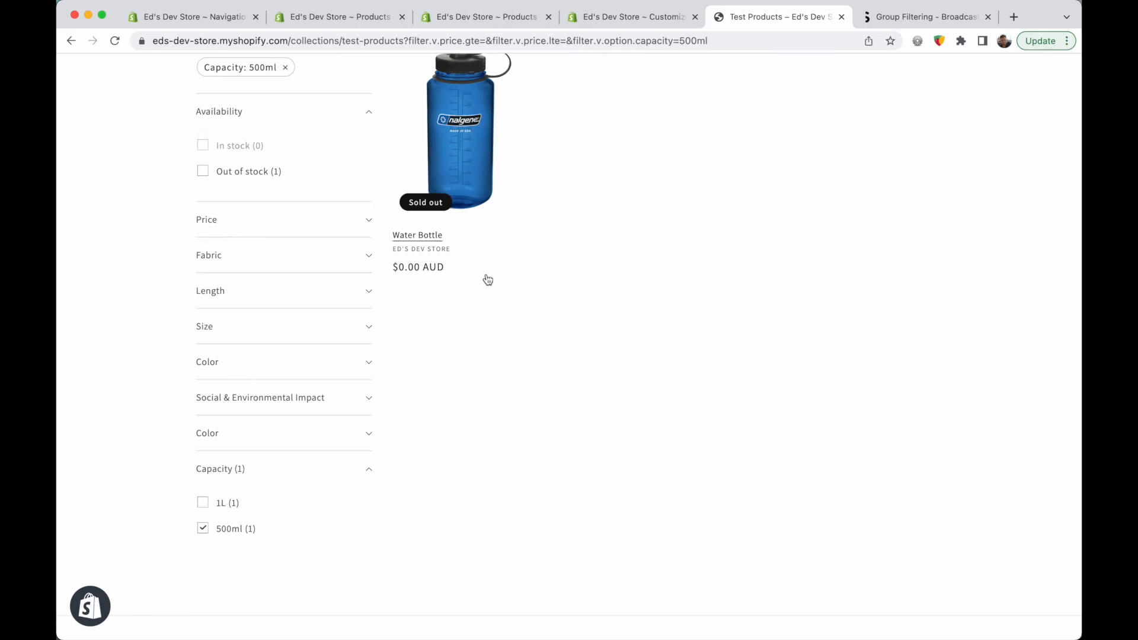
scroll(468, 229, down, 2)
scroll(462, 234, up, 2)
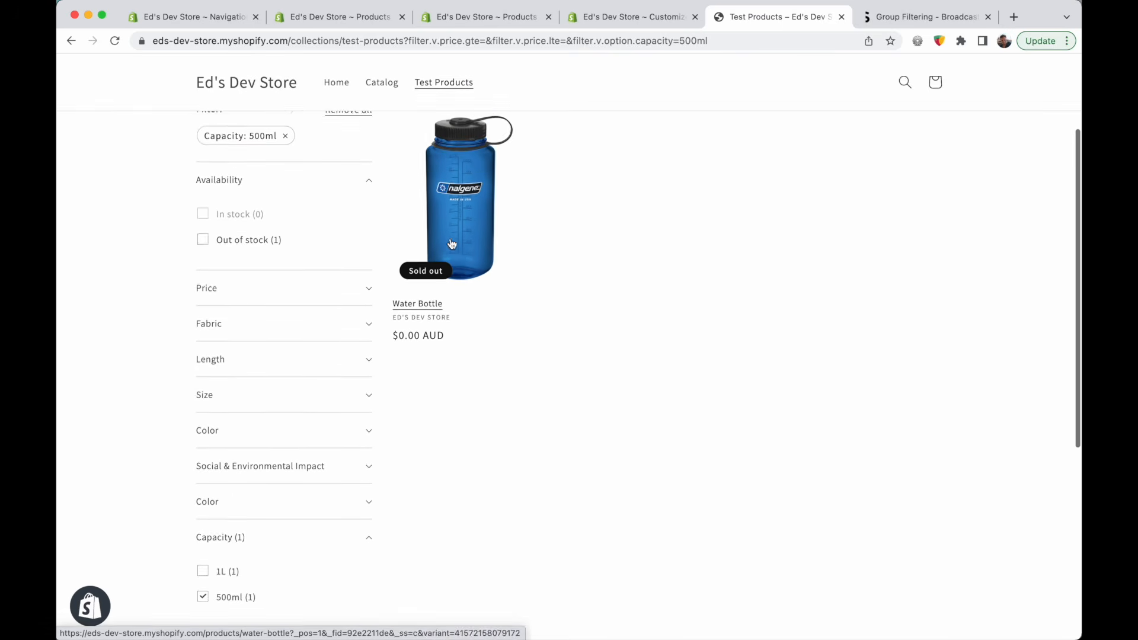
scroll(452, 243, down, 1)
scroll(522, 296, up, 1)
click(480, 250)
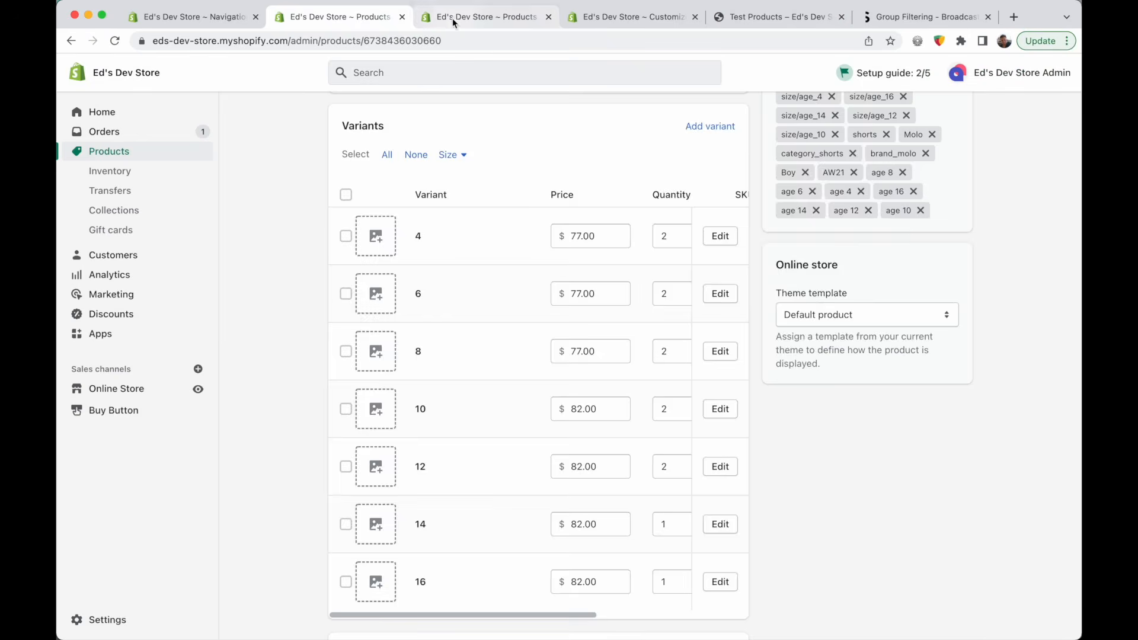
Delete the 1L and 500ml variants from the Water Bottle product in the admin
click(453, 18)
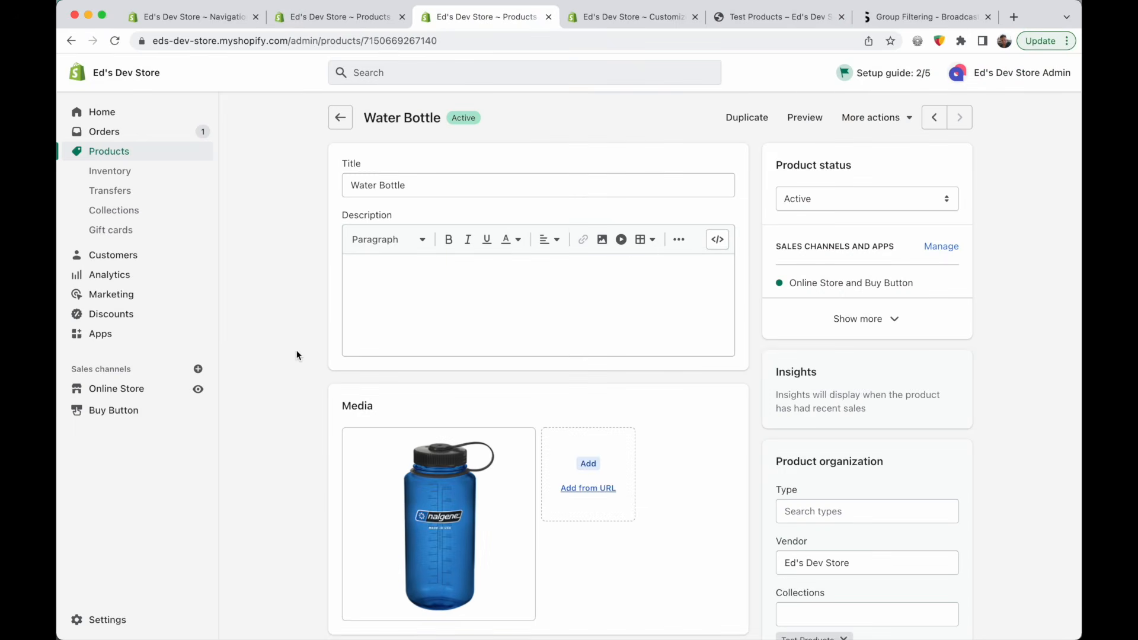
scroll(298, 355, down, 9)
scroll(298, 355, up, 1)
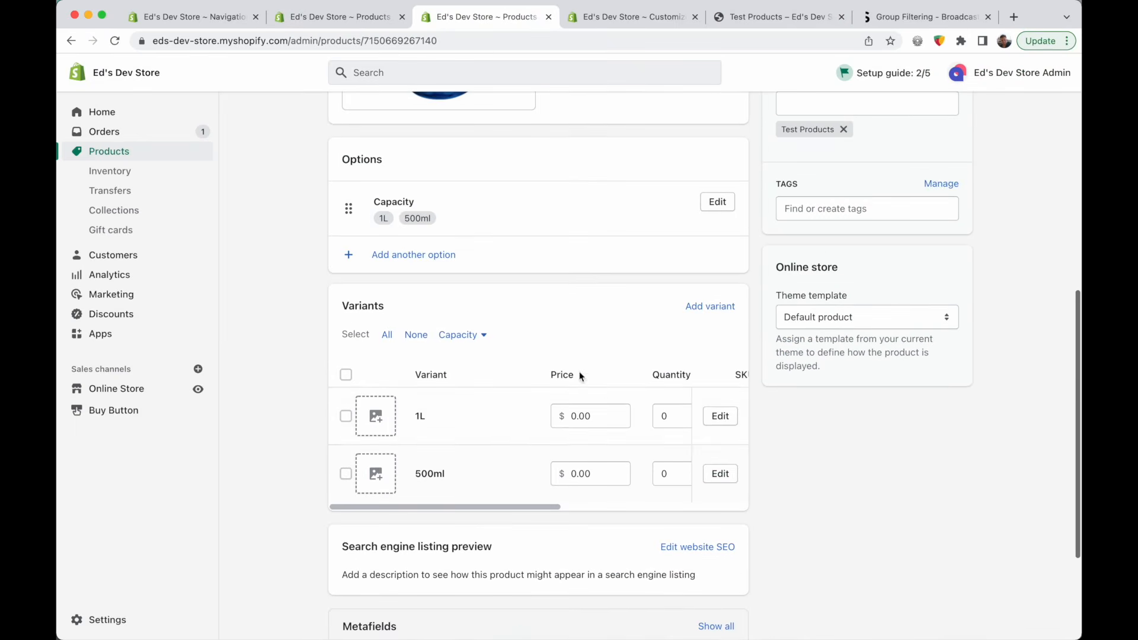
scroll(492, 386, up, 9)
scroll(465, 386, down, 10)
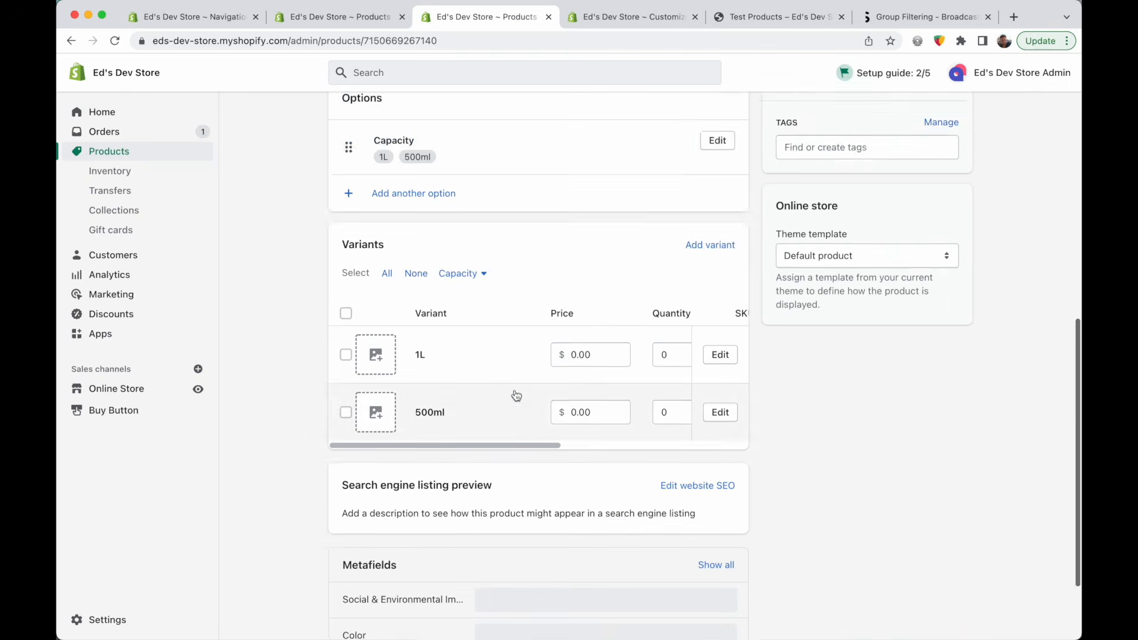
scroll(517, 396, down, 1)
click(346, 265)
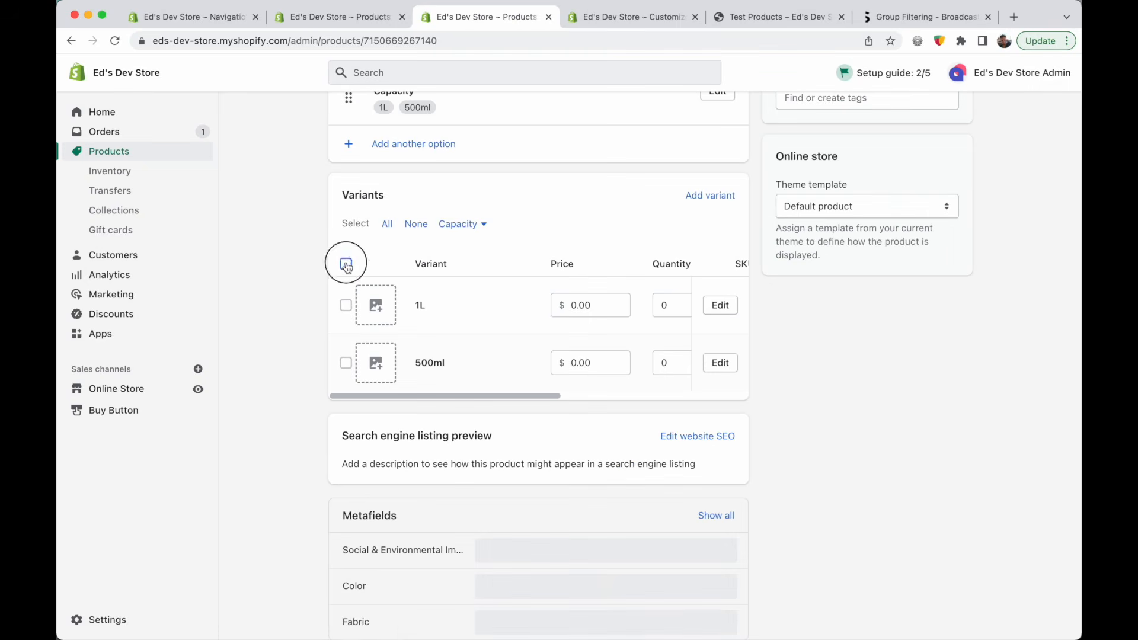
click(536, 269)
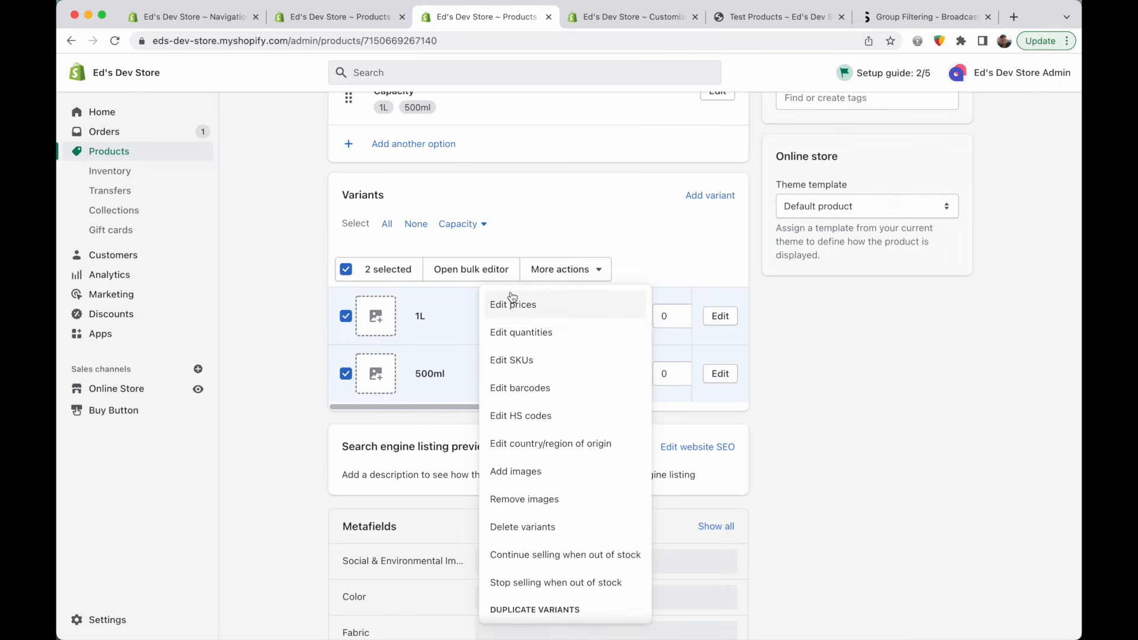
click(523, 527)
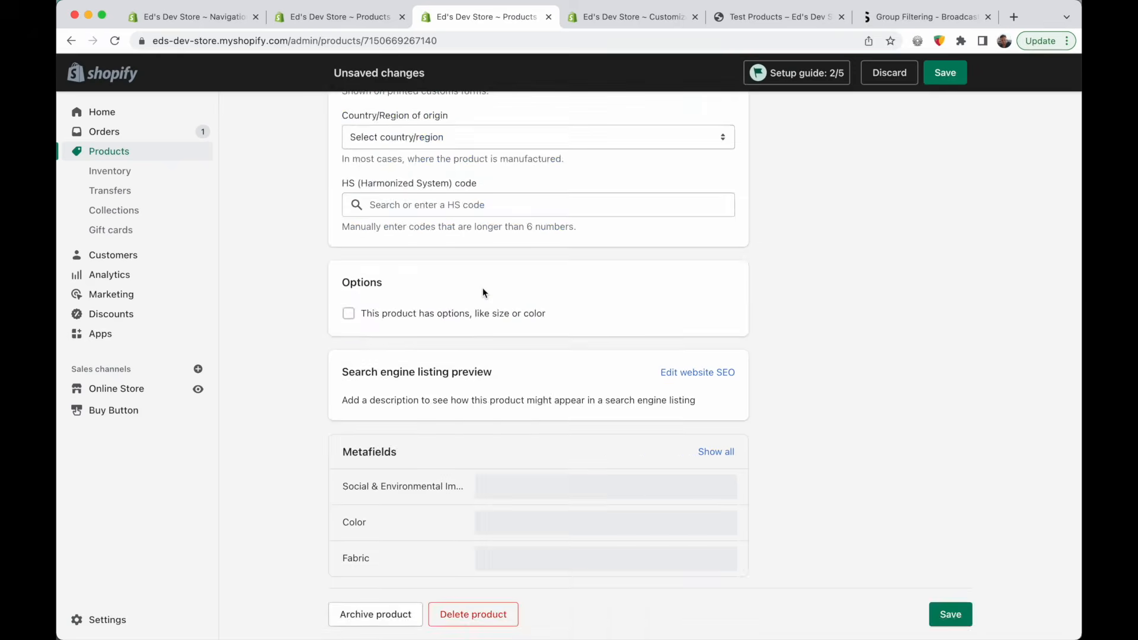
Change the product title to "1L Water Bottle" and save the product
scroll(483, 287, up, 15)
scroll(478, 496, down, 20)
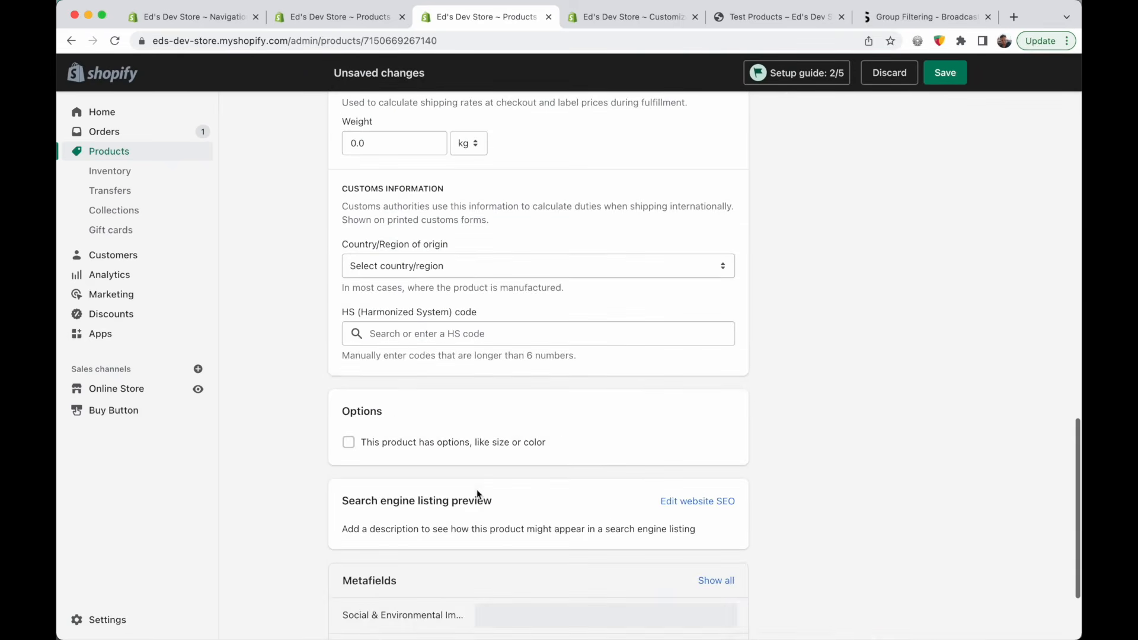
scroll(478, 496, up, 20)
click(437, 178)
key(super+Left)
text(1L)
scroll(340, 331, down, 15)
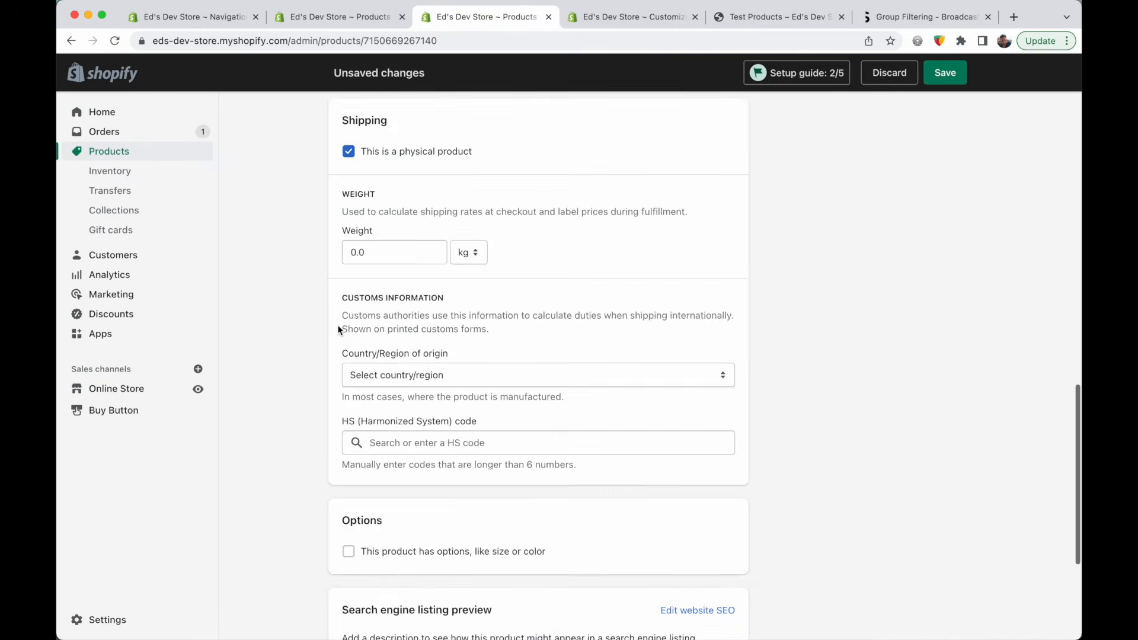
click(961, 79)
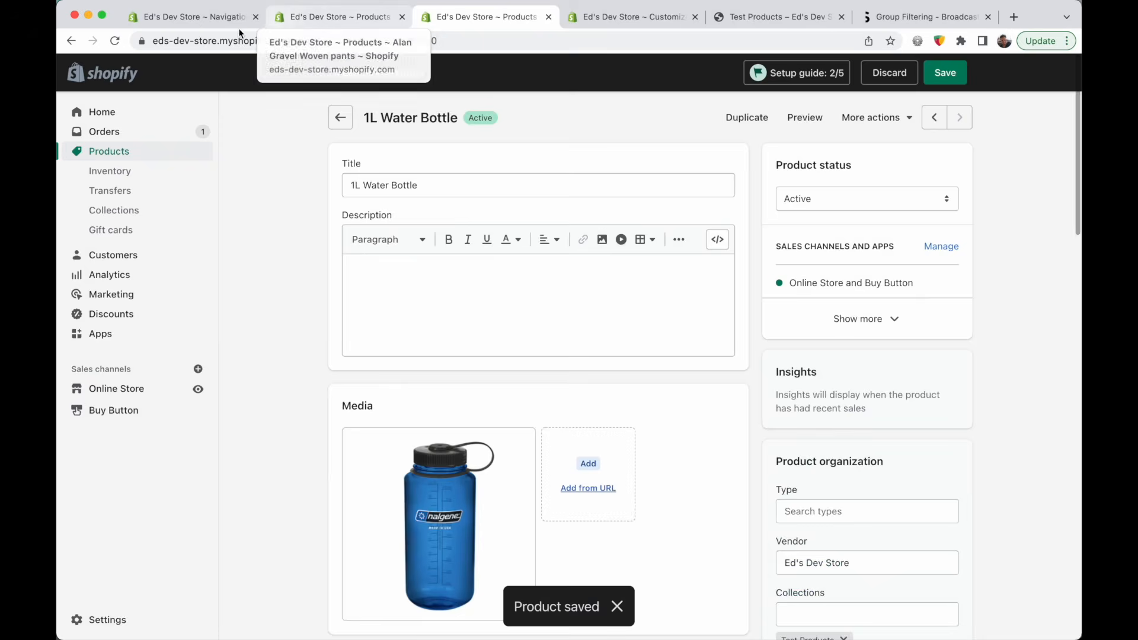
Reopen the list of available filters in the Navigation settings and examine its Metafields section
click(238, 24)
click(314, 24)
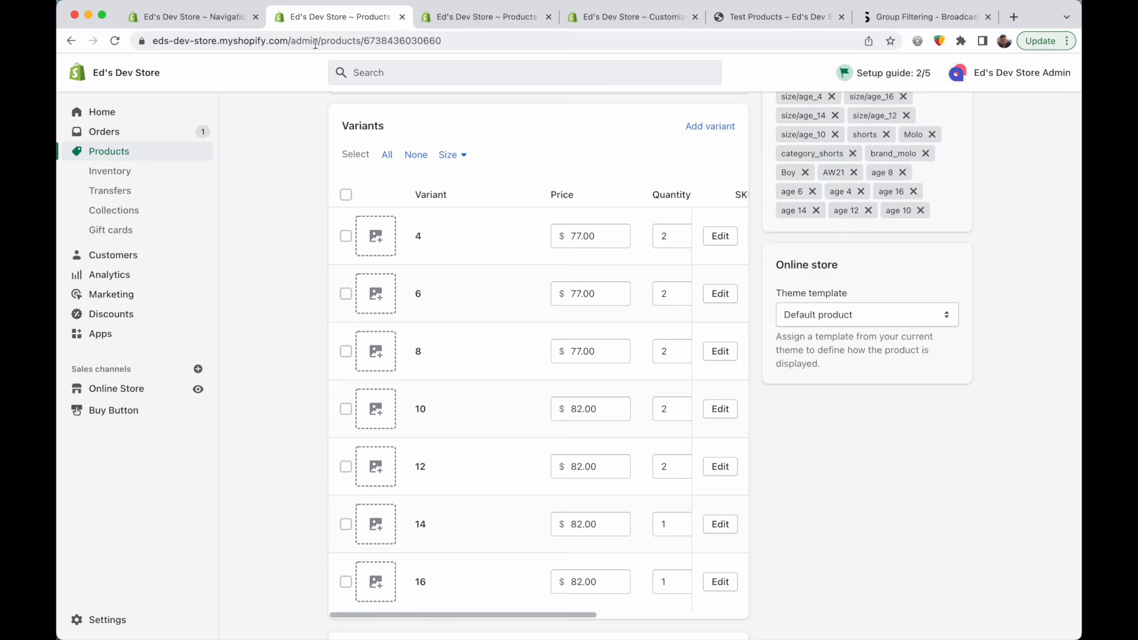
click(209, 21)
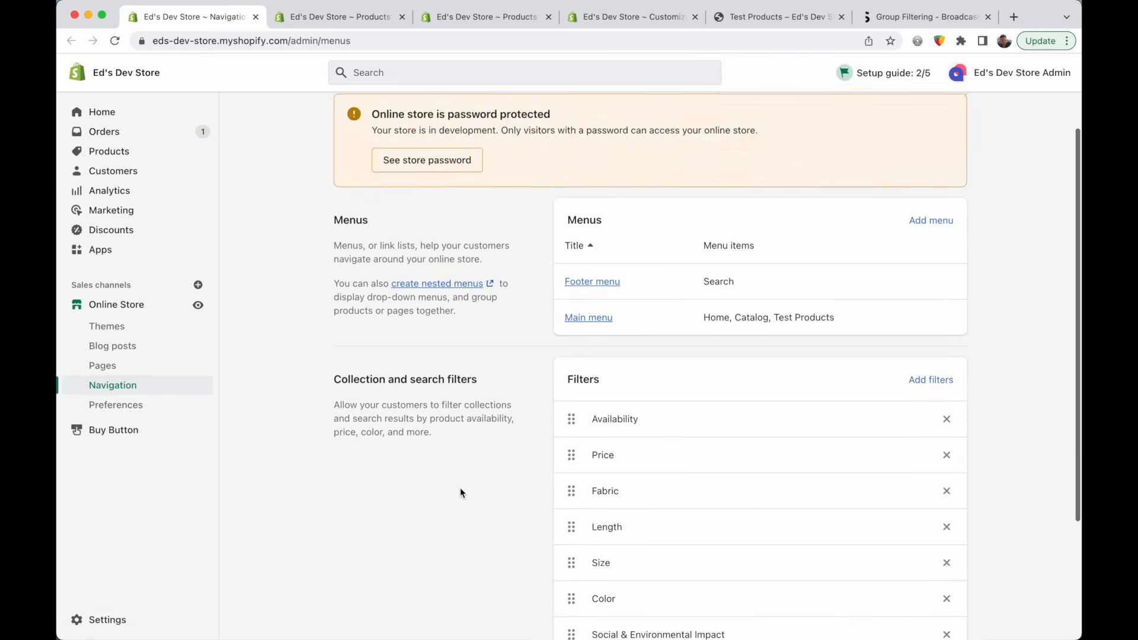
click(934, 314)
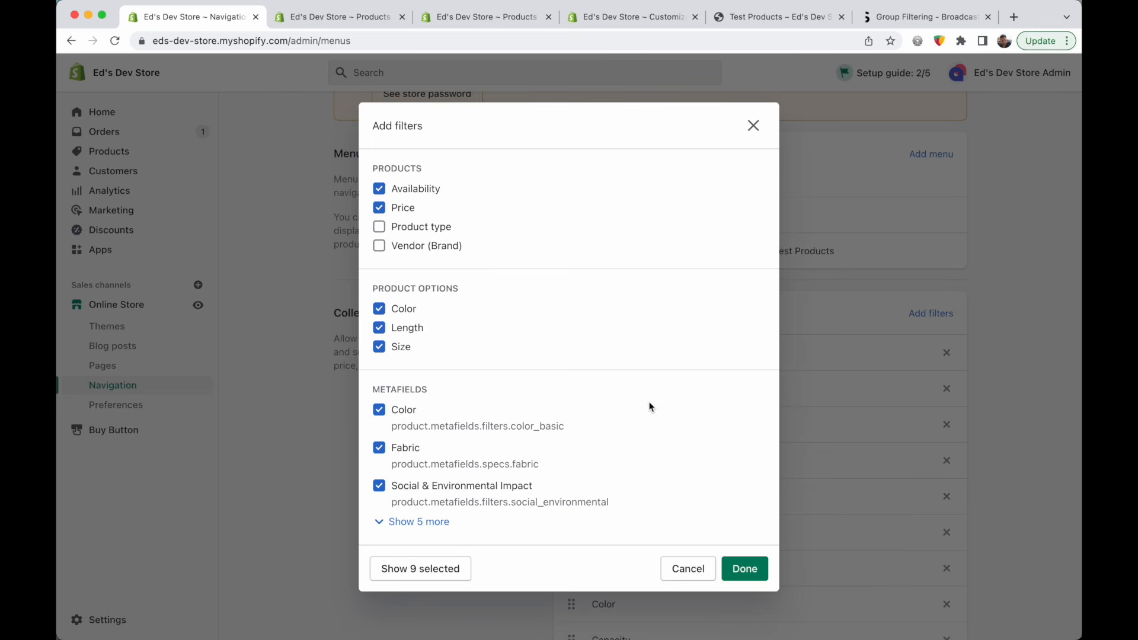
drag(374, 388, 469, 392)
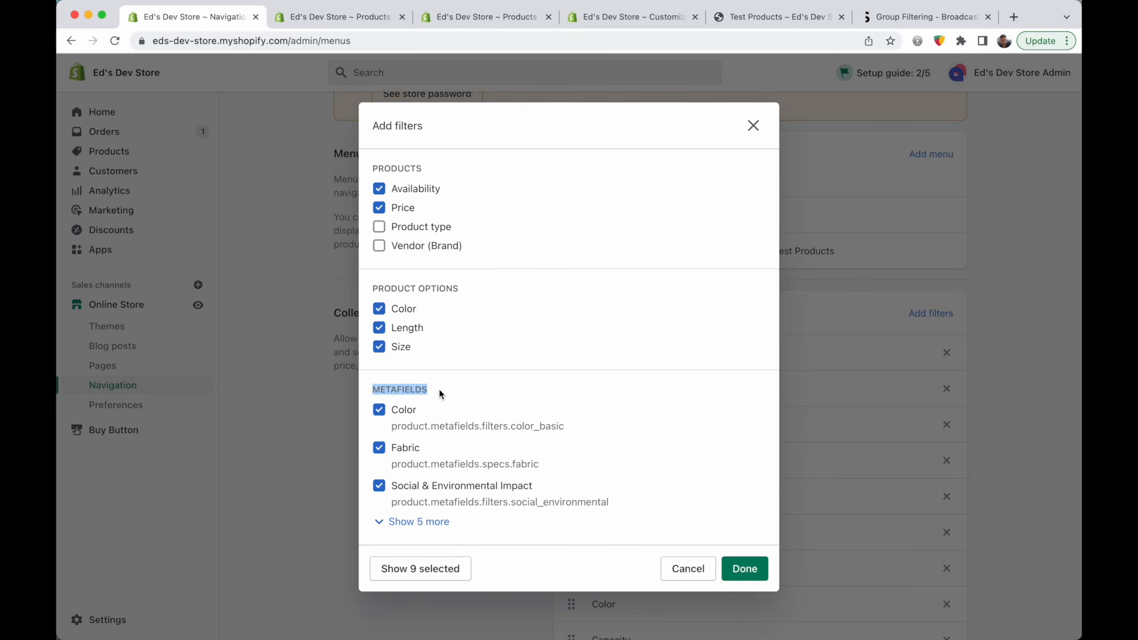
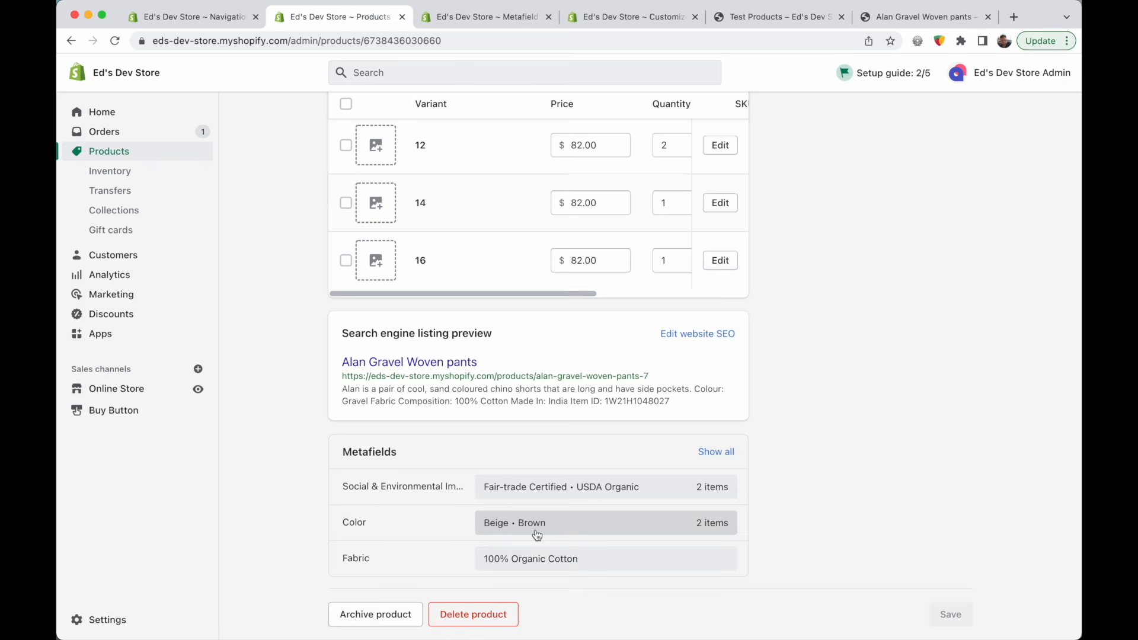
Review the product metafield definitions in the store settings and open a blank form for a new definition
key(ctrl+Tab)
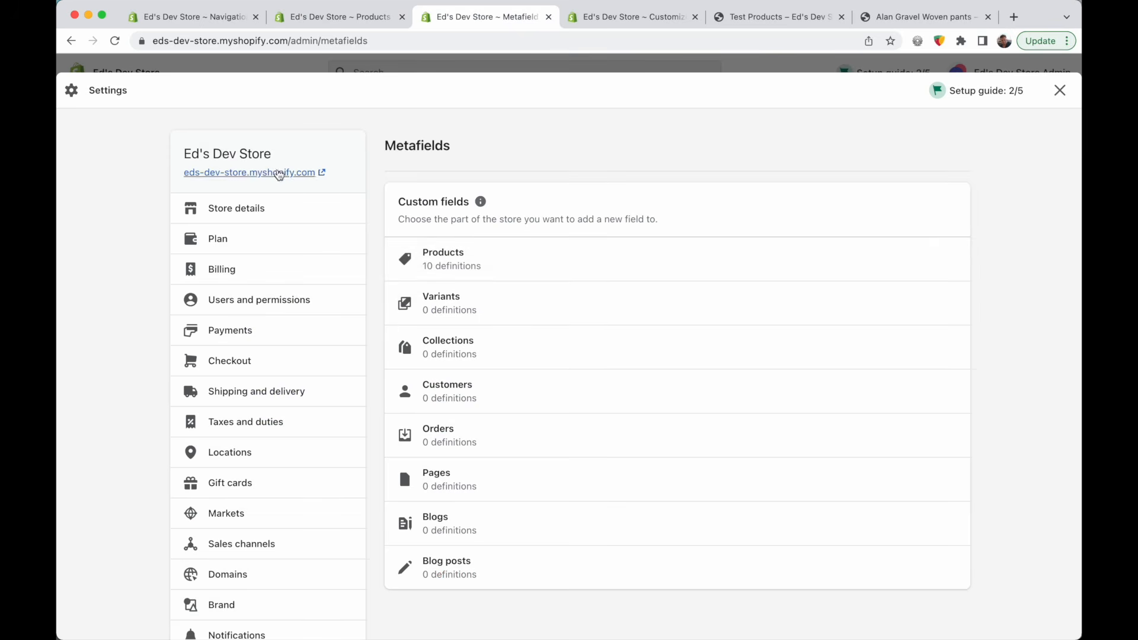
click(472, 261)
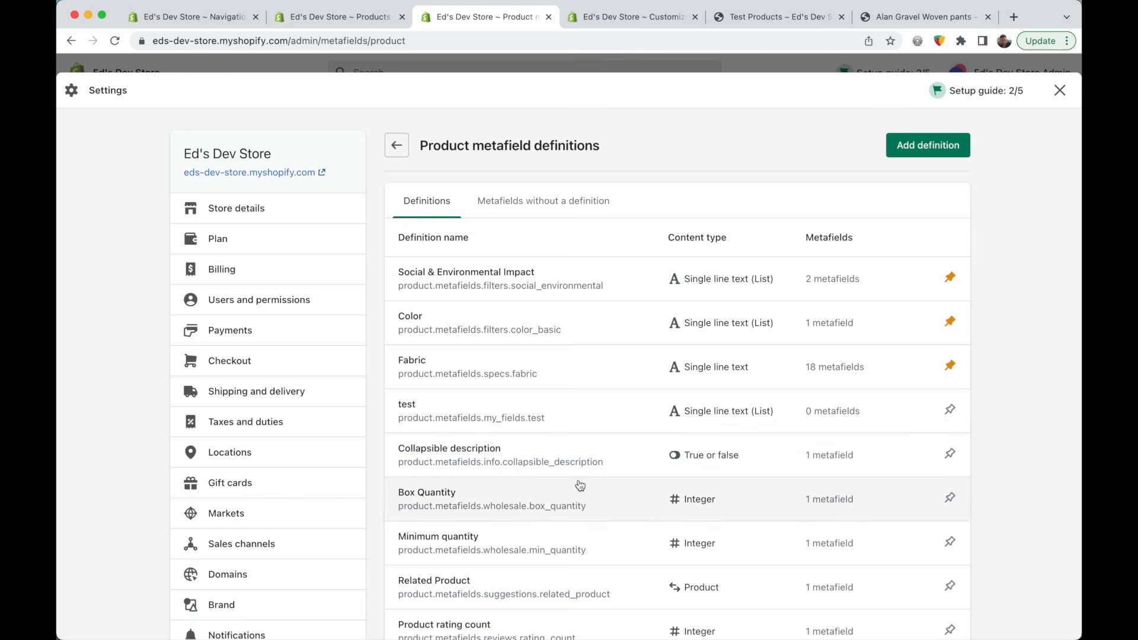
scroll(580, 484, down, 1)
scroll(580, 484, up, 1)
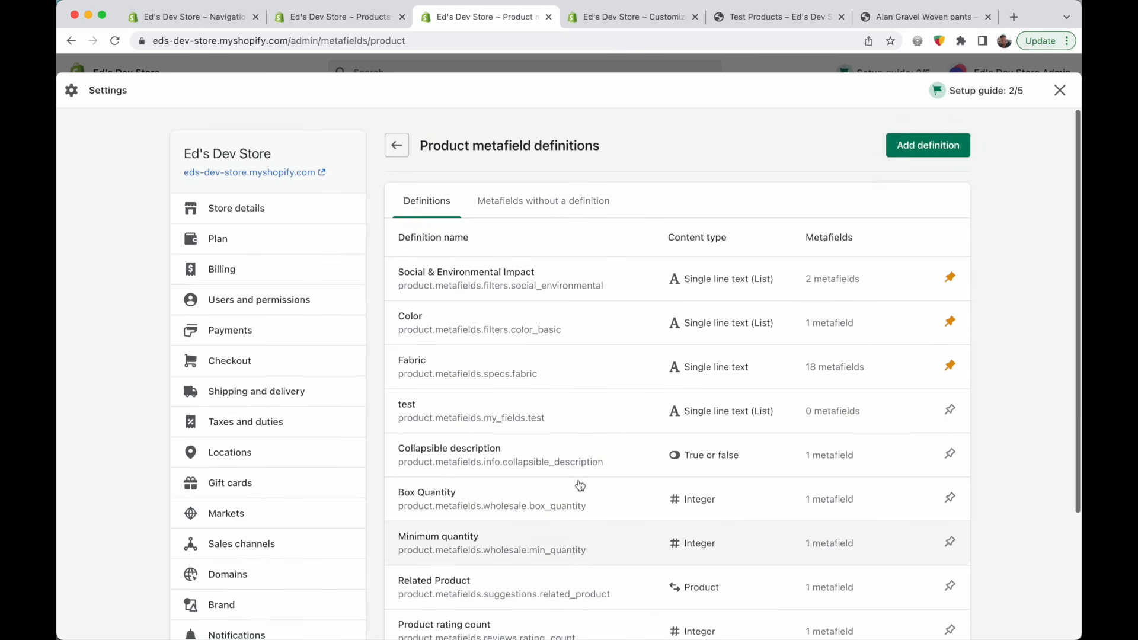
click(922, 147)
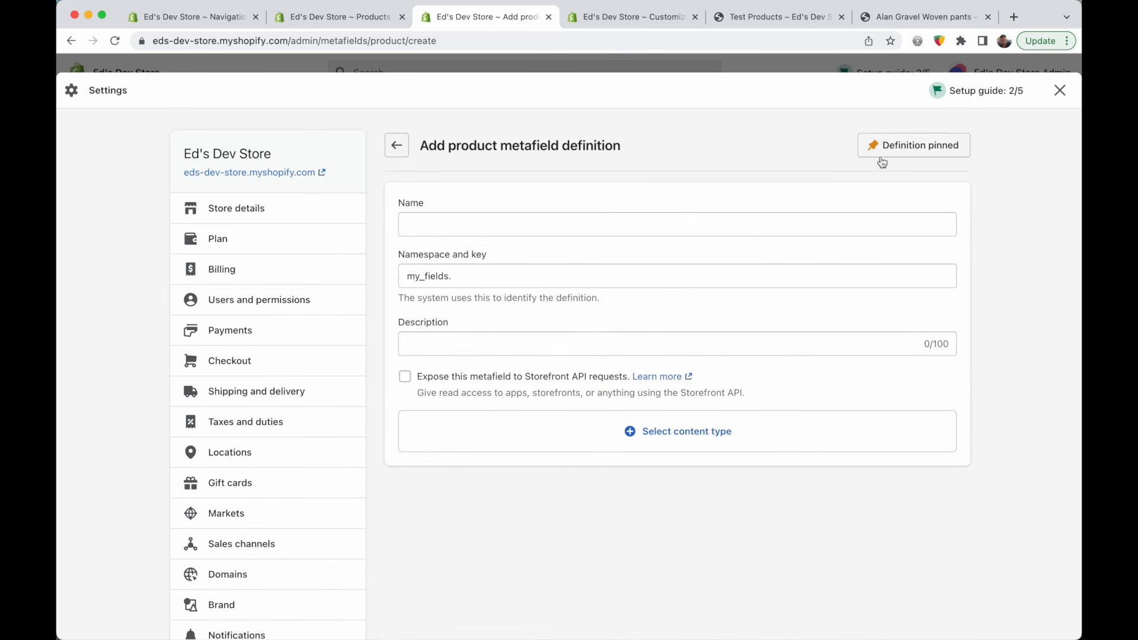
click(696, 222)
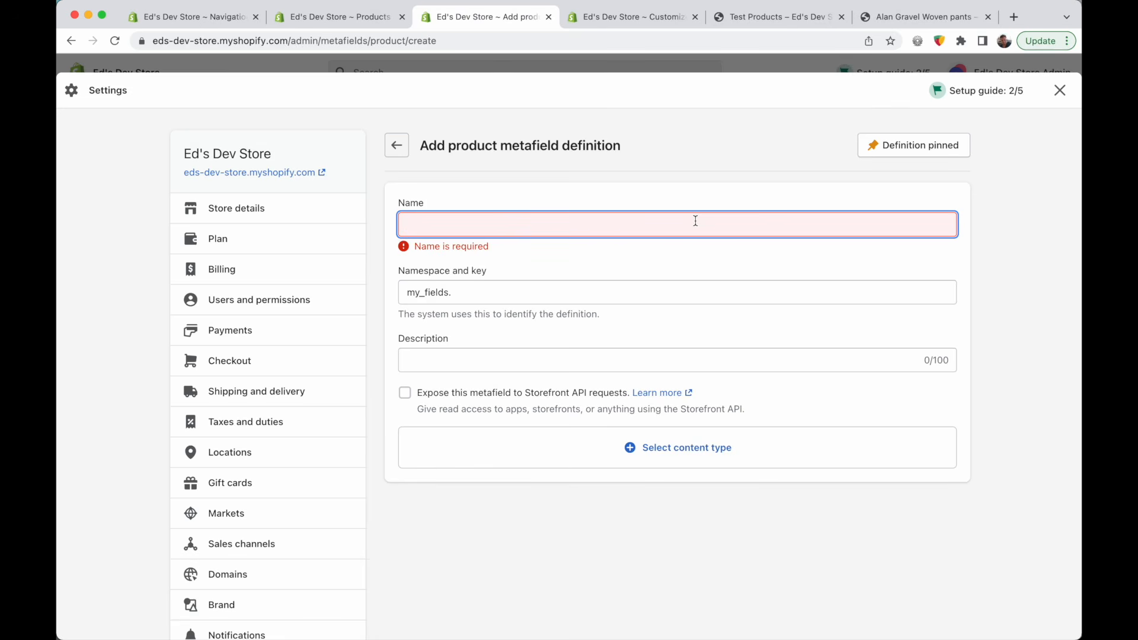
Check the storefront collection's filters, return to the new product metafield definition and name it "Material"
click(777, 16)
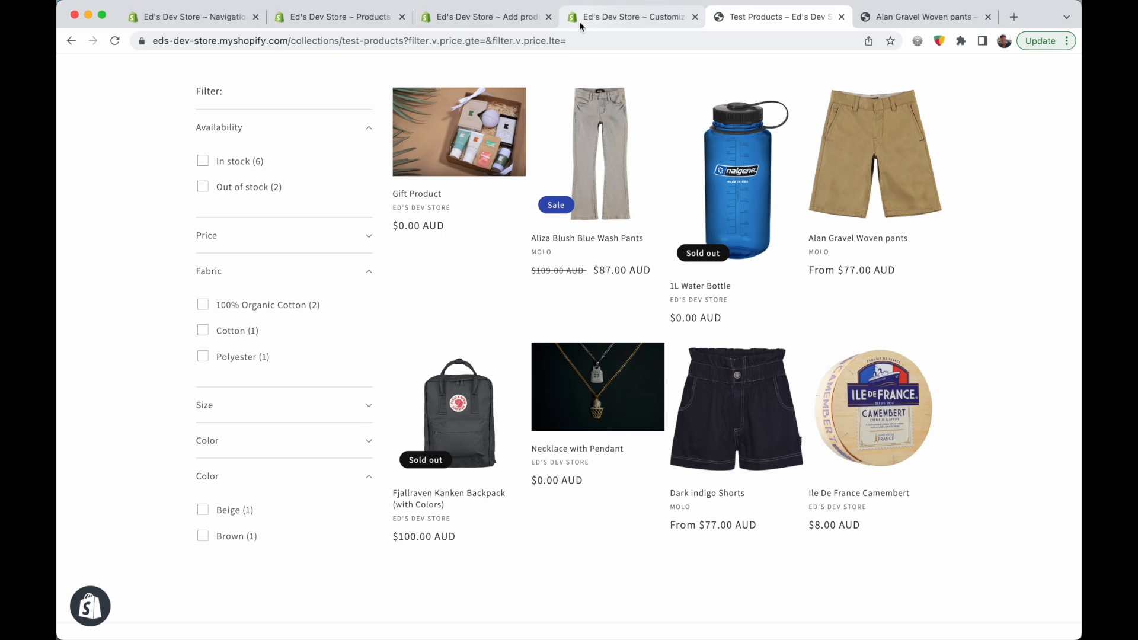
click(492, 16)
text(Material)
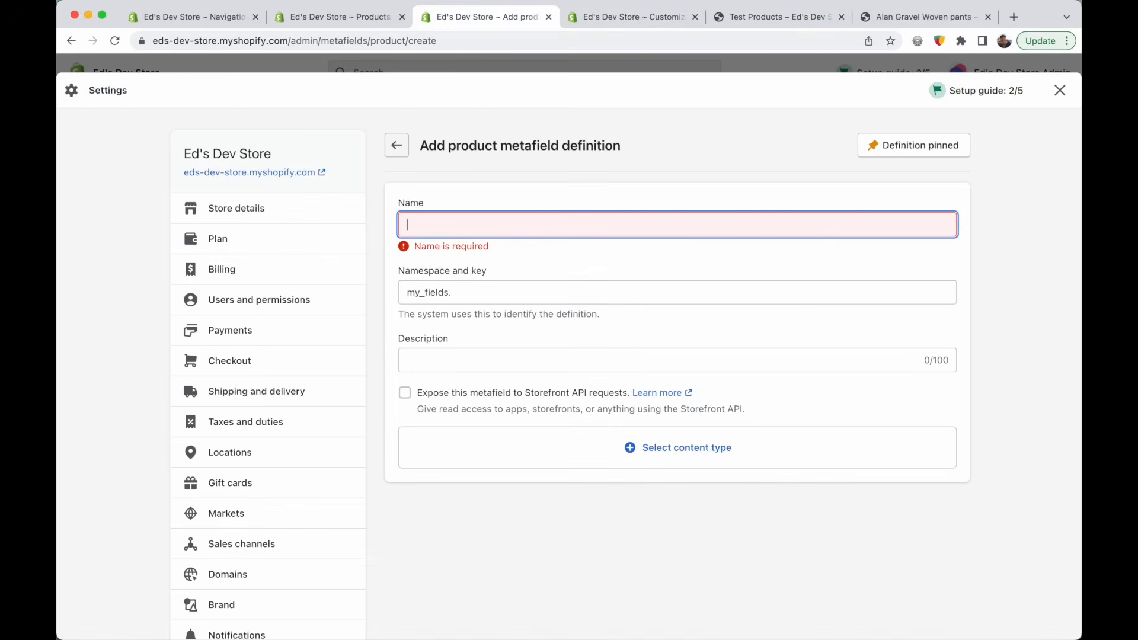
click(459, 252)
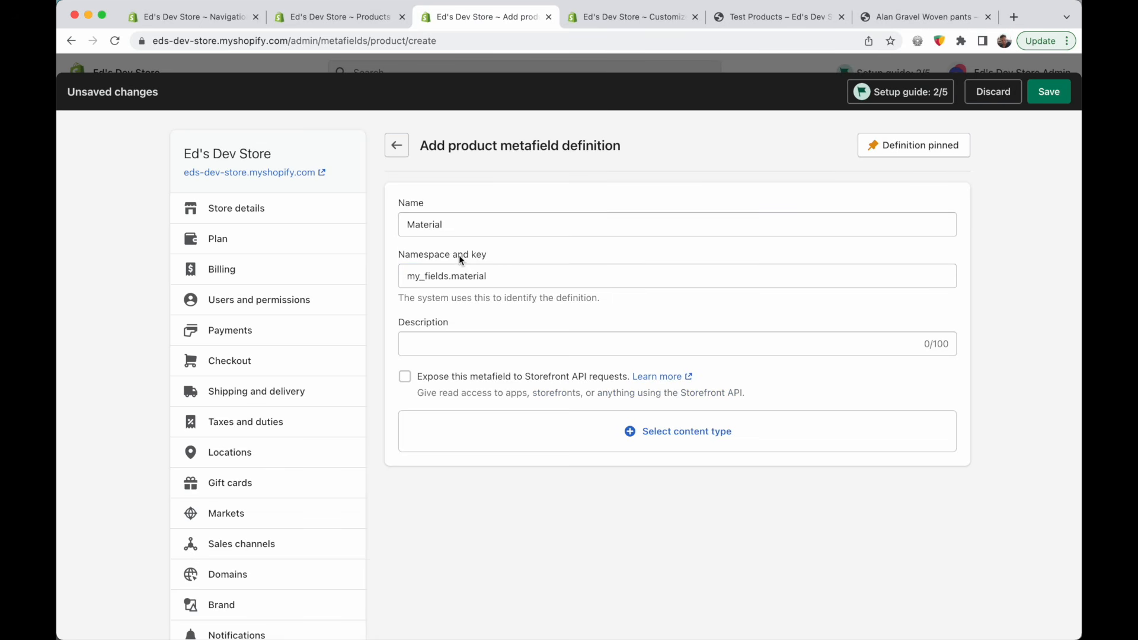
Change the namespace of the Material definition so its namespace and key read "filters.material"
drag(399, 251, 492, 254)
click(500, 254)
click(478, 276)
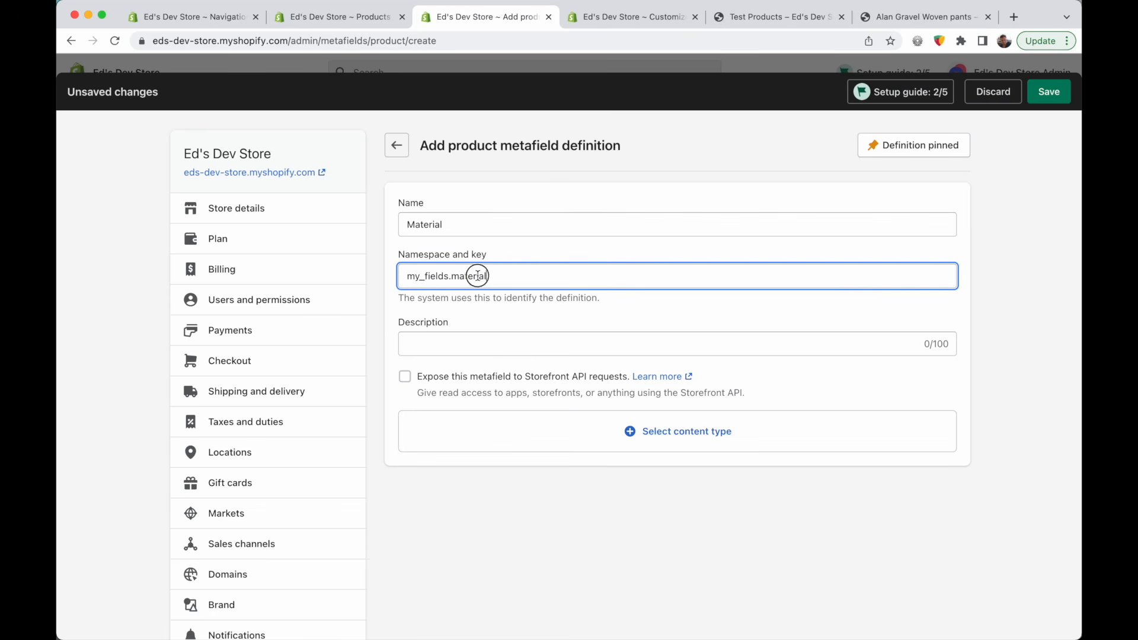
double_click(478, 276)
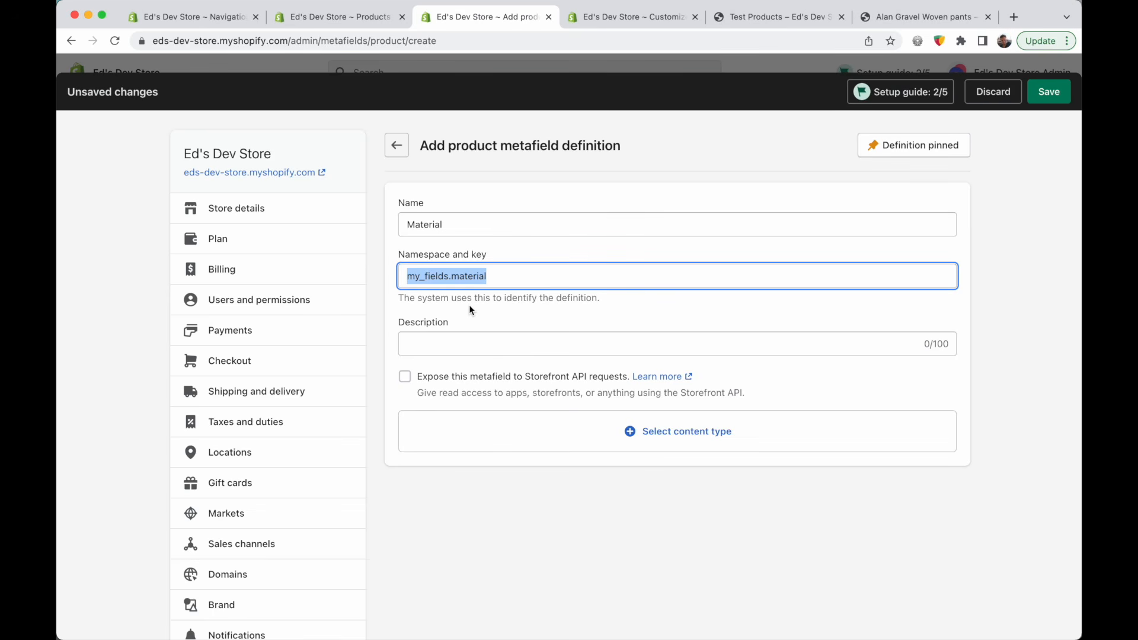
click(503, 276)
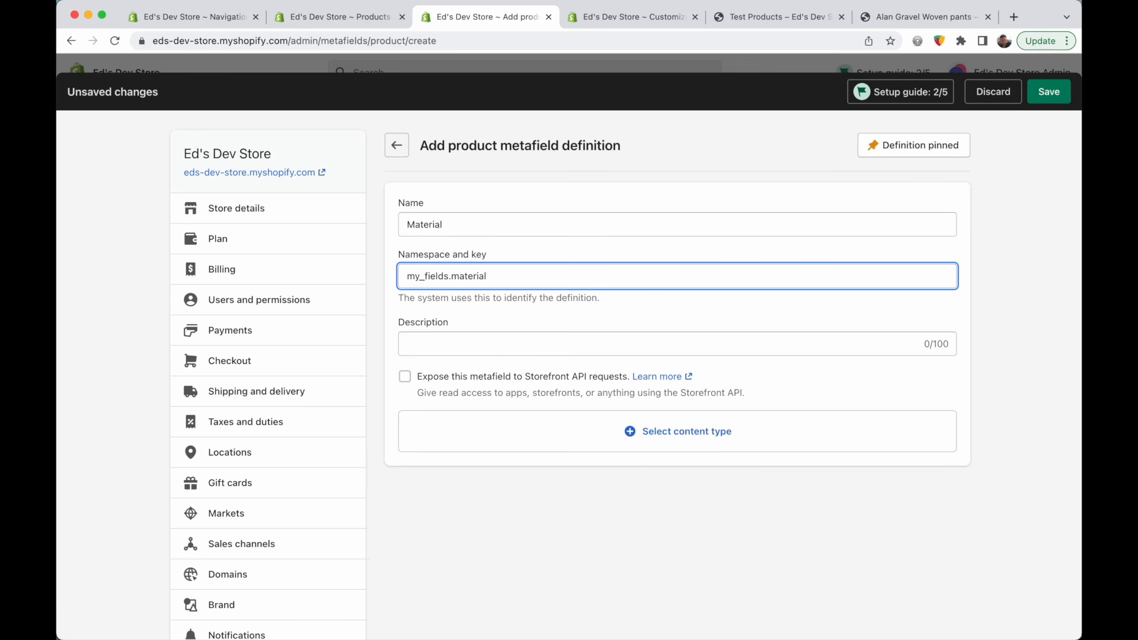
double_click(447, 276)
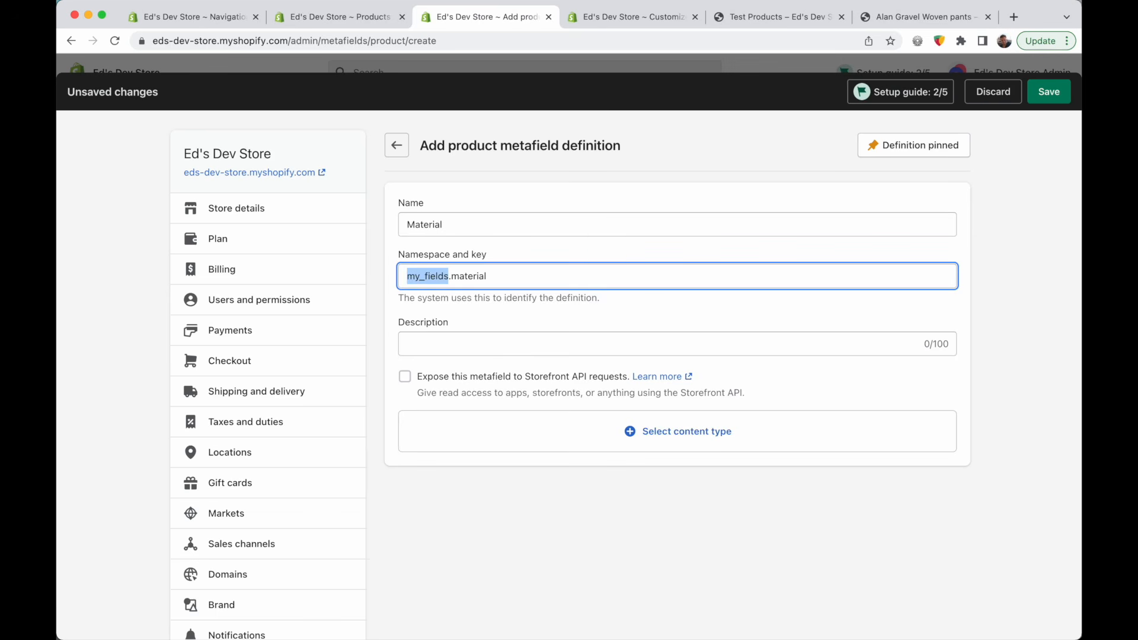
text(filters)
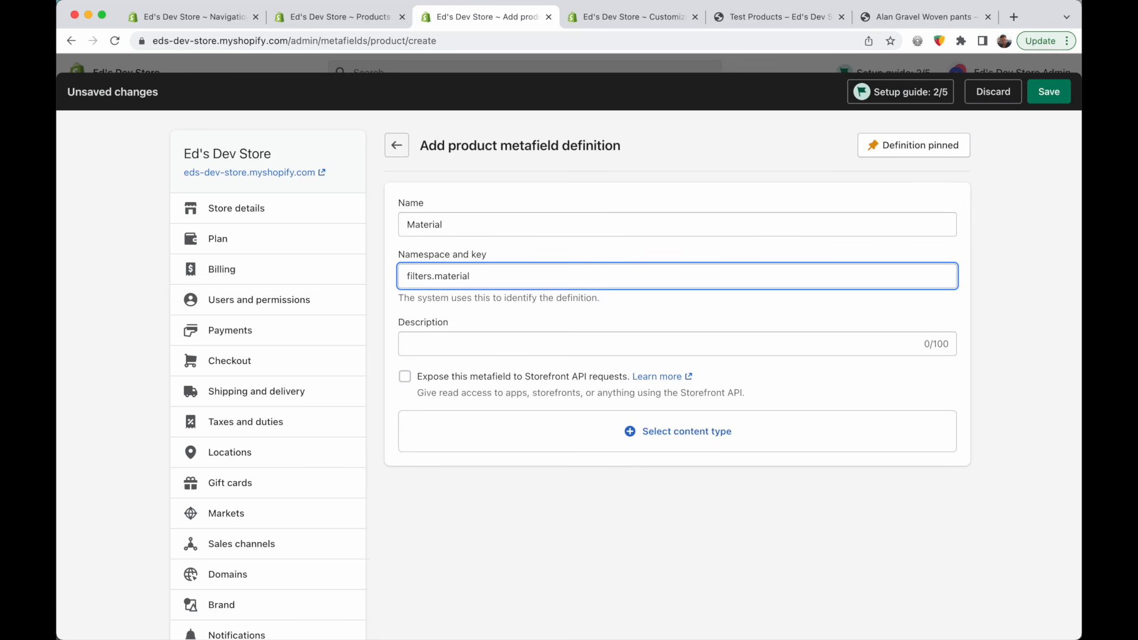
triple_click(407, 276)
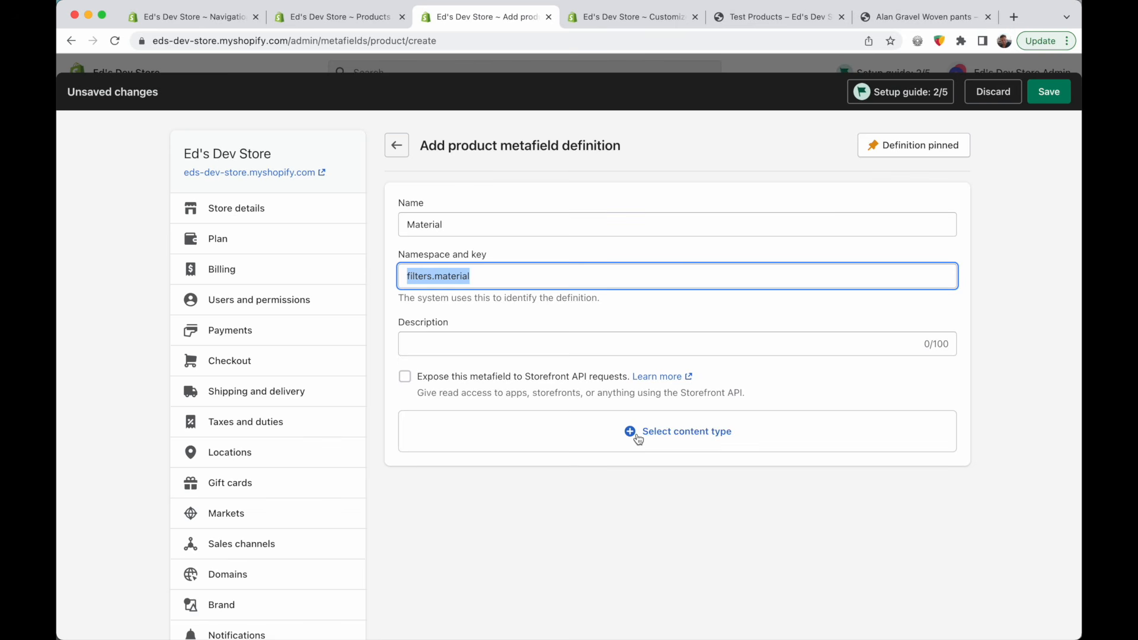
Set the Material definition's content type to single line text and let it accept a list of values
click(497, 337)
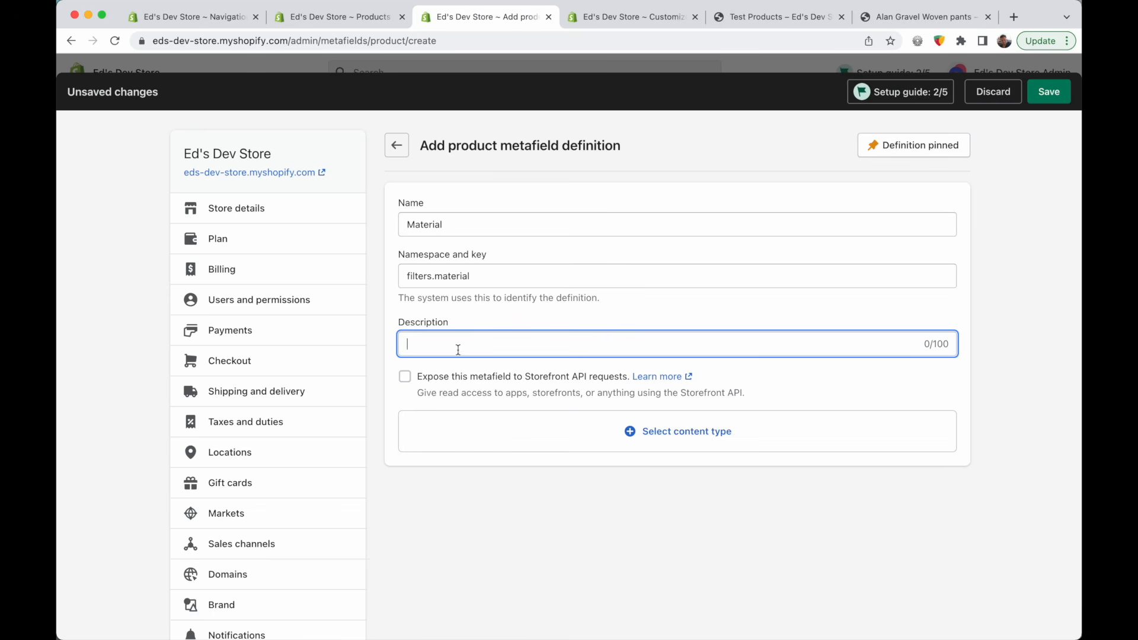
click(347, 8)
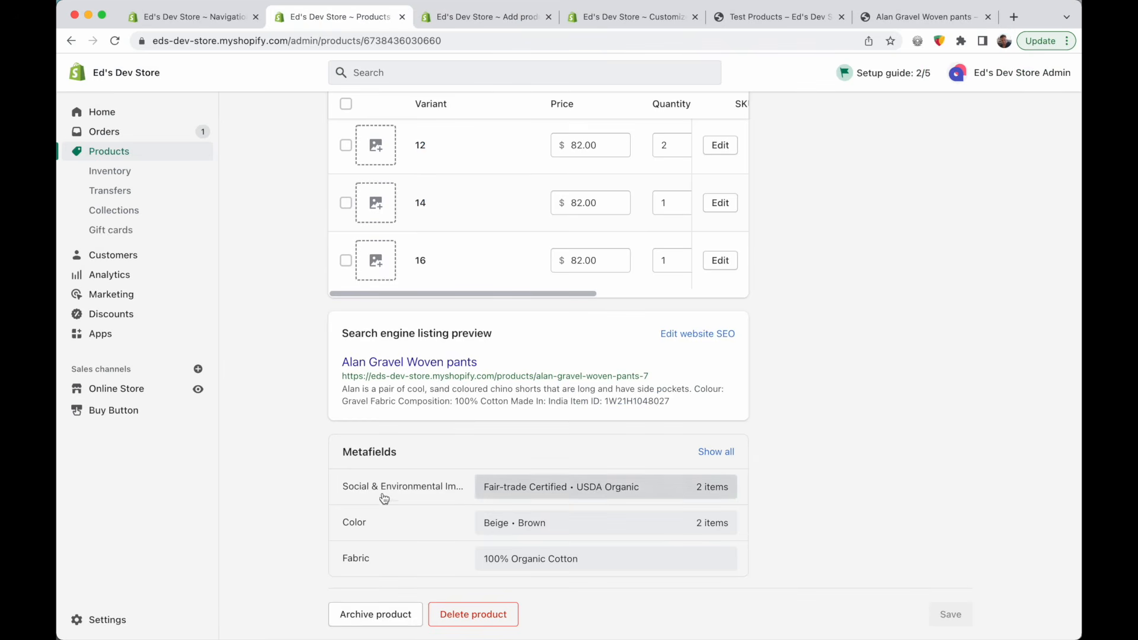
click(463, 18)
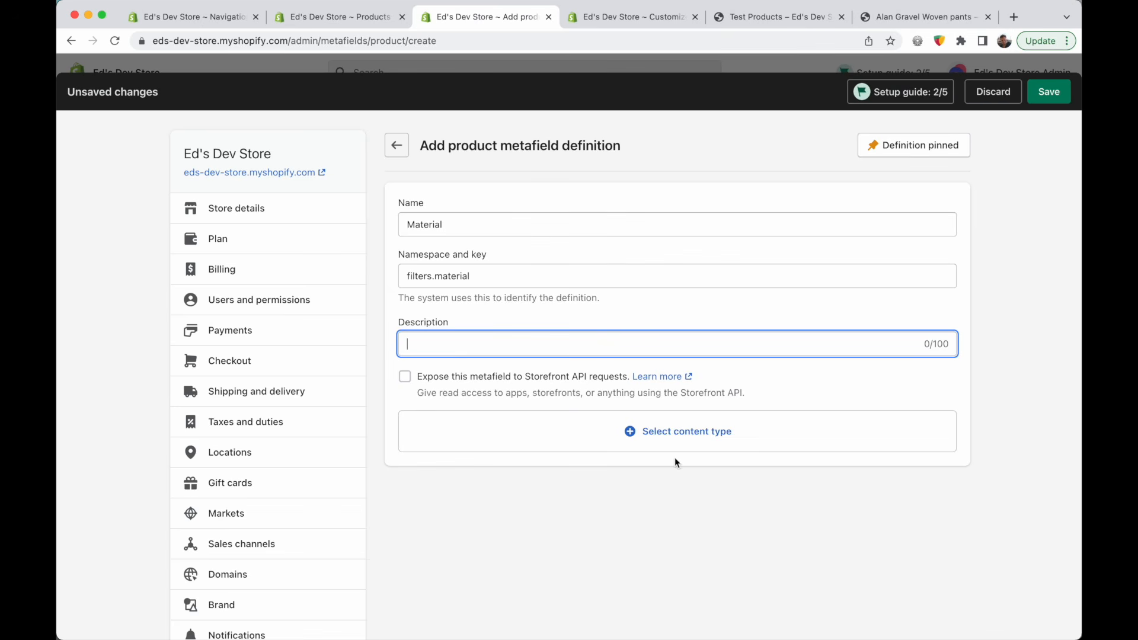
scroll(644, 375, down, 3)
click(648, 322)
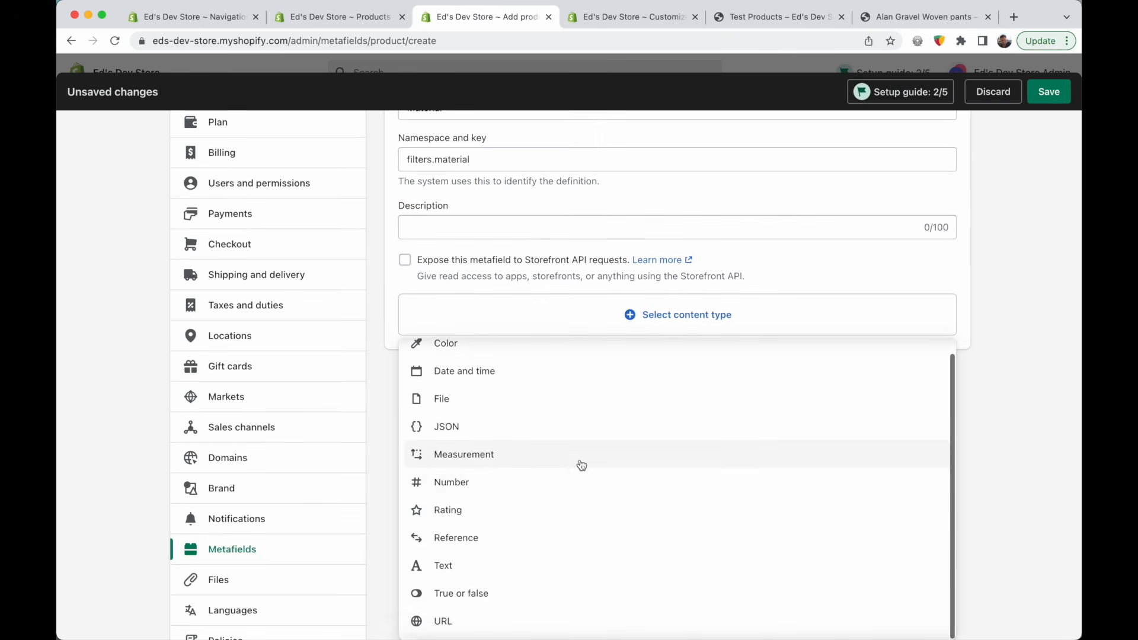
click(467, 564)
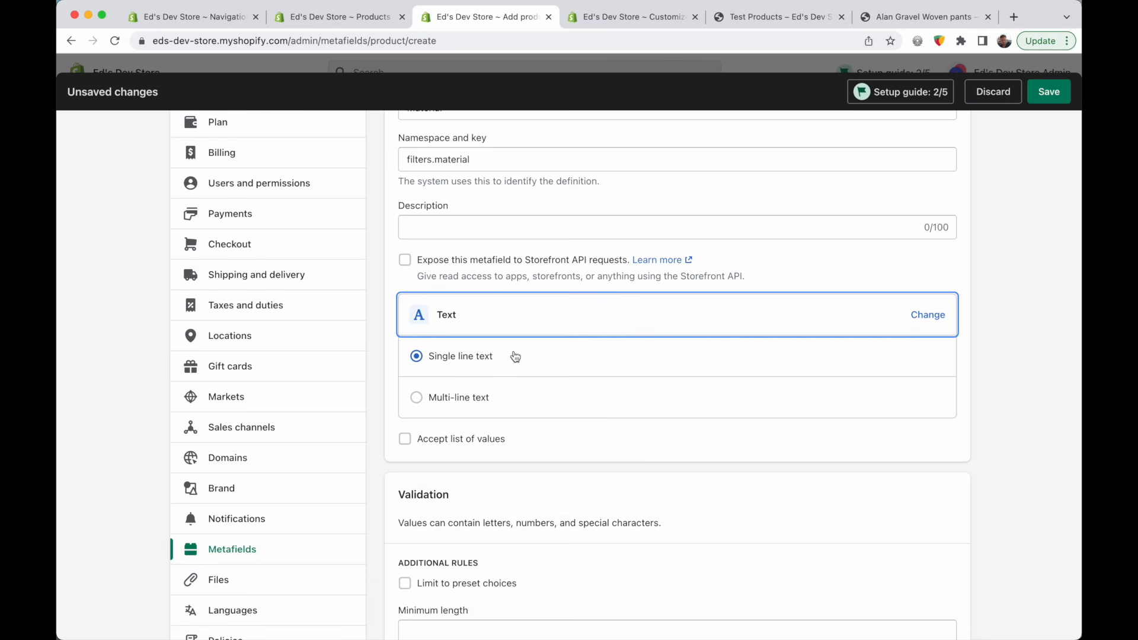
scroll(486, 403, up, 1)
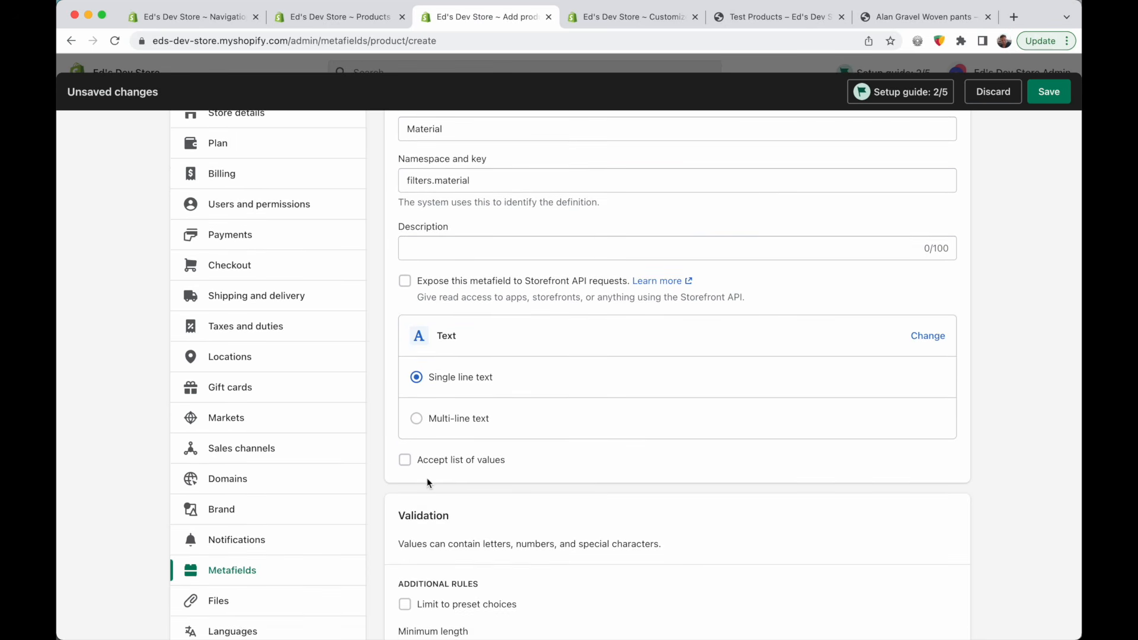
click(407, 464)
scroll(465, 465, up, 2)
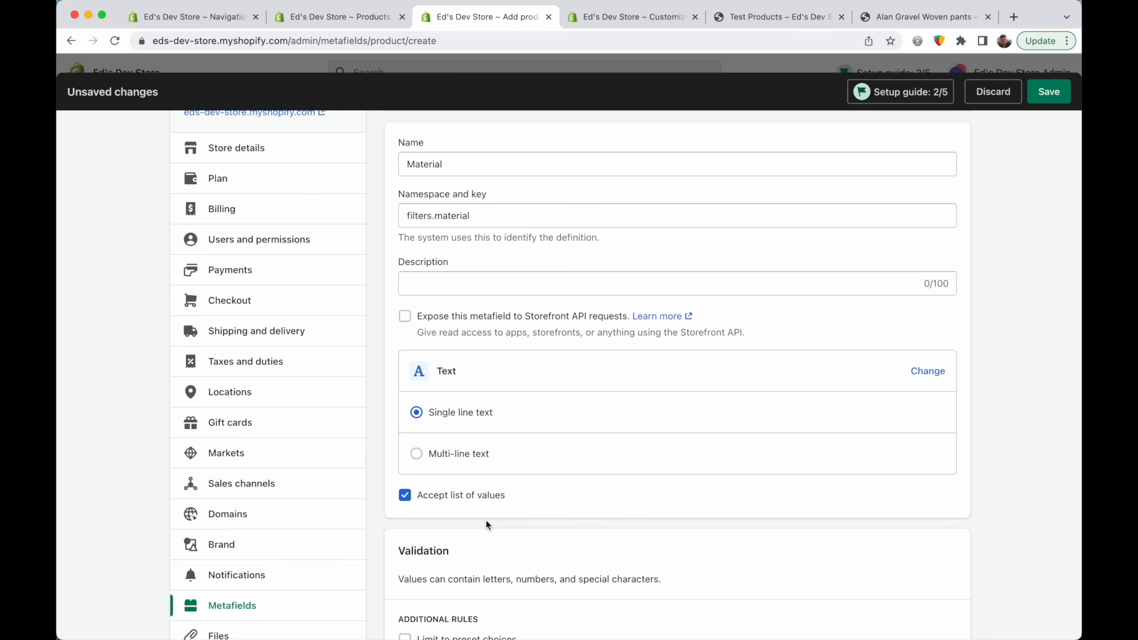
Examine the filter groups and the products on the storefront's Test Products collection page
click(792, 20)
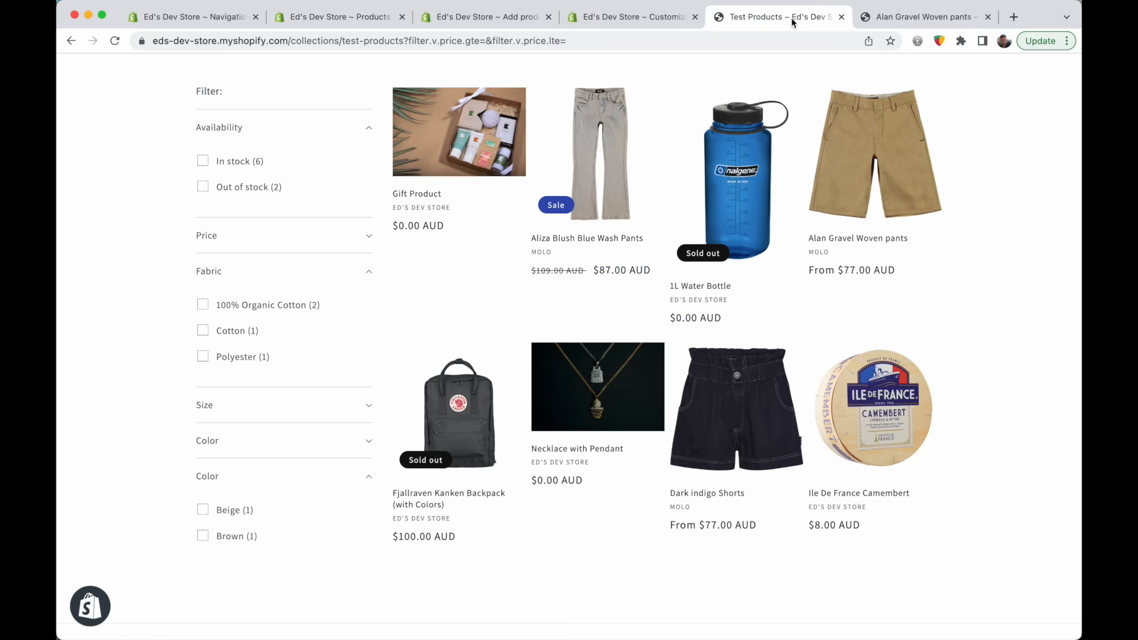
scroll(140, 290, up, 2)
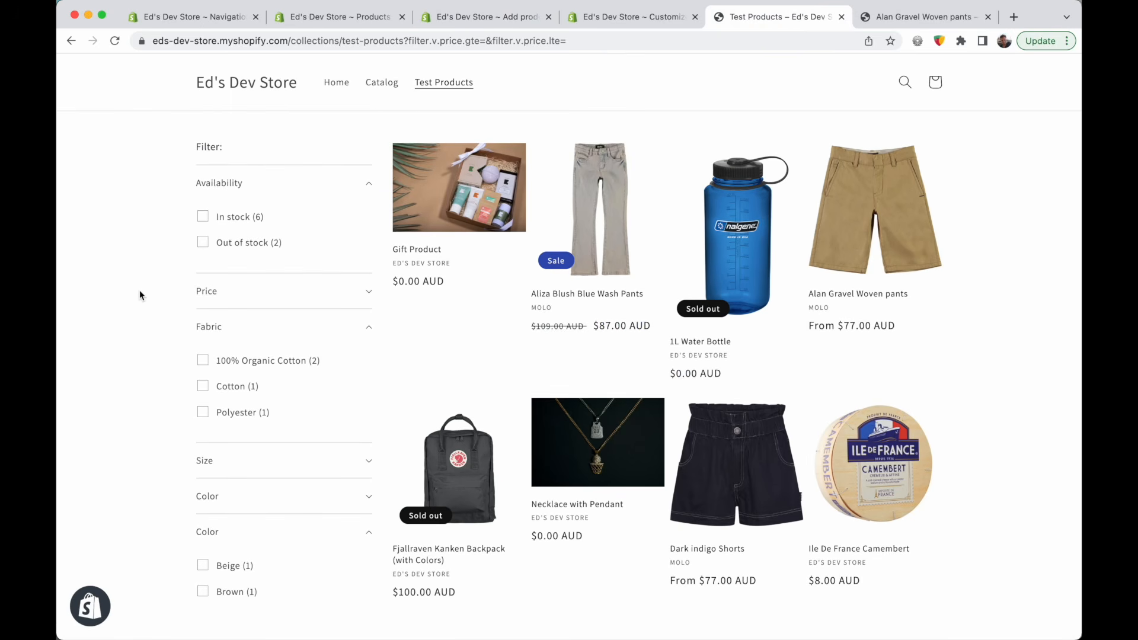
scroll(140, 290, down, 1)
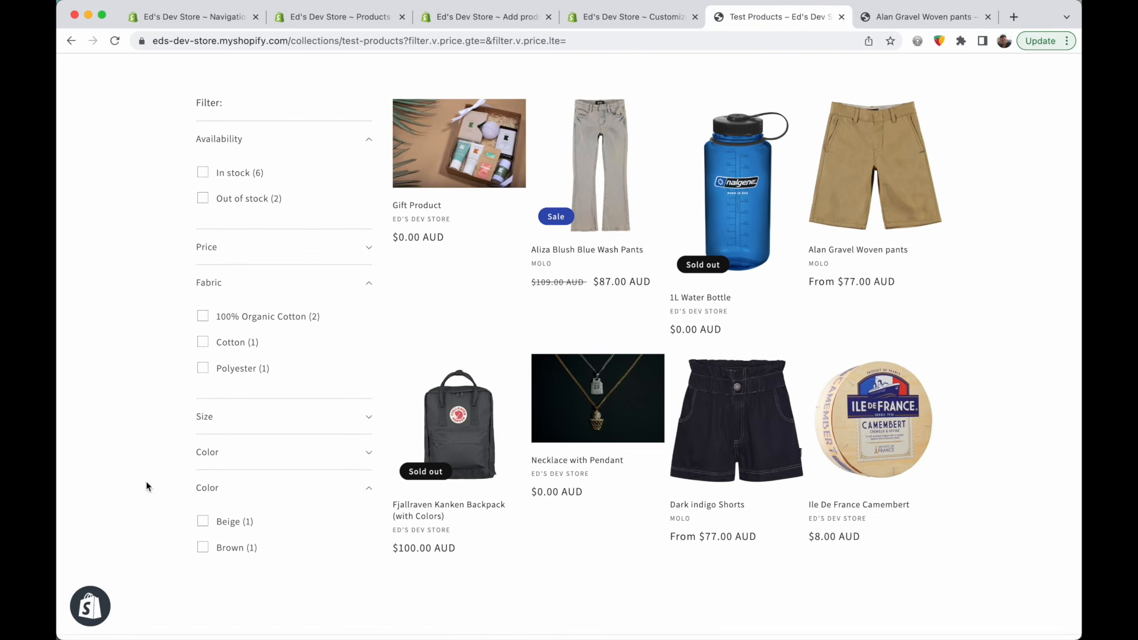
scroll(117, 452, up, 1)
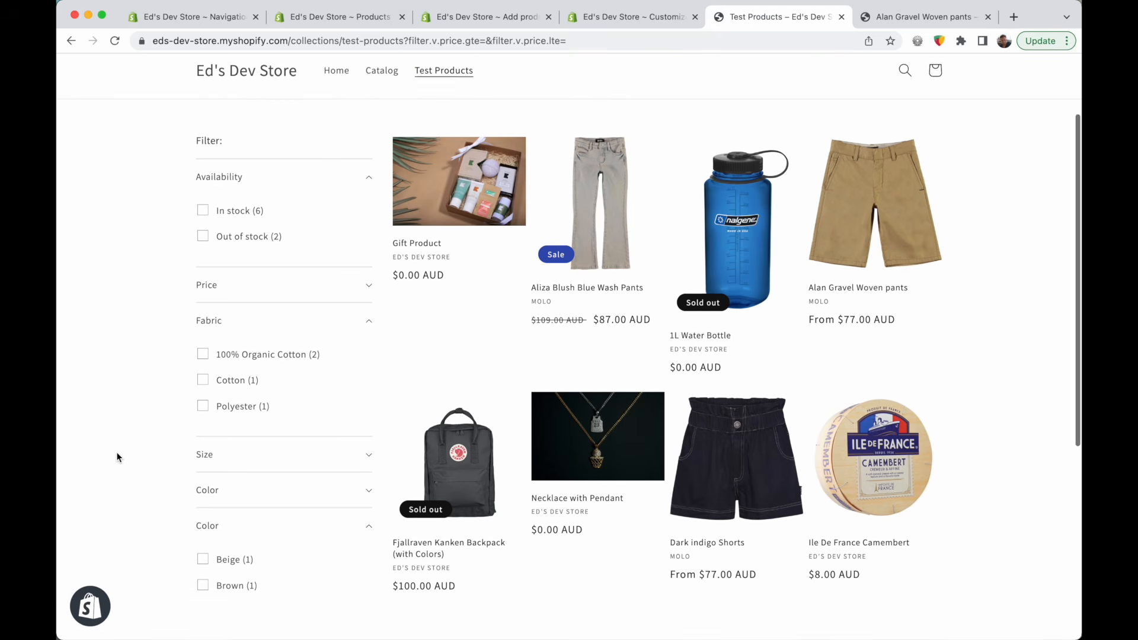
scroll(117, 453, up, 1)
scroll(1005, 350, up, 1)
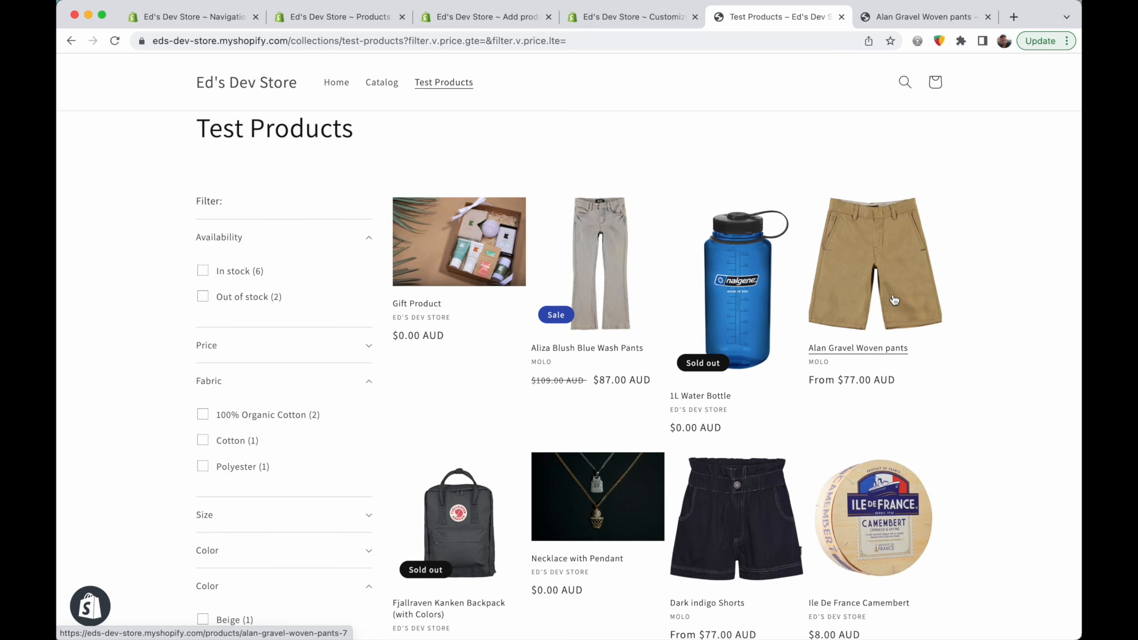
scroll(986, 277, down, 2)
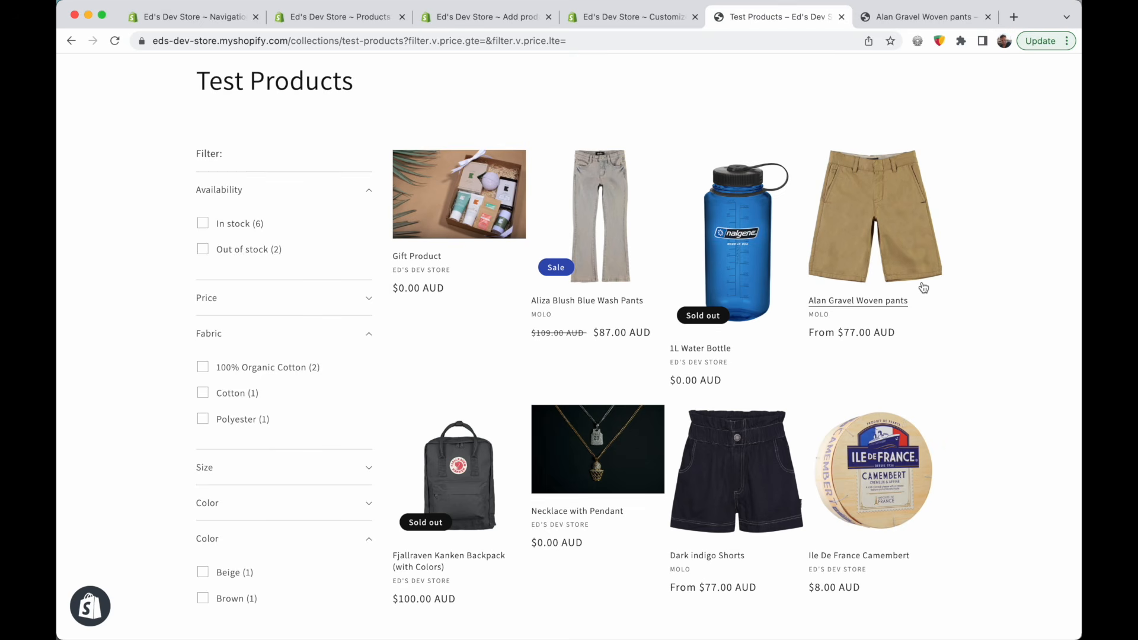
scroll(922, 287, down, 2)
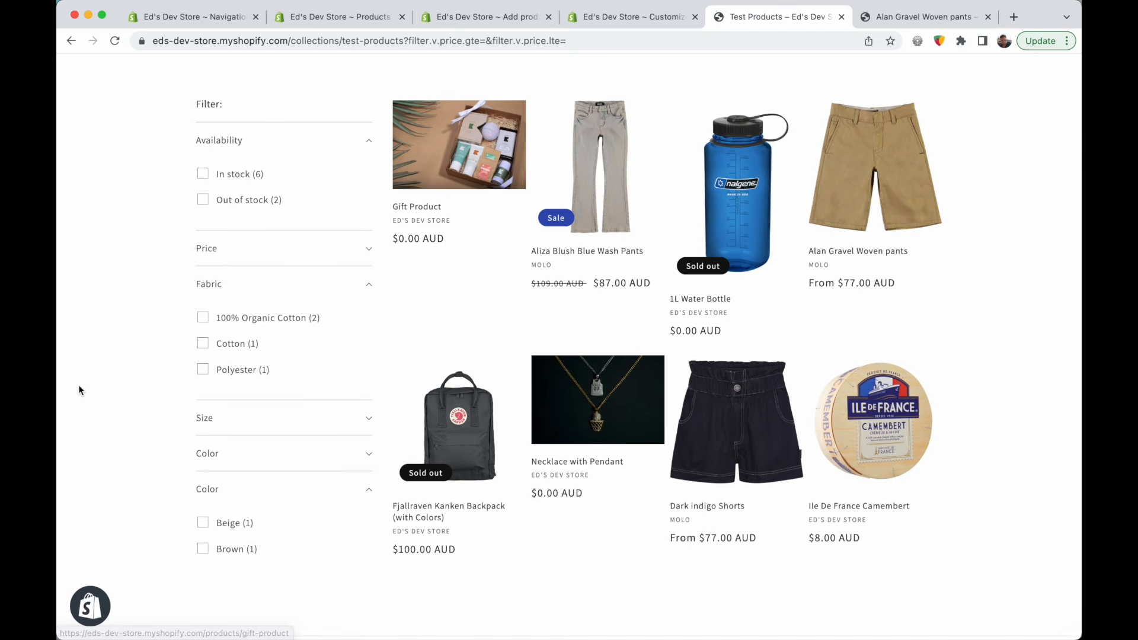
scroll(83, 438, down, 1)
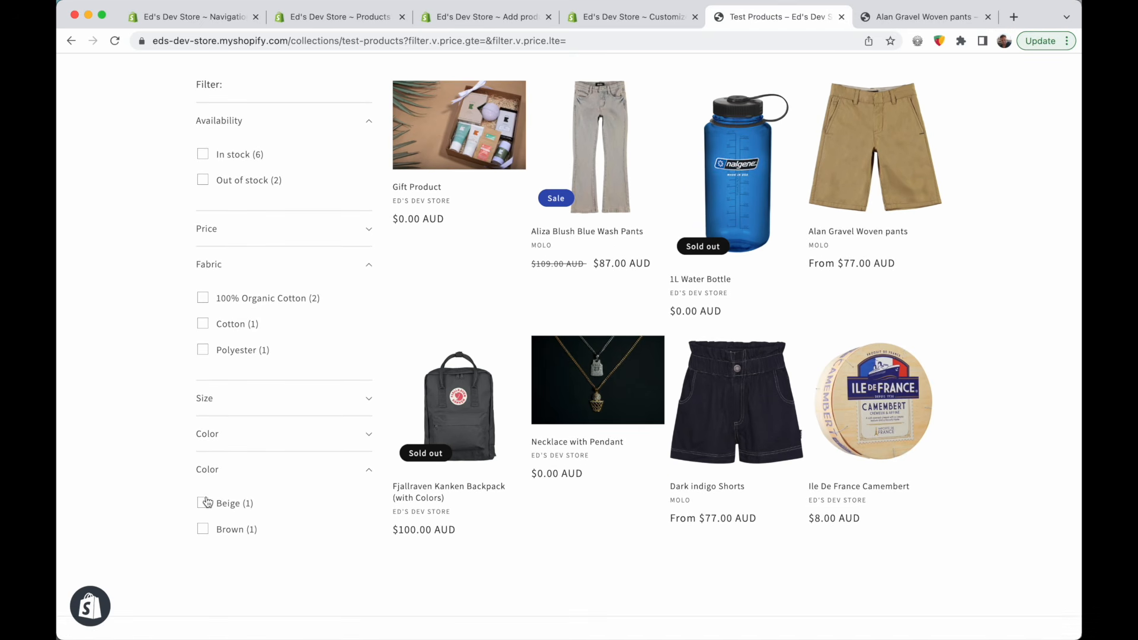
Filter the Test Products collection by the metafield color Brown, remove that filter, and filter by Beige instead
click(204, 530)
scroll(155, 422, up, 2)
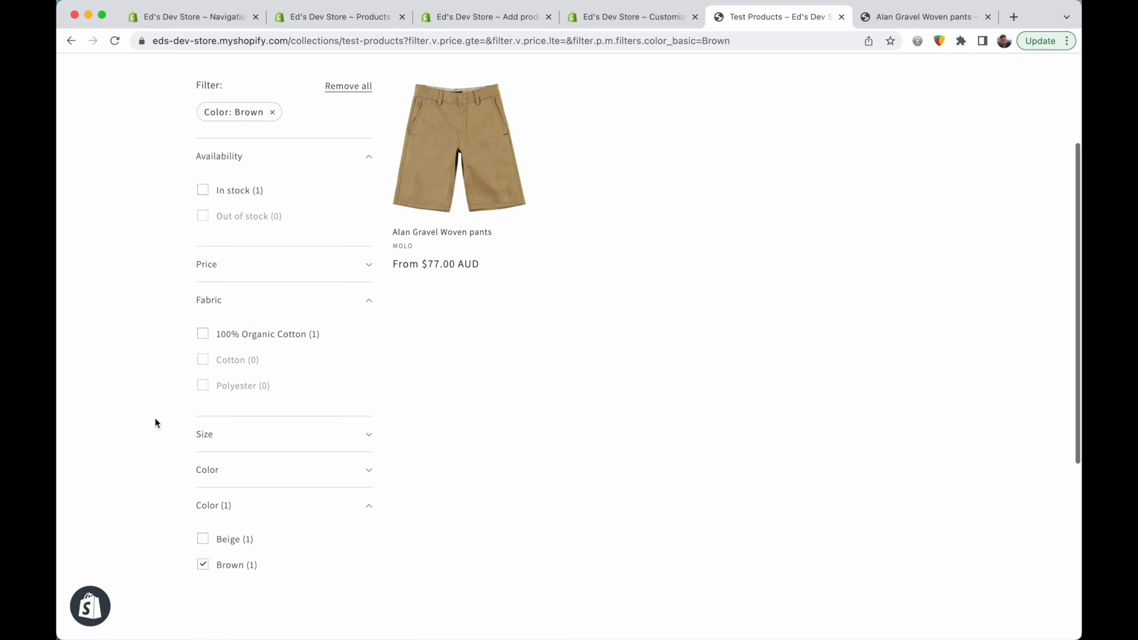
click(272, 160)
click(204, 551)
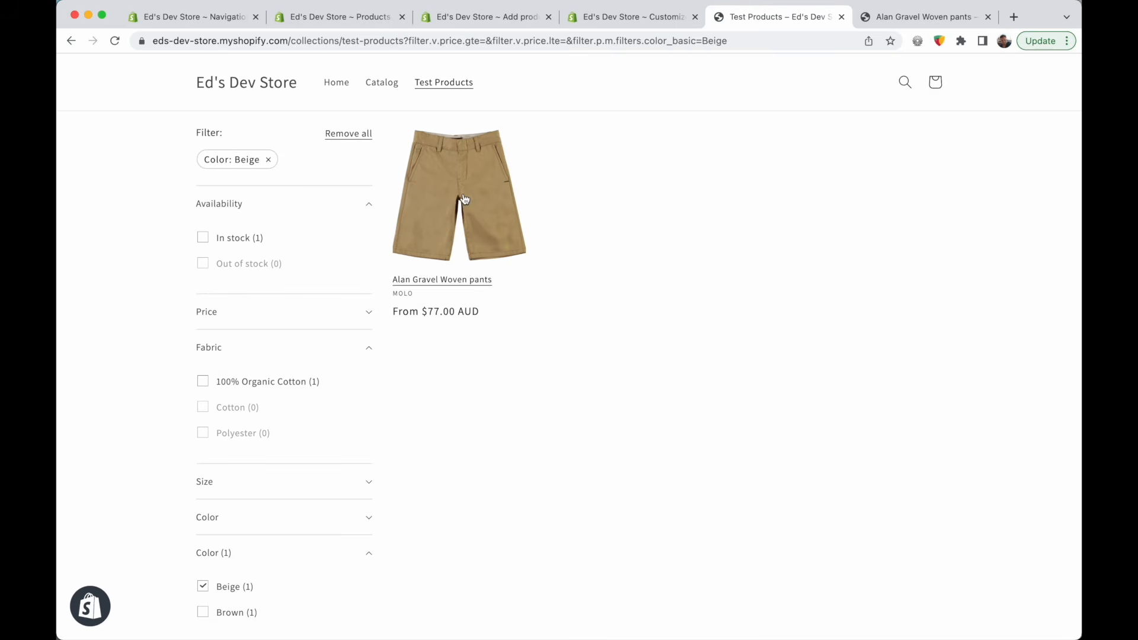
Inspect the Color metafield list on the Alan Gravel Woven pants product and try adding a blank item to it
click(477, 19)
click(384, 21)
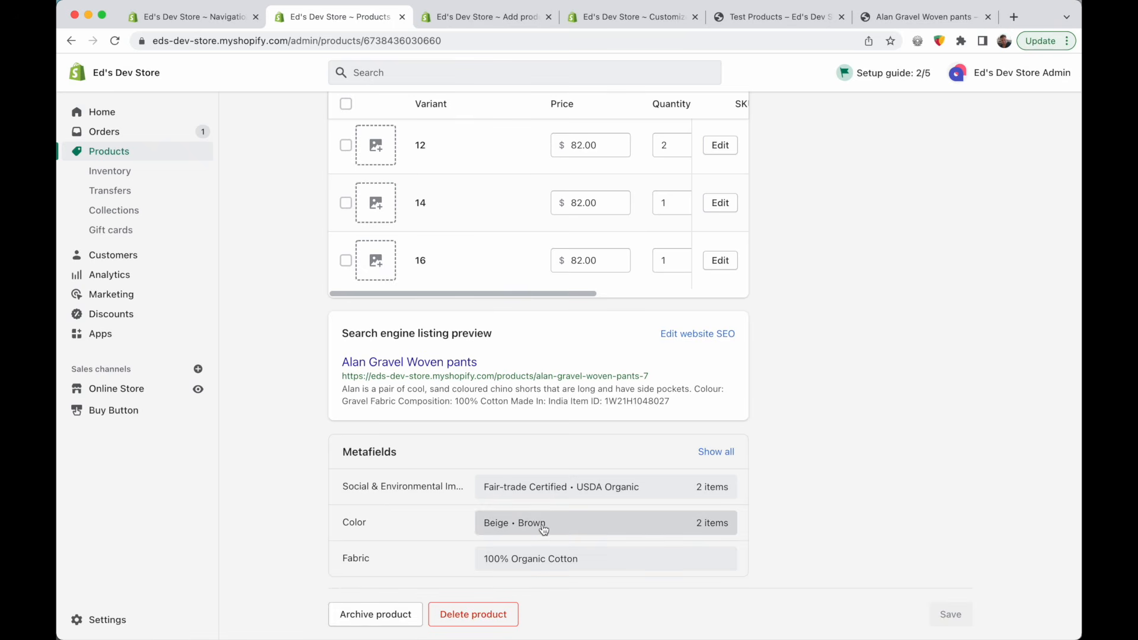
click(517, 527)
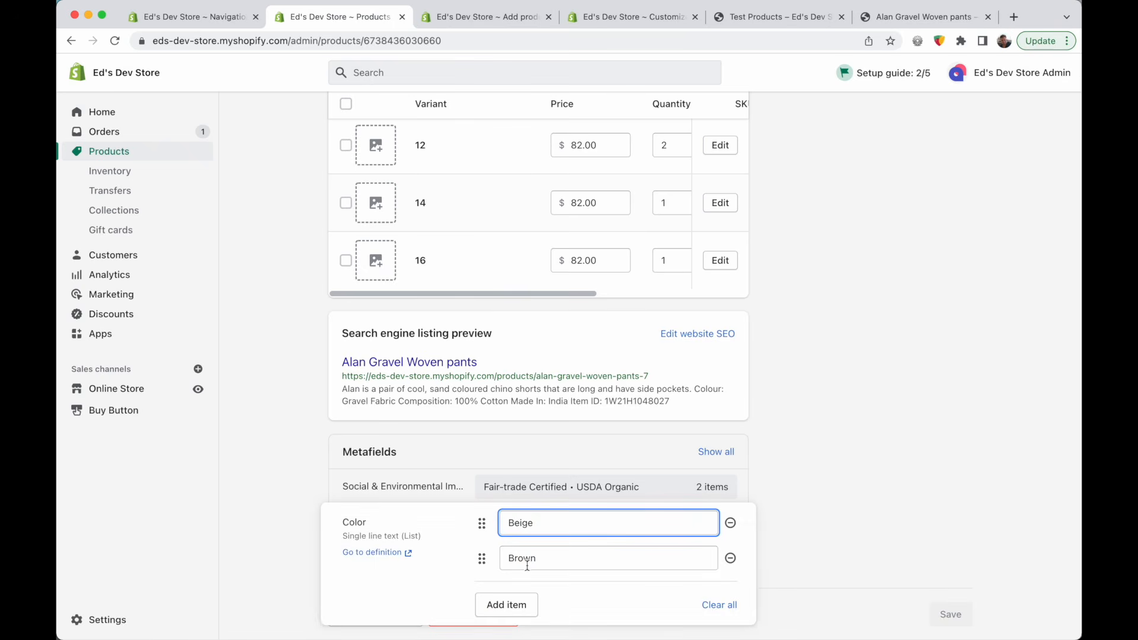
click(513, 610)
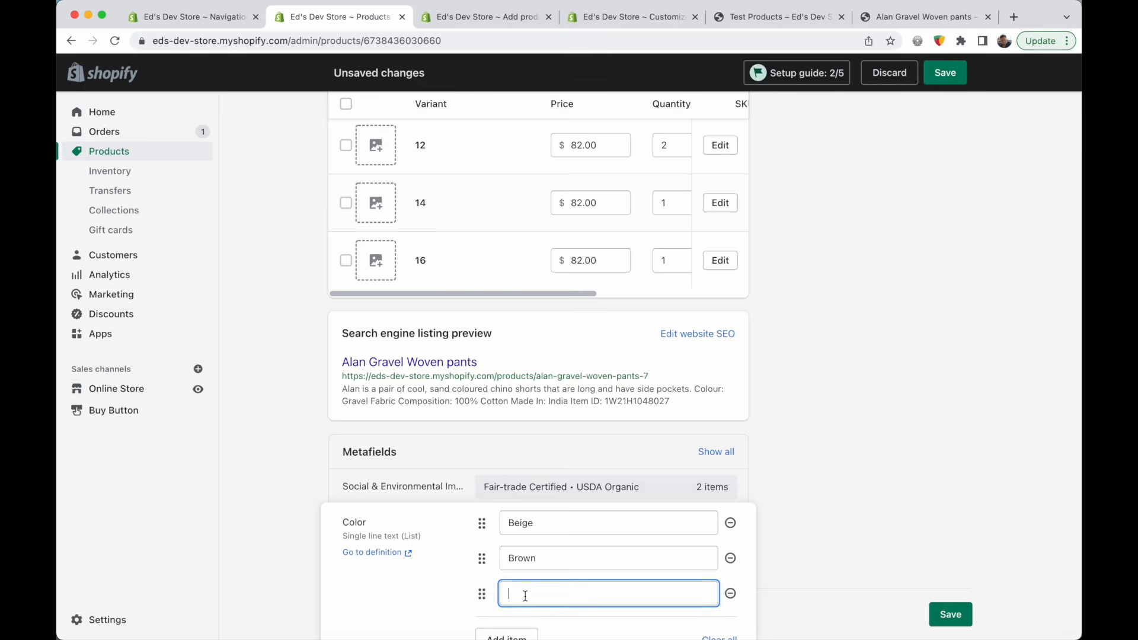
click(795, 536)
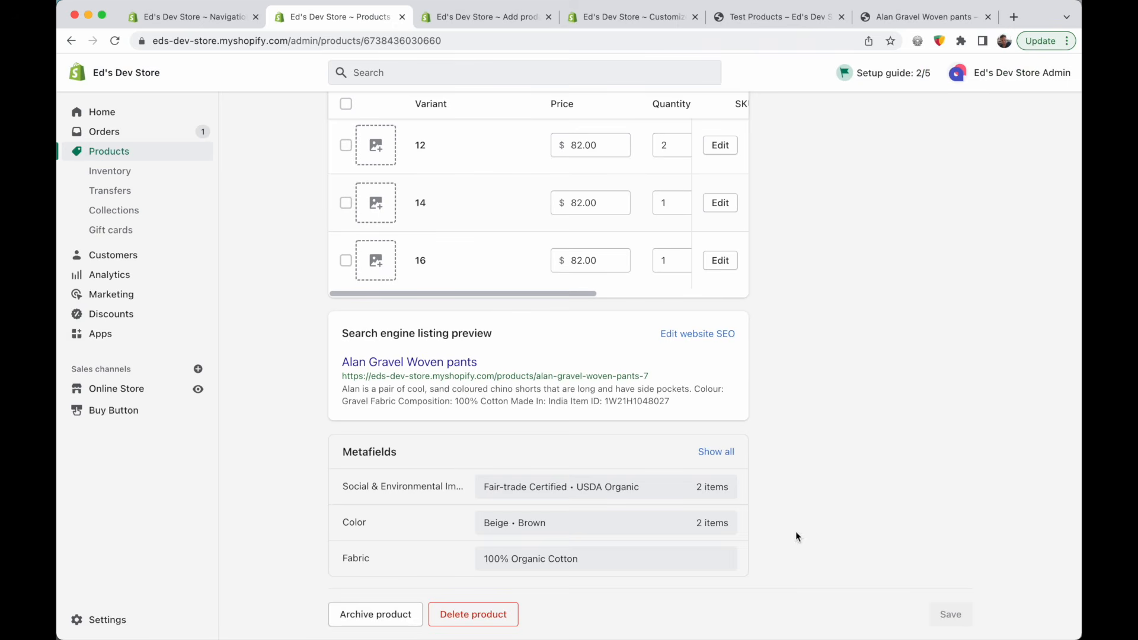
Compare the product's single-value Fabric metafield with its list-type Color metafield
click(564, 560)
click(618, 558)
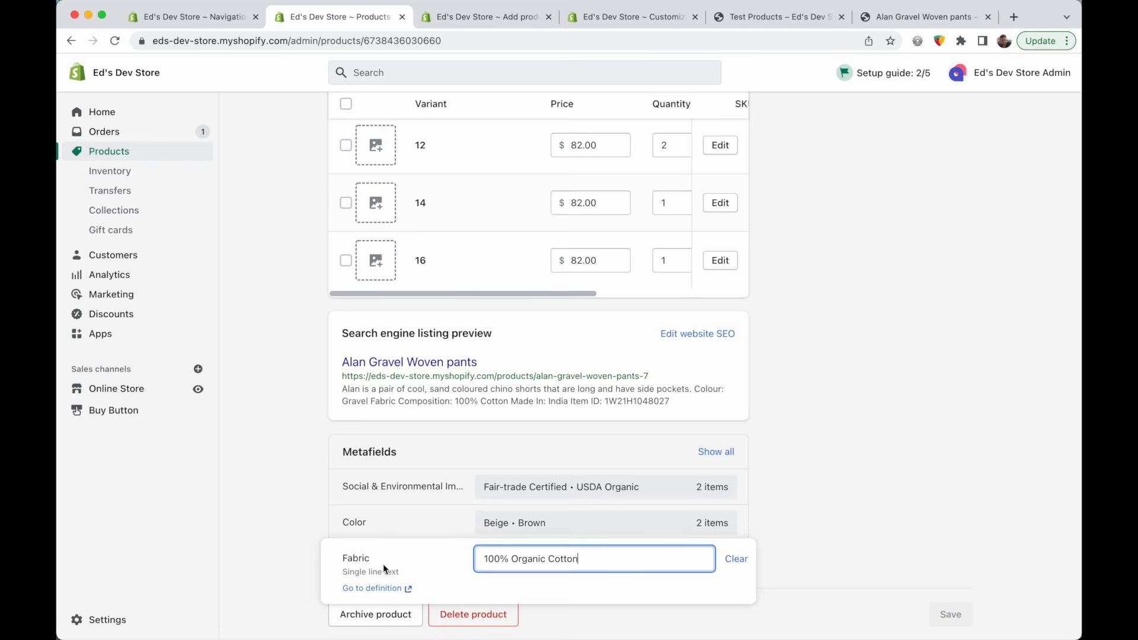
click(899, 483)
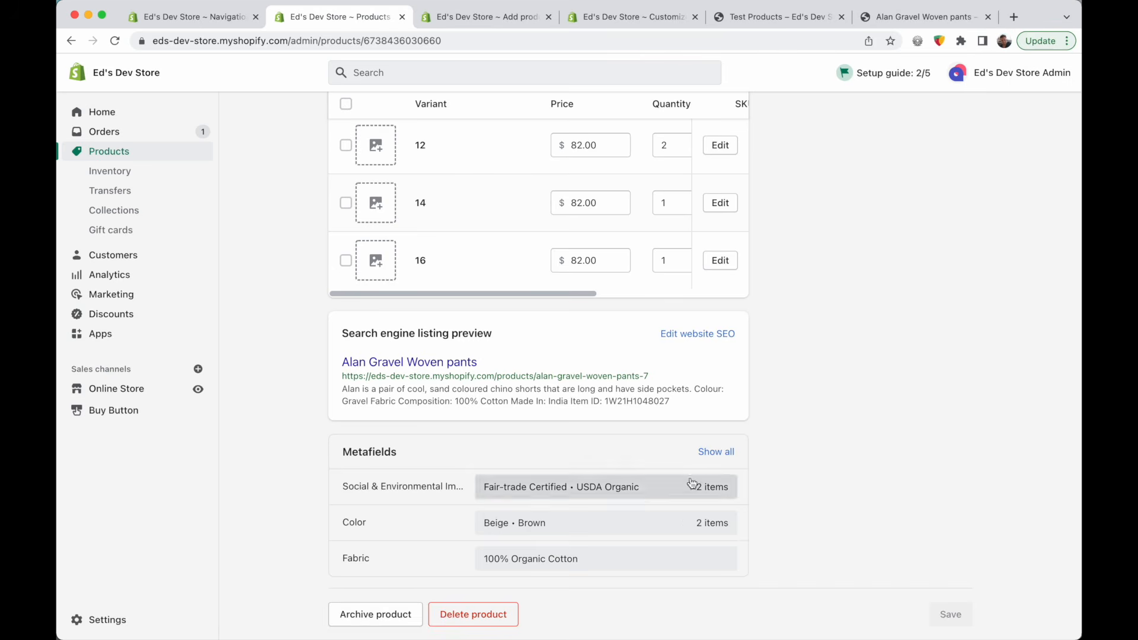
click(497, 533)
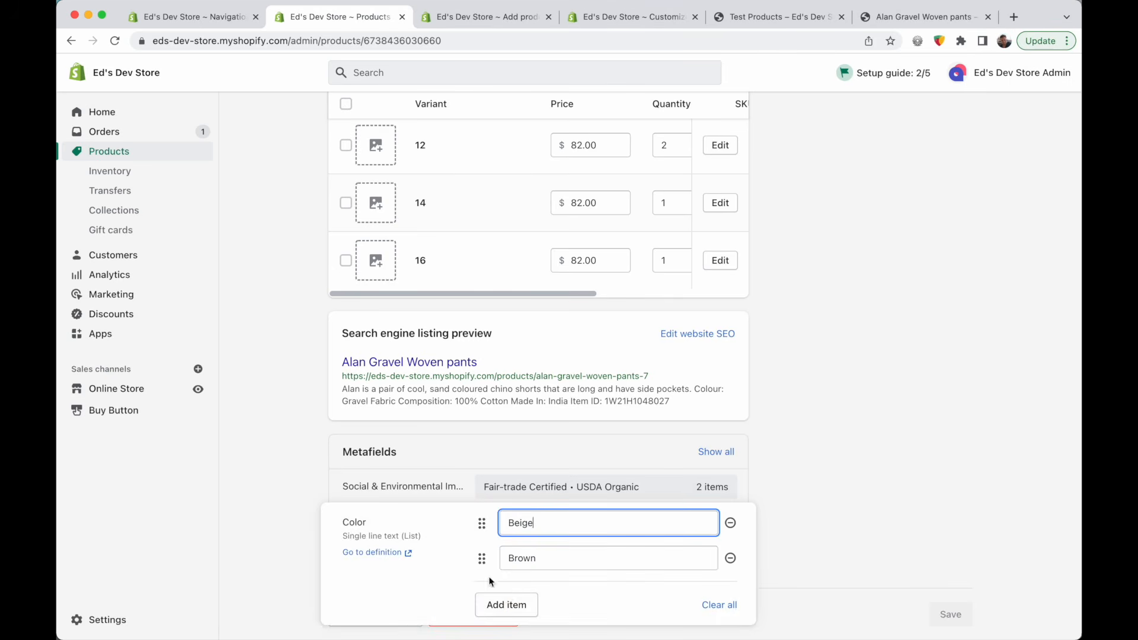
click(854, 523)
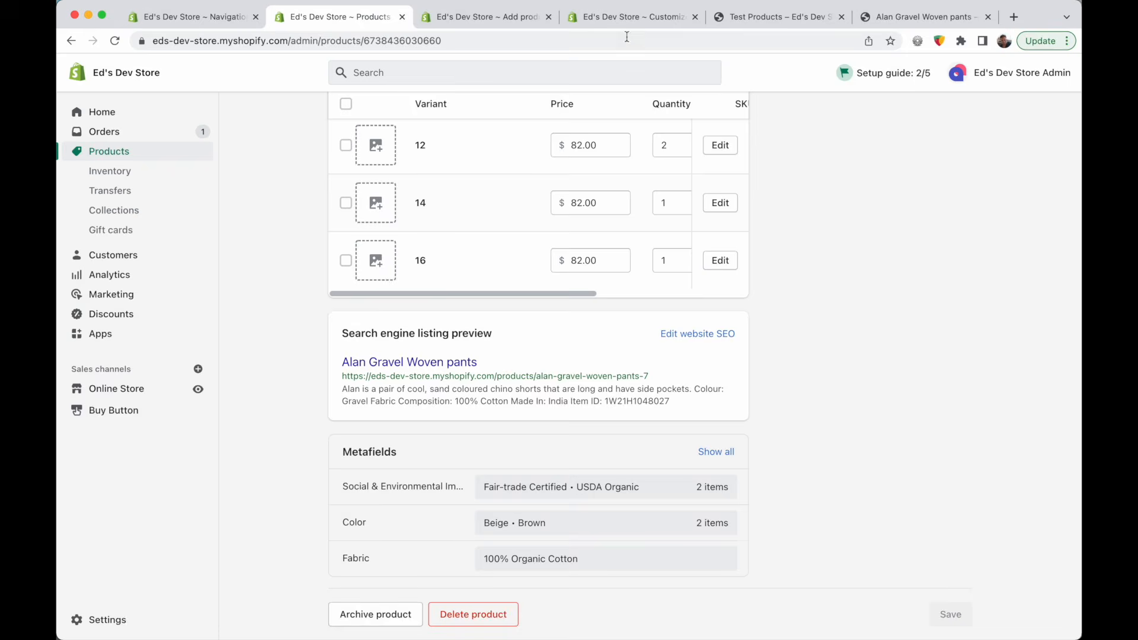
Limit the new Material metafield definition to preset choices and enter Cotton as the first choice
click(496, 18)
scroll(497, 221, down, 3)
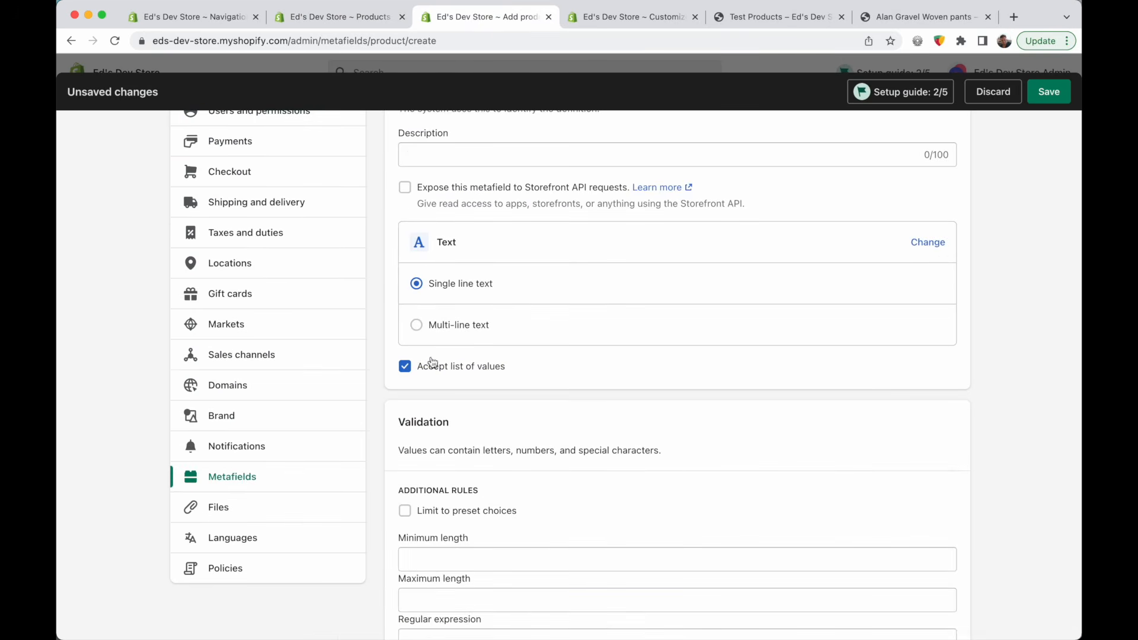
scroll(515, 369, down, 3)
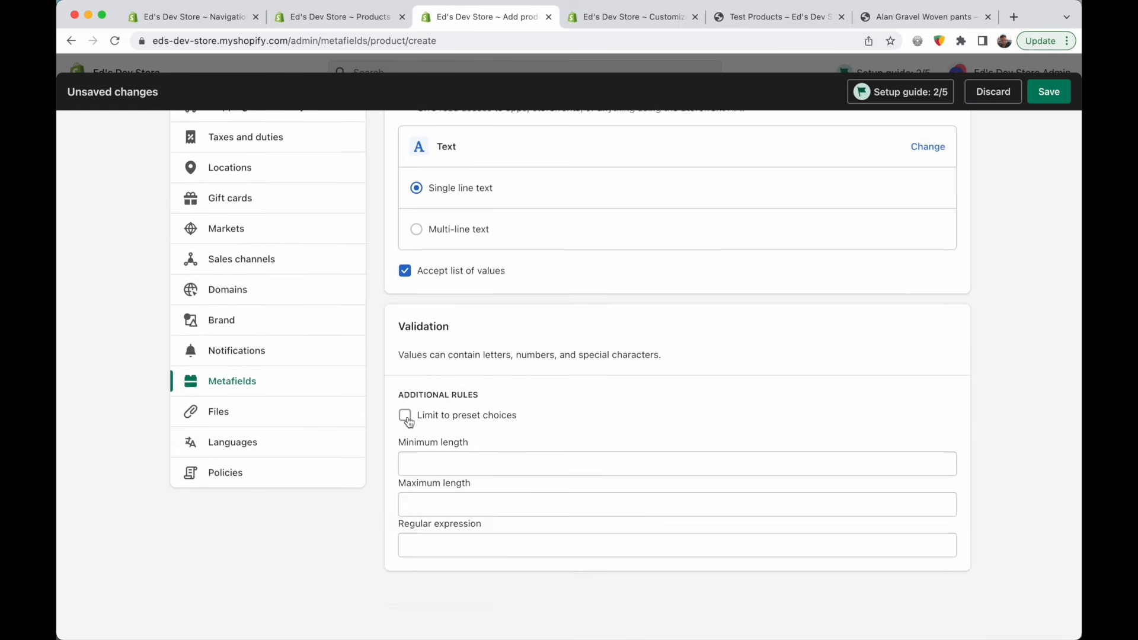
scroll(517, 385, up, 1)
scroll(520, 410, down, 1)
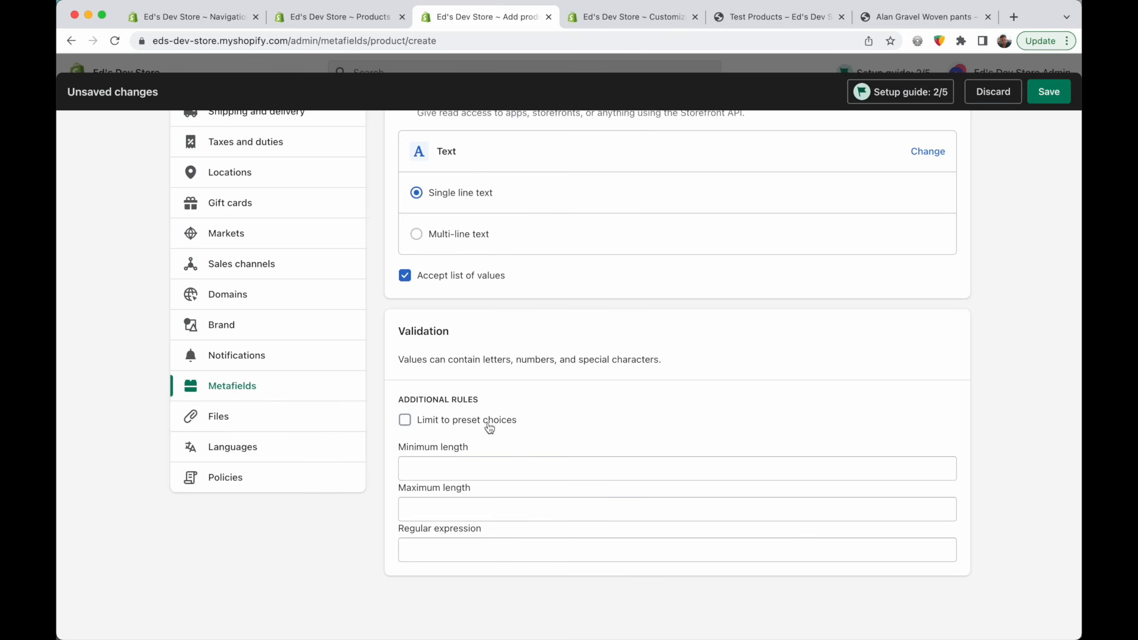
click(405, 421)
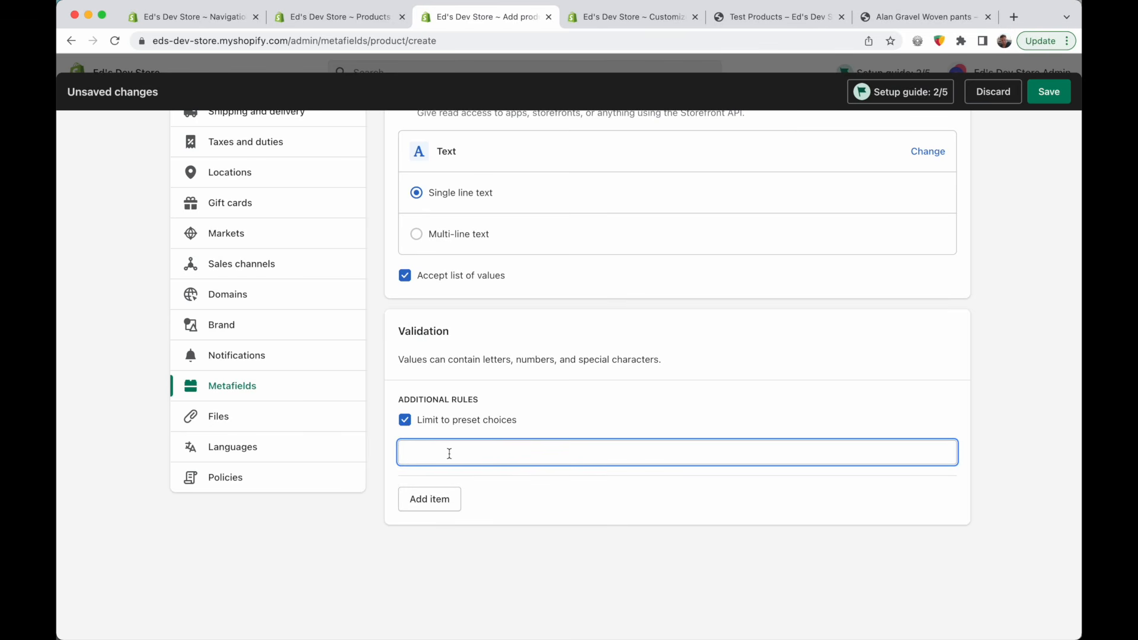
text(Cotton)
key(Return)
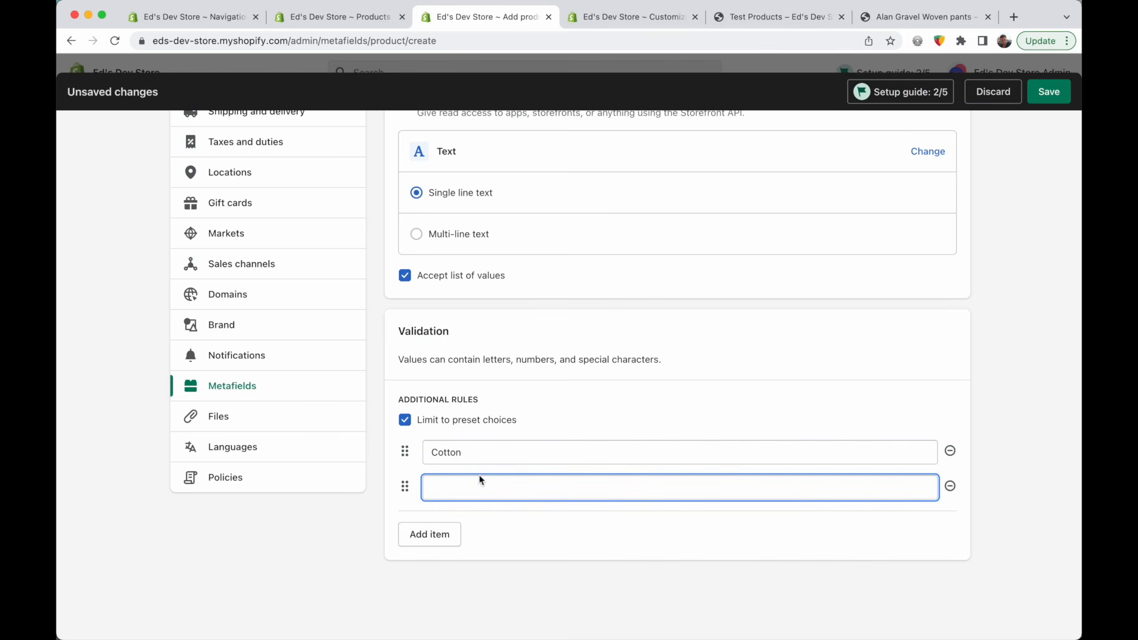
Try replacing the Alan Gravel Woven pants product's Fabric metafield with Cotton, and clear the entry
click(341, 19)
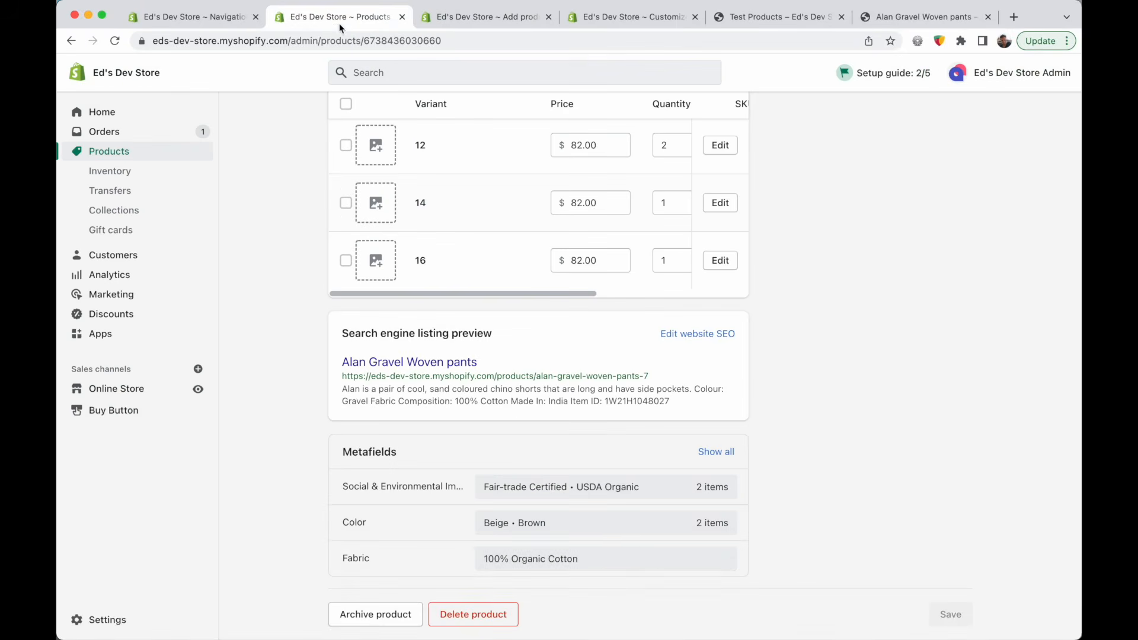
click(599, 557)
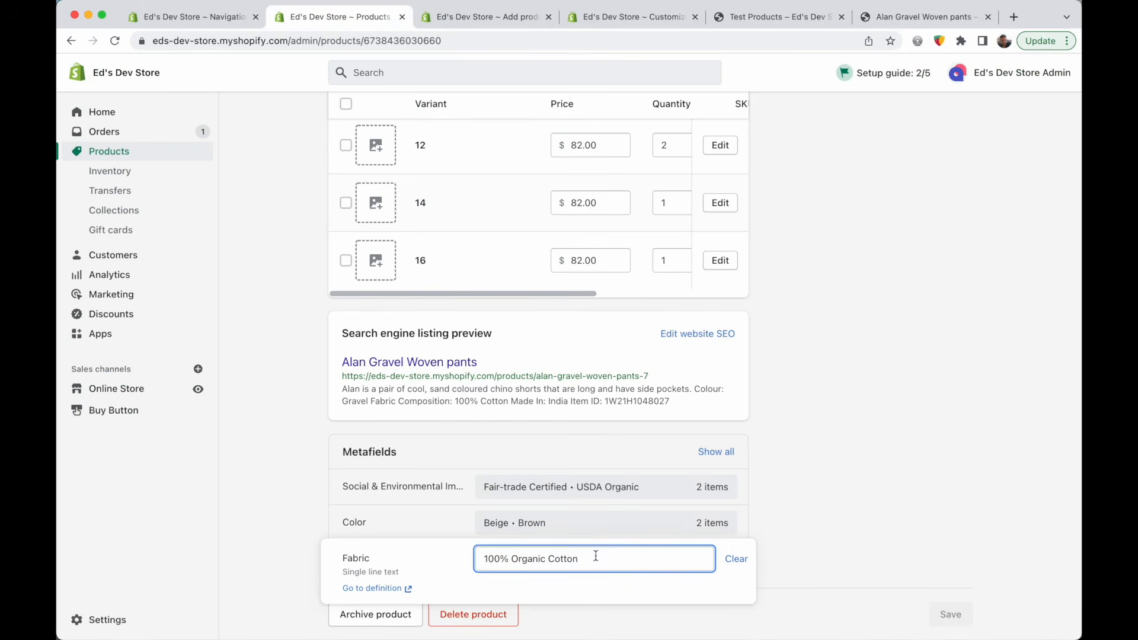
key(super+a)
key(BackSpace)
text(Cotton)
key(super+a)
key(BackSpace)
Add Polyester, 100% Organic Cotton and Wool as further preset choices of the Material metafield definition
click(481, 18)
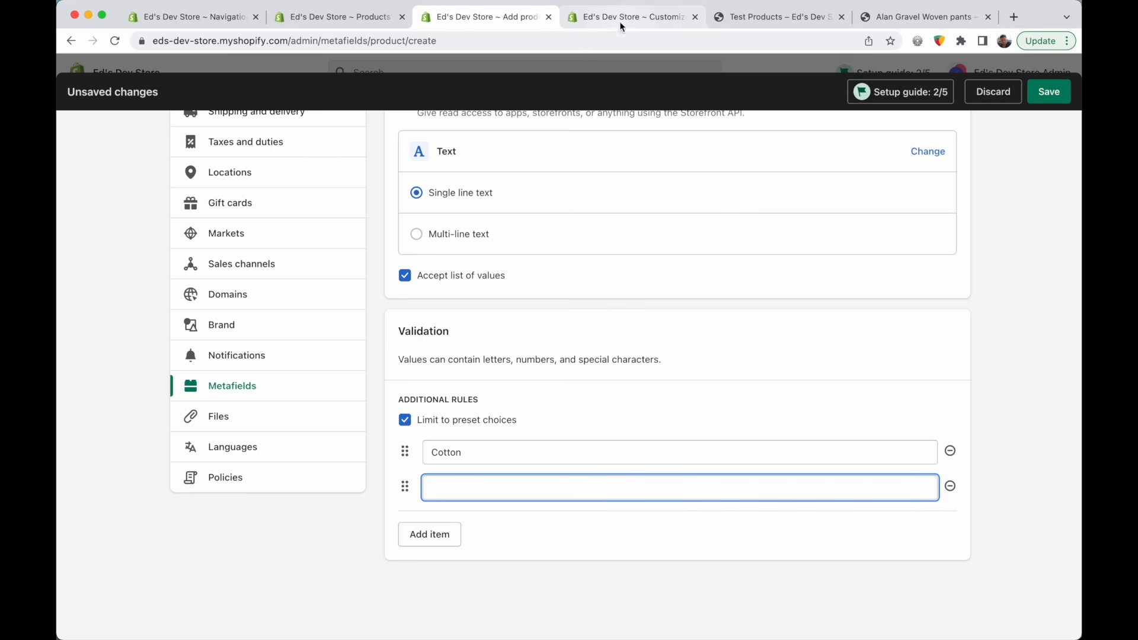
text(Polyester)
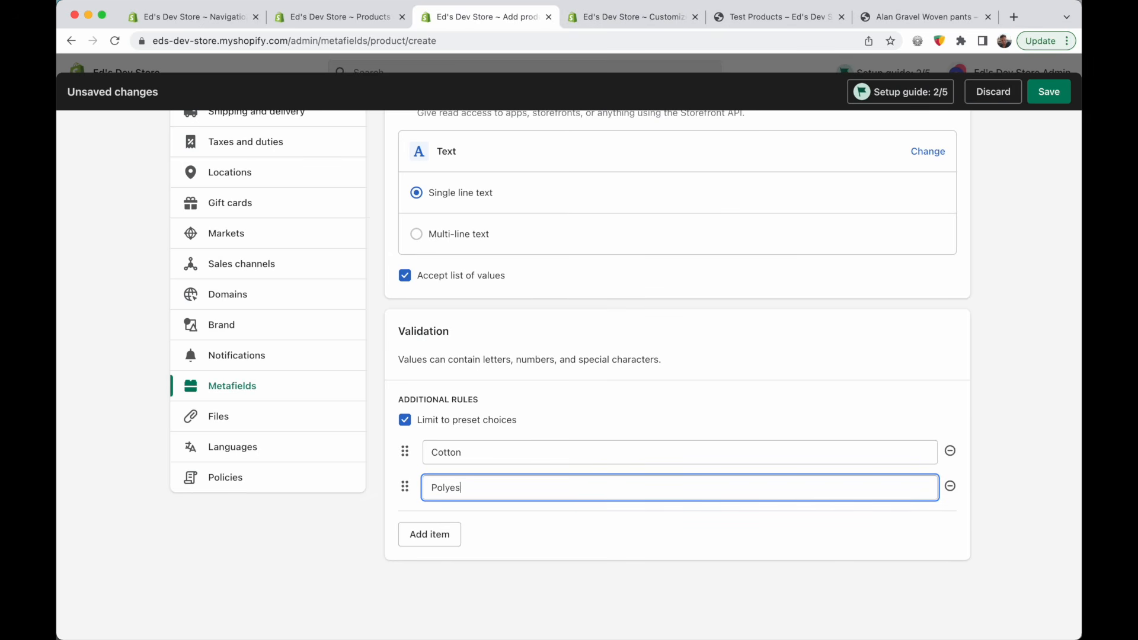
click(439, 533)
text(100% )
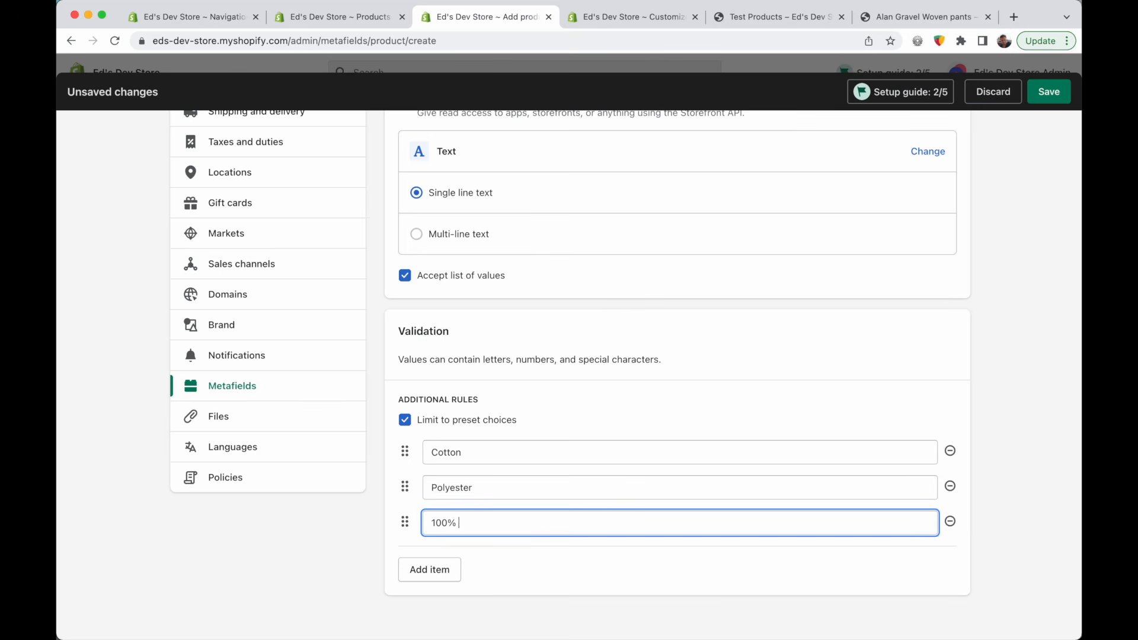
text(Organic Cotton)
click(443, 567)
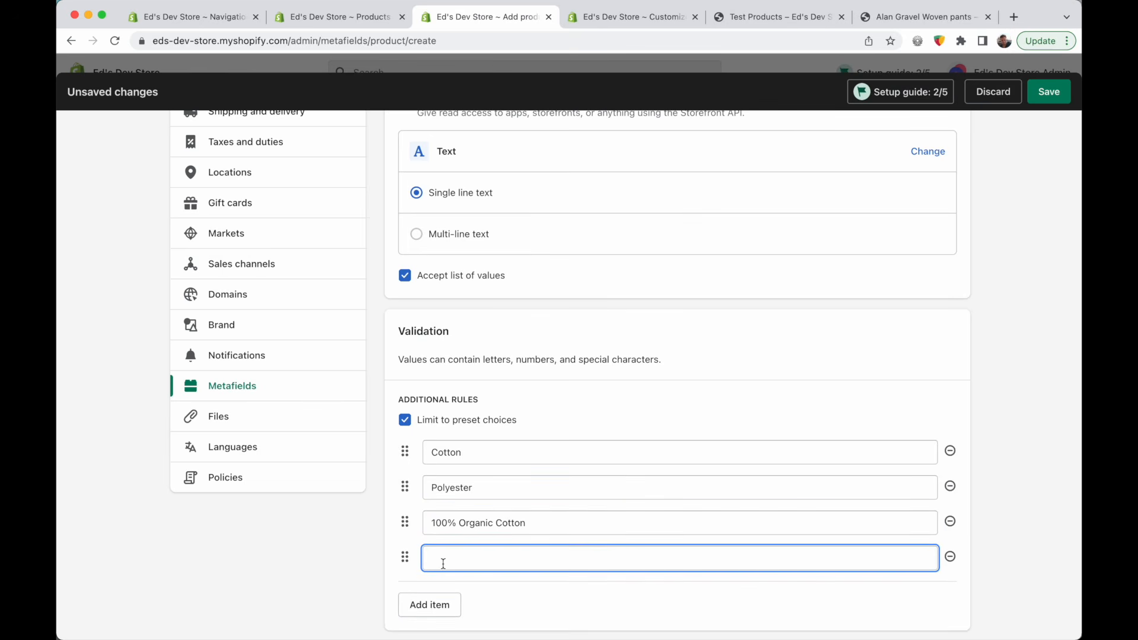
text(Wool)
Review the Material metafield definition's settings and save the definition
scroll(956, 394, down, 1)
scroll(844, 465, up, 10)
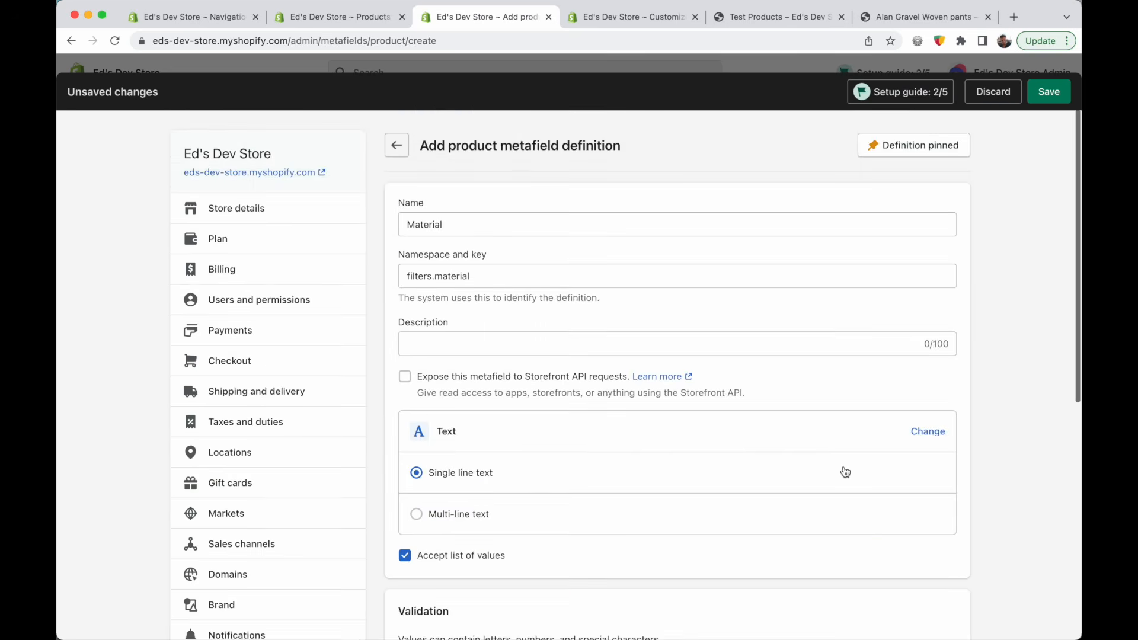
scroll(843, 473, down, 12)
click(1049, 92)
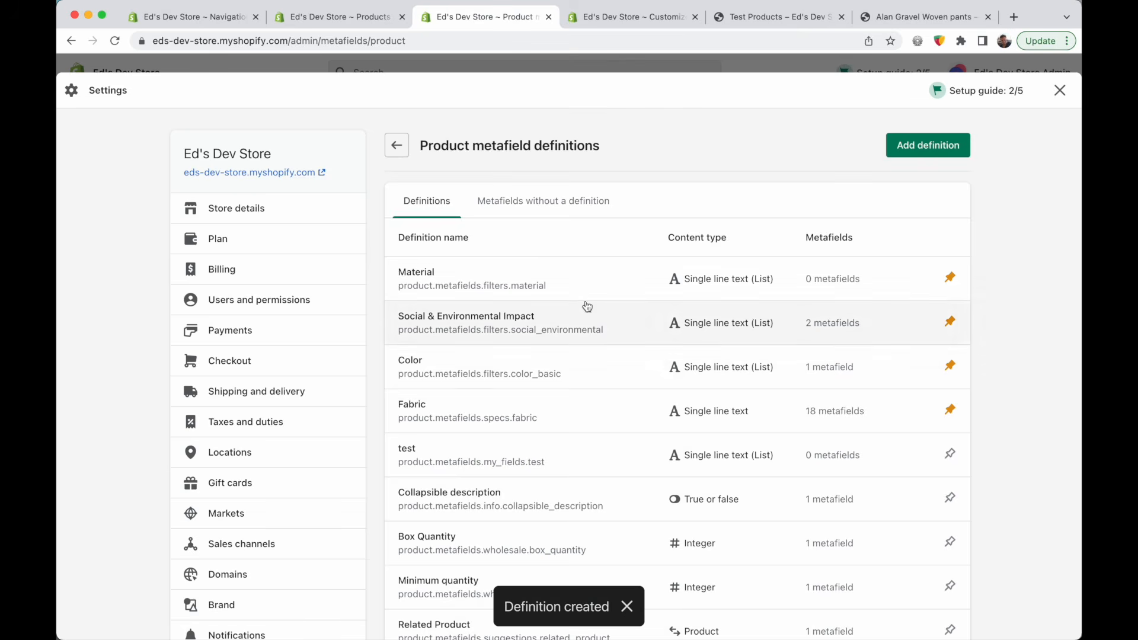
Reload the Alan Gravel Woven pants product page, dropping the unsaved Fabric edit, and go to its metafields
click(343, 20)
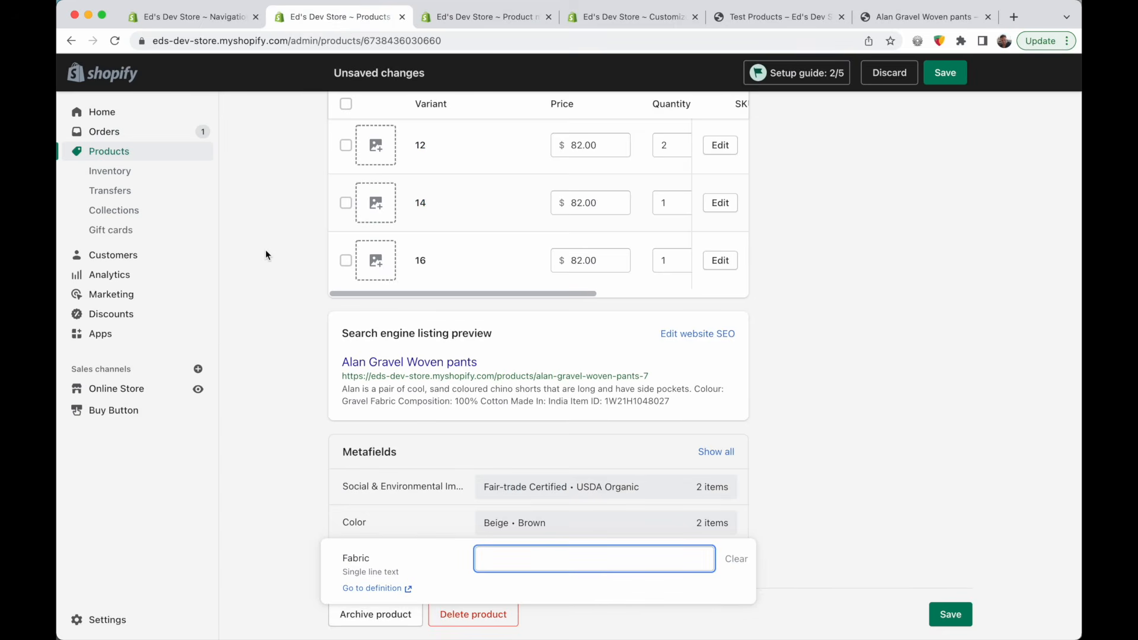
key(super+r)
click(607, 252)
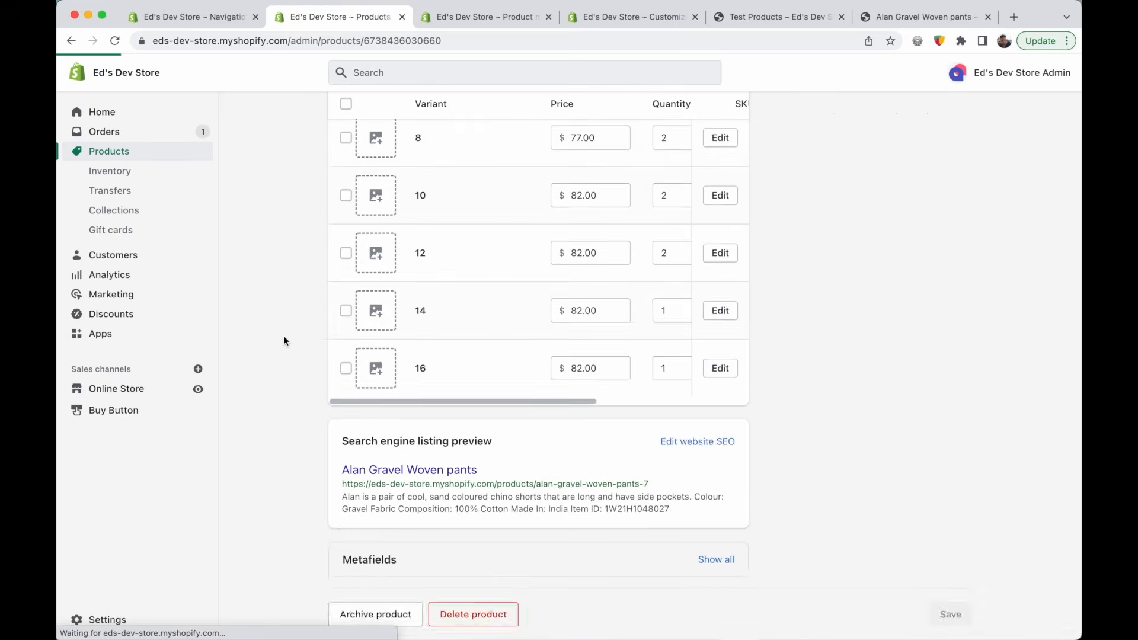
scroll(283, 335, down, 3)
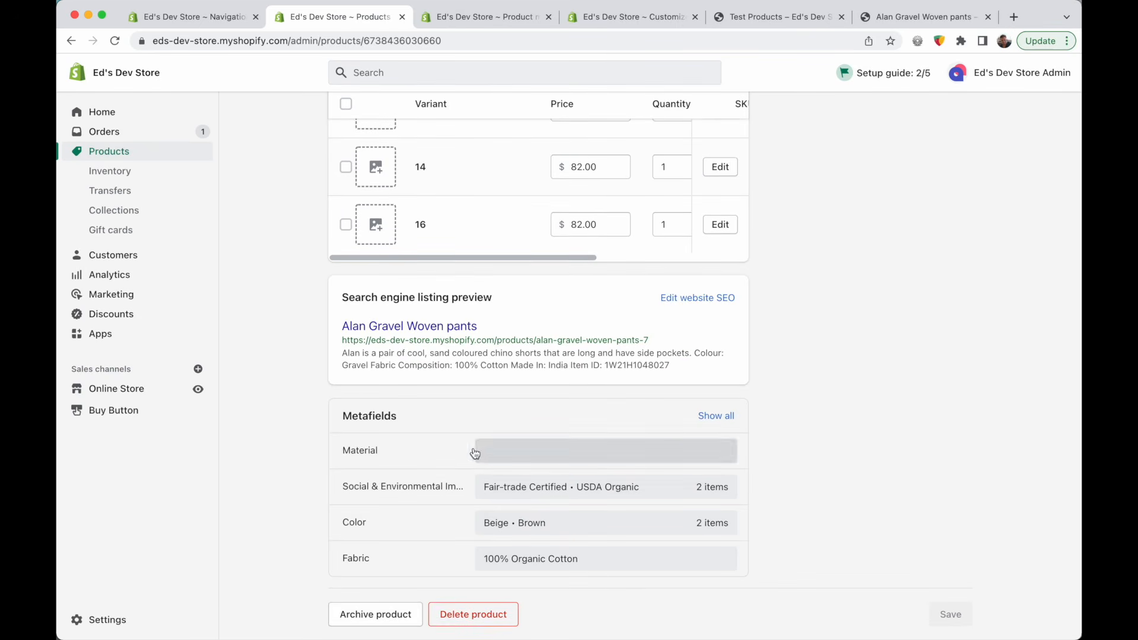
Choose Cotton for the product's Material metafield and add Polyester as a second item
click(507, 452)
click(555, 451)
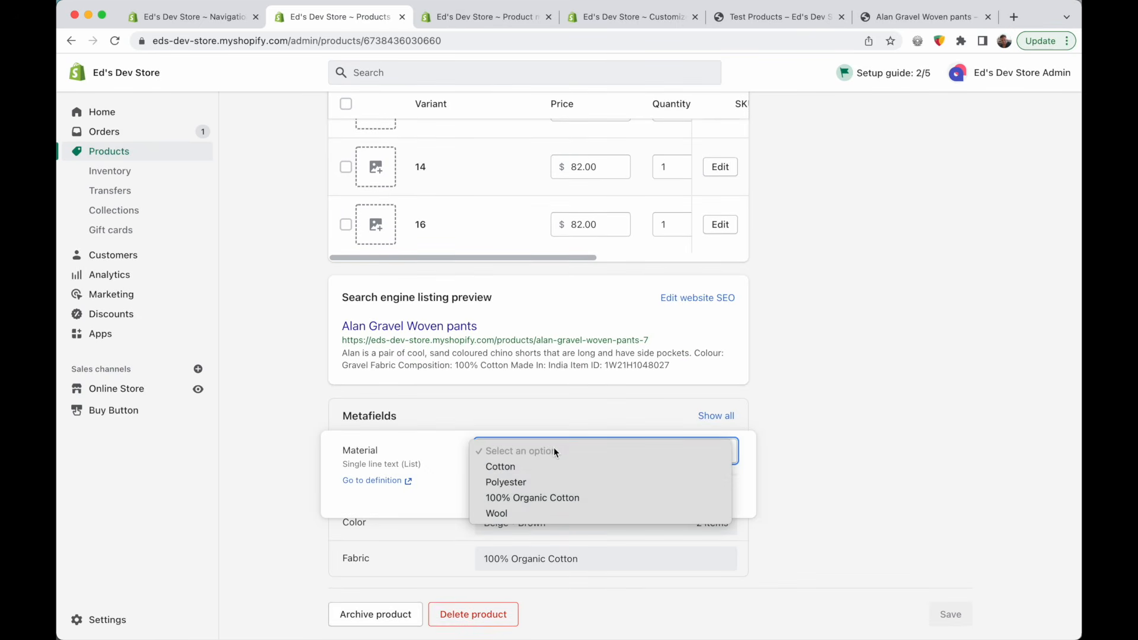
click(456, 456)
click(577, 449)
click(556, 467)
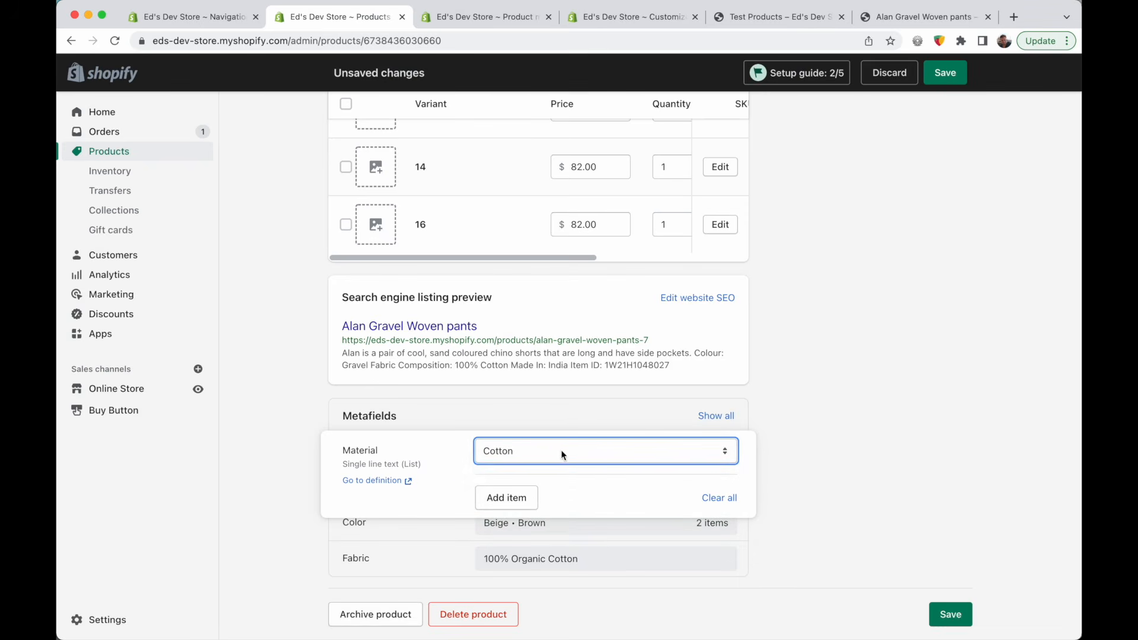
click(514, 498)
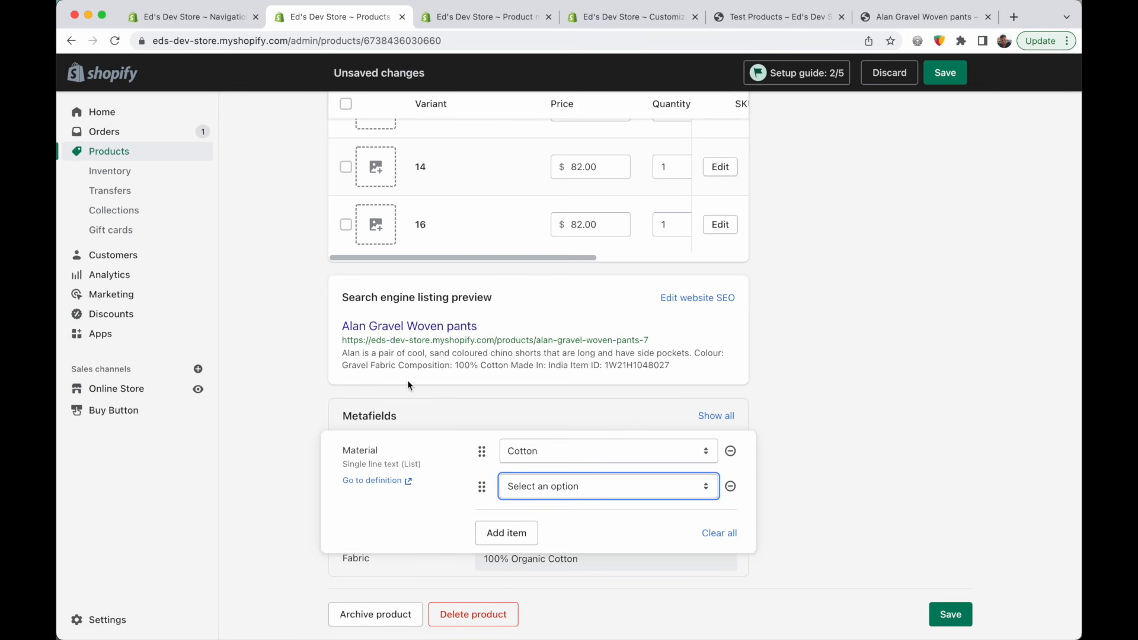
click(545, 494)
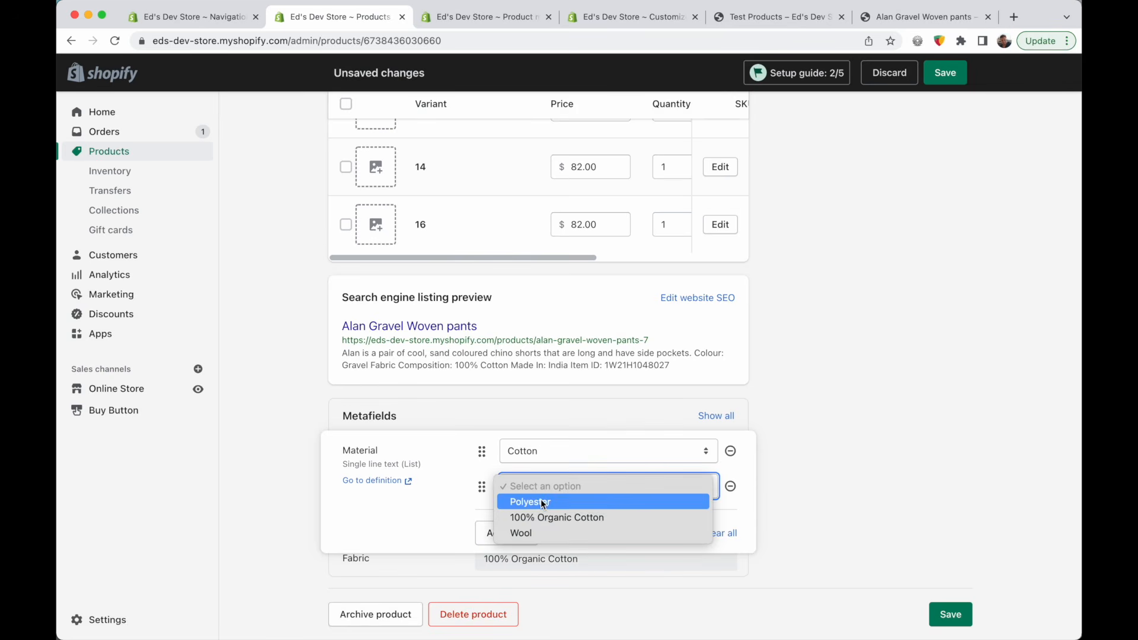
click(543, 502)
click(892, 508)
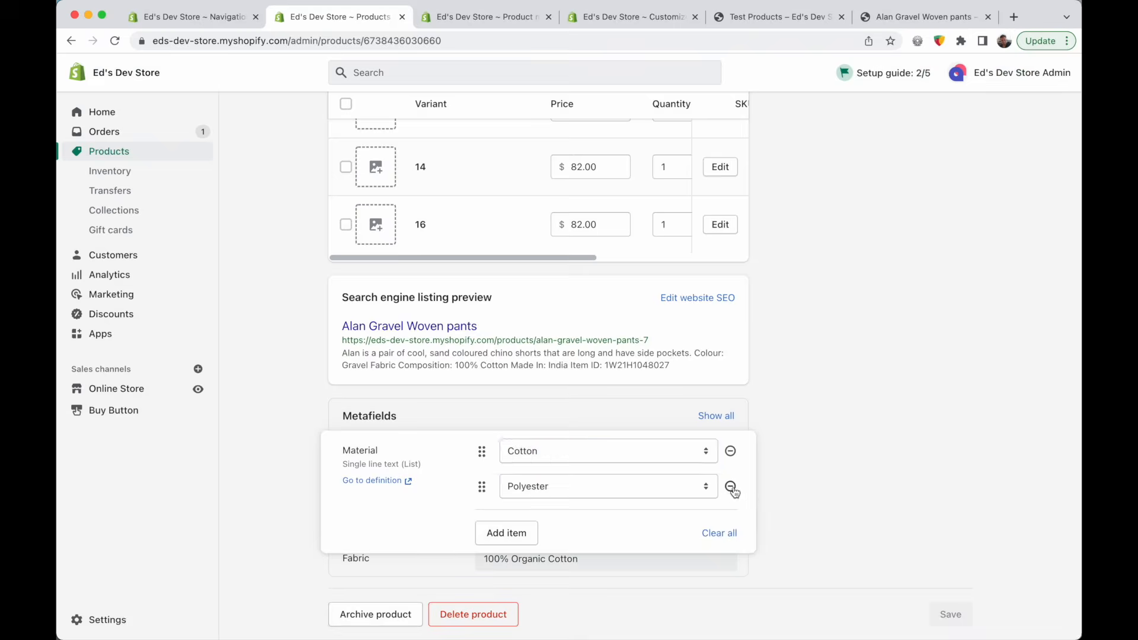
Remove Polyester from the Material metafield, change the remaining item to 100% Organic Cotton, and save the product
click(731, 486)
click(709, 451)
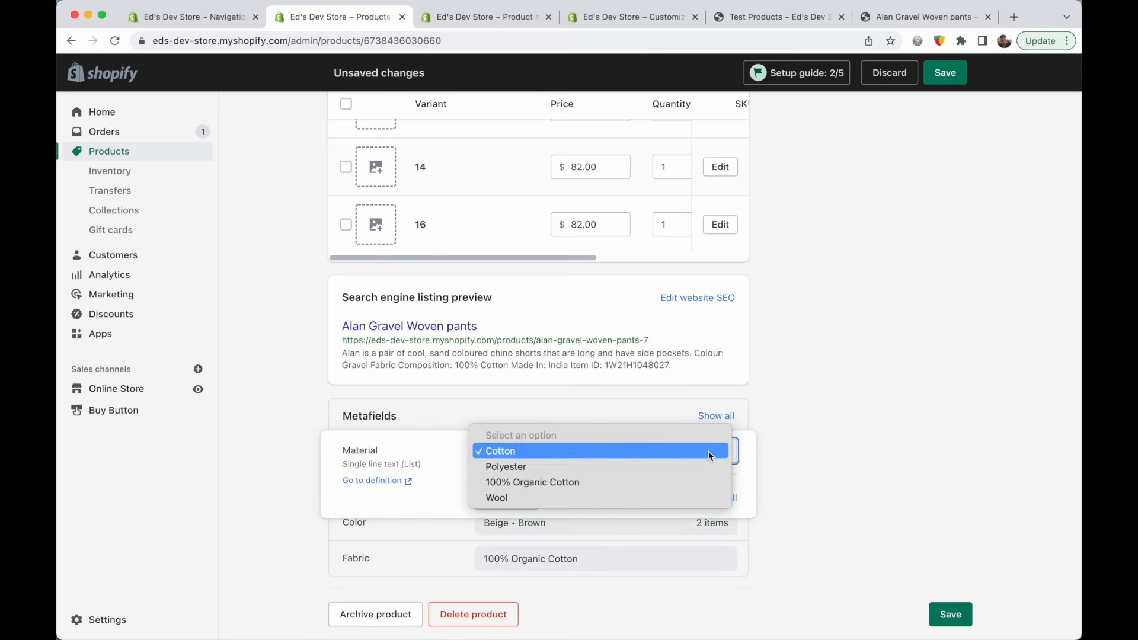
click(627, 483)
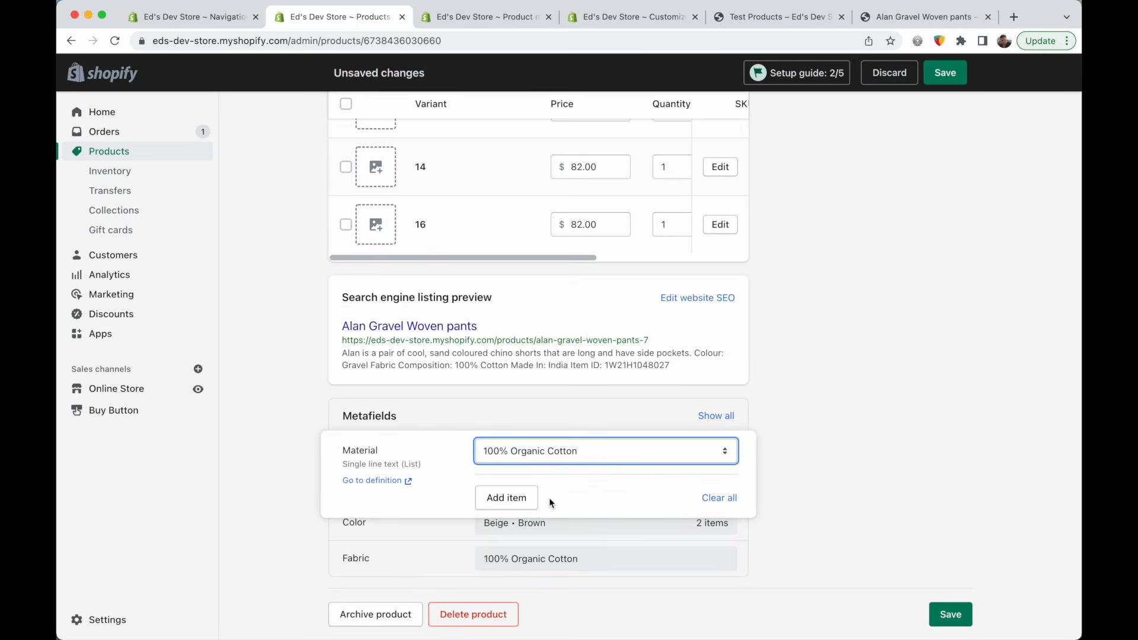
click(913, 514)
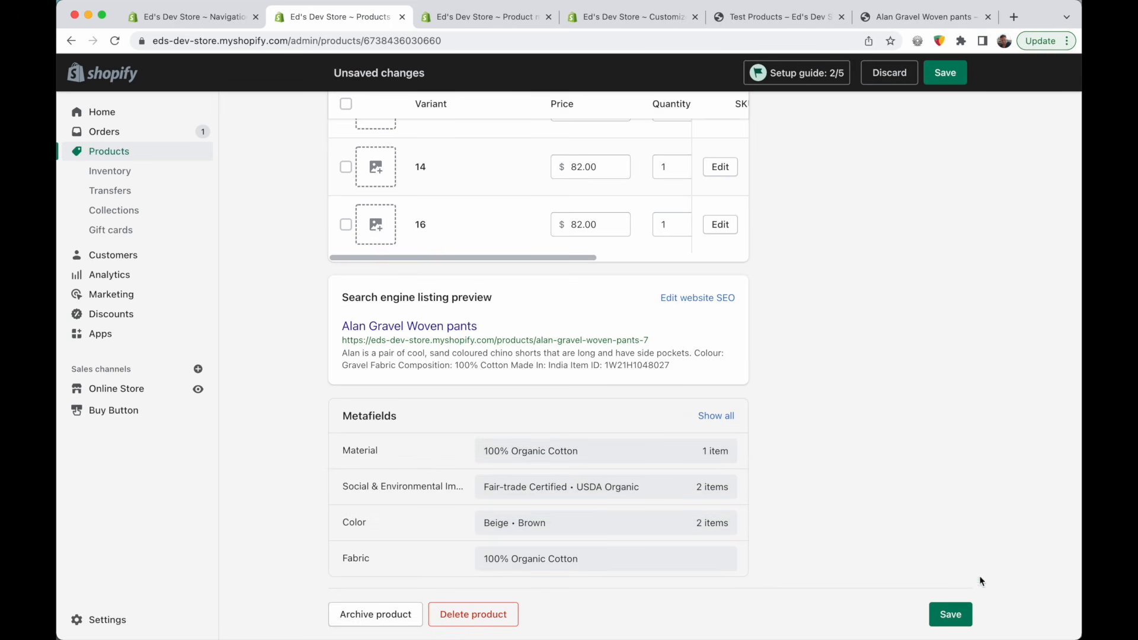
click(957, 618)
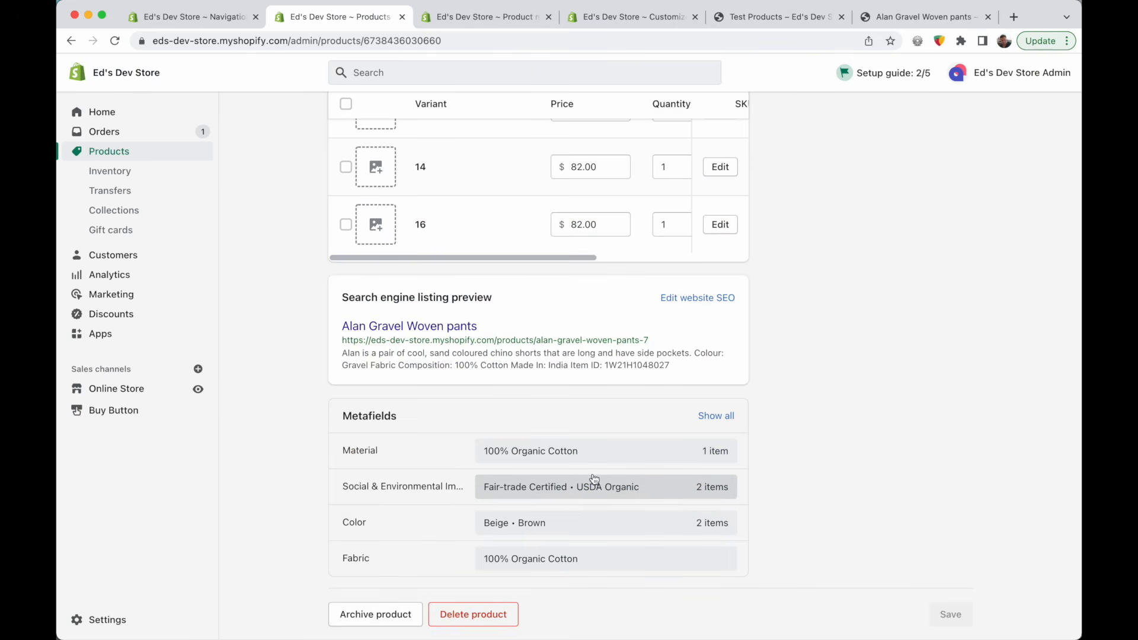
Check the list of product metafield definitions and return to the Alan Gravel Woven pants product's metafields
click(507, 17)
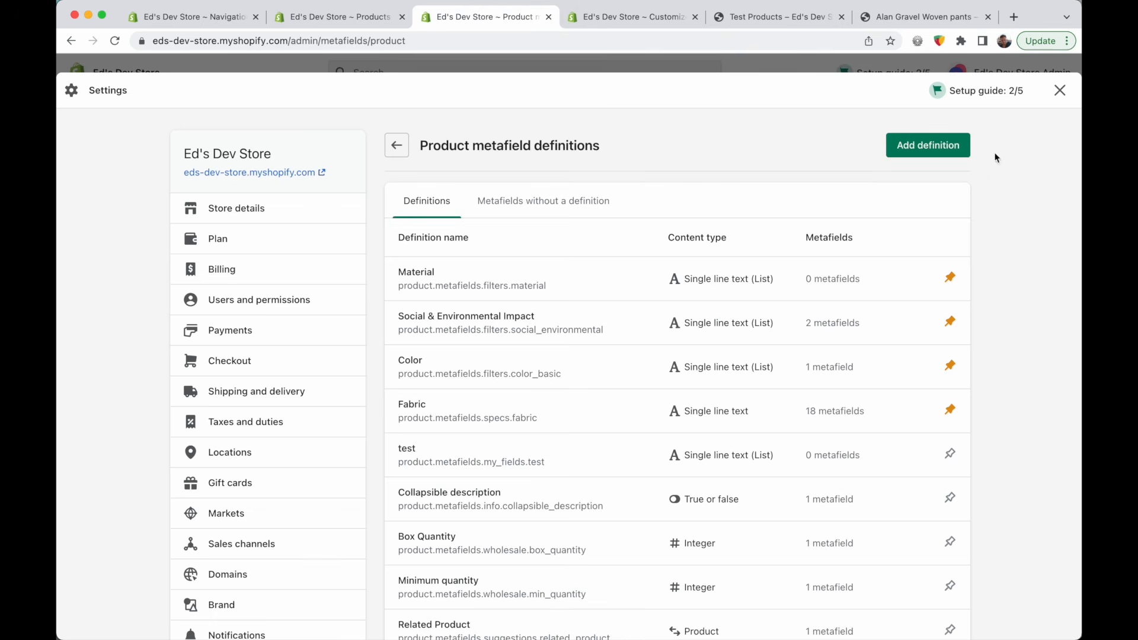
click(331, 19)
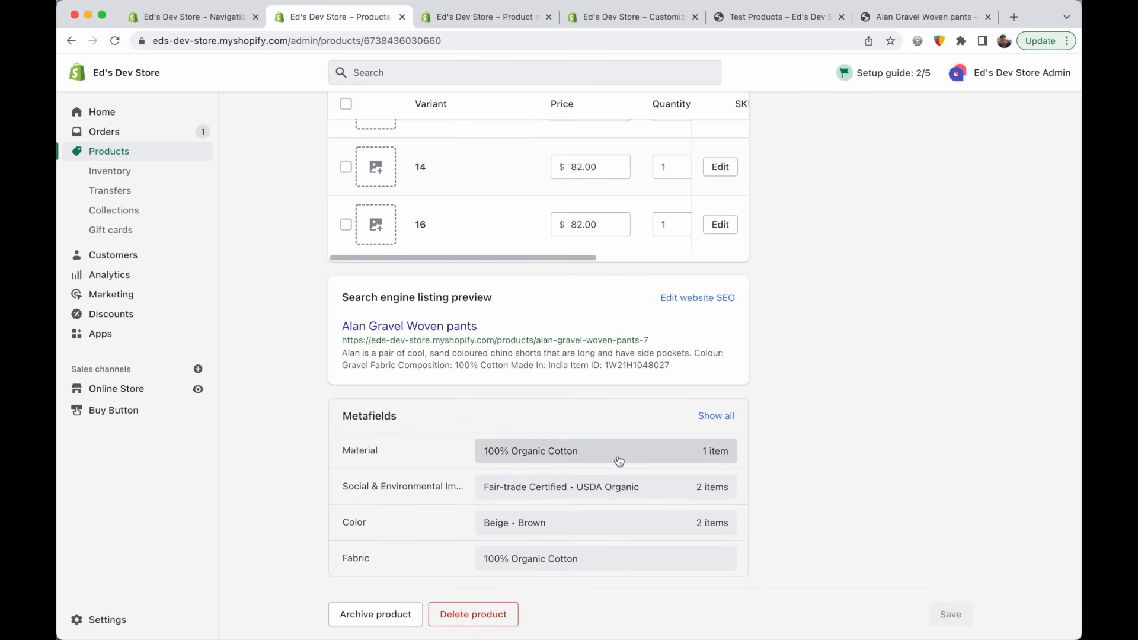
scroll(619, 461, up, 1)
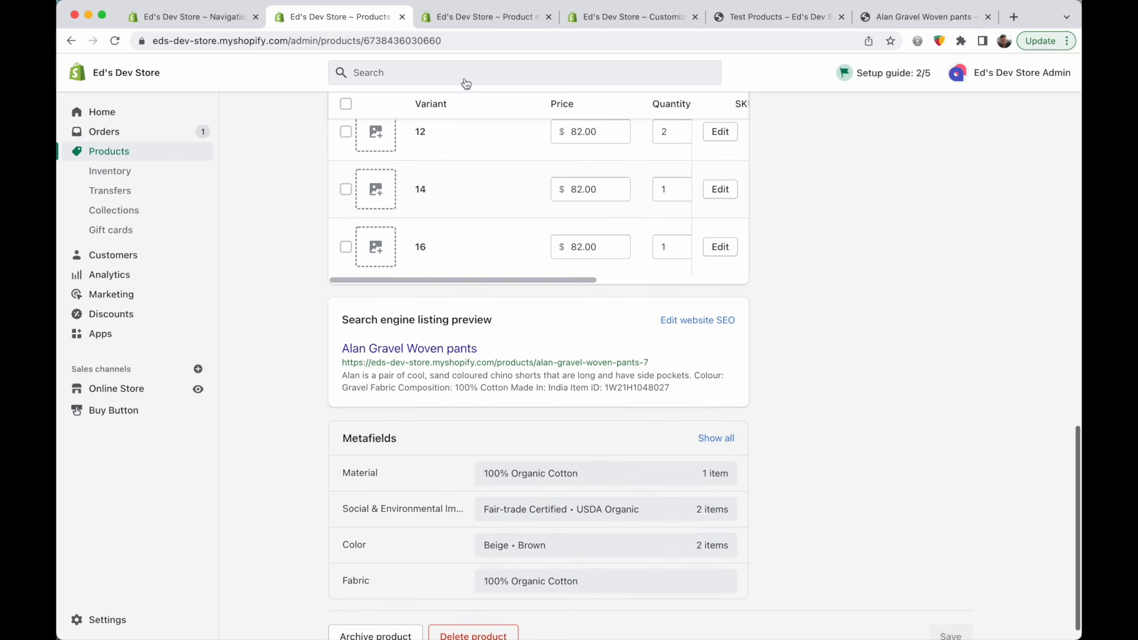
Open the product list in a separate tab and go to the metafields of the 1L Water Bottle product
super+click(145, 152)
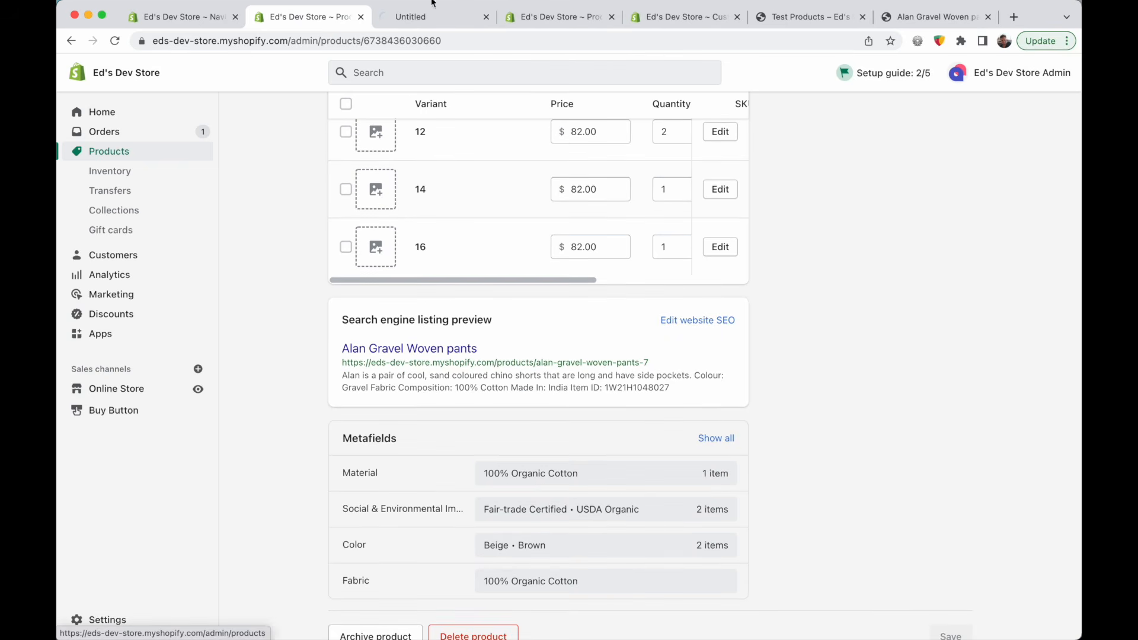
click(407, 21)
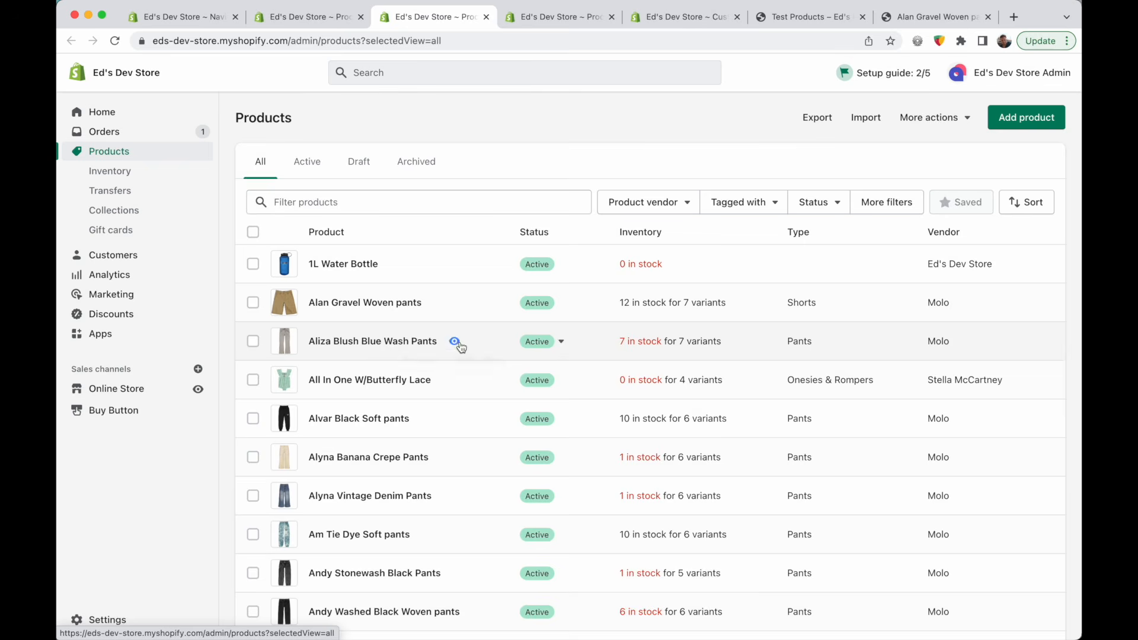
click(330, 264)
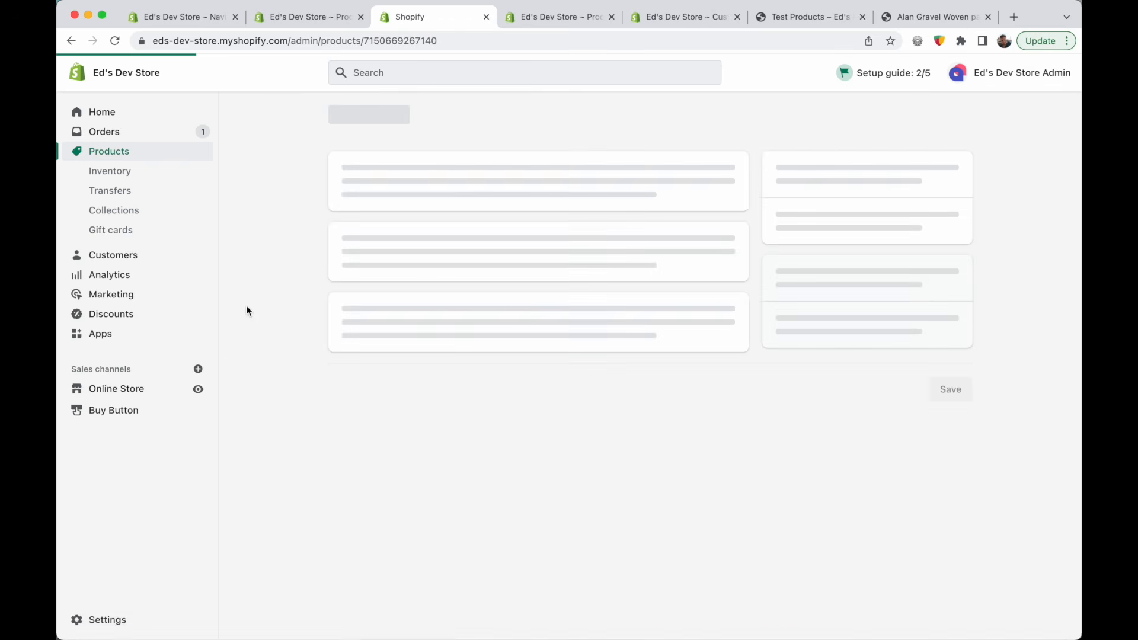
scroll(279, 311, down, 15)
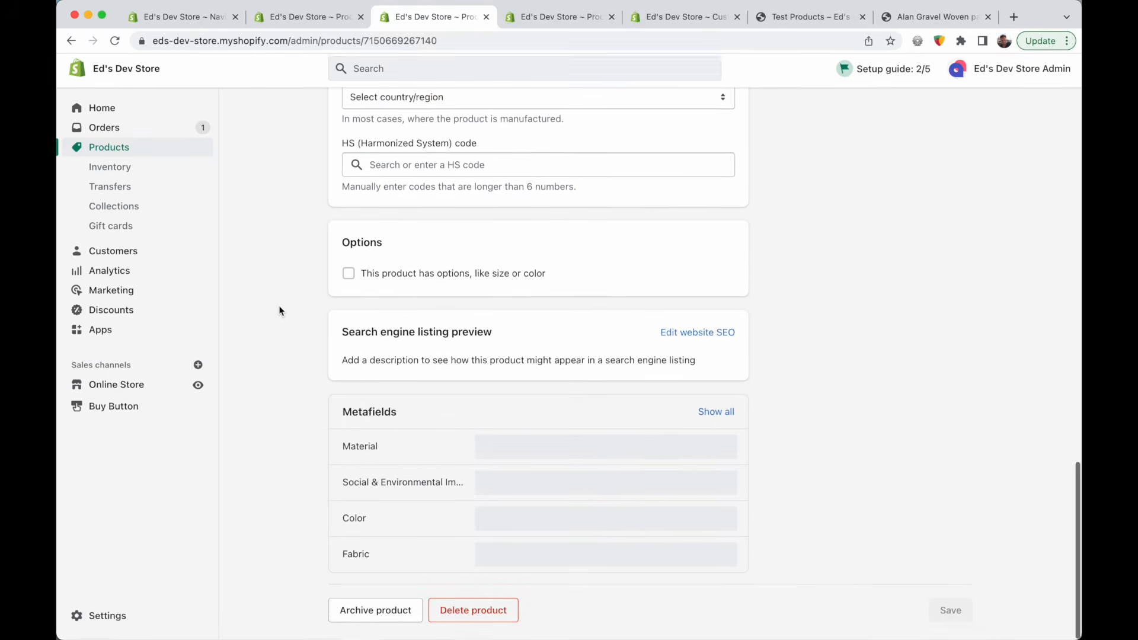
Try Polyester as the 1L Water Bottle's Material metafield, and discard the unsaved changes
click(531, 460)
click(546, 451)
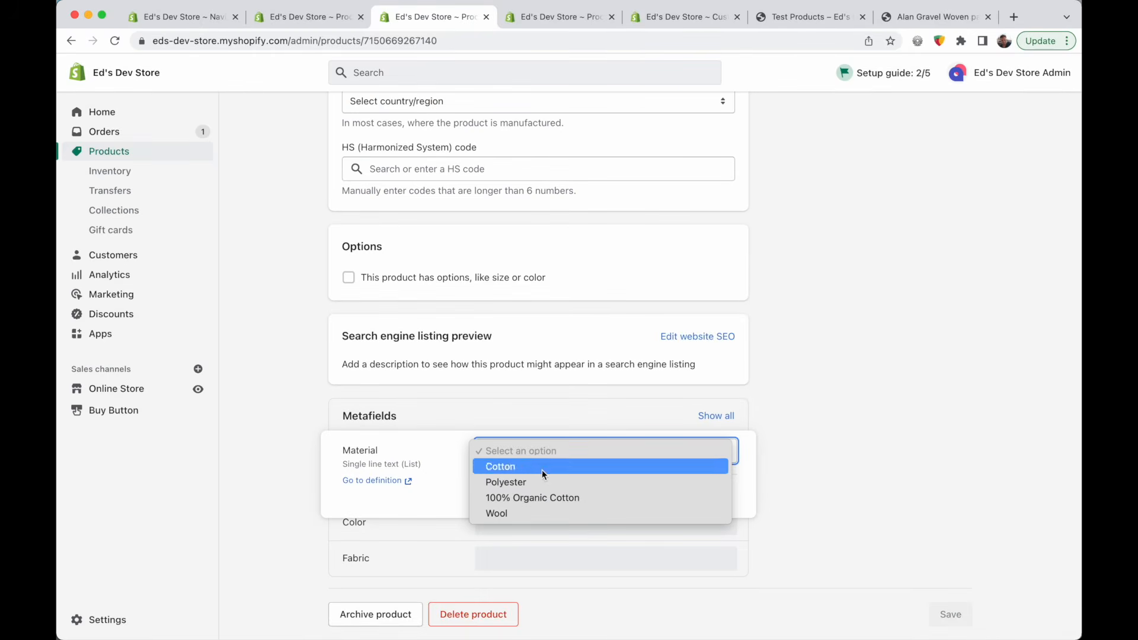
click(546, 477)
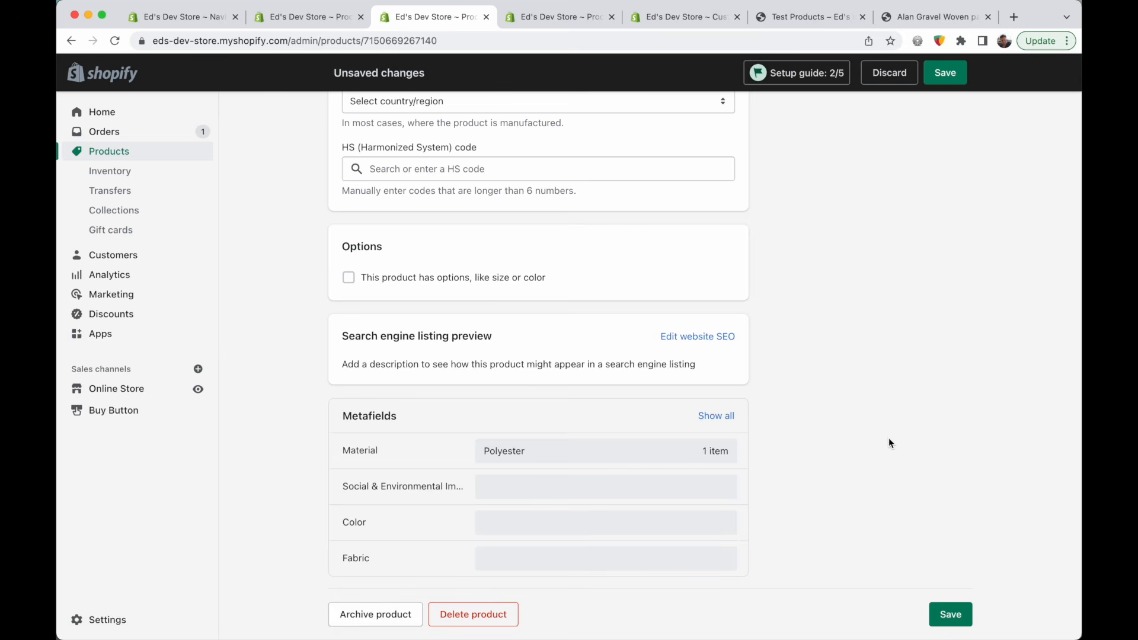
click(889, 73)
click(720, 390)
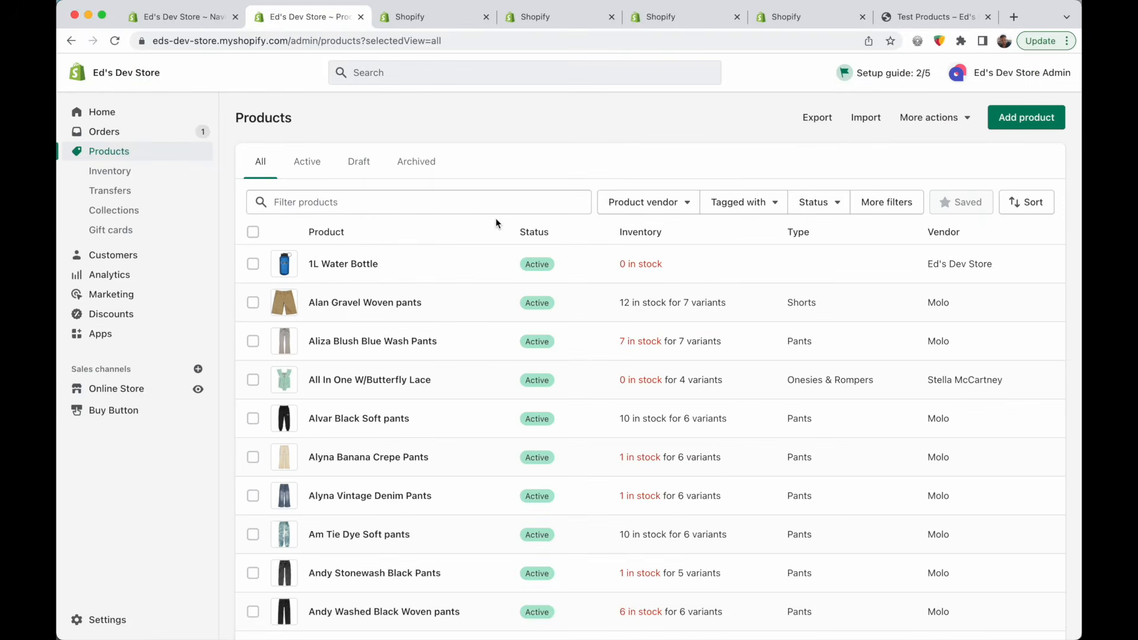
Select all products on the product list page, view them in the bulk editor, and return to the product list
scroll(495, 224, down, 15)
scroll(497, 224, up, 6)
scroll(496, 223, up, 9)
click(252, 231)
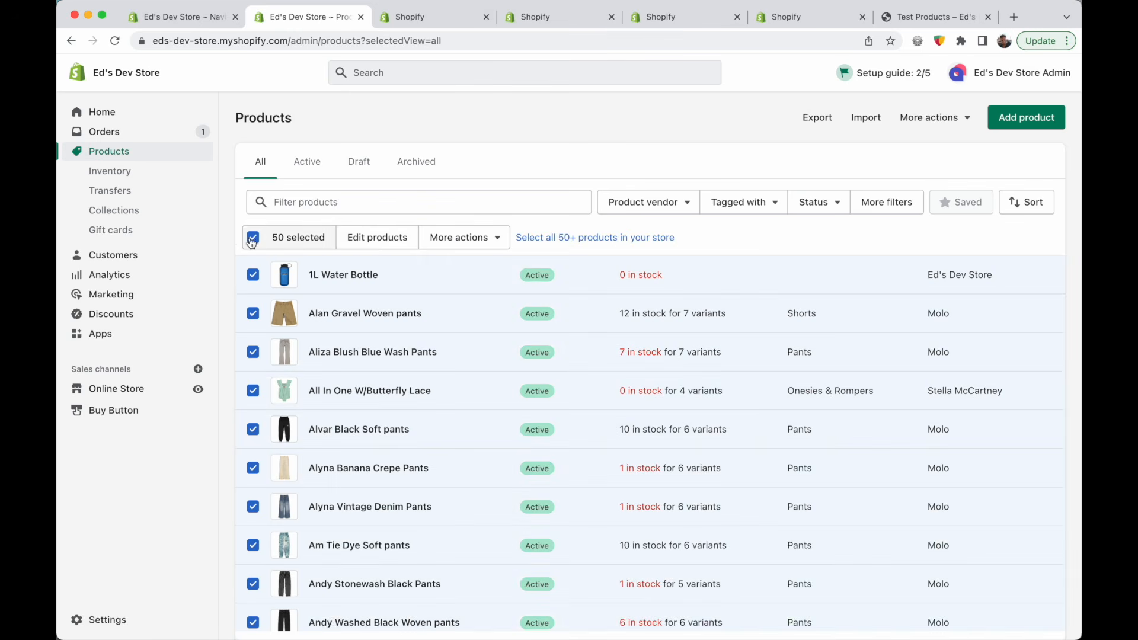
click(380, 239)
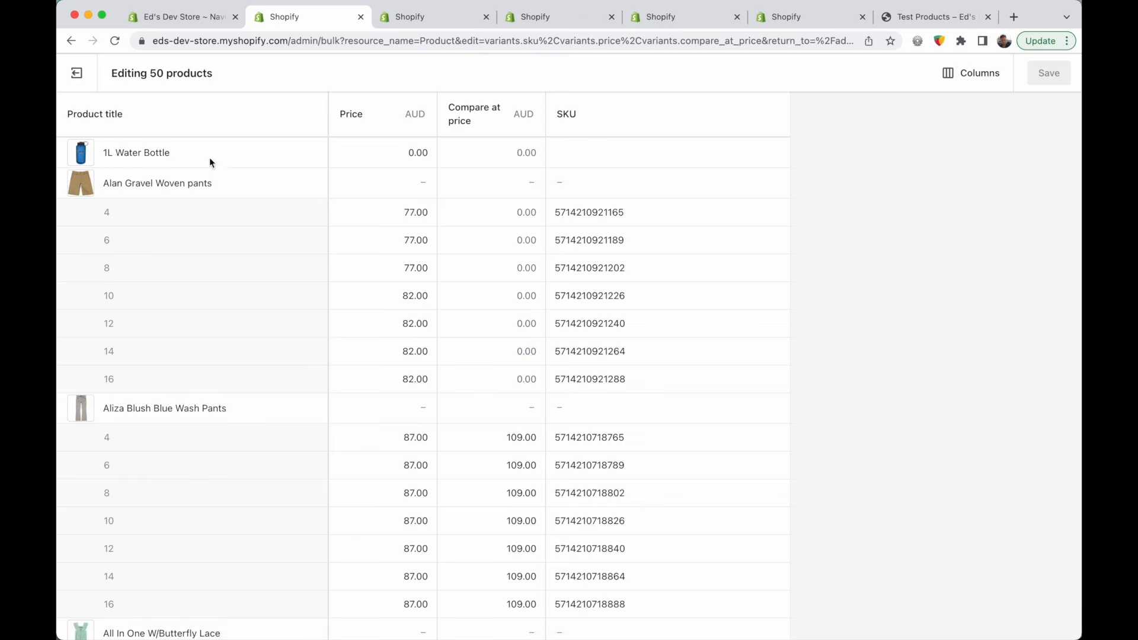
click(80, 83)
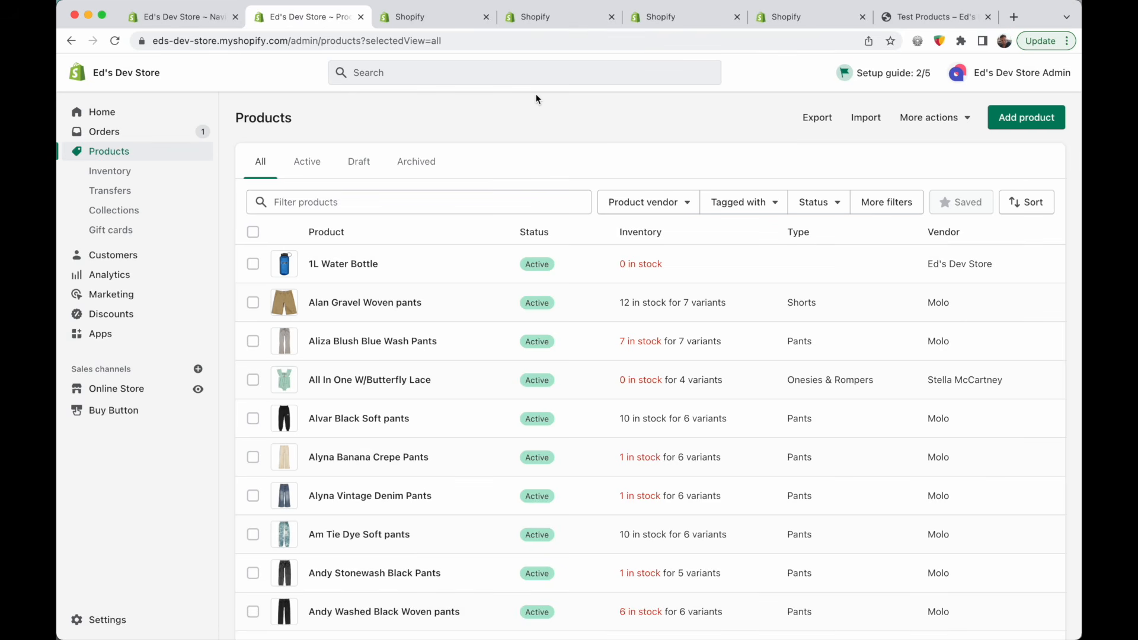
Review the store's list of installed apps for tools that handle metafields
click(429, 16)
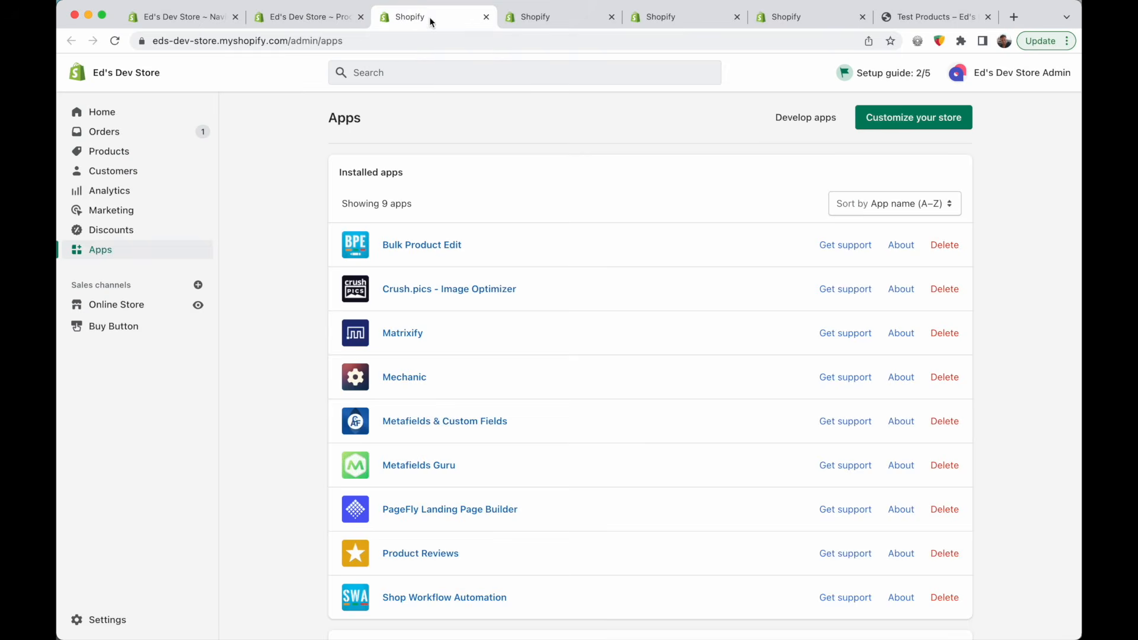
scroll(290, 324, down, 2)
scroll(290, 324, up, 1)
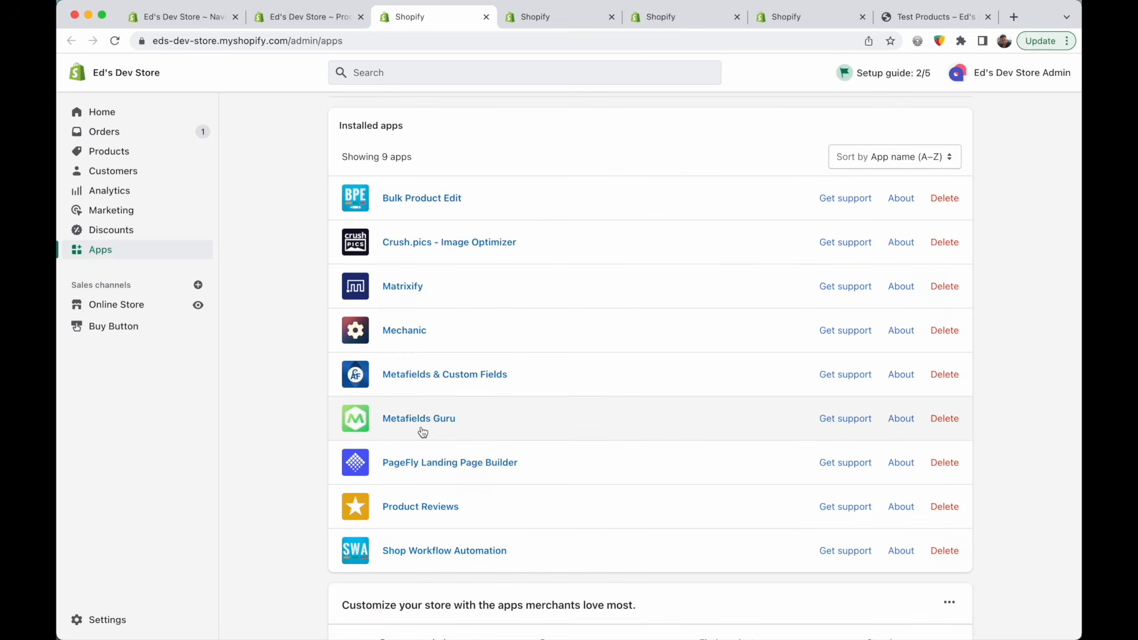
Open the Excel-like editor in Metafields Guru to view the products' Fabric, Color (basic) and Material metafields
click(560, 19)
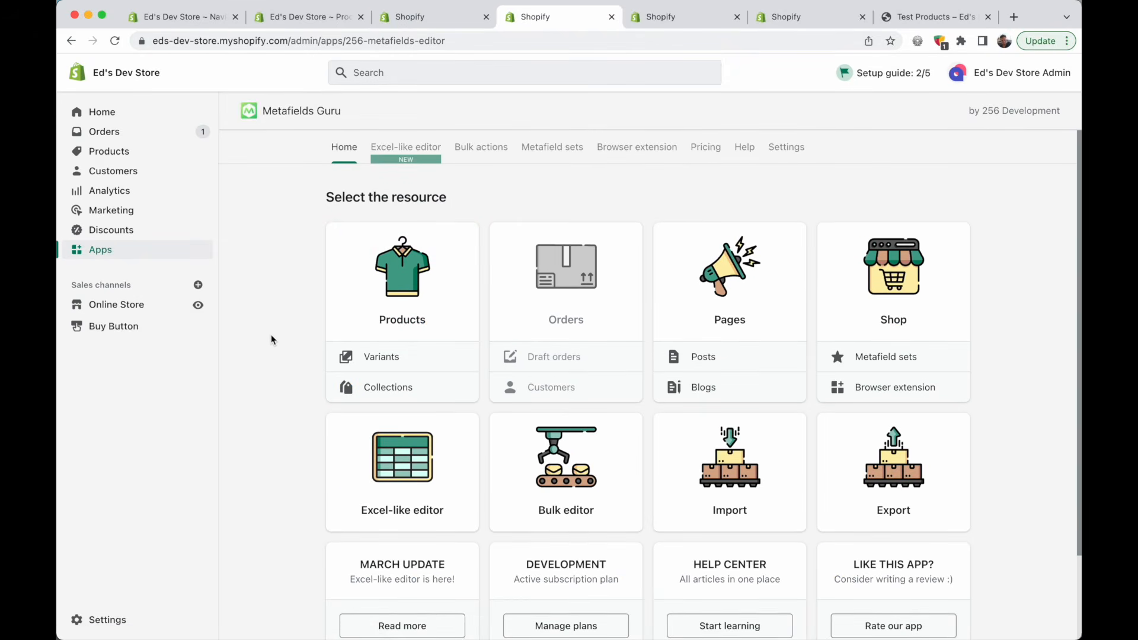
click(395, 149)
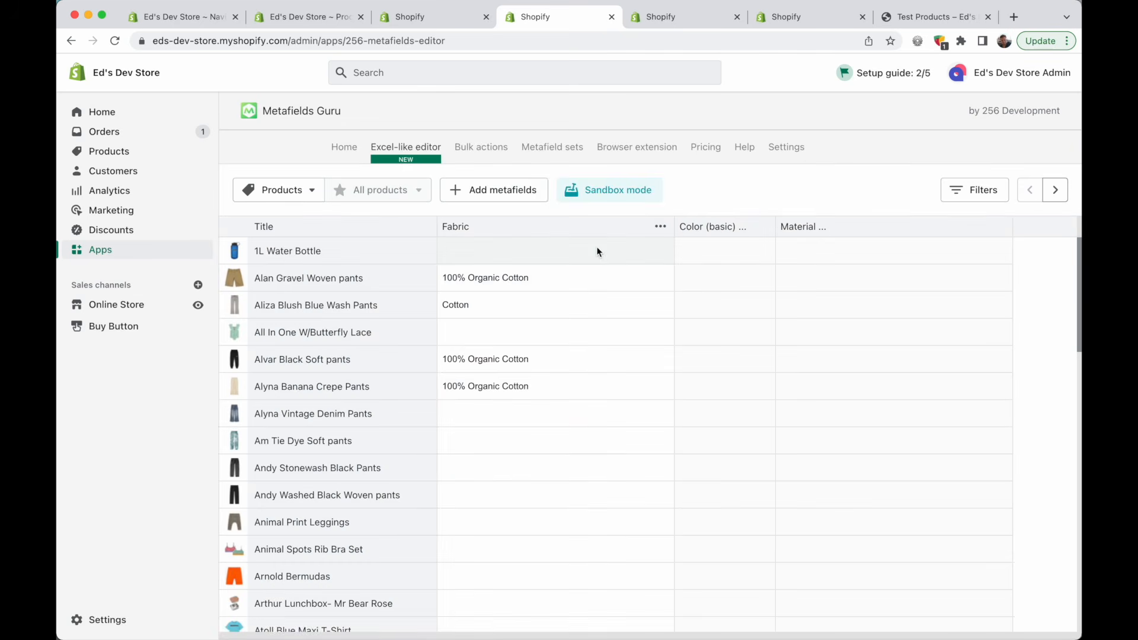
scroll(613, 304, down, 1)
scroll(613, 305, up, 1)
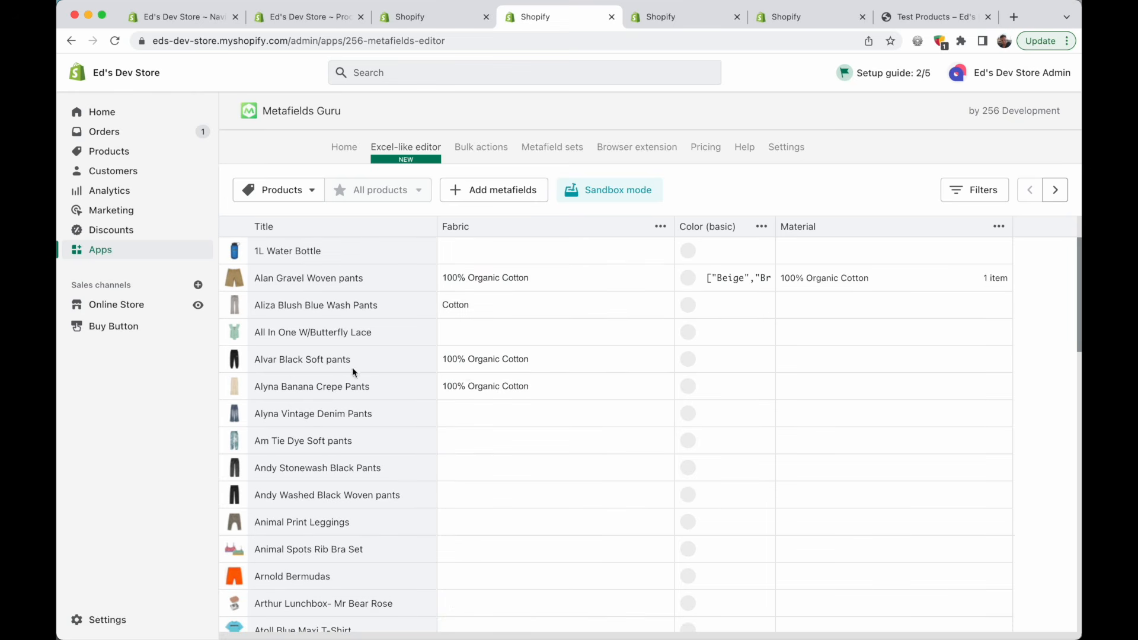
Set the Material metafield of Aliza Blush Blue Wash Pants to Cotton and Polyester in the spreadsheet editor
double_click(842, 316)
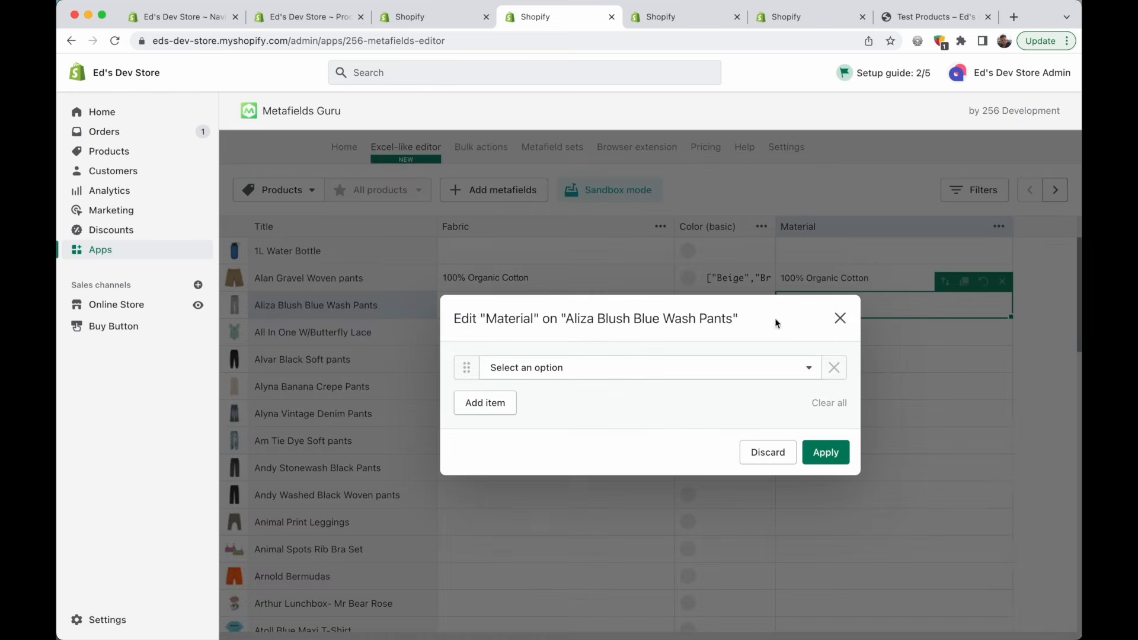
click(602, 369)
click(521, 404)
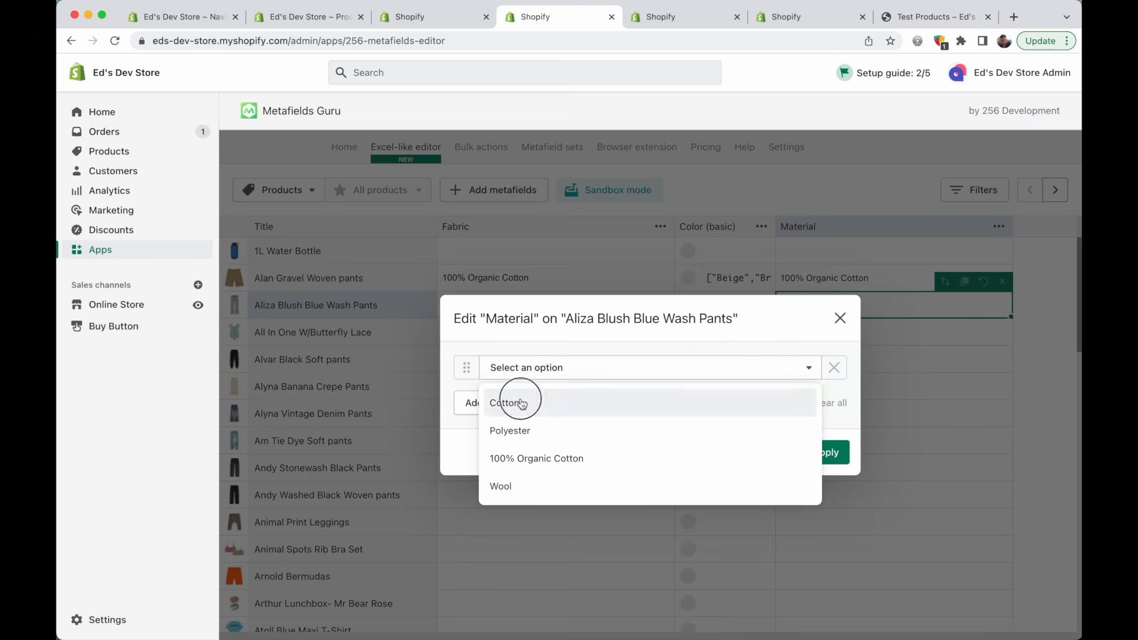
click(490, 406)
click(548, 381)
click(540, 419)
click(827, 468)
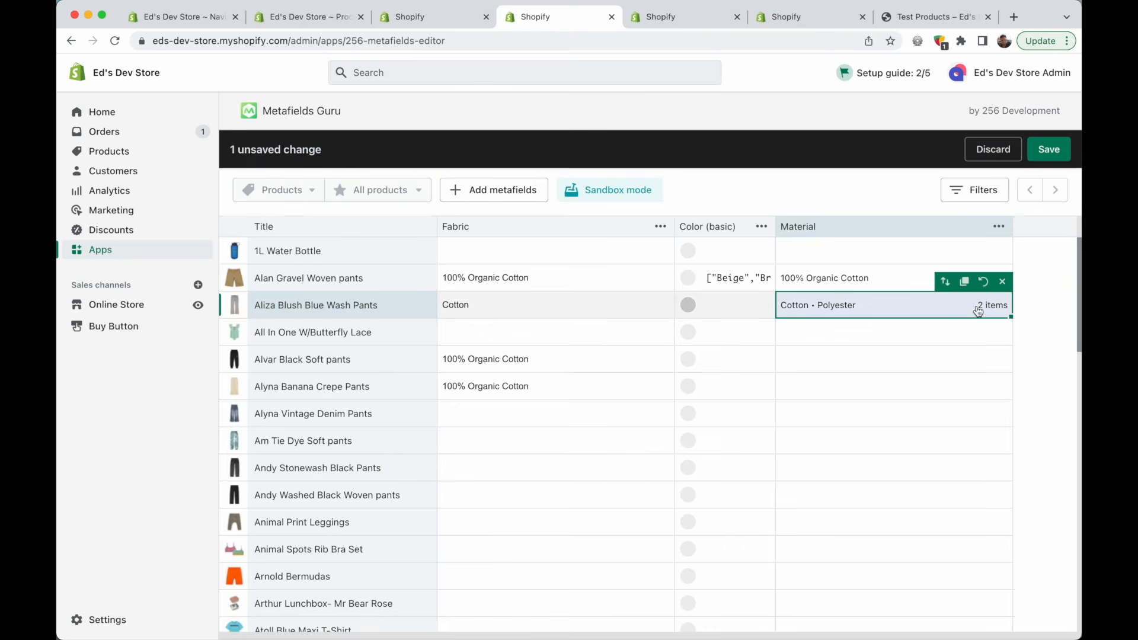
Apply the Cotton and Polyester value to the entire Material column, check the rows, and revert the unsaved changes
click(946, 282)
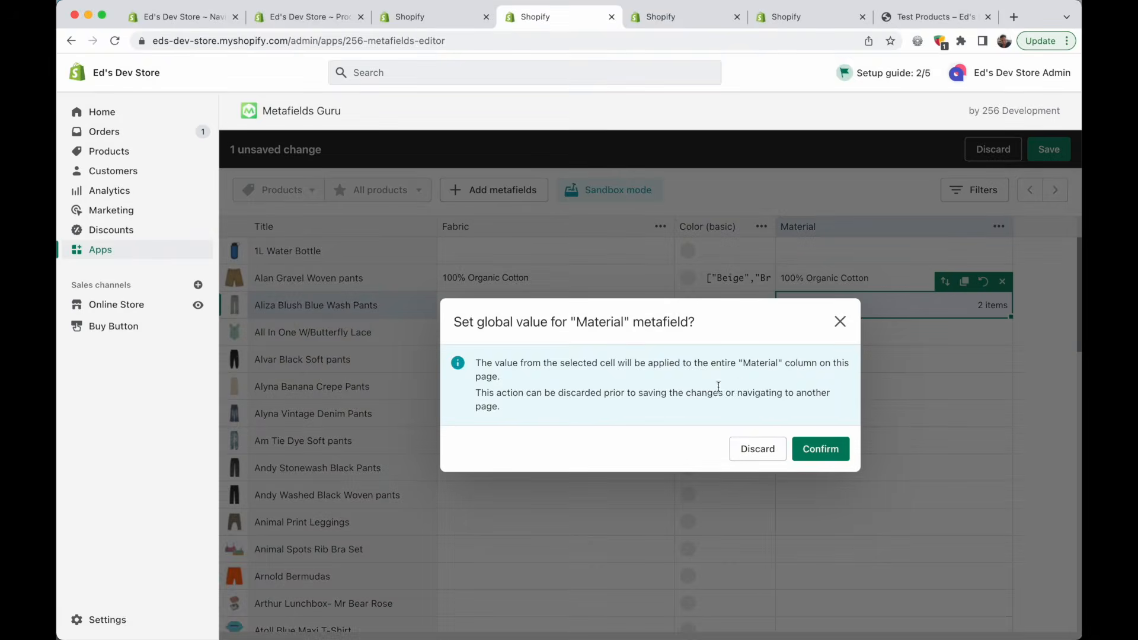
click(820, 448)
scroll(850, 526, down, 10)
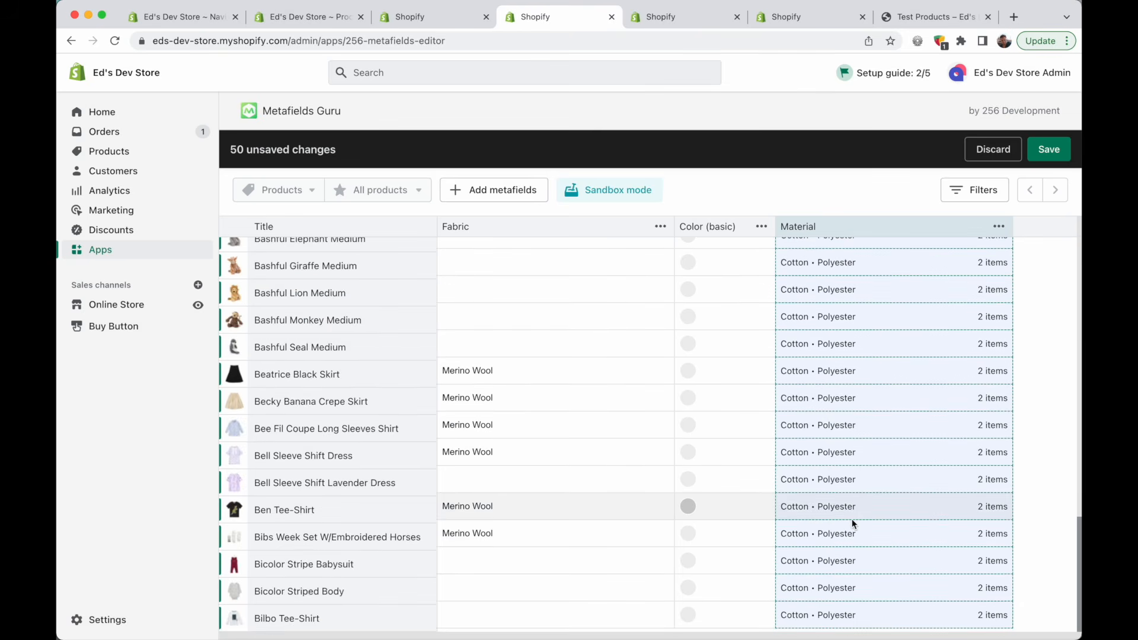
scroll(854, 524, up, 10)
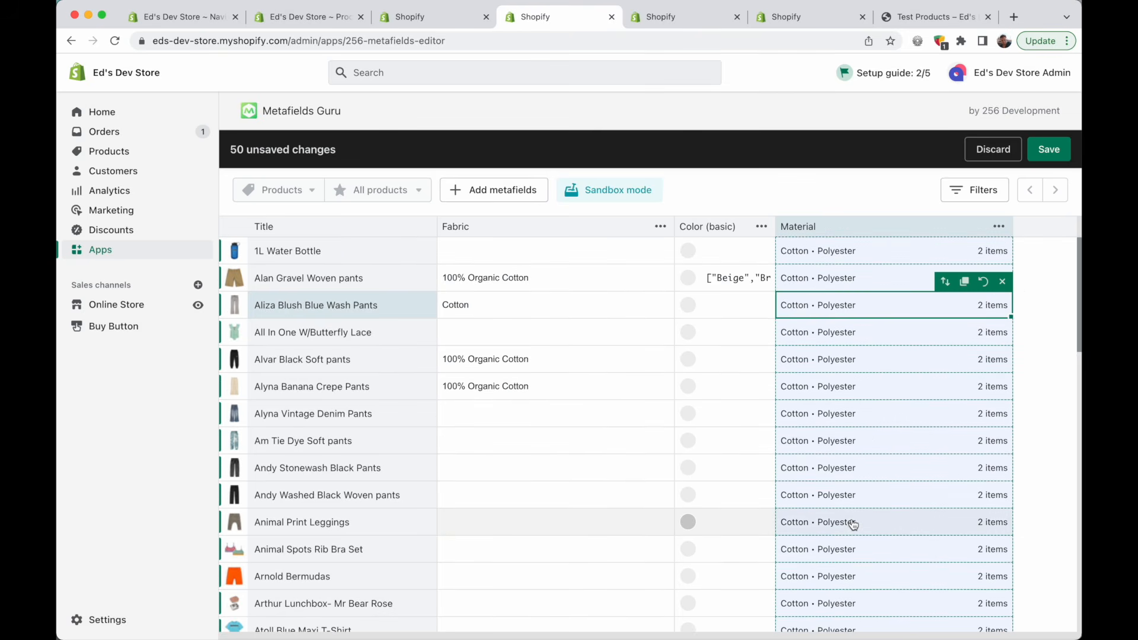
click(984, 282)
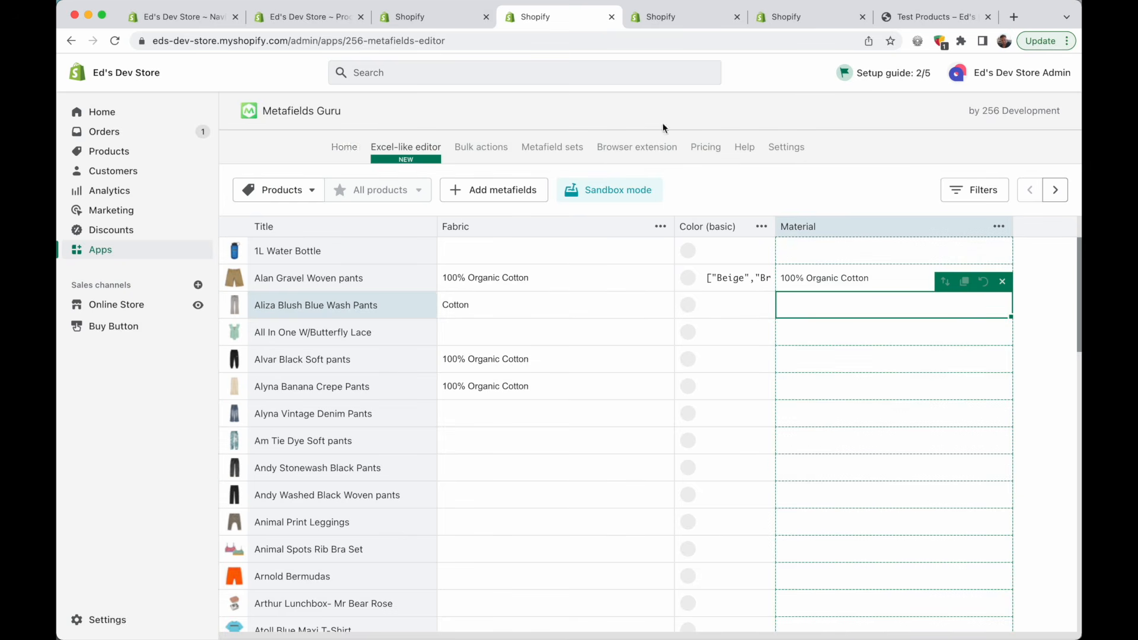
Reorder the browser tabs so Bulk Product Edit follows Matrixify, and view Matrixify's export and import sections
click(691, 17)
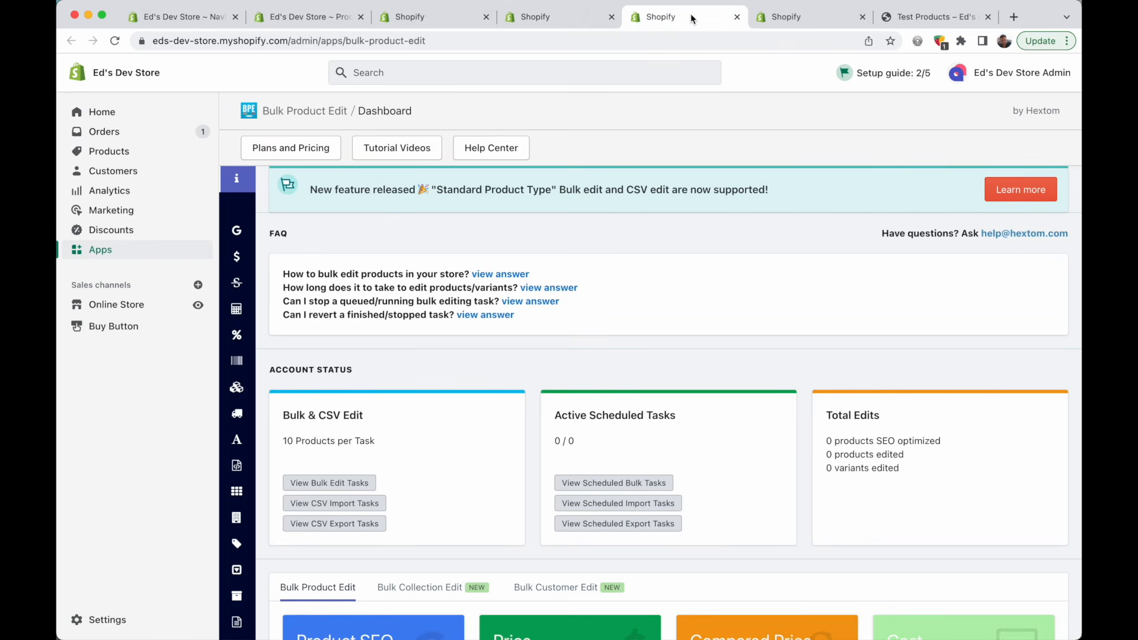
drag(690, 19, 801, 20)
click(695, 22)
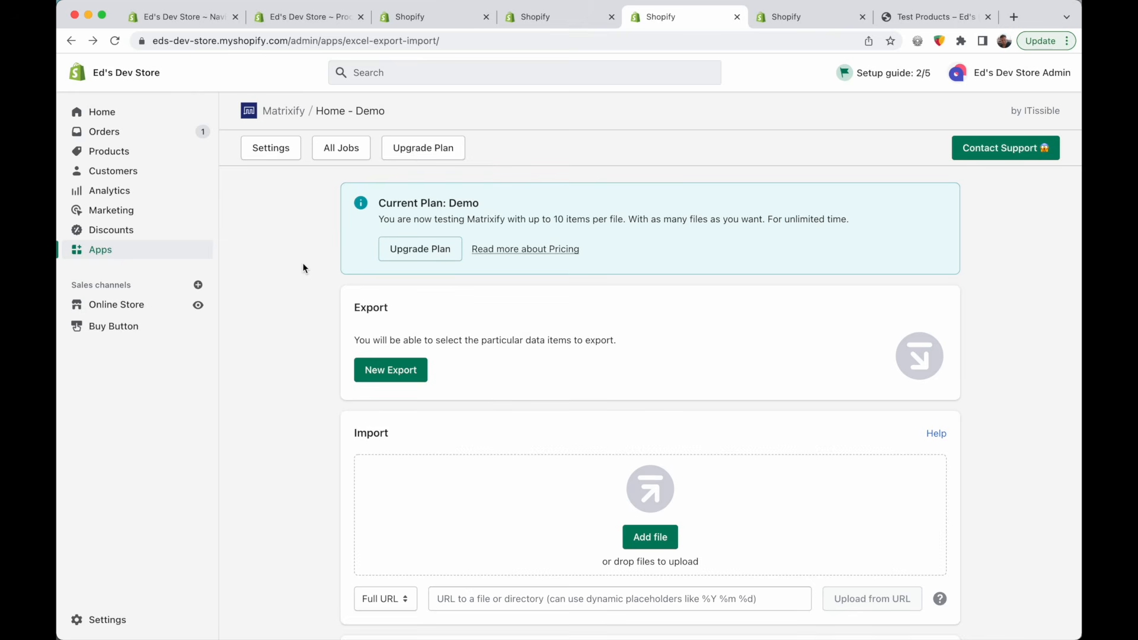
scroll(302, 266, down, 2)
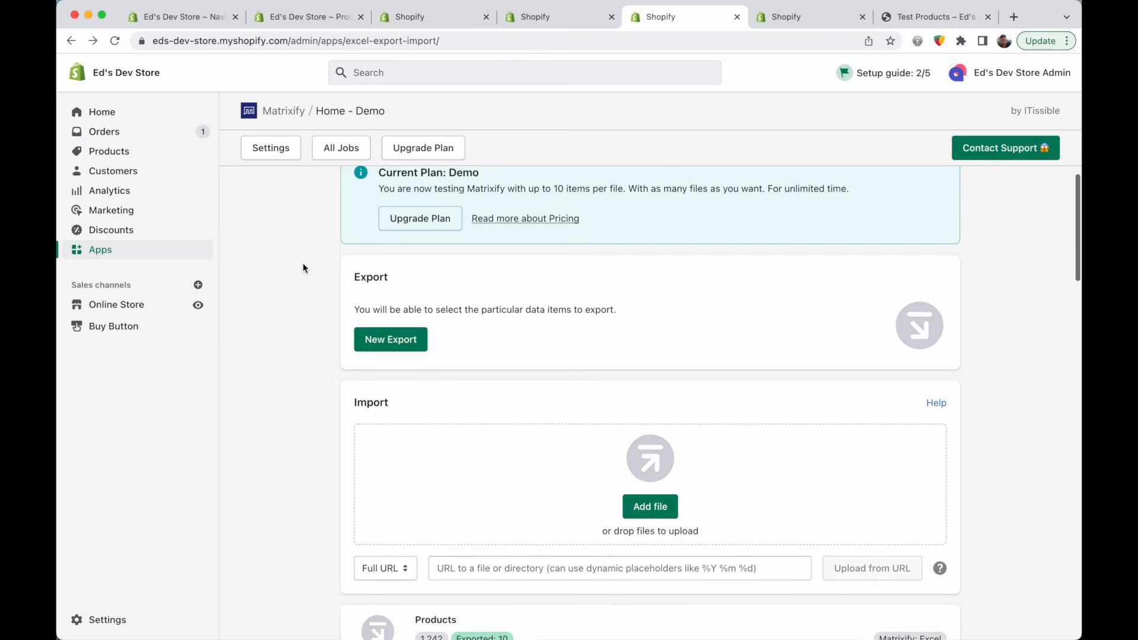
scroll(295, 324, up, 2)
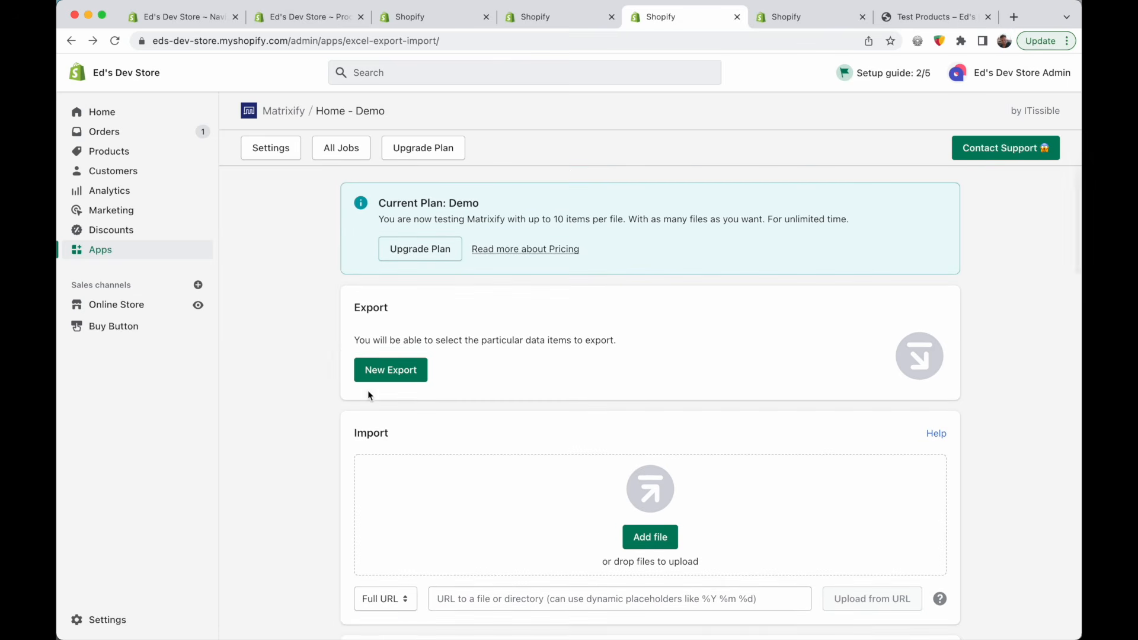
Open a new Matrixify export and examine the format setting and the Products sheet's column groups
click(391, 371)
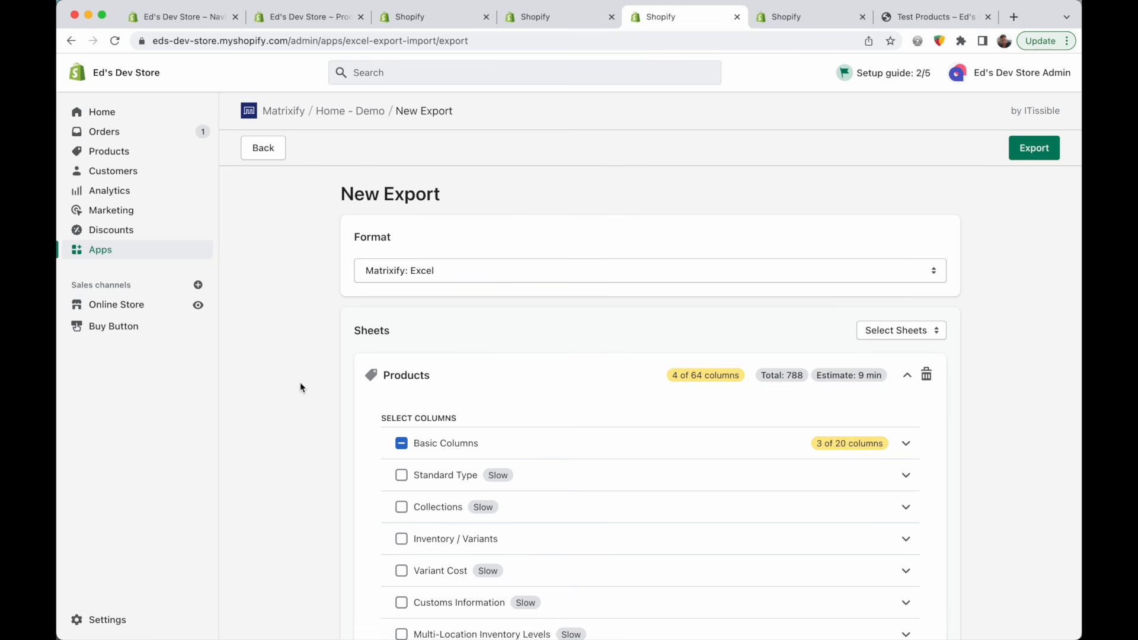
scroll(300, 387, down, 3)
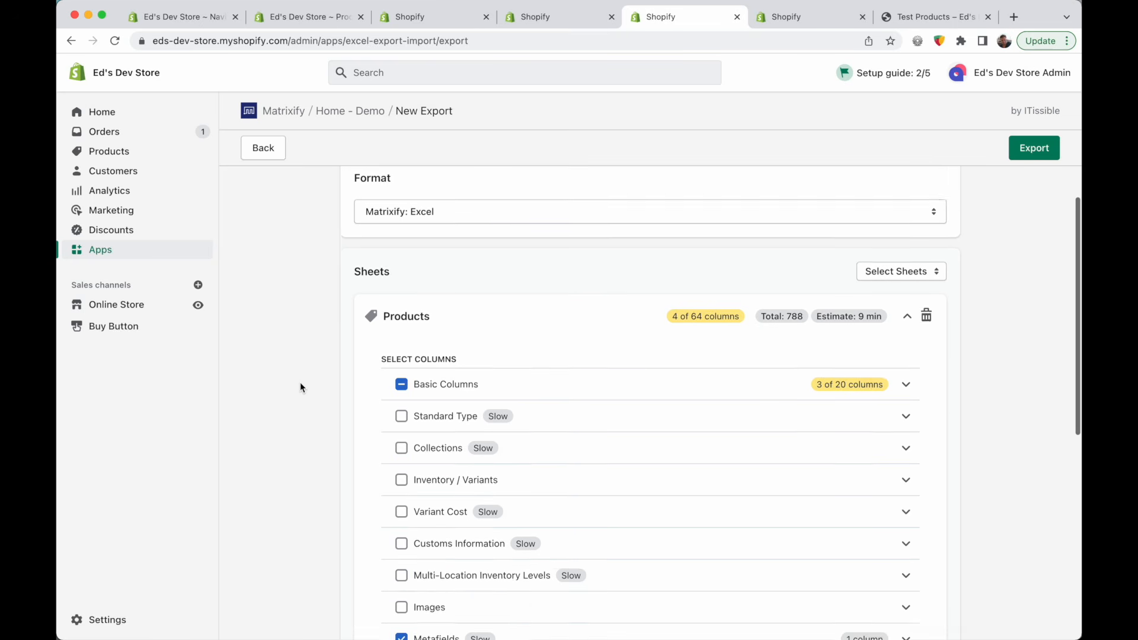
scroll(300, 388, down, 3)
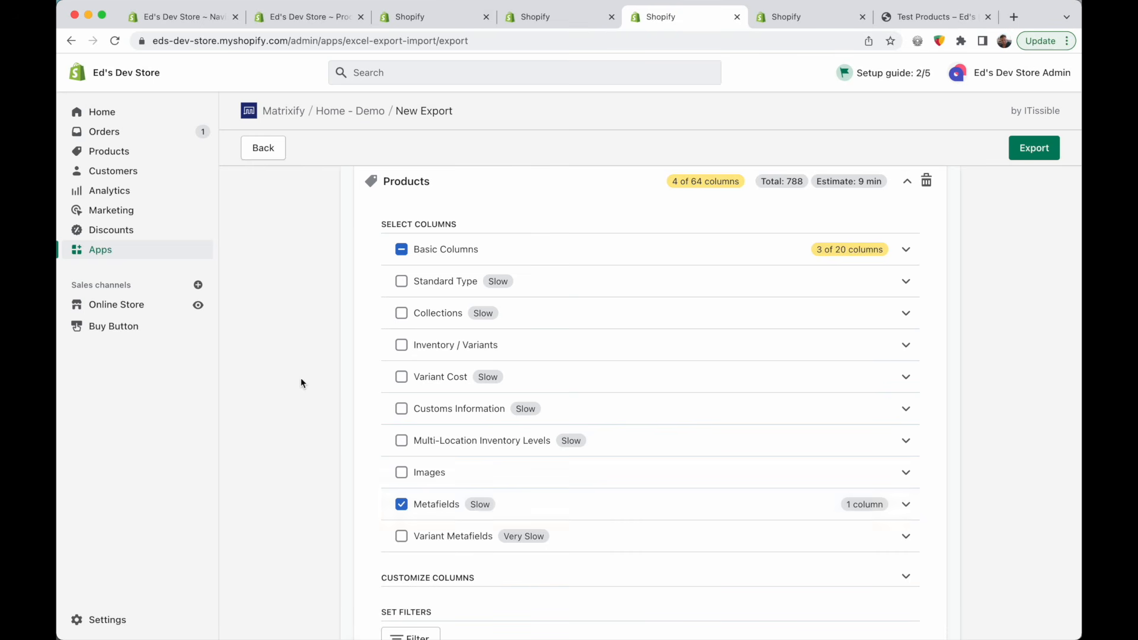
scroll(302, 363, up, 5)
scroll(303, 362, down, 2)
scroll(302, 367, down, 2)
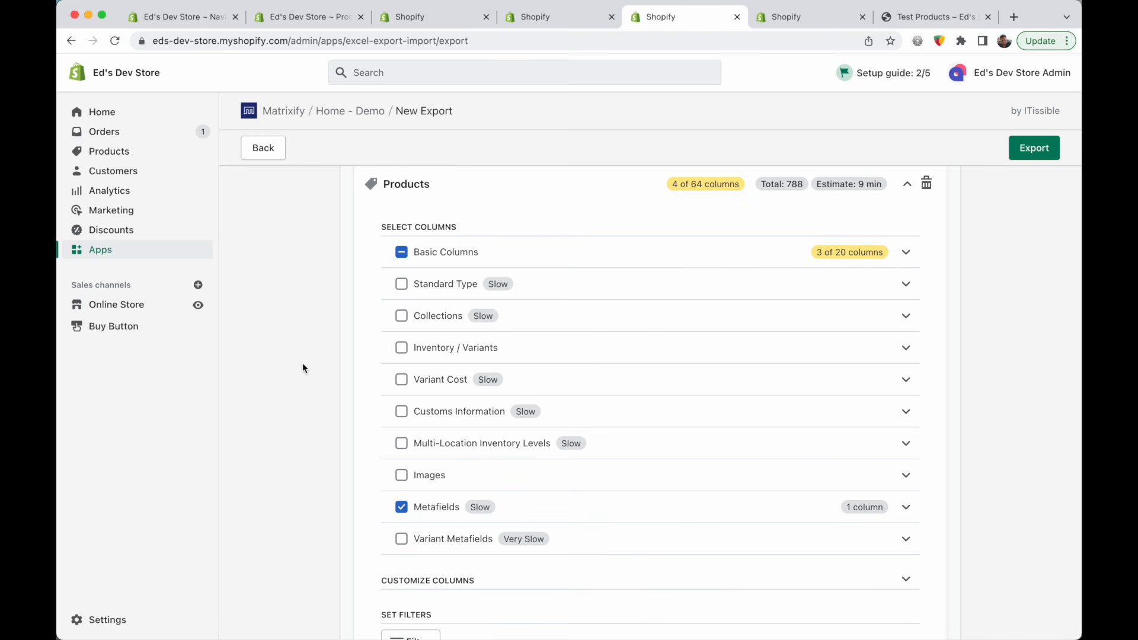
scroll(303, 363, up, 5)
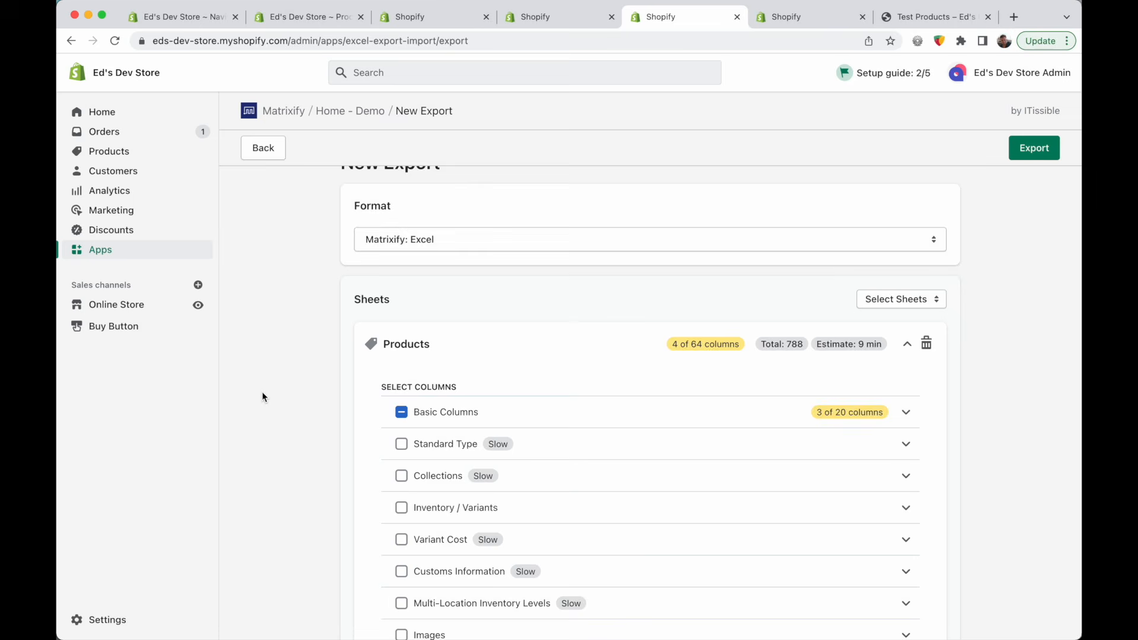
scroll(262, 392, down, 5)
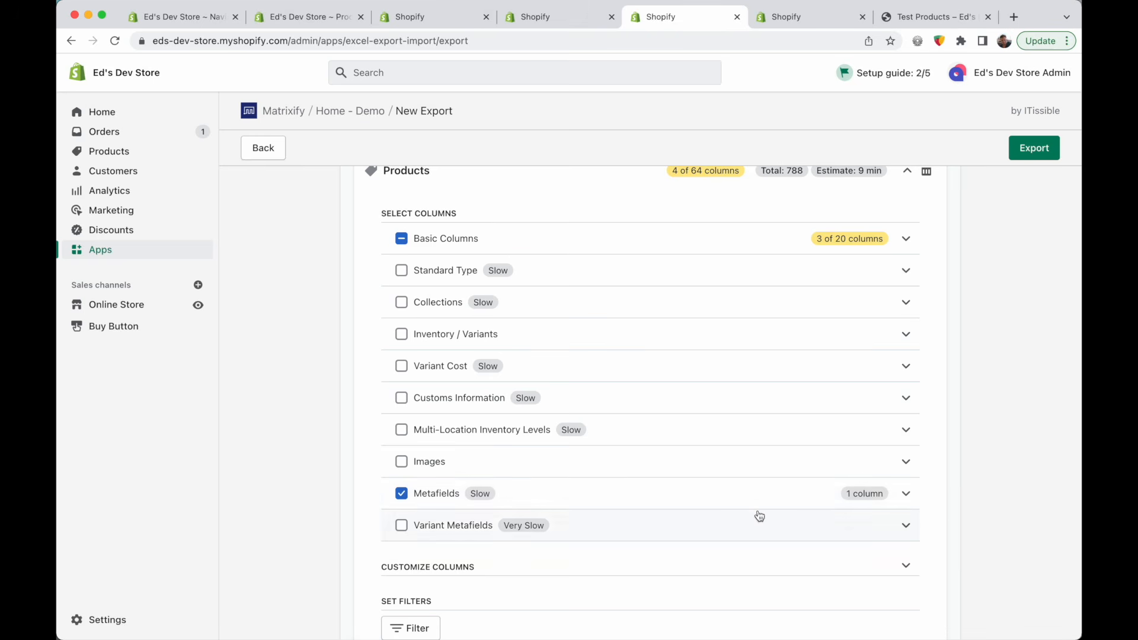
Inspect the columns inside the Products sheet's Metafields group and review the remaining filter and export settings
click(906, 494)
click(907, 494)
scroll(339, 412, down, 2)
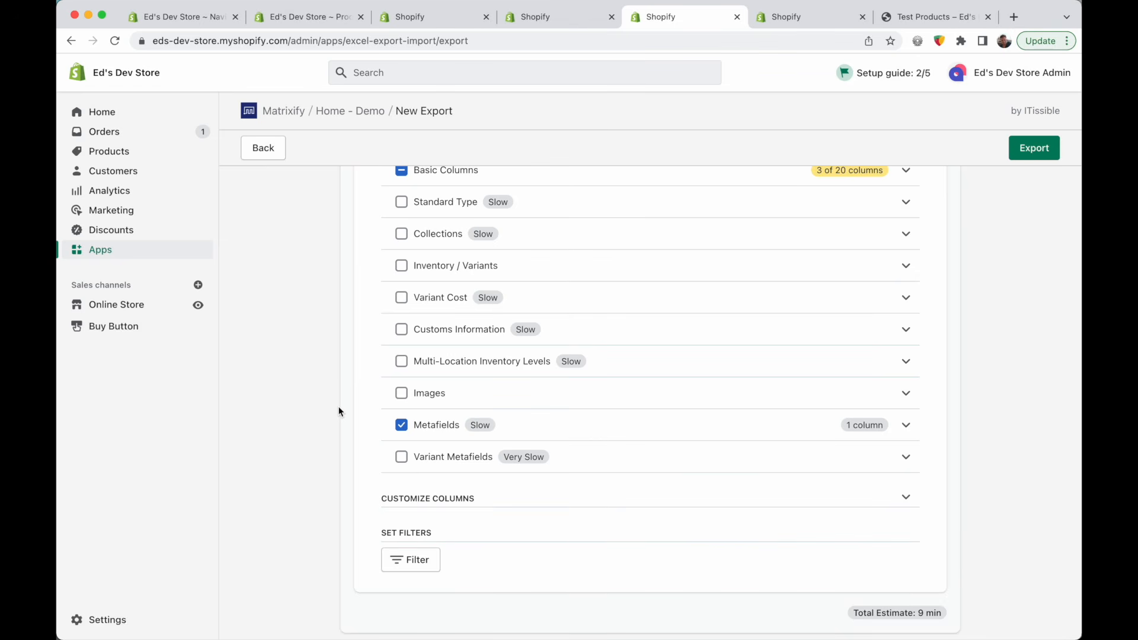
scroll(326, 315, up, 5)
scroll(330, 284, down, 8)
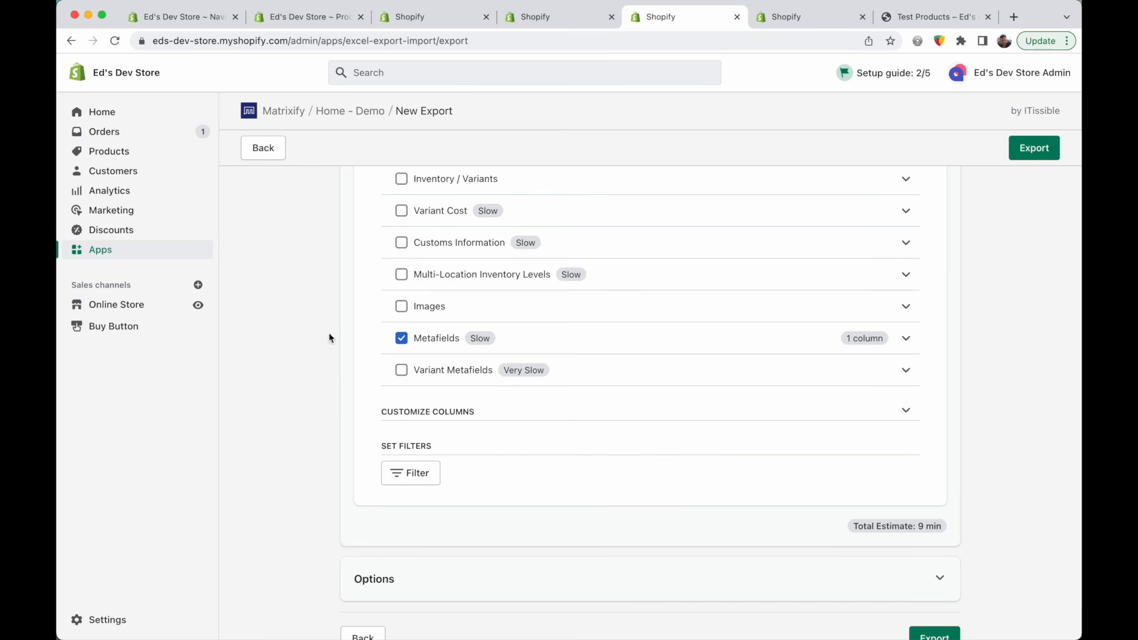
scroll(447, 373, up, 3)
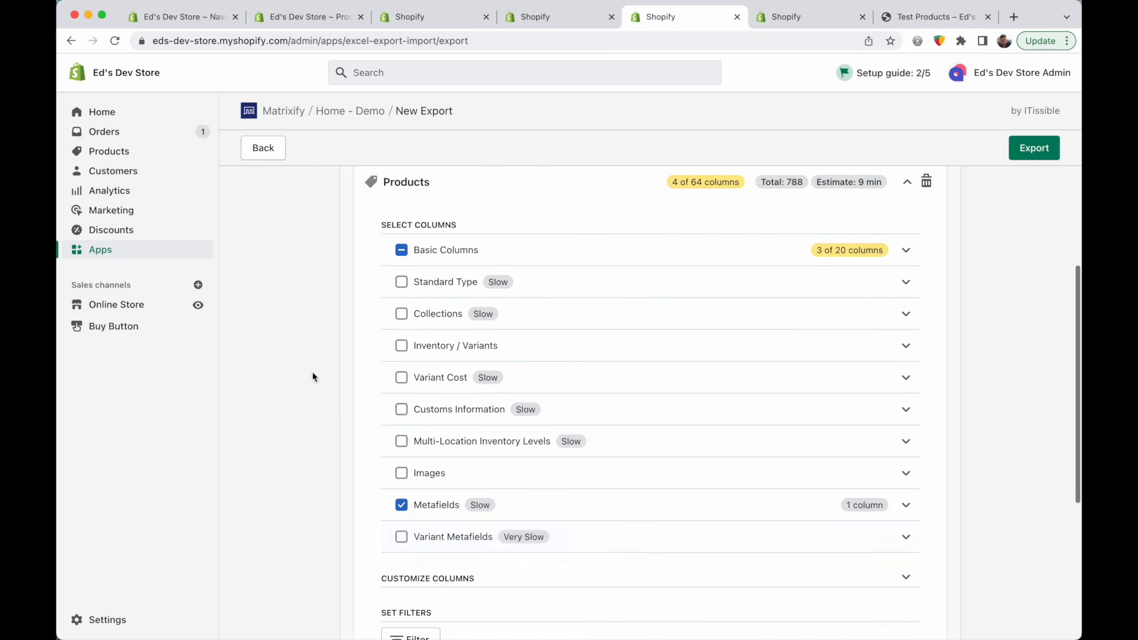
Look through the bulk editing categories in Bulk Product Edit, and revisit the Matrixify export and the Metafields Guru editor
click(814, 21)
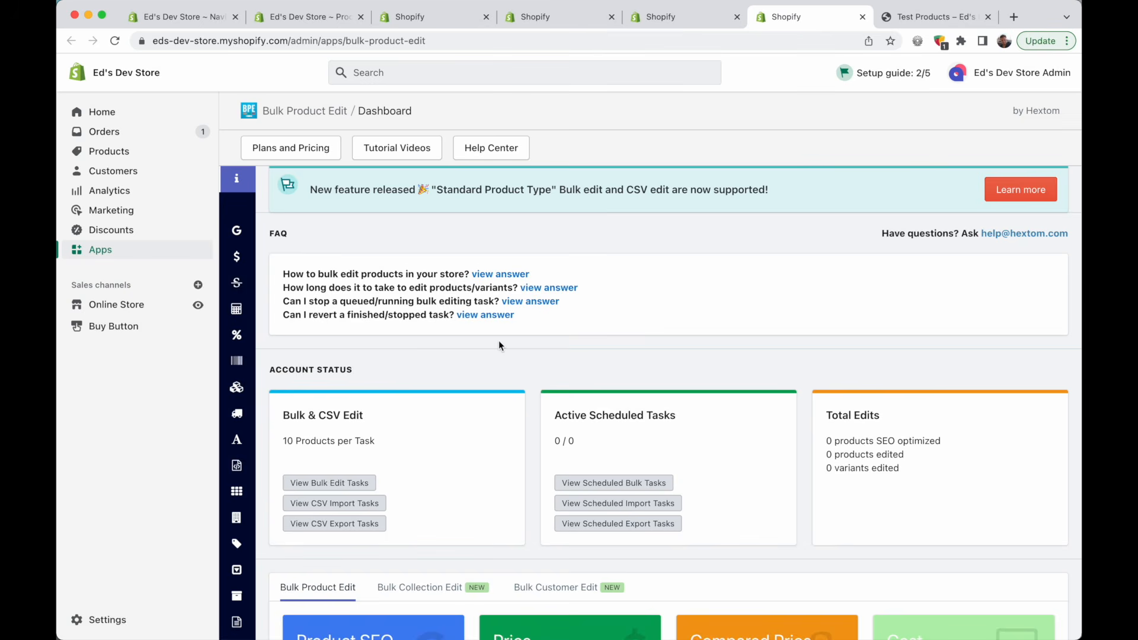
scroll(499, 340, down, 5)
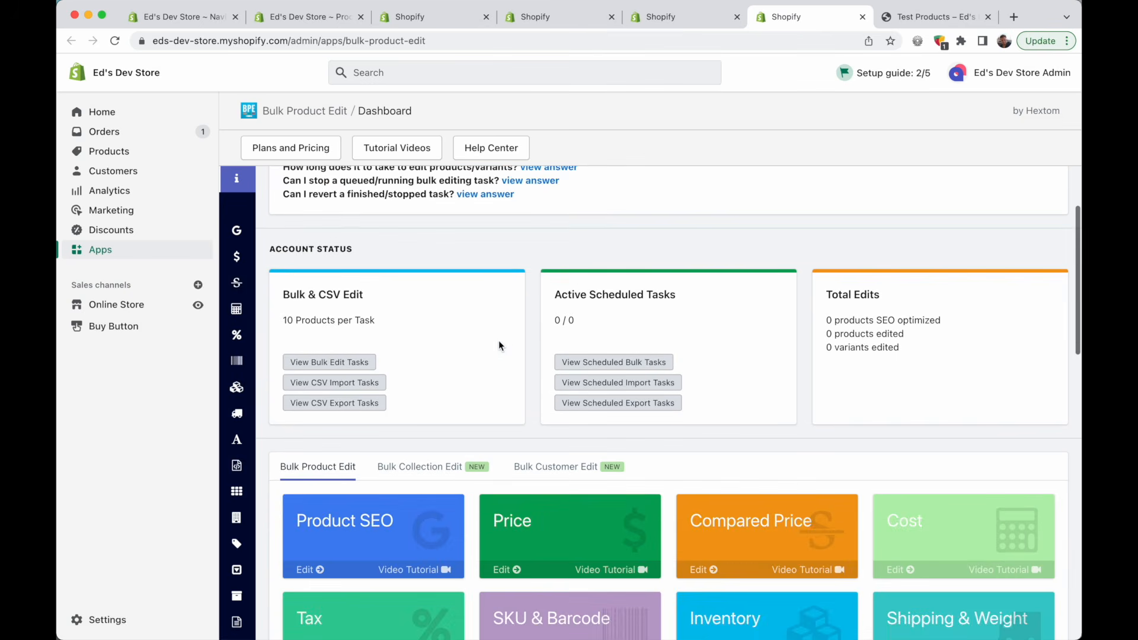
scroll(499, 340, down, 4)
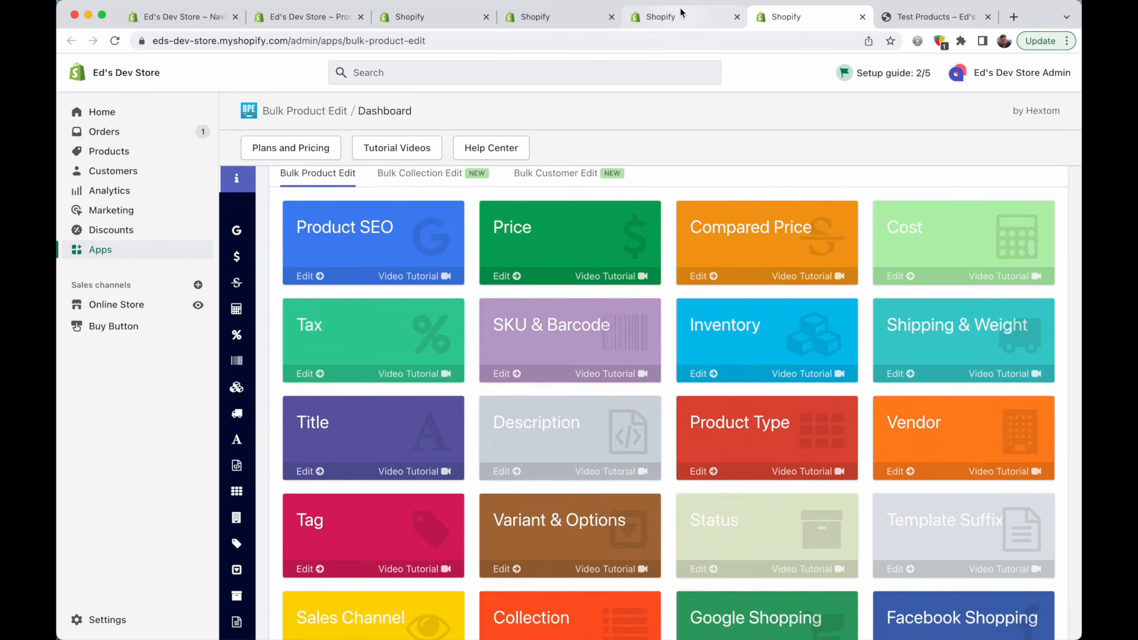
click(672, 16)
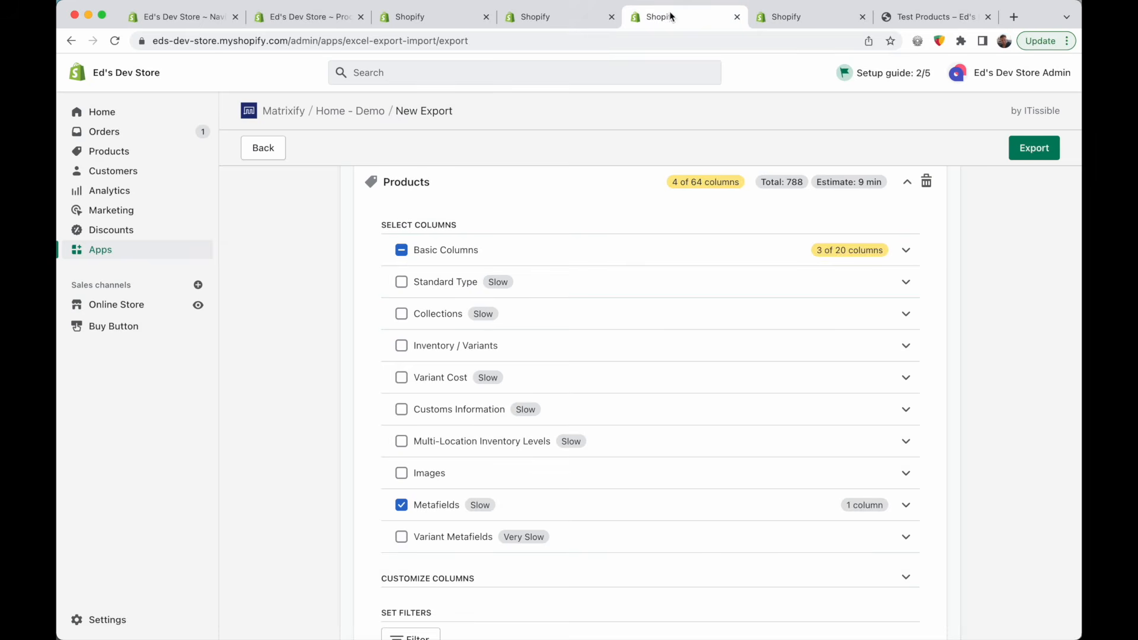
click(560, 16)
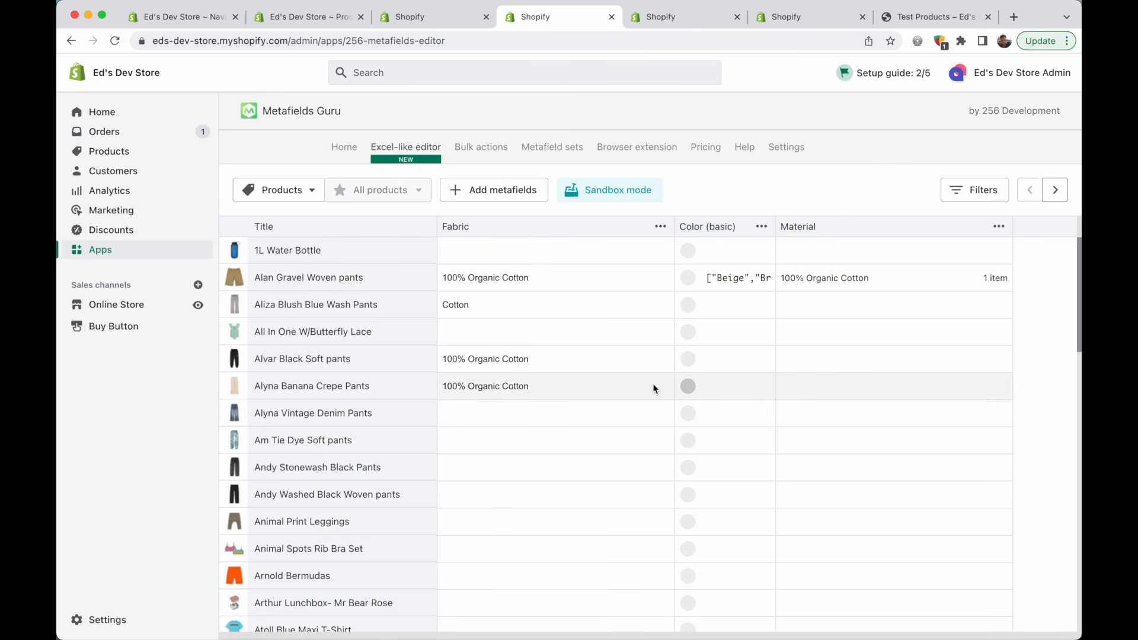
Open the Product Metafield bulk edit page in Bulk Product Edit
click(791, 19)
scroll(367, 297, down, 5)
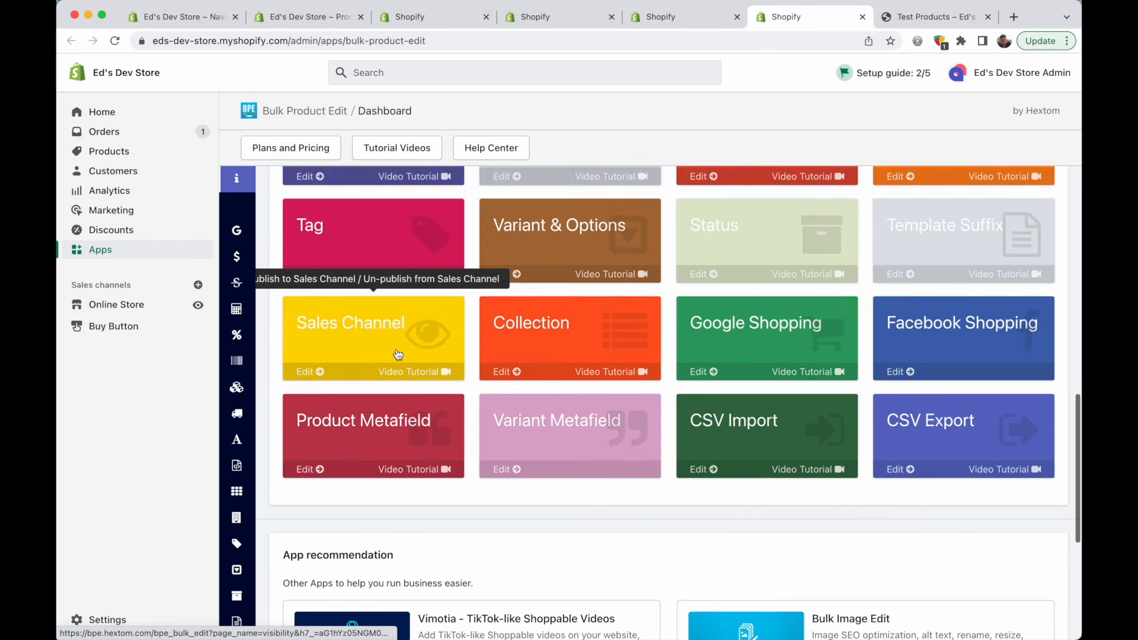
click(372, 393)
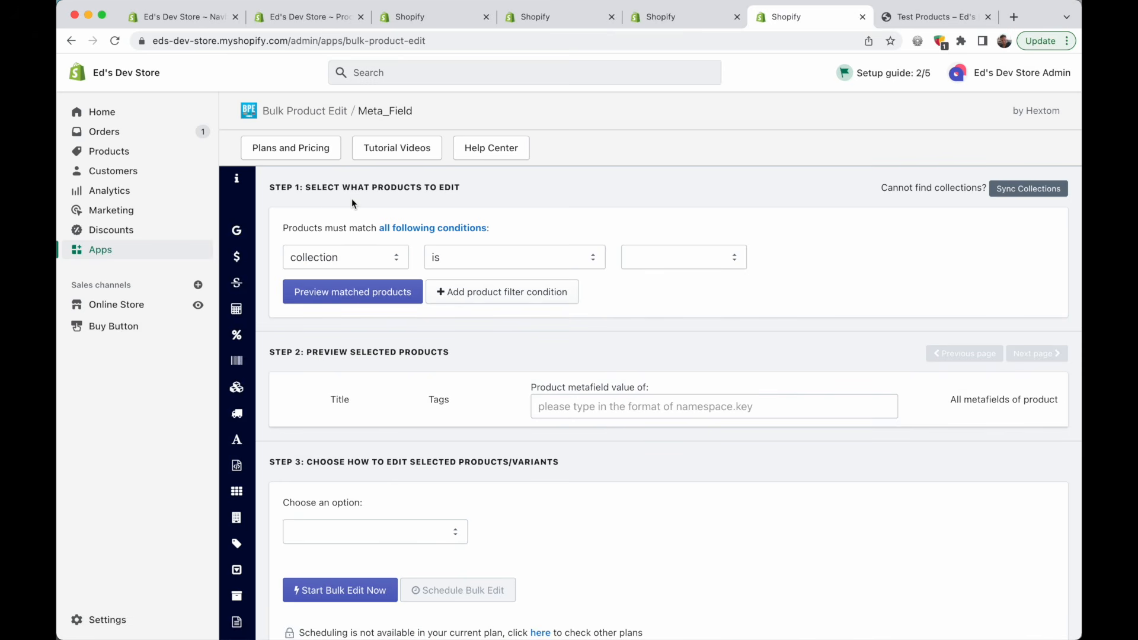
Restrict the bulk edit to products whose tag is size_8
click(343, 256)
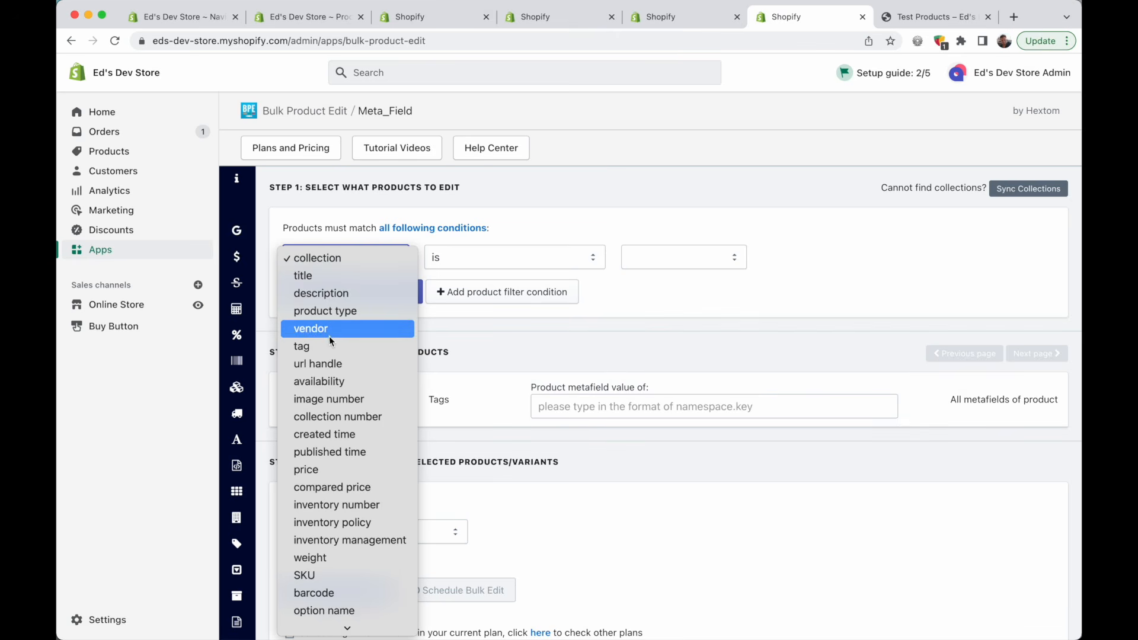
click(322, 225)
click(321, 249)
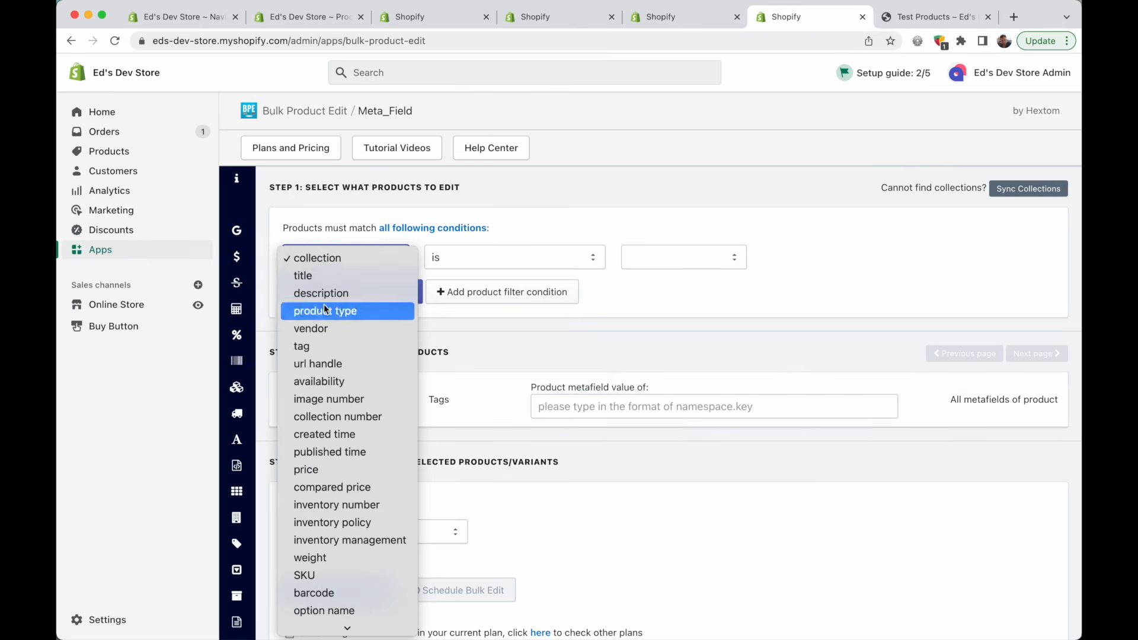
click(323, 346)
click(680, 249)
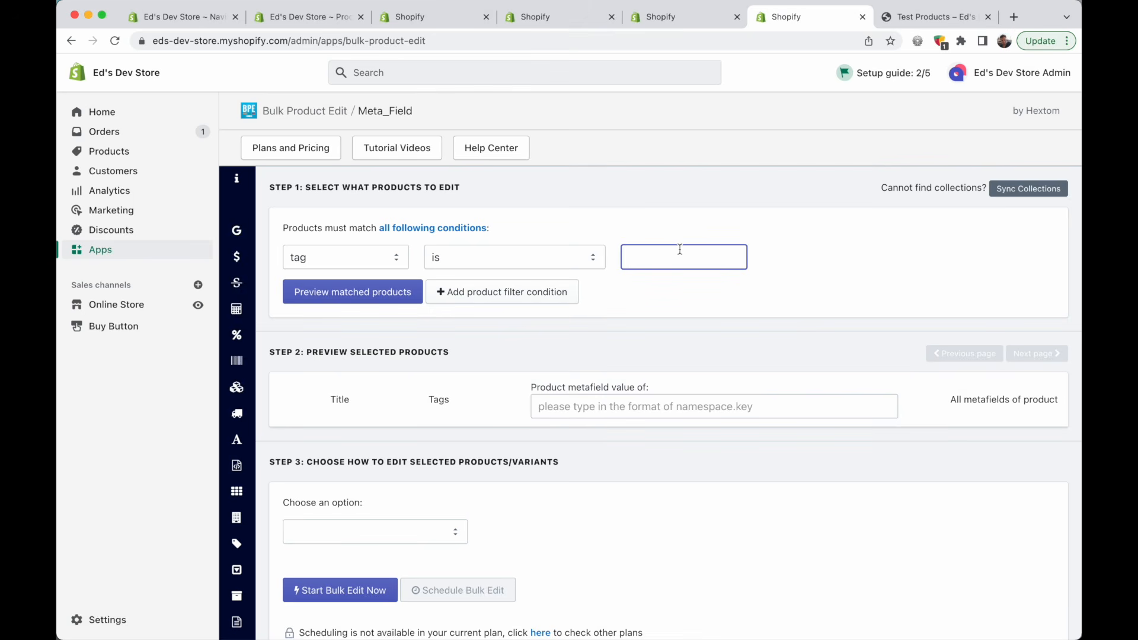
text(size_8)
Set the bulk edit to add a single line text meta field to products with namespace filters, key size and value 8
scroll(641, 272, down, 5)
click(397, 342)
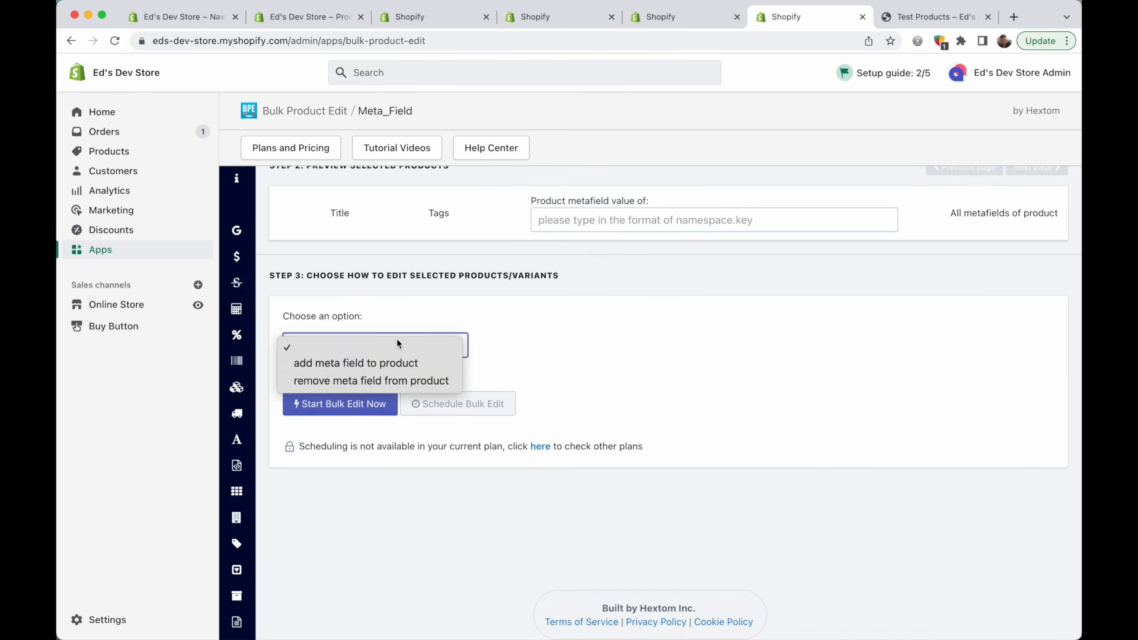
click(311, 363)
click(401, 397)
text(filters)
click(388, 434)
text(size)
click(416, 505)
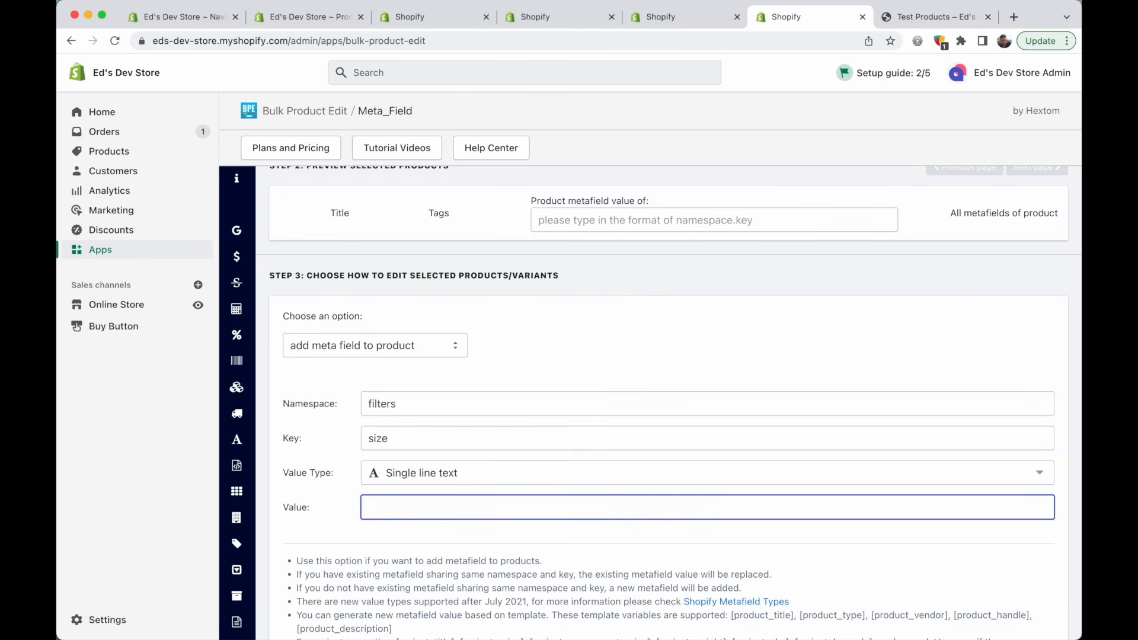
click(382, 543)
Review the bulk edit's tag condition, product preview section and metafield settings, including the usage notes
scroll(382, 543, down, 5)
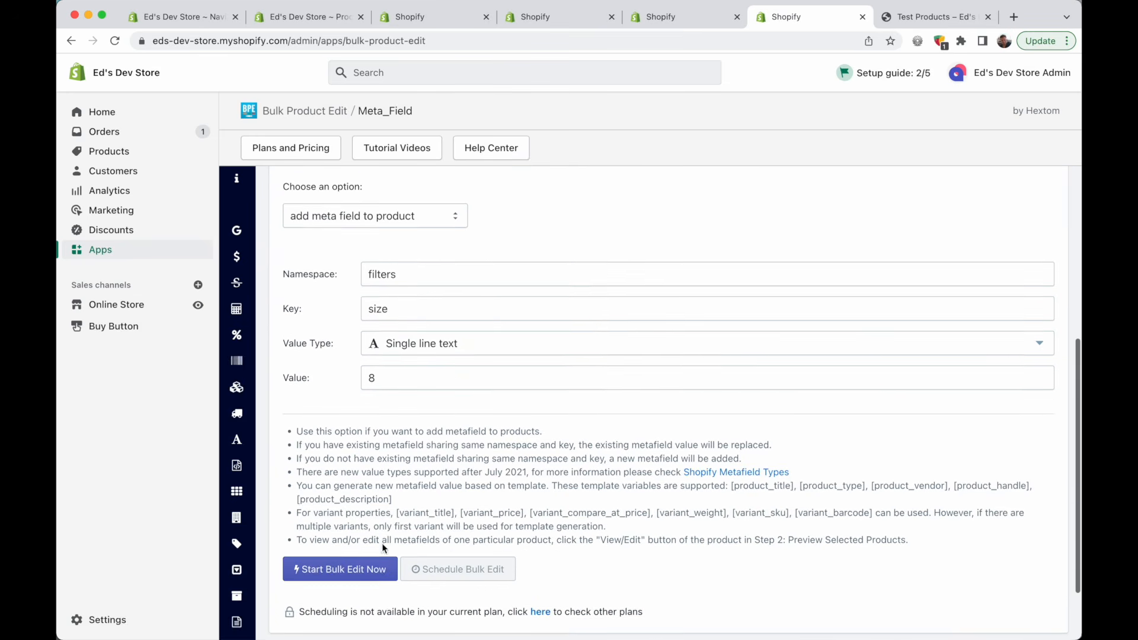
scroll(382, 543, up, 5)
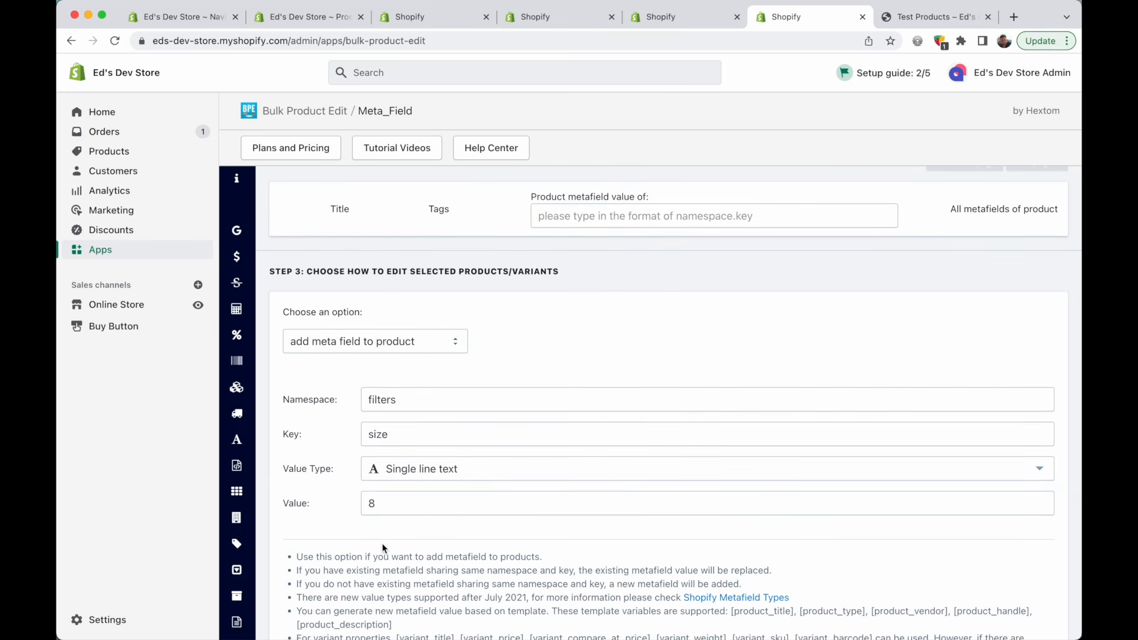
scroll(382, 543, up, 3)
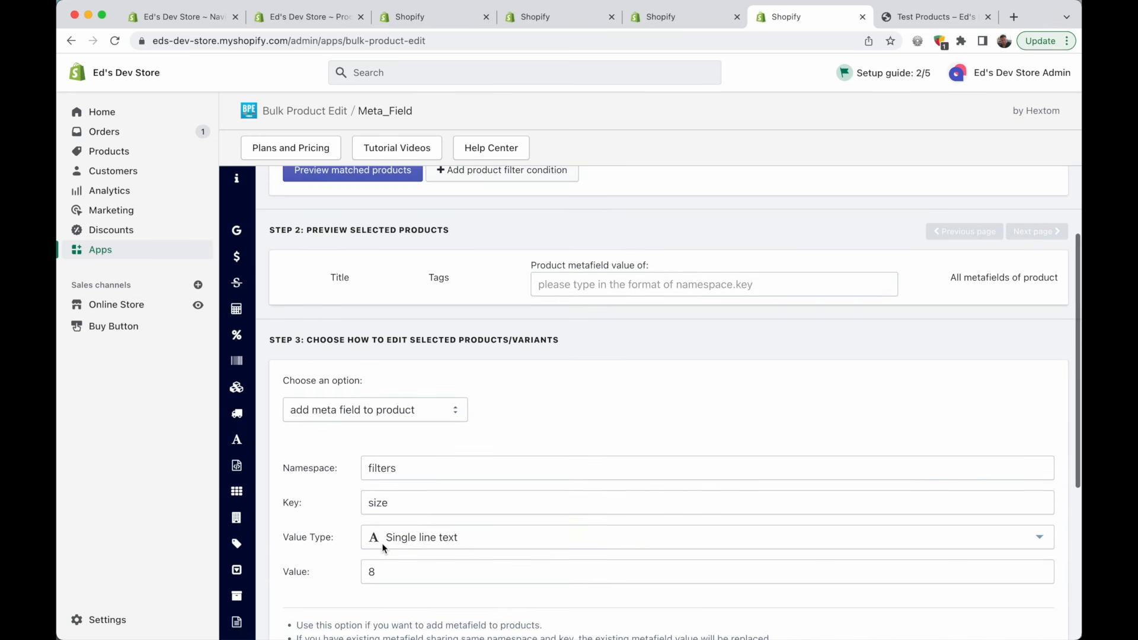
scroll(382, 543, up, 4)
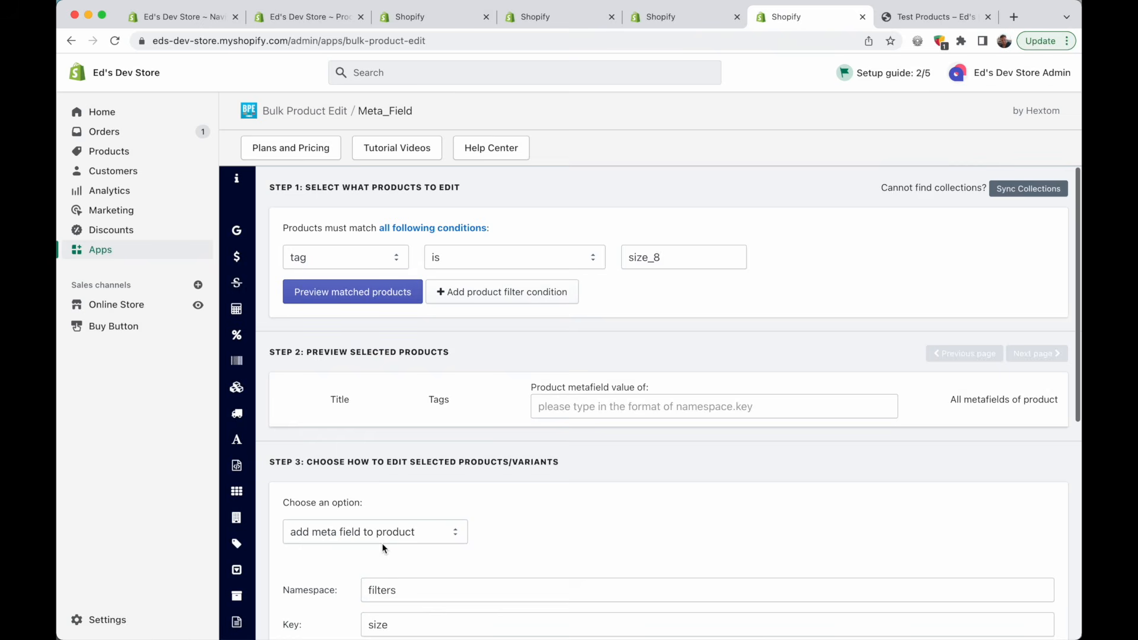
scroll(683, 262, down, 1)
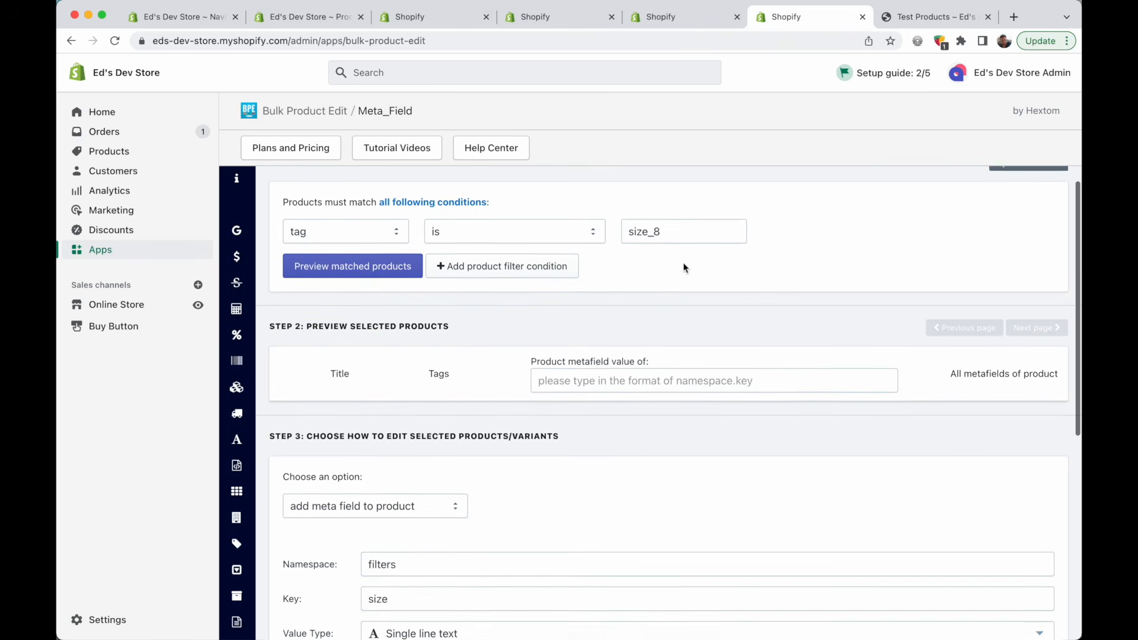
scroll(694, 243, down, 3)
scroll(694, 245, up, 4)
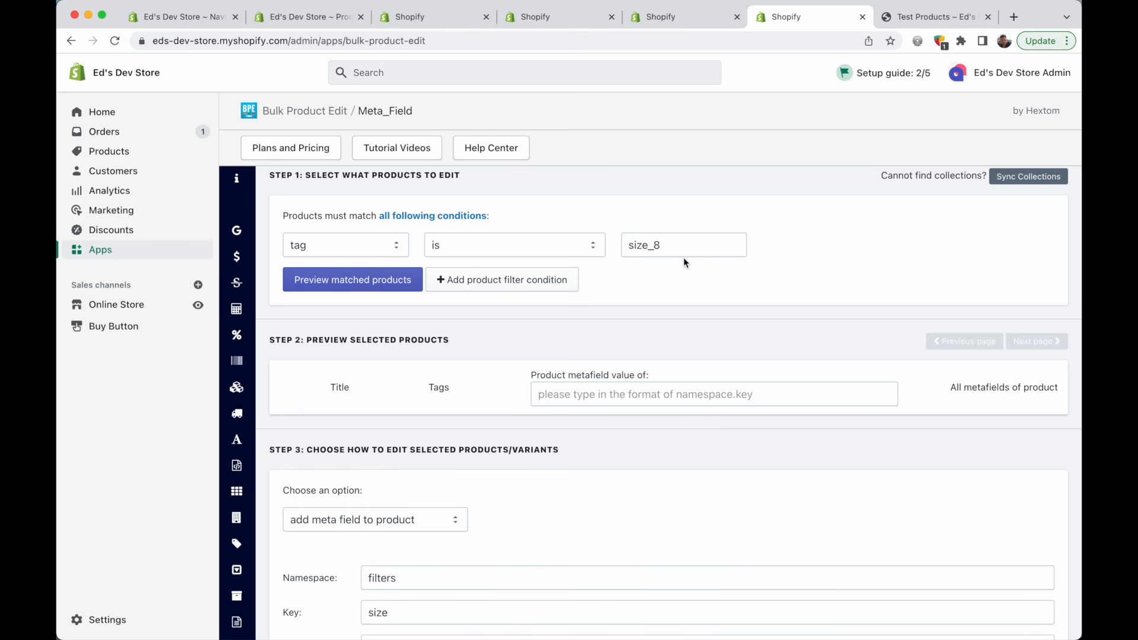
scroll(684, 262, down, 1)
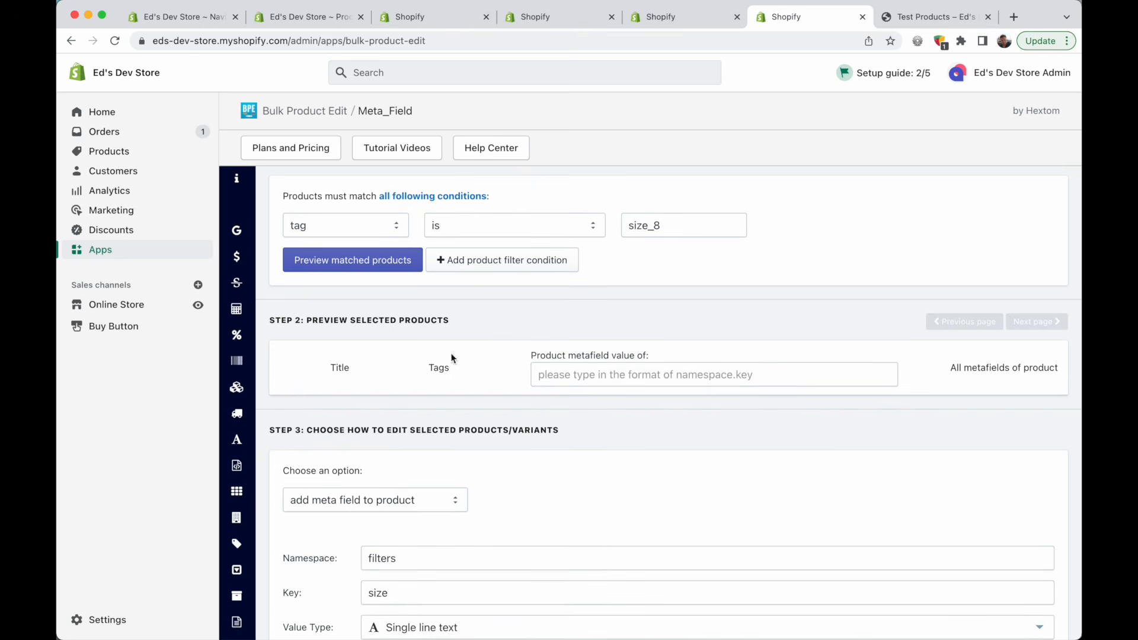
scroll(646, 463, down, 8)
scroll(646, 464, up, 9)
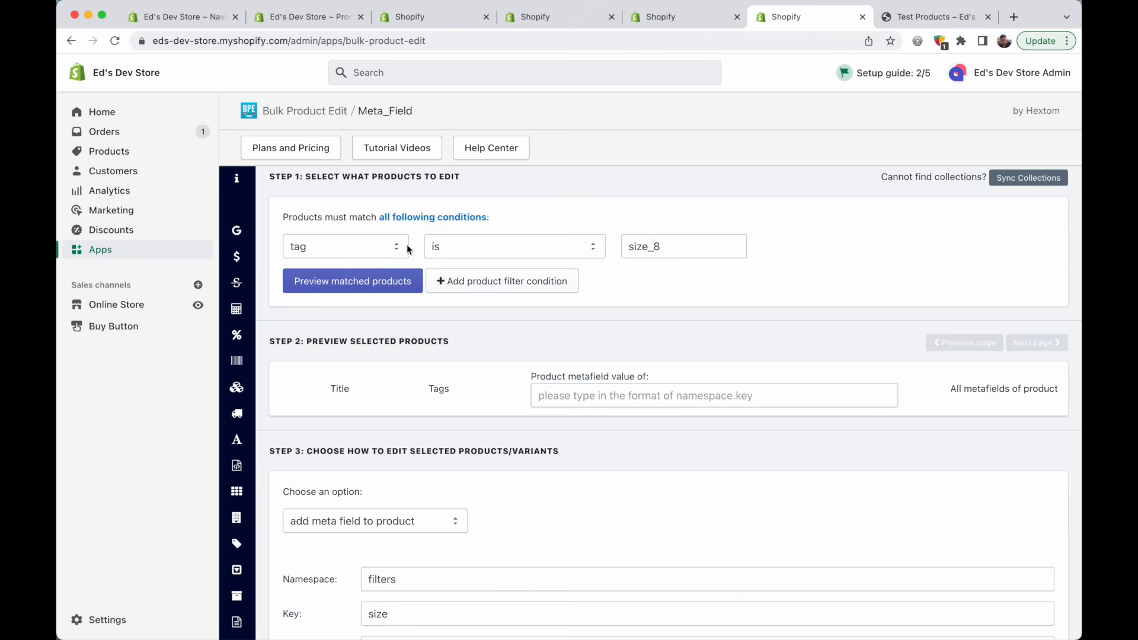
scroll(691, 287, down, 10)
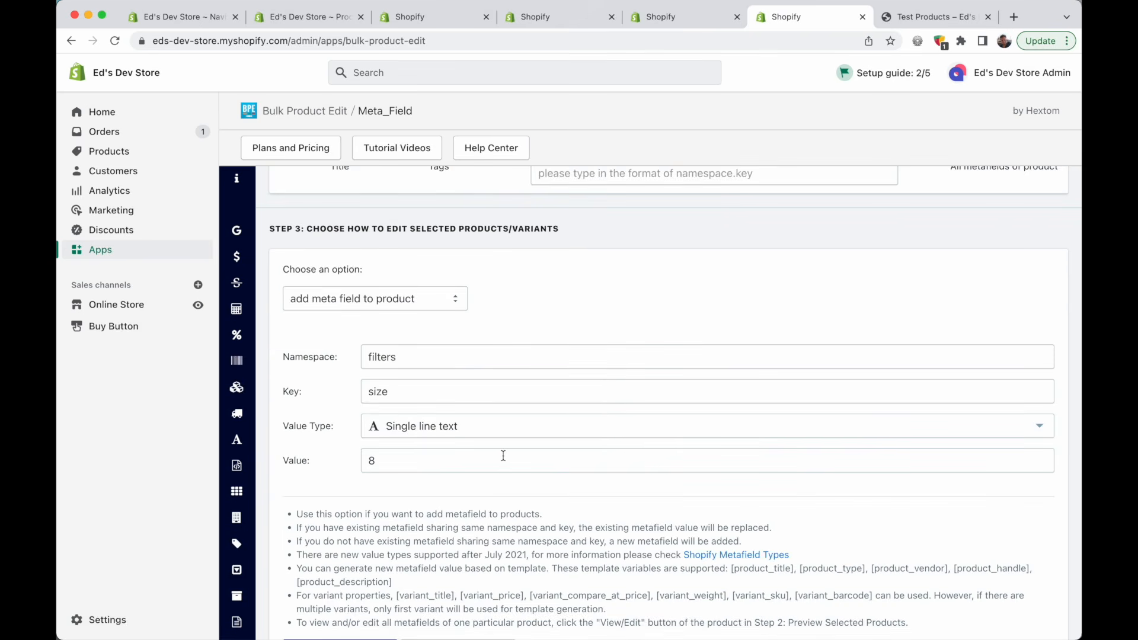
Revisit the Metafields Guru editor, the Matrixify export and the Bulk Product Edit metafield page for comparison
click(566, 17)
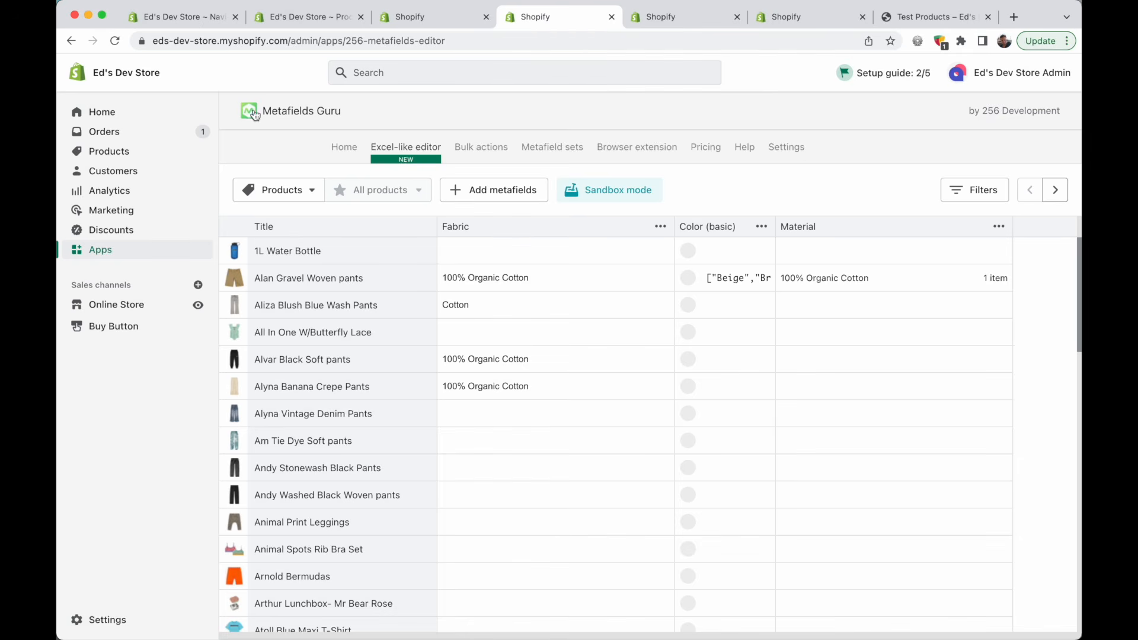
click(665, 24)
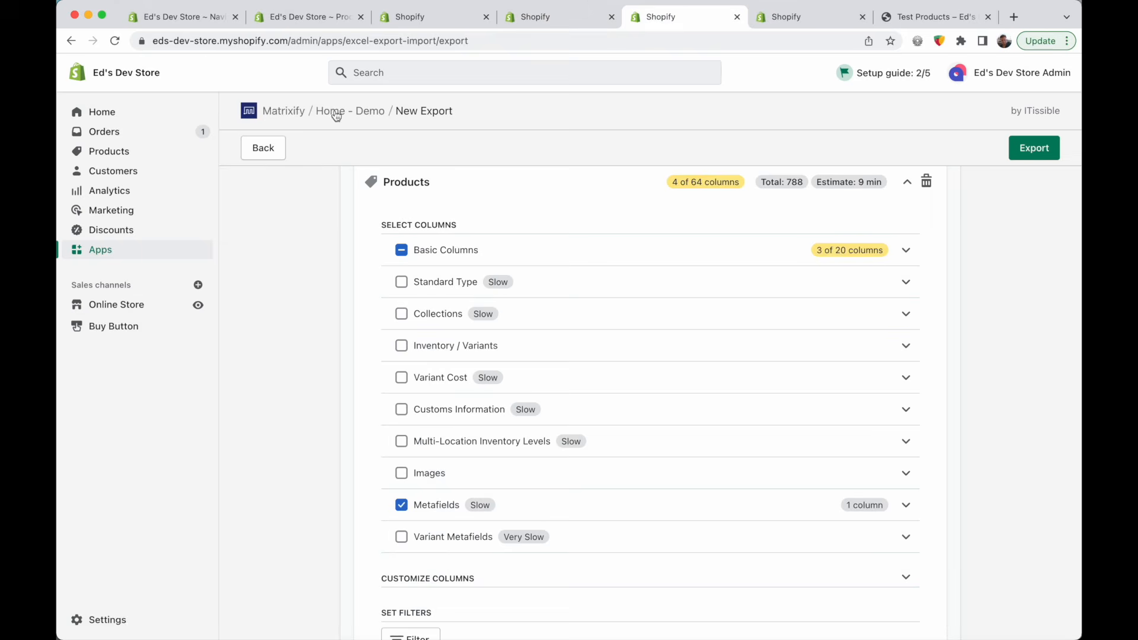
click(759, 24)
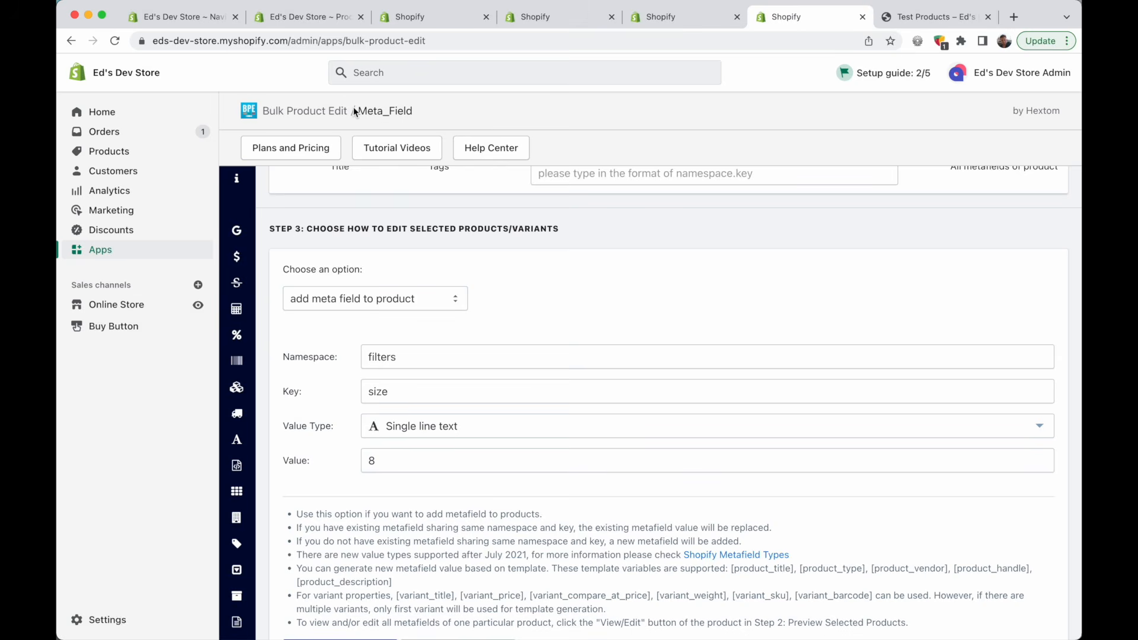
Open the Alan Gravel Woven pants product from the products list and view the lower part of its page
click(320, 19)
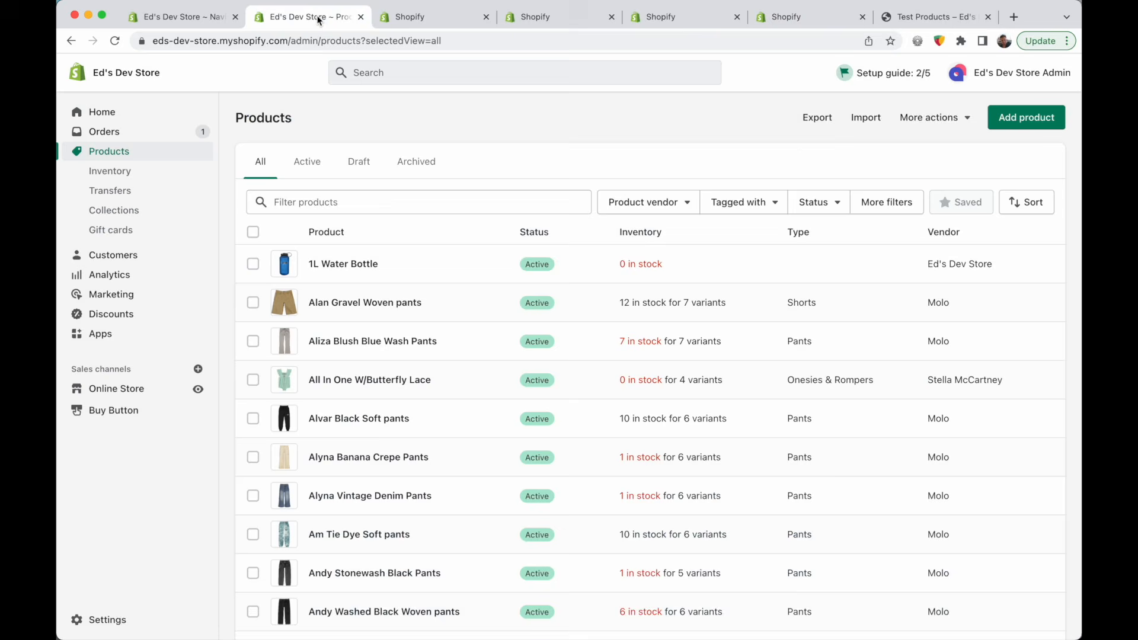
click(361, 303)
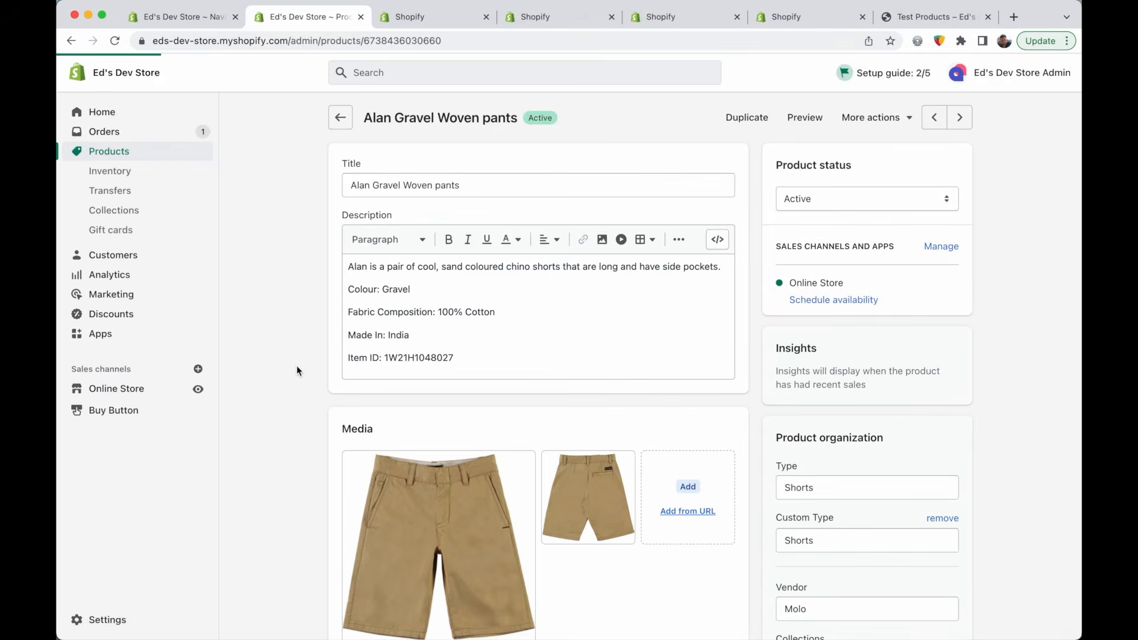
scroll(296, 366, down, 20)
Add the Material metafield (product.metafields.filters.material) to the collection and search filters and save the change
click(194, 18)
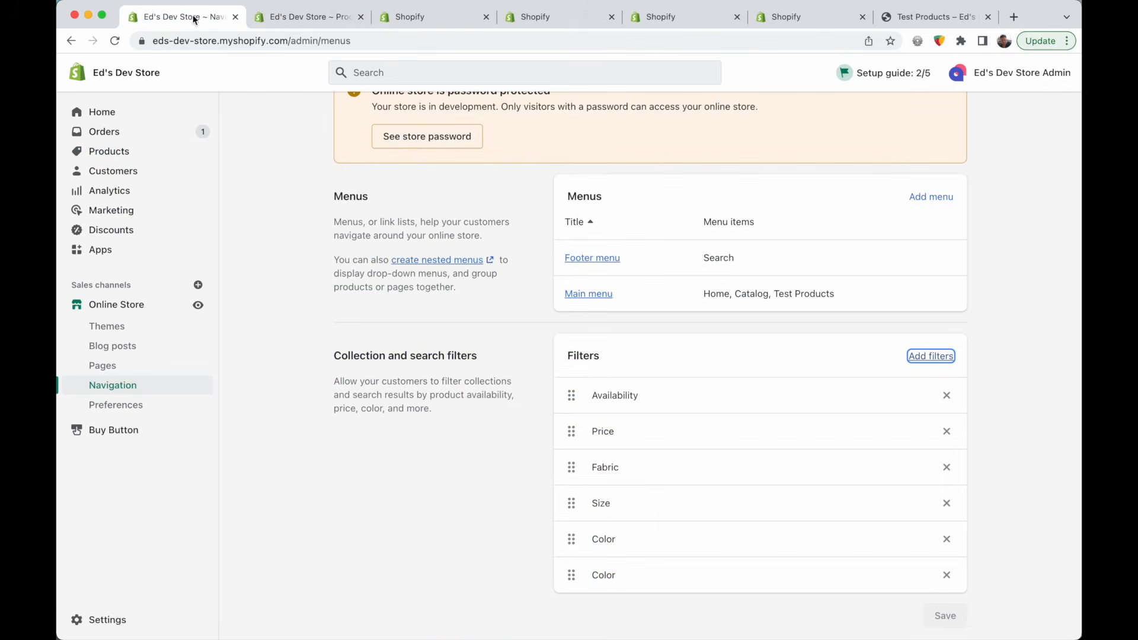
click(928, 358)
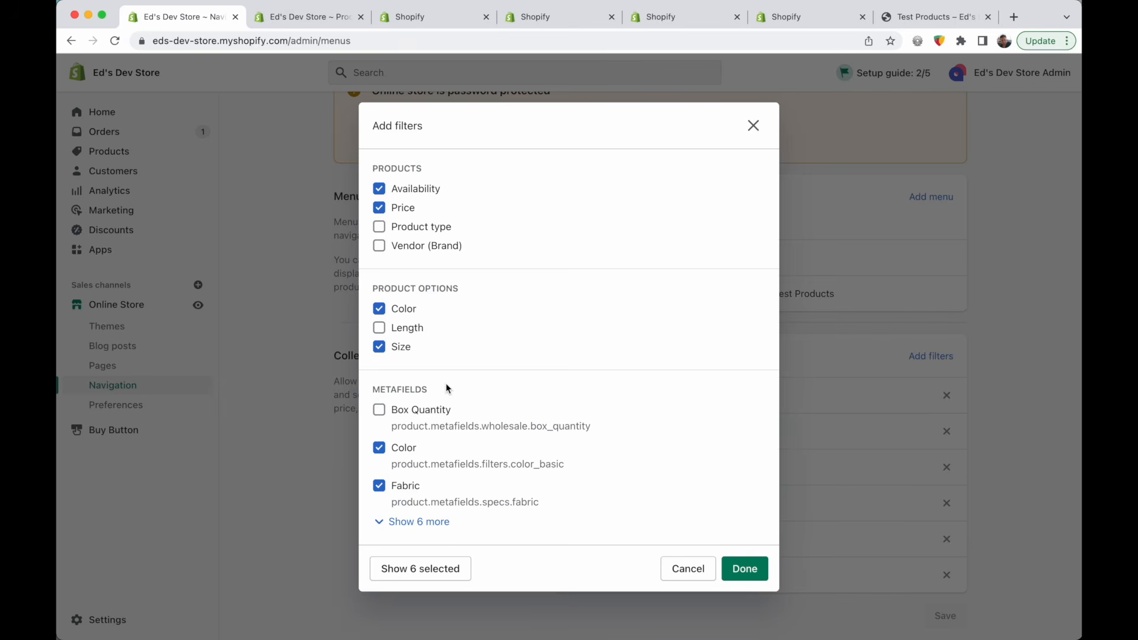
click(419, 522)
scroll(419, 534, down, 1)
scroll(419, 522, down, 4)
click(379, 332)
scroll(473, 322, up, 1)
scroll(472, 322, up, 2)
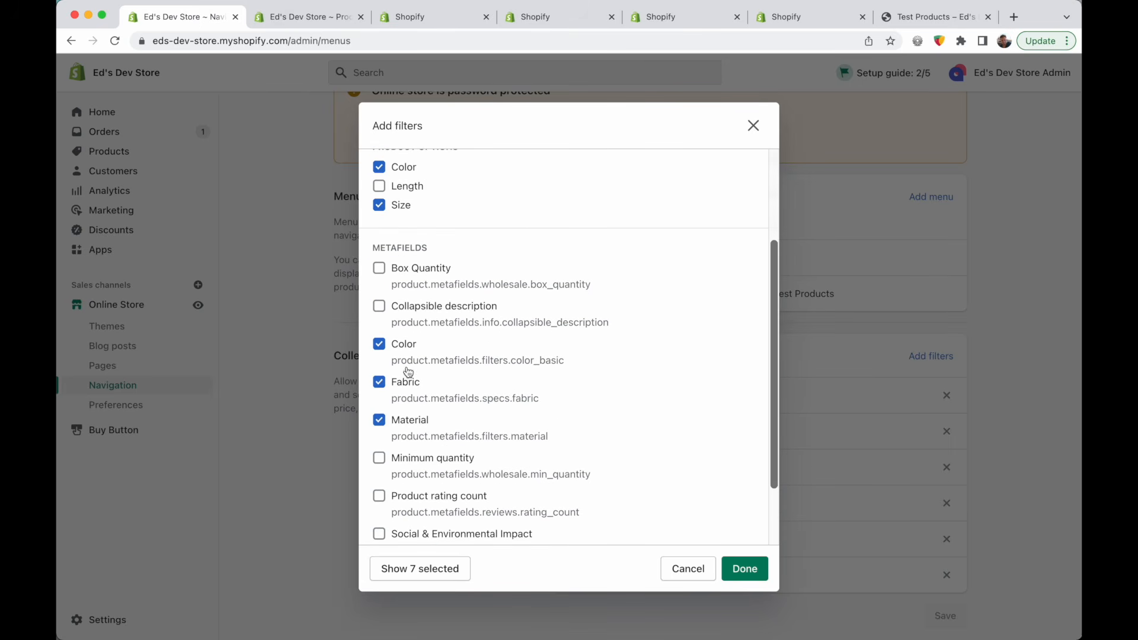
click(744, 557)
click(947, 74)
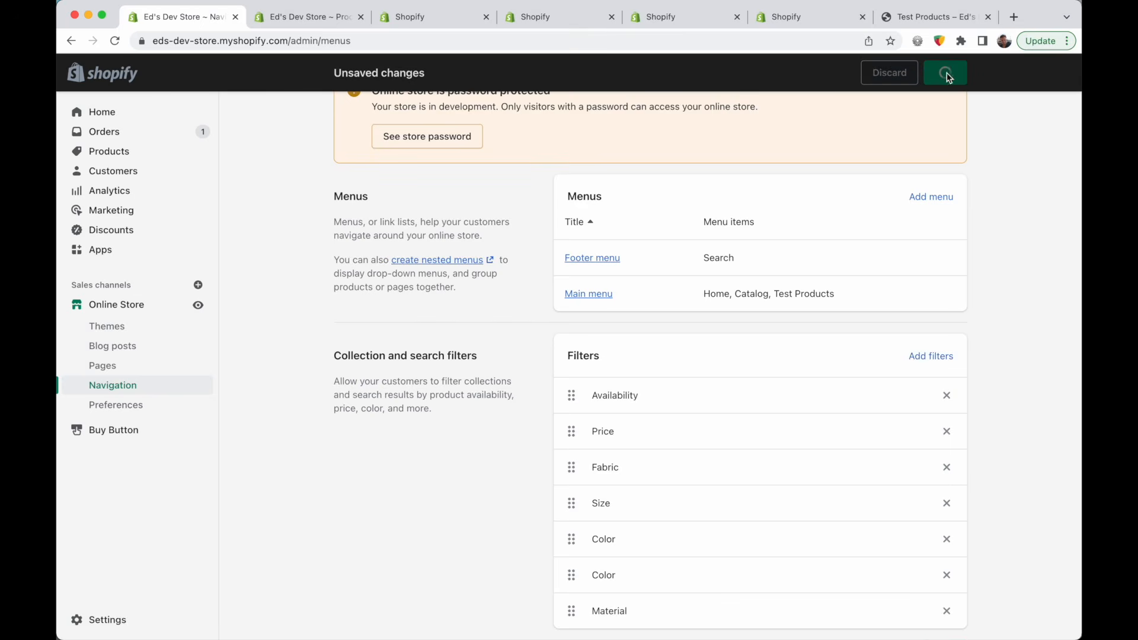
Reload the Test Products collection on the storefront and examine the values offered by the Material filter
click(978, 14)
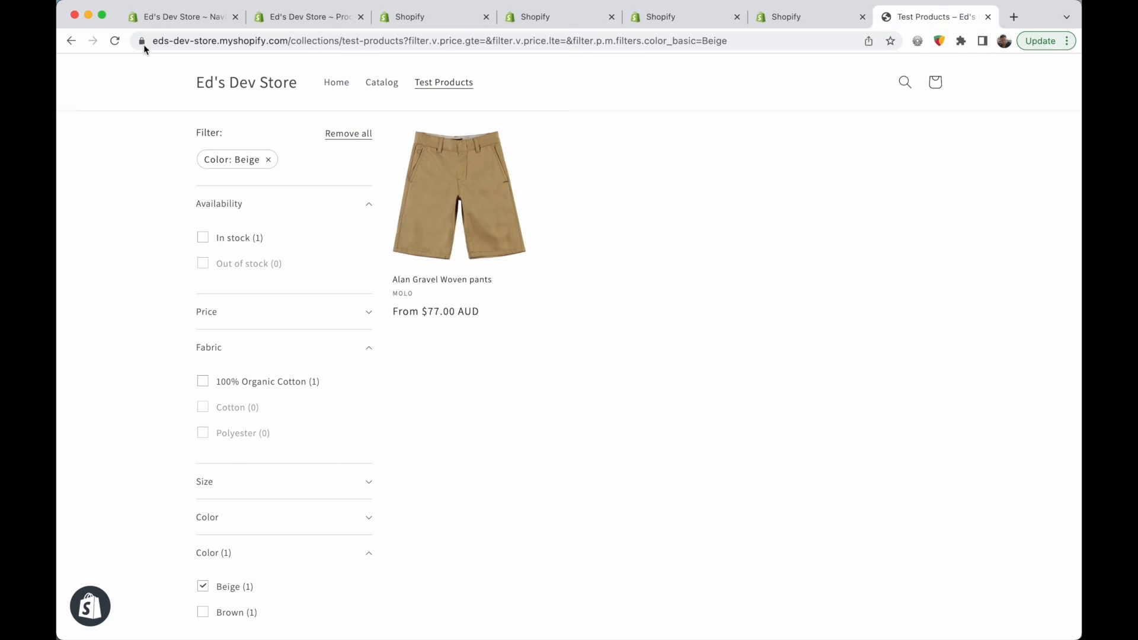
click(119, 42)
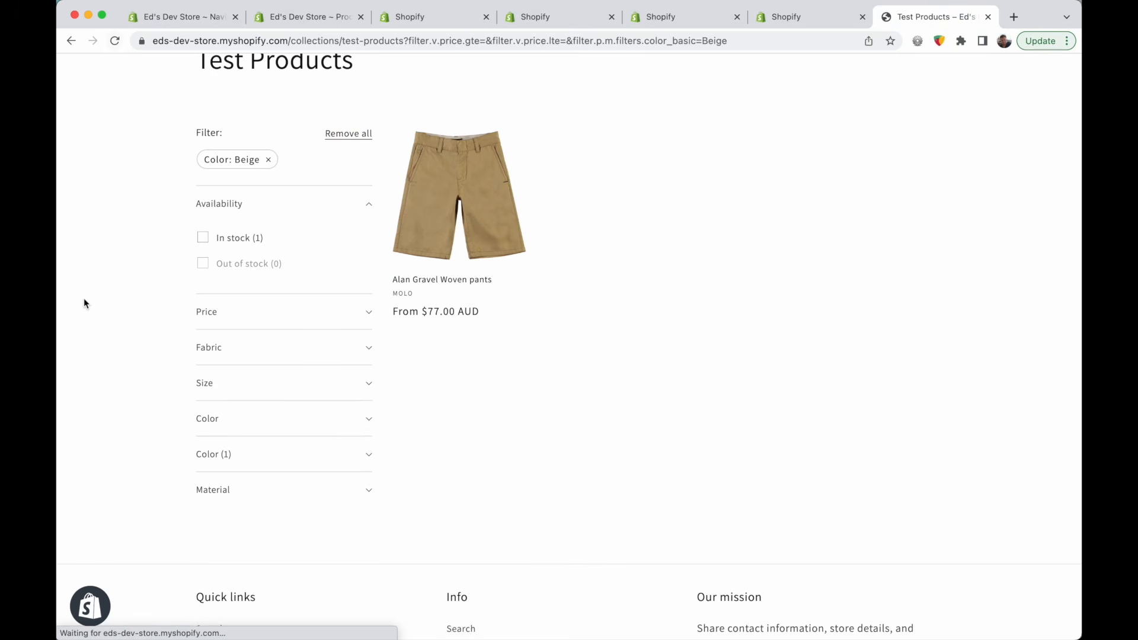
click(247, 487)
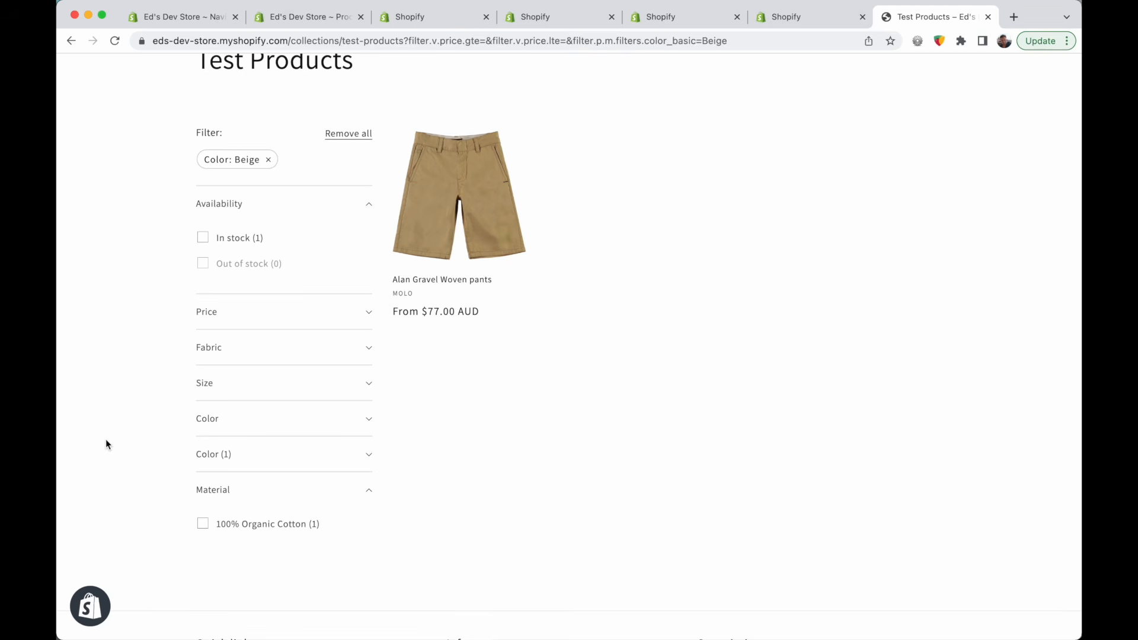
scroll(106, 439, down, 1)
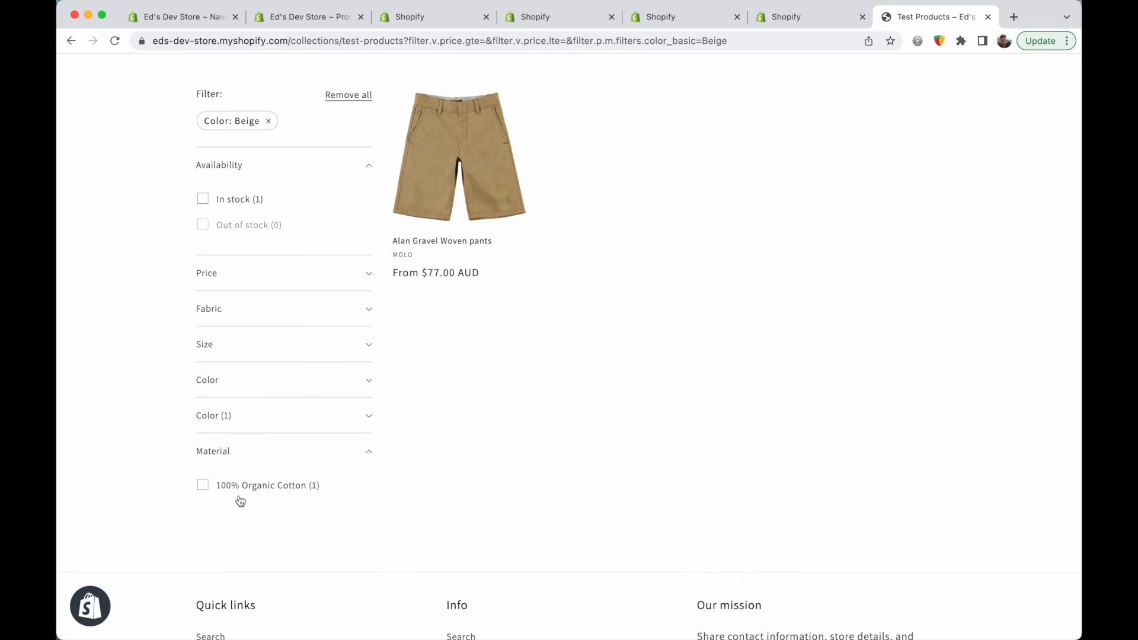
scroll(240, 501, up, 3)
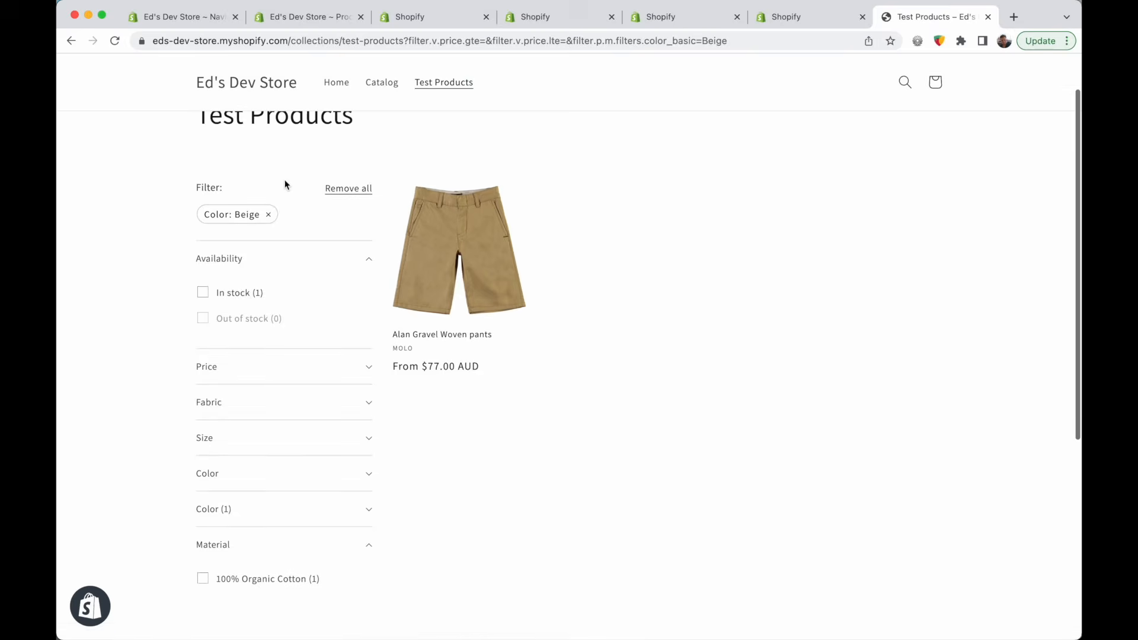
Set the Material metafield of the Aliza Blush Blue Wash Pants product to Cotton and Polyester
key(super+2)
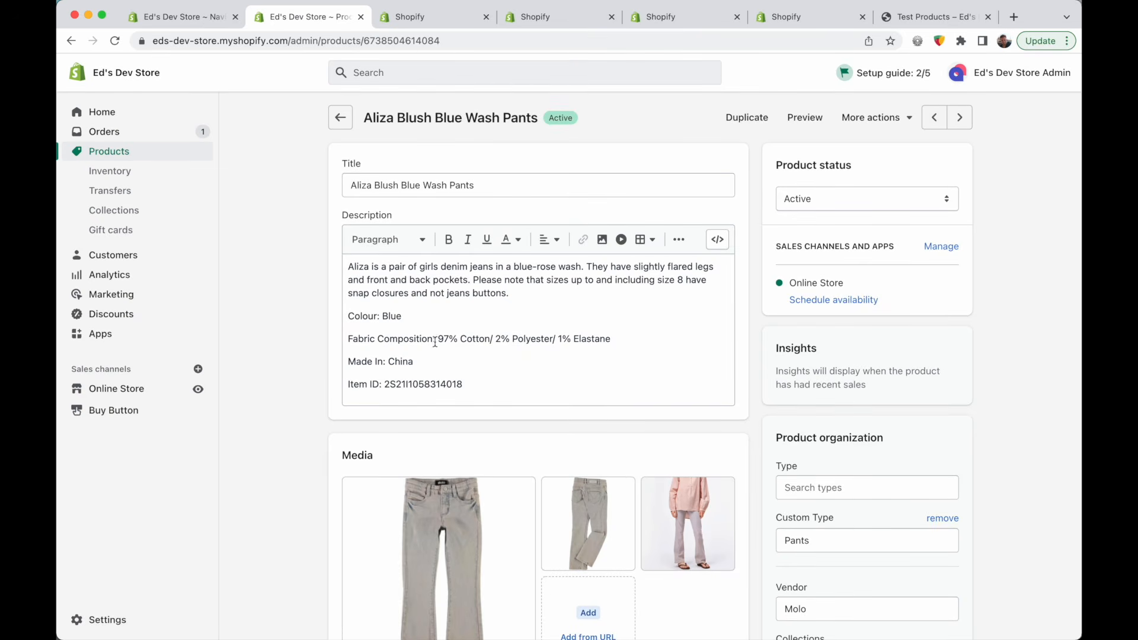
scroll(537, 335, down, 15)
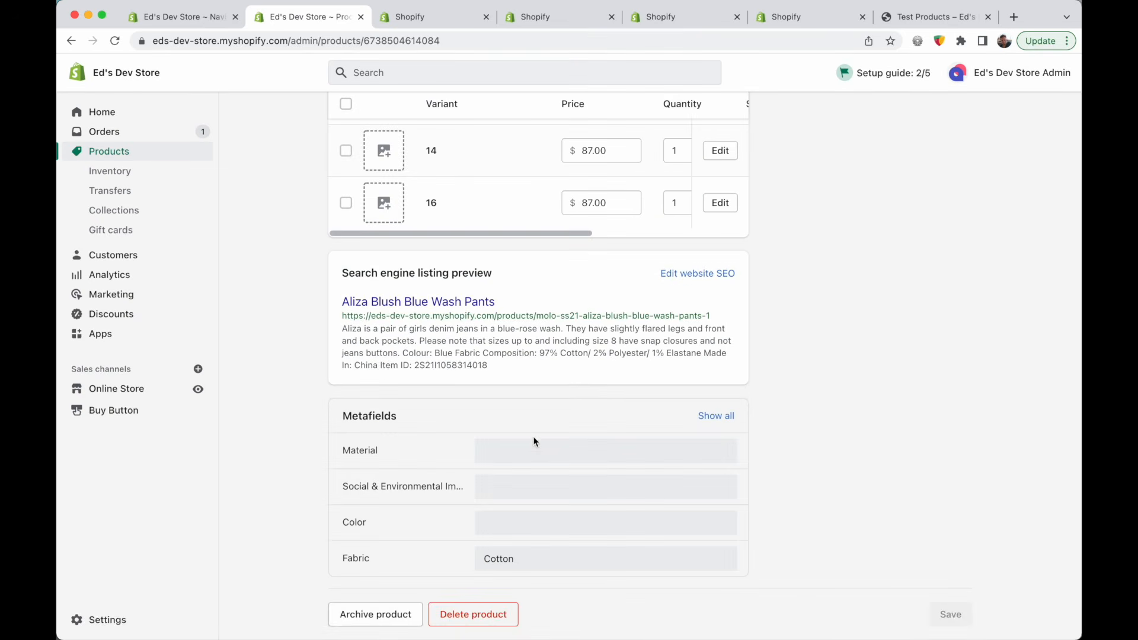
click(519, 449)
click(519, 449)
click(513, 465)
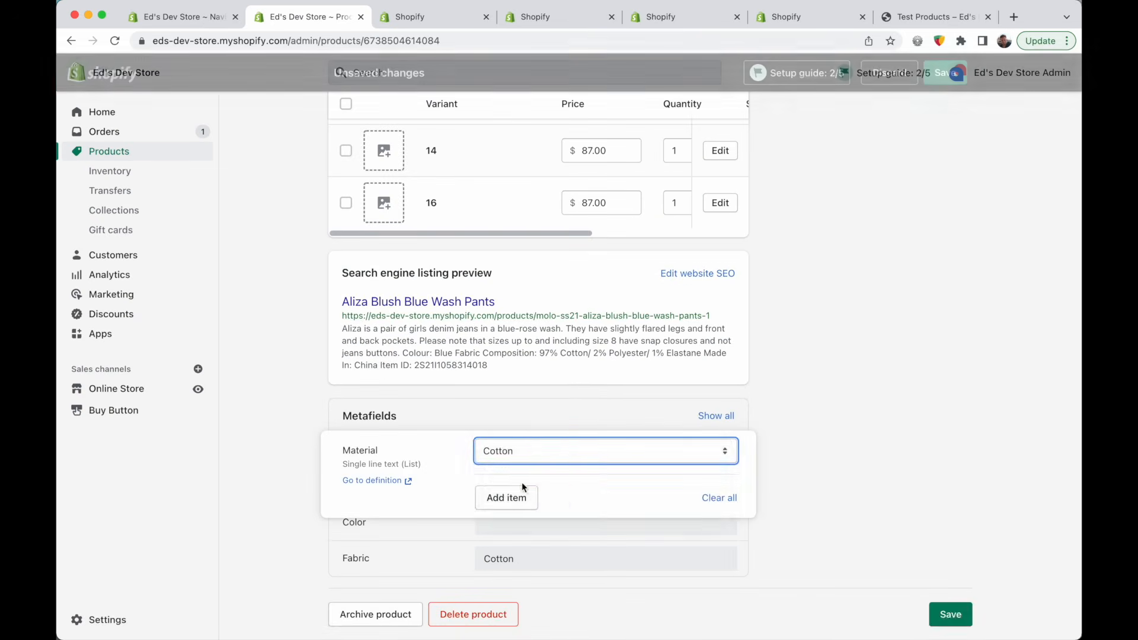
click(512, 499)
click(536, 486)
click(536, 501)
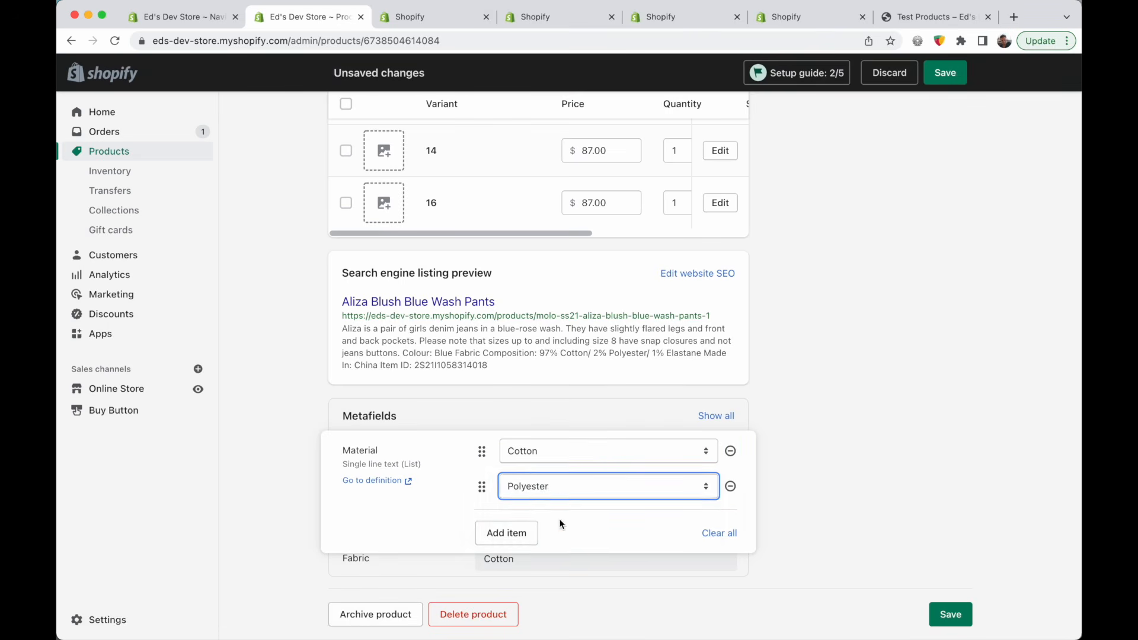
click(830, 478)
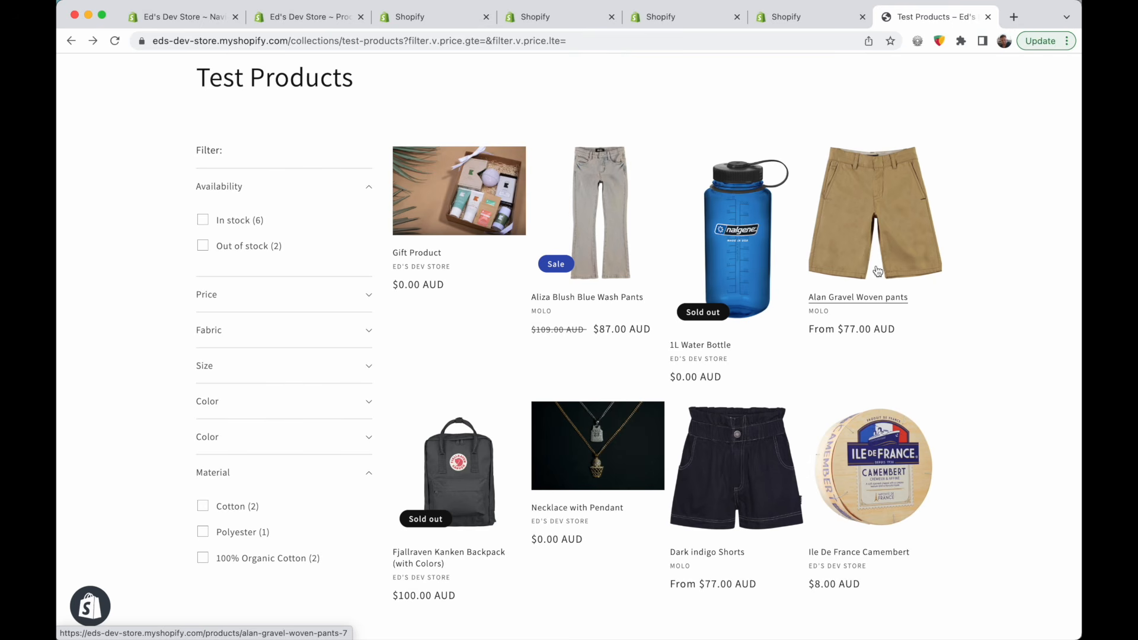
Try the storefront's Material filter on Test Products with Cotton and with 100% Organic Cotton
click(202, 506)
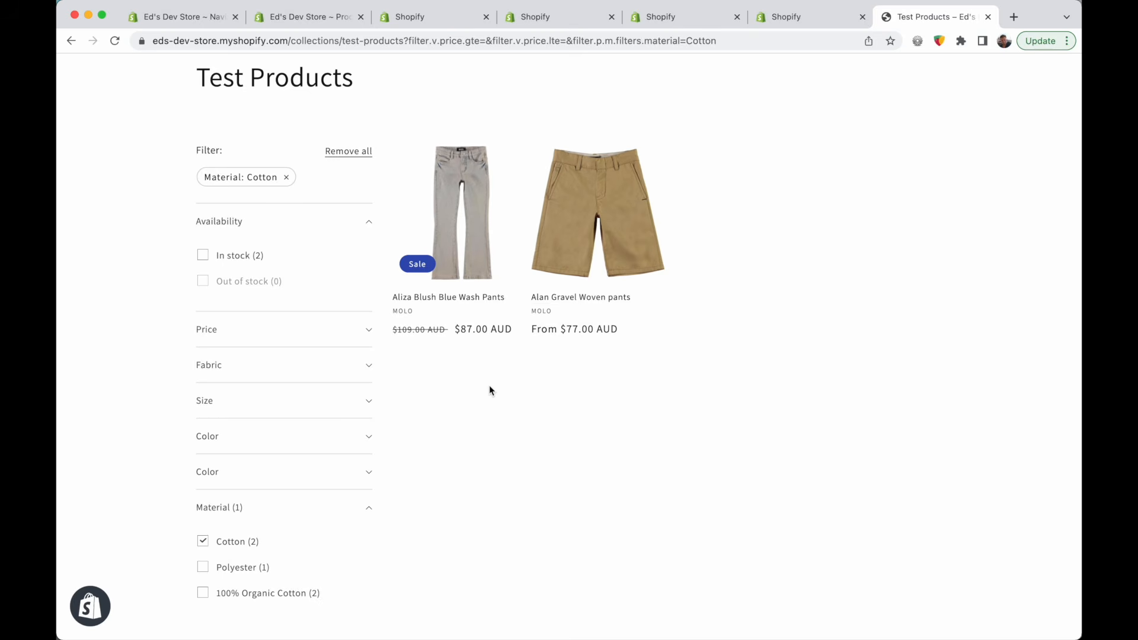
click(203, 551)
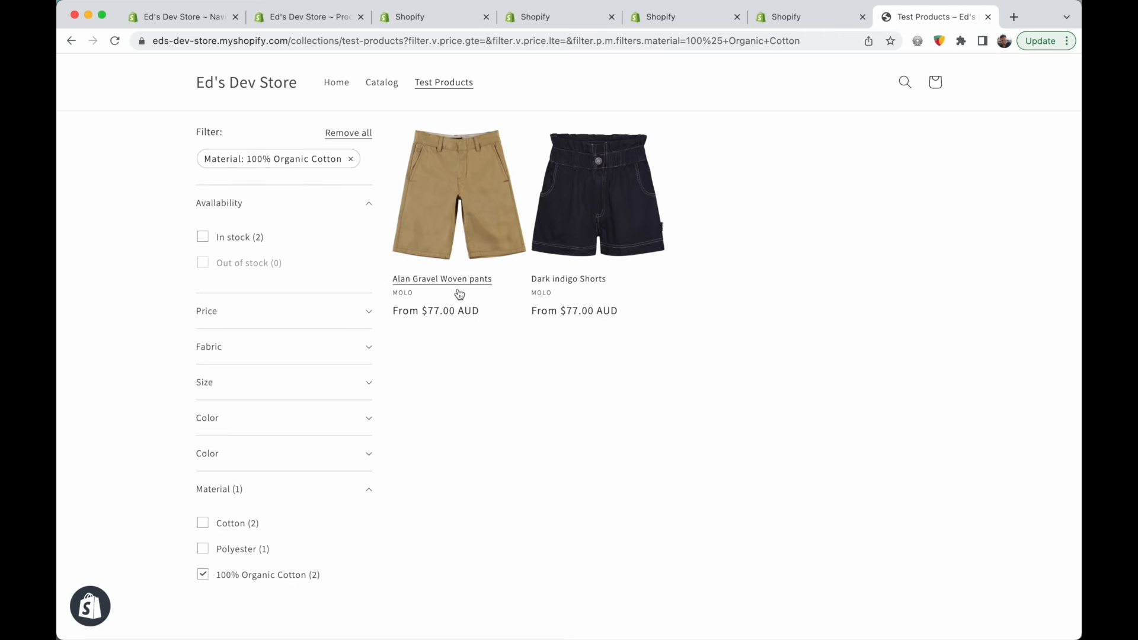
Try the Material filter on Test Products with only Polyester in place of 100% Organic Cotton, and clear the Material selection
click(203, 575)
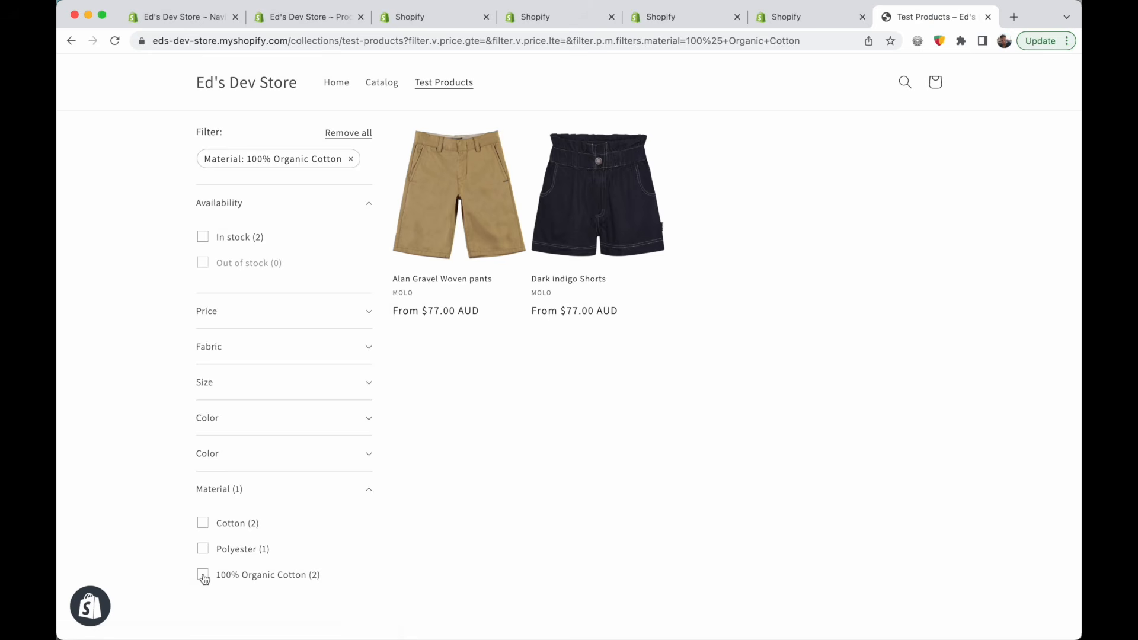
click(203, 514)
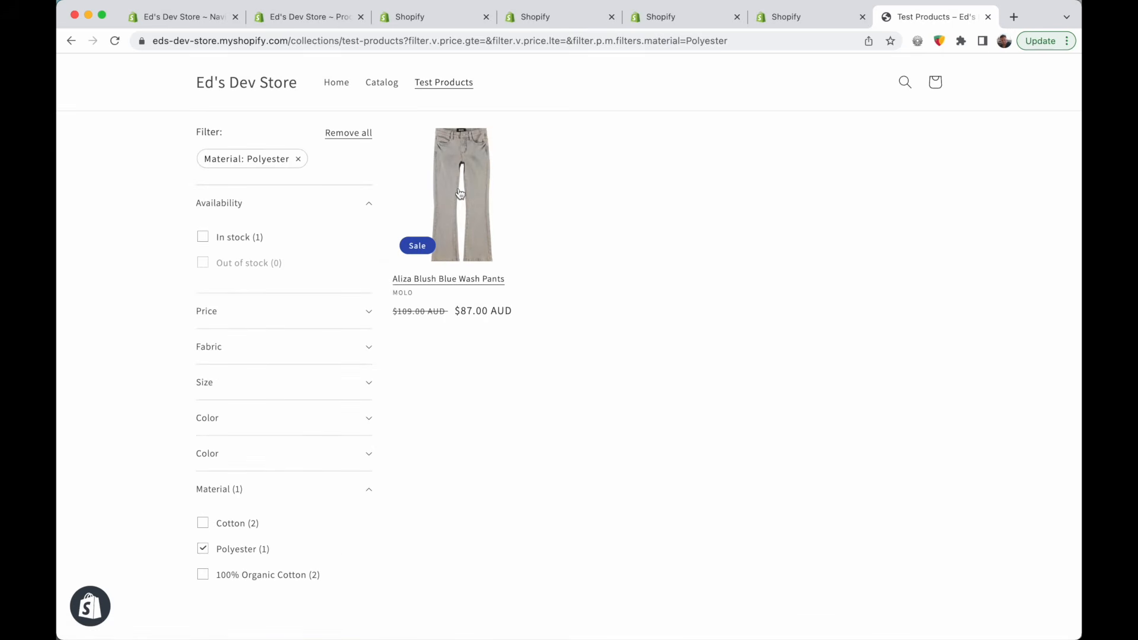
click(202, 550)
click(202, 487)
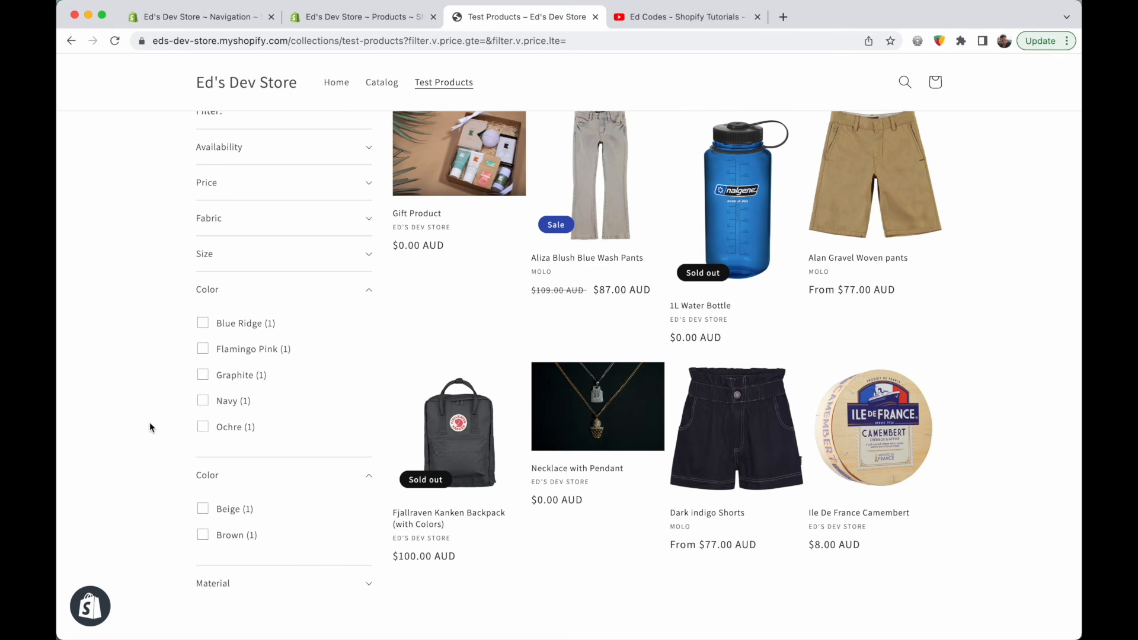
Review the Add filters list in the store admin and the Shopify tutorial playlists on YouTube, and return to the storefront collection
click(193, 18)
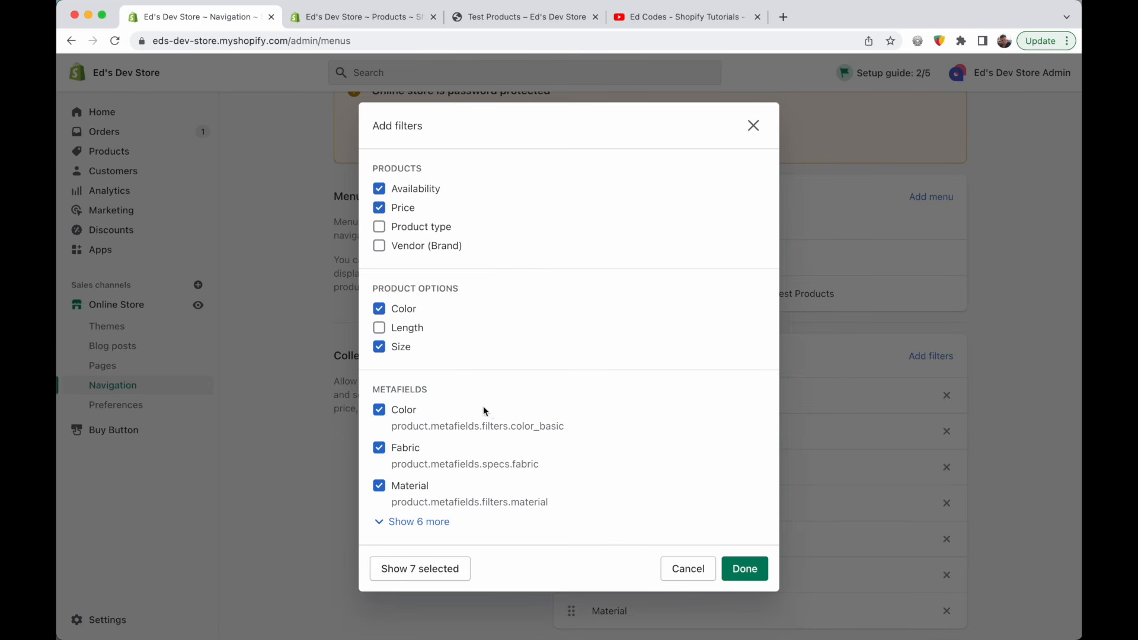
click(681, 16)
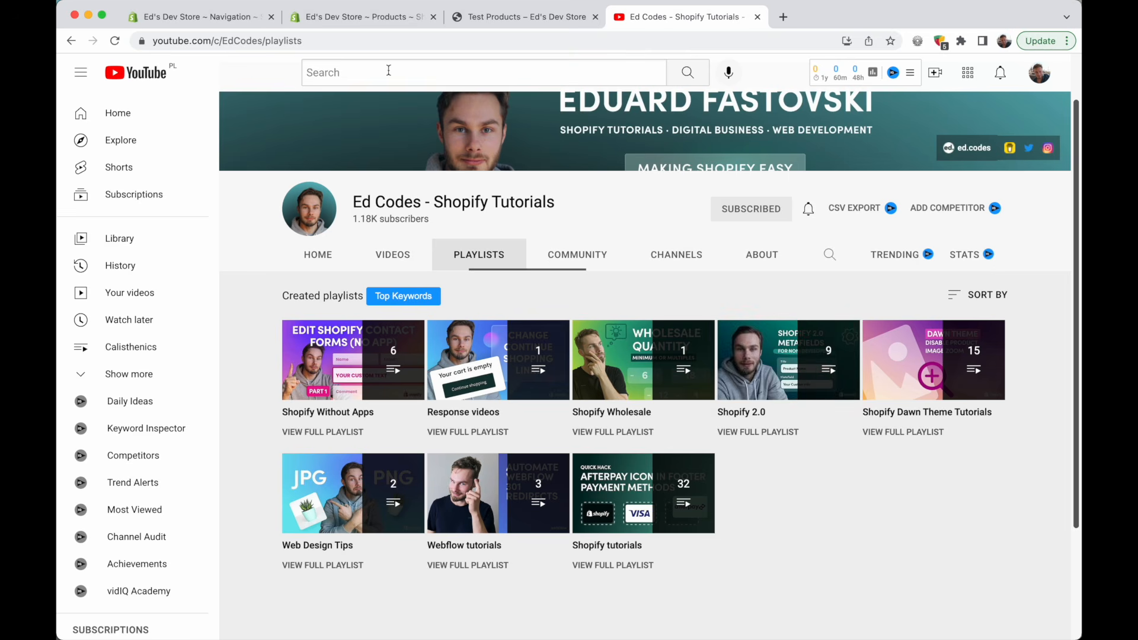
click(521, 16)
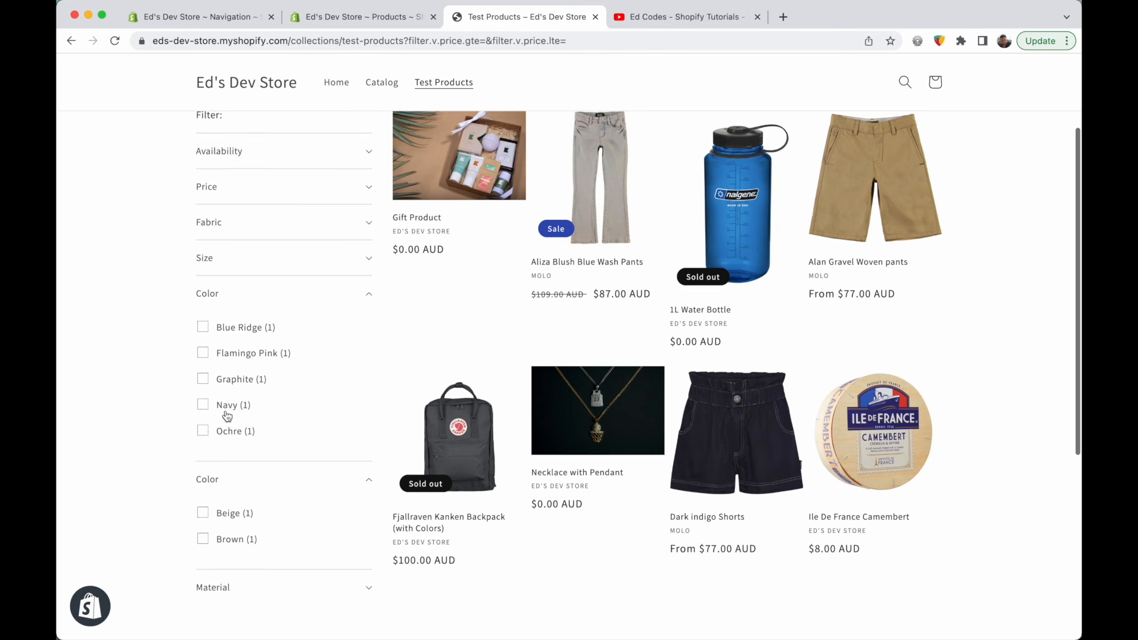
Open the Fjallraven Kanken Backpack (with Colors) product in its own tab and preview its color variants, ending on Blue Ridge
scroll(227, 416, up, 2)
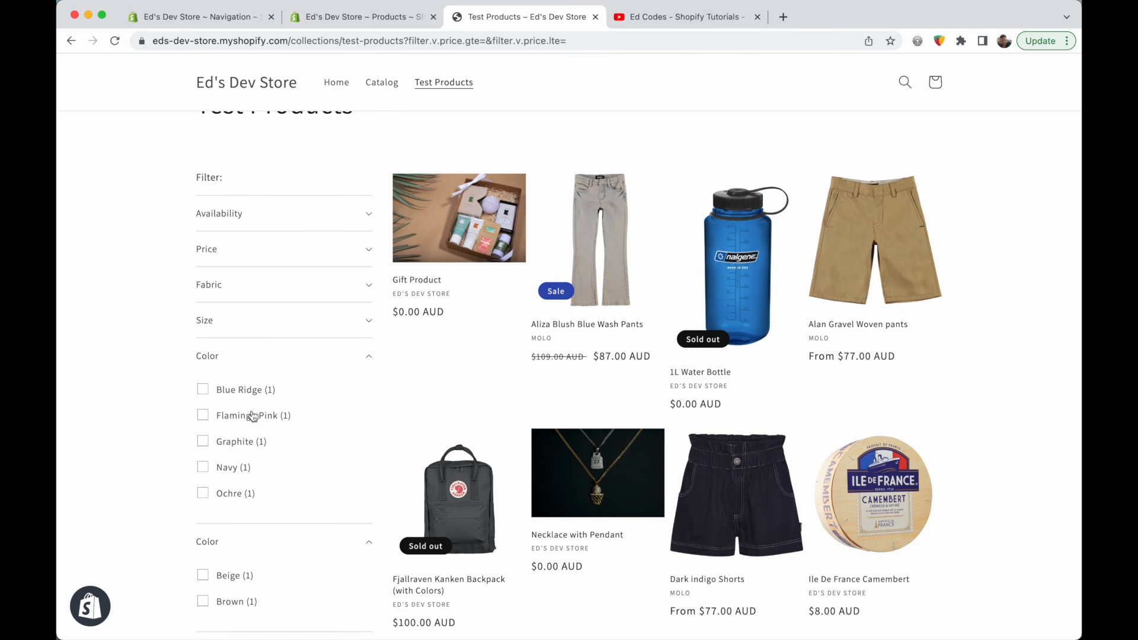
super+click(468, 491)
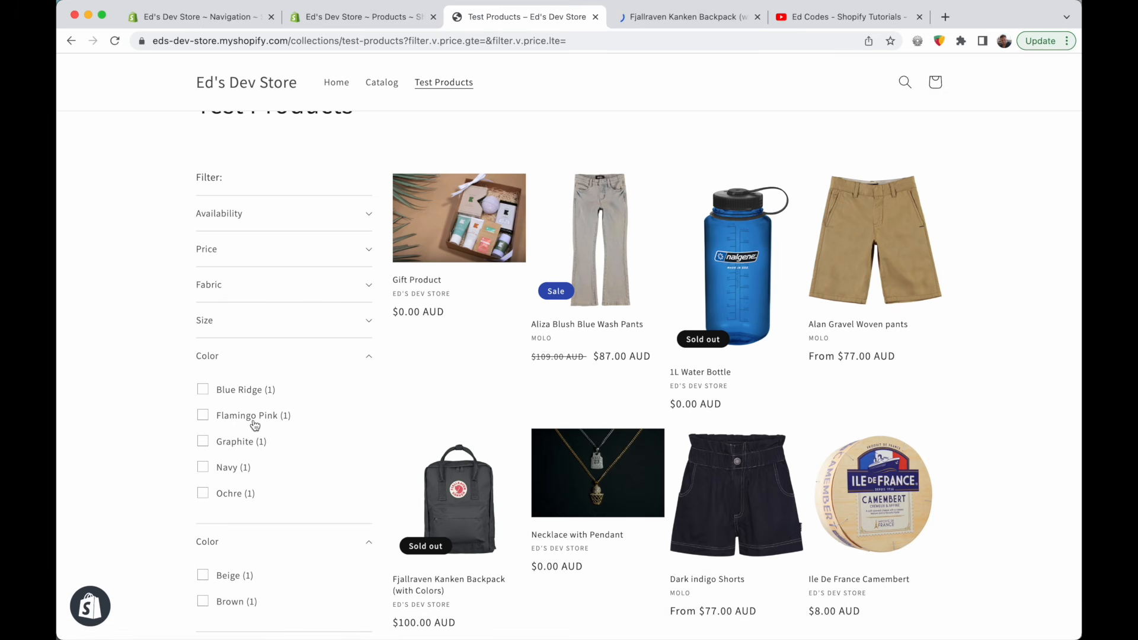
click(206, 19)
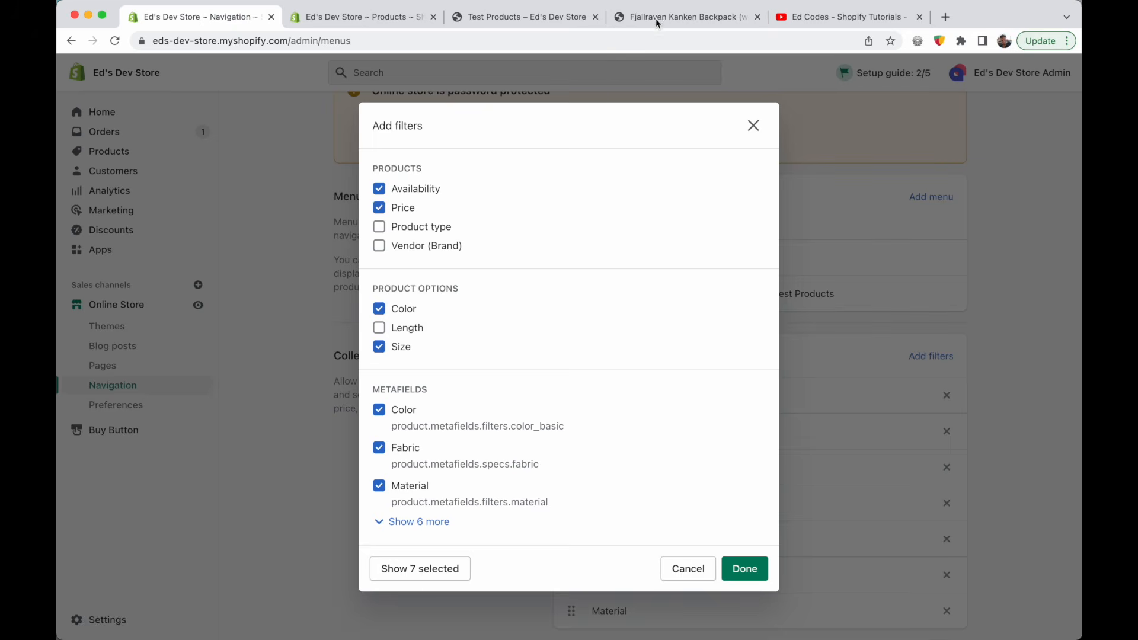
click(557, 20)
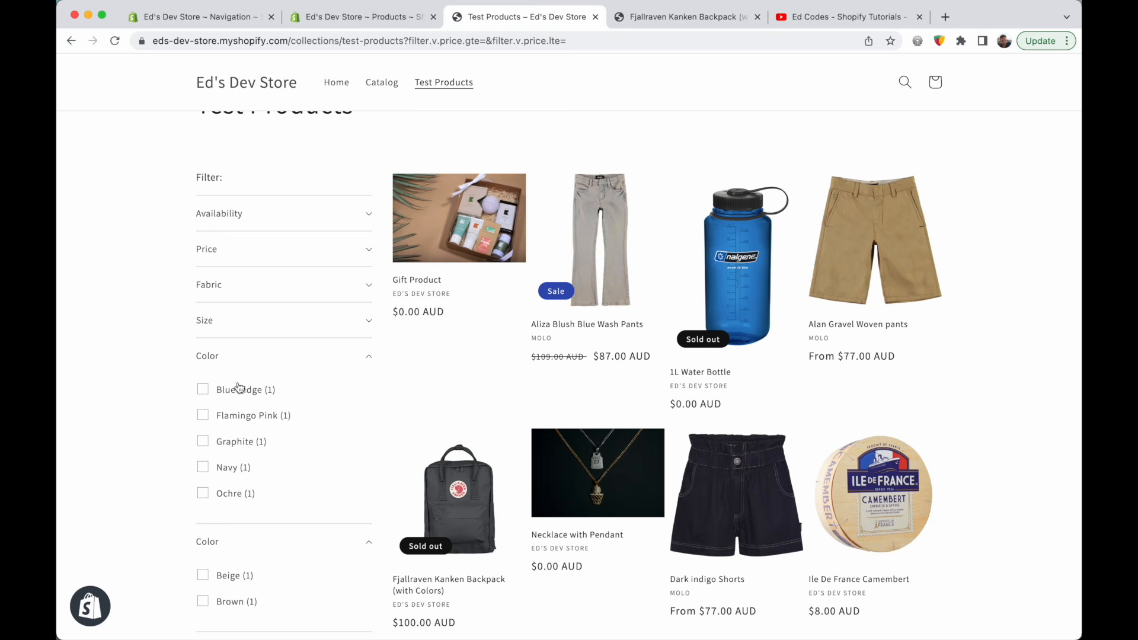
click(641, 18)
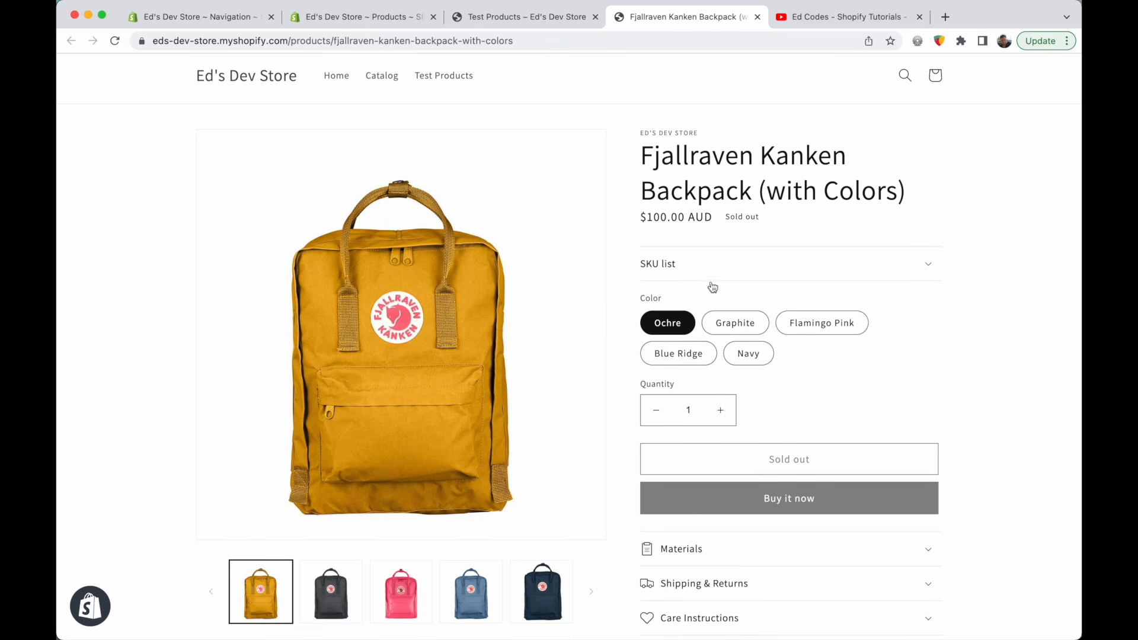
click(829, 324)
click(728, 325)
click(668, 325)
click(830, 324)
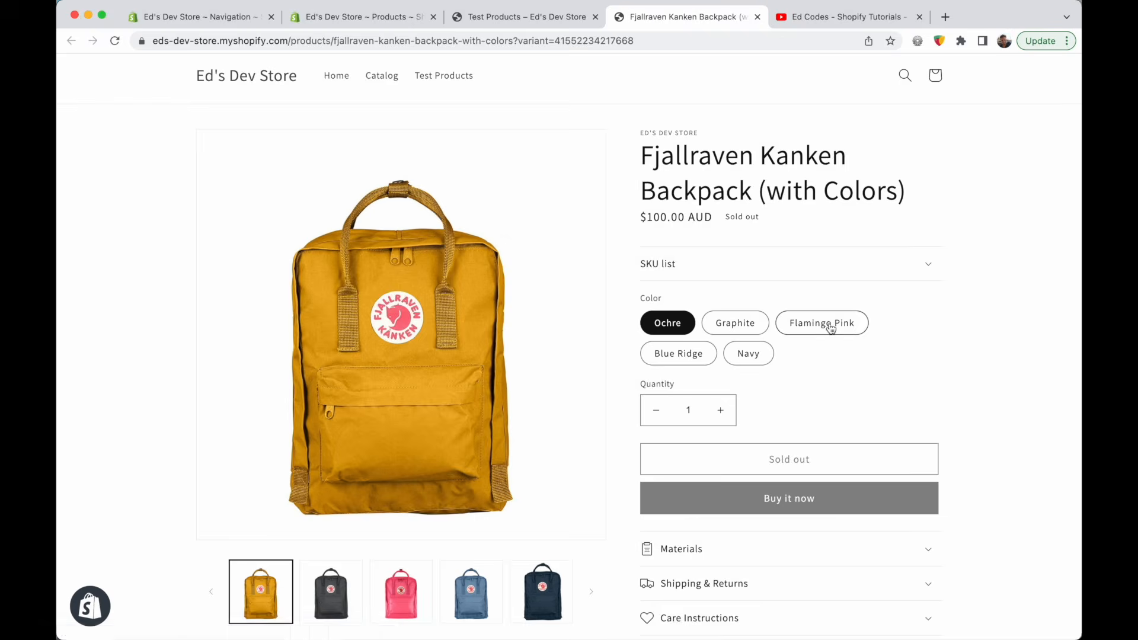
click(698, 358)
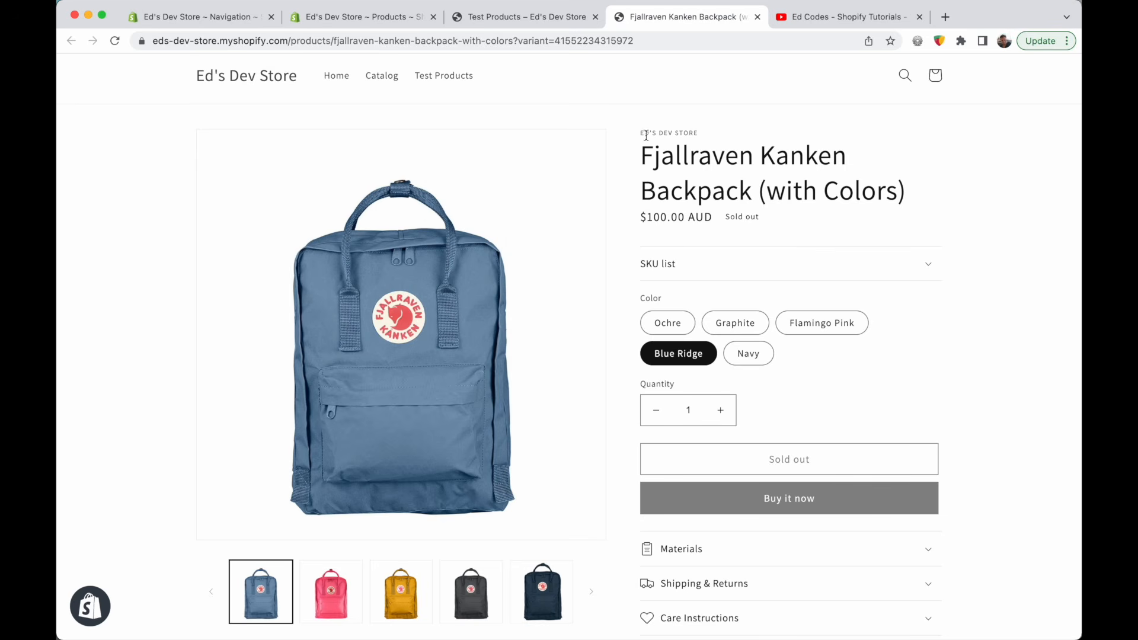
Filter the Test Products collection by the variant colors Blue Ridge and Navy
click(491, 25)
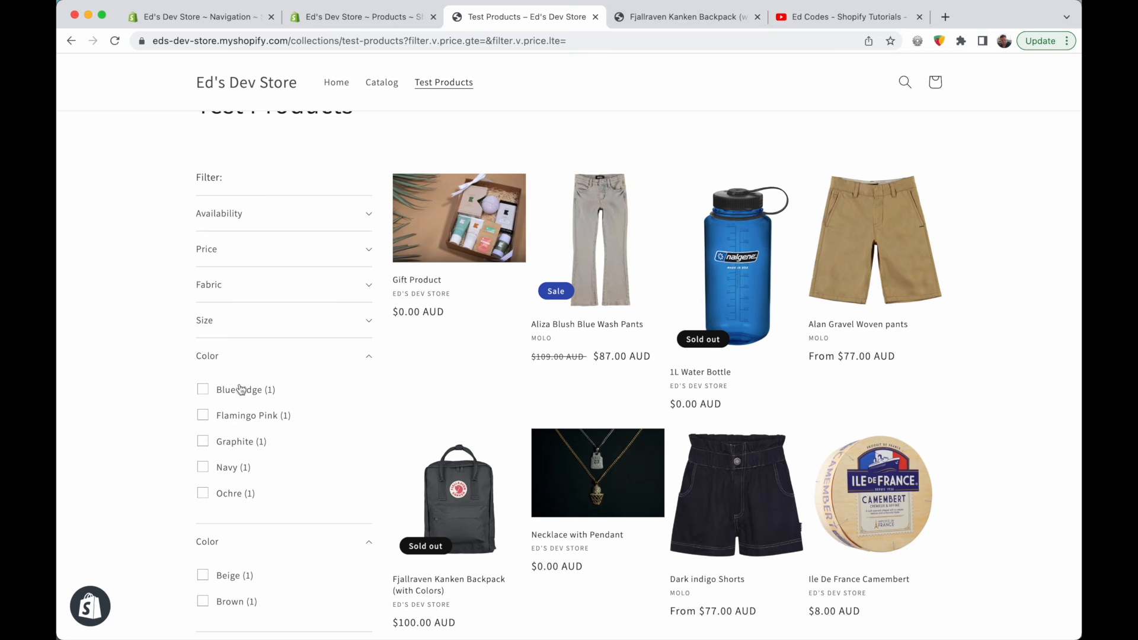
scroll(162, 429, down, 1)
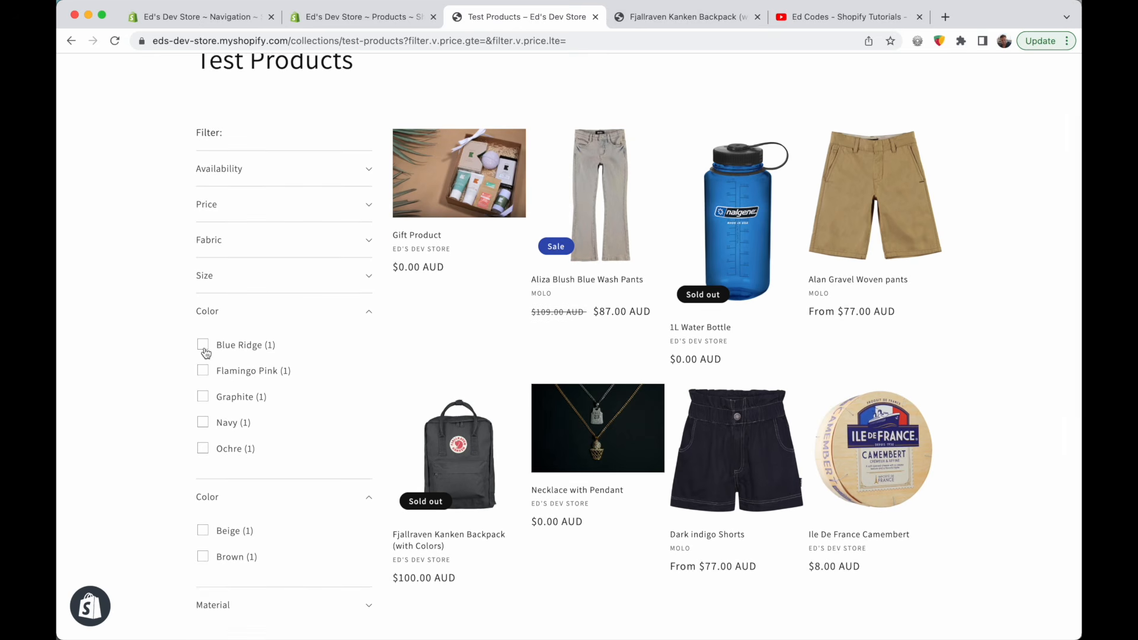
click(203, 345)
click(203, 458)
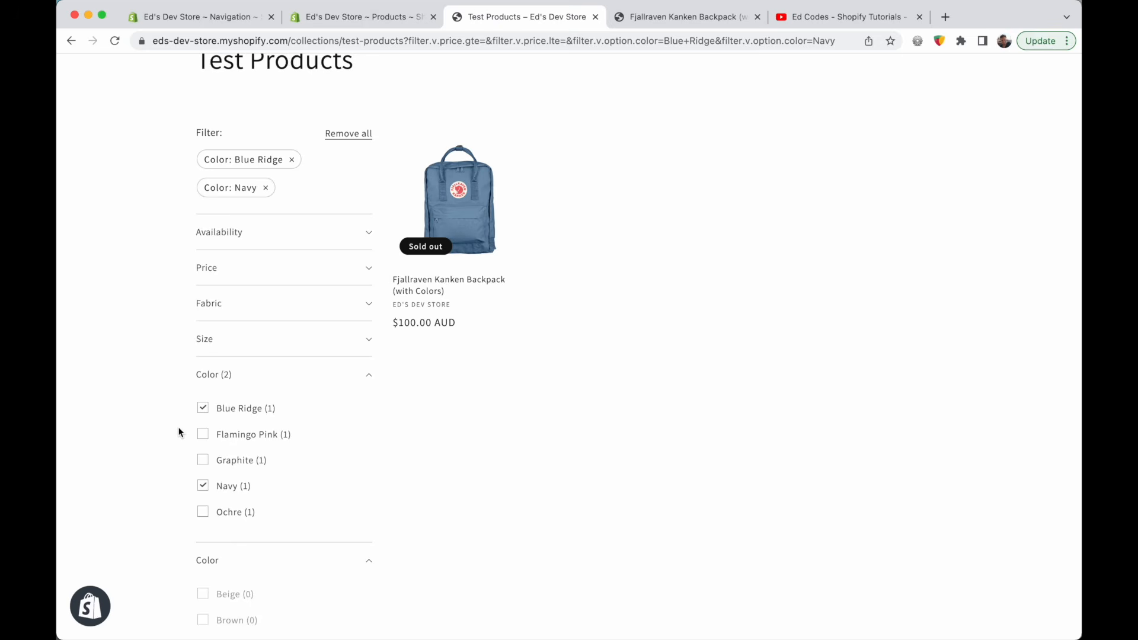
scroll(499, 382, down, 3)
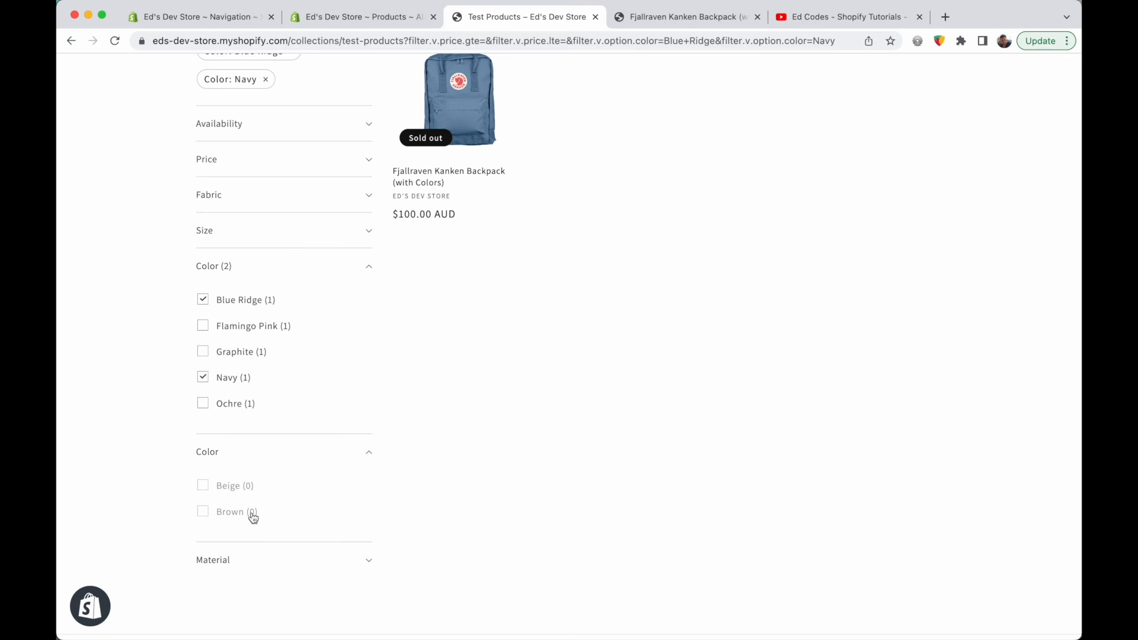
Add Blue as an extra item in the Color metafield of the Alan Gravel Woven pants product
click(348, 18)
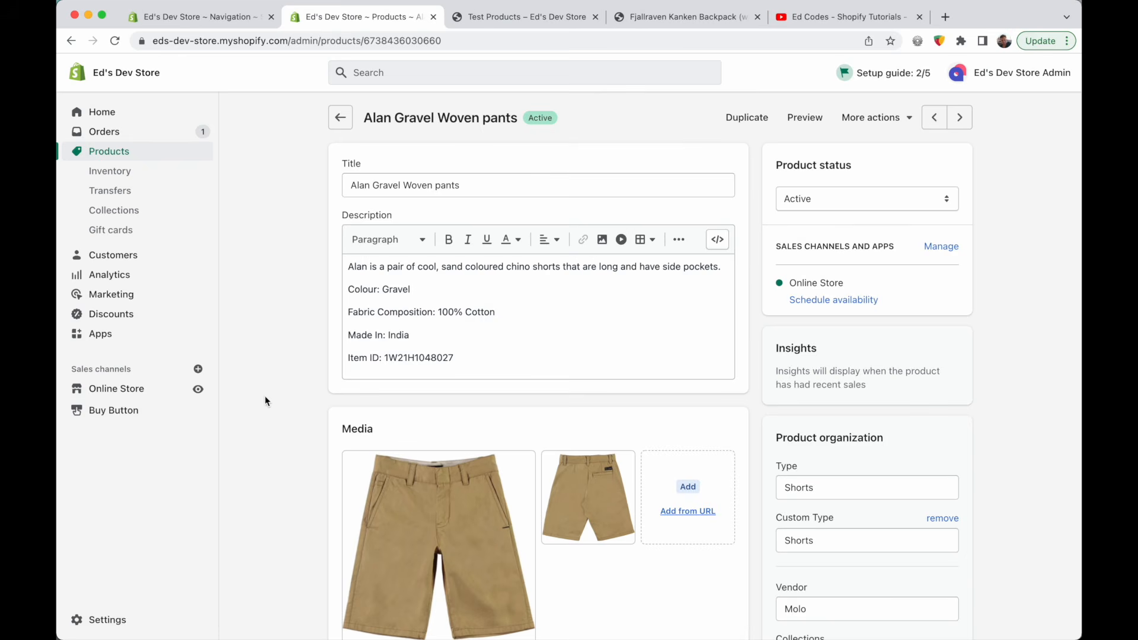
scroll(272, 407, down, 15)
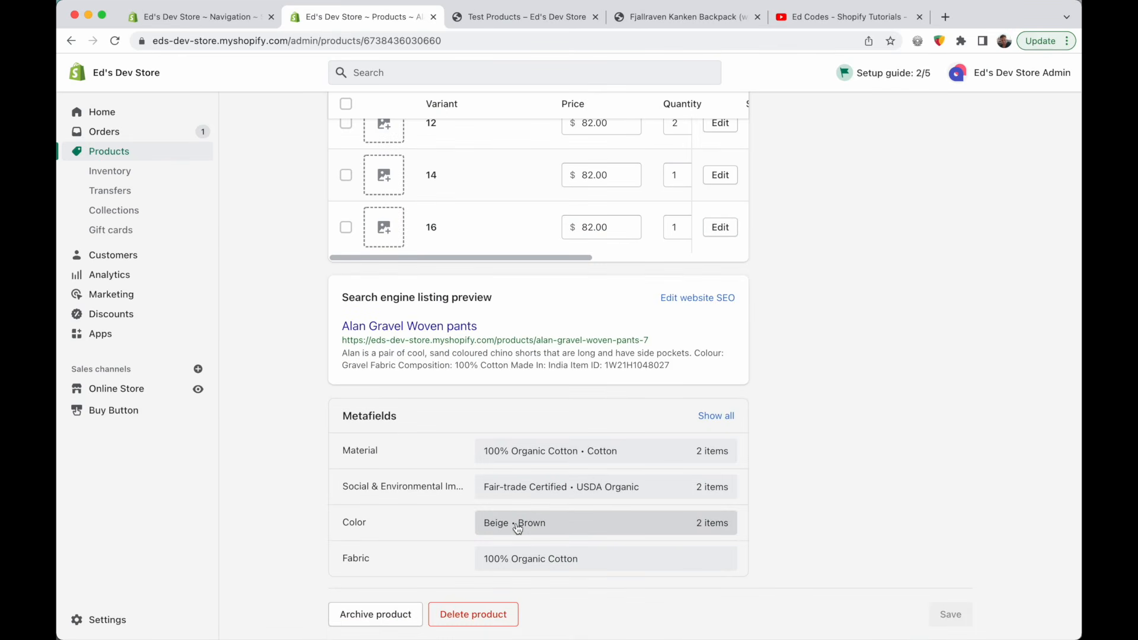
scroll(517, 527, up, 13)
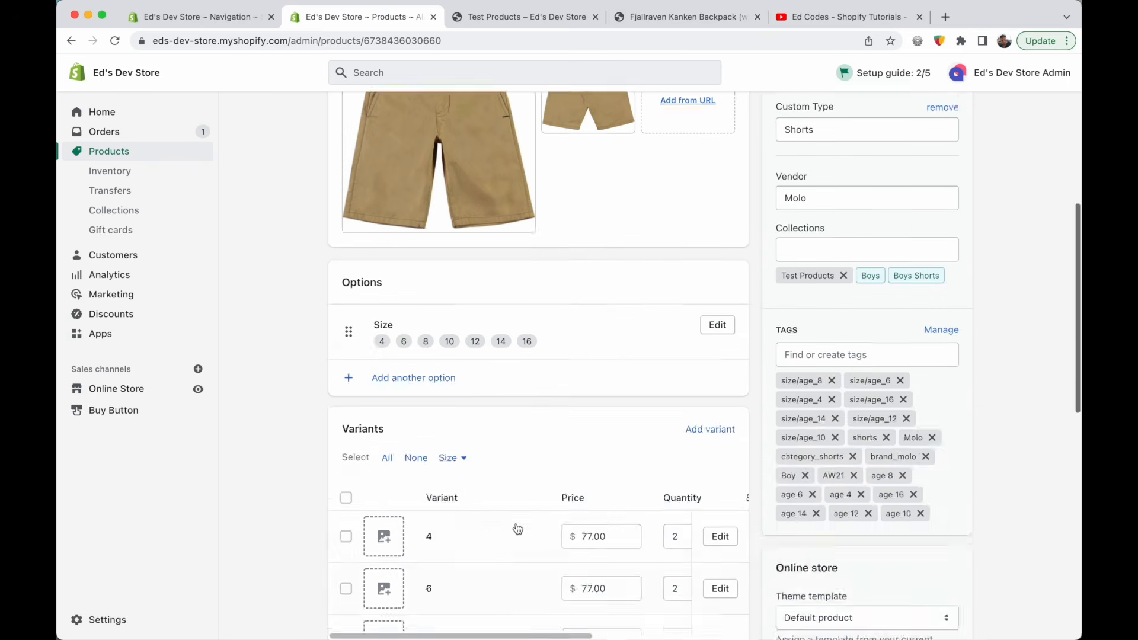
scroll(516, 526, up, 2)
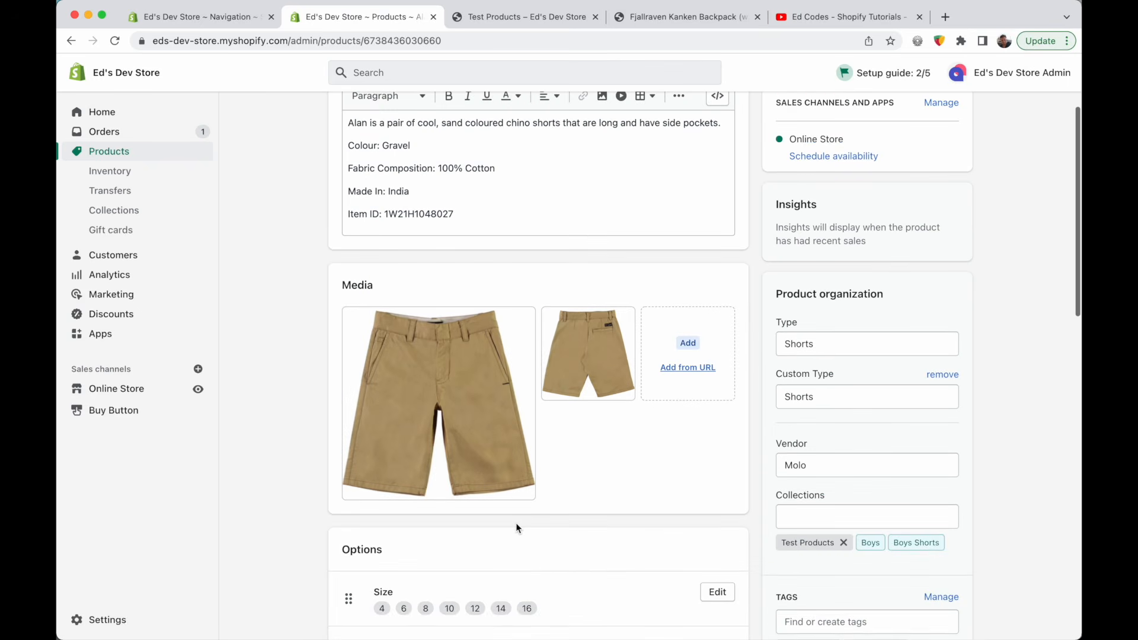
scroll(467, 444, down, 7)
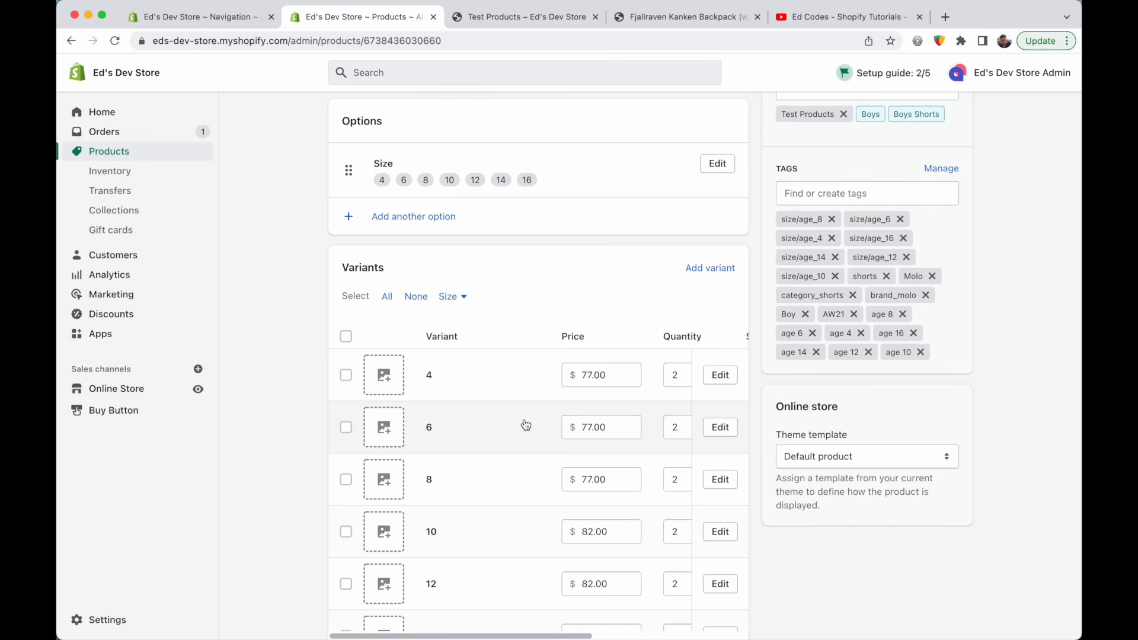
scroll(525, 425, down, 8)
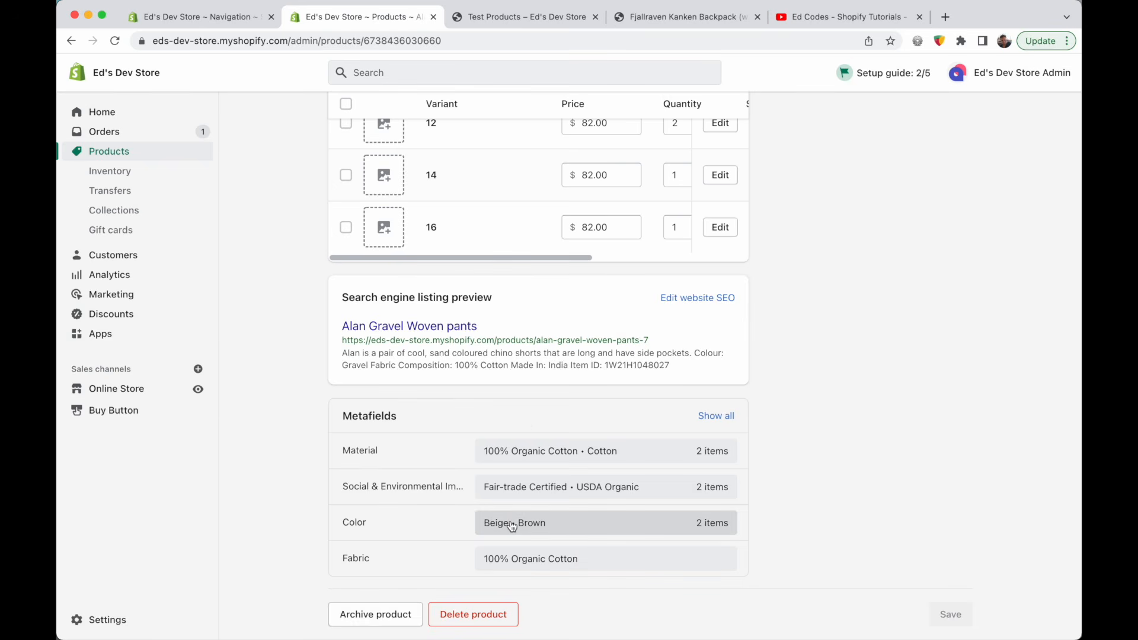
click(563, 527)
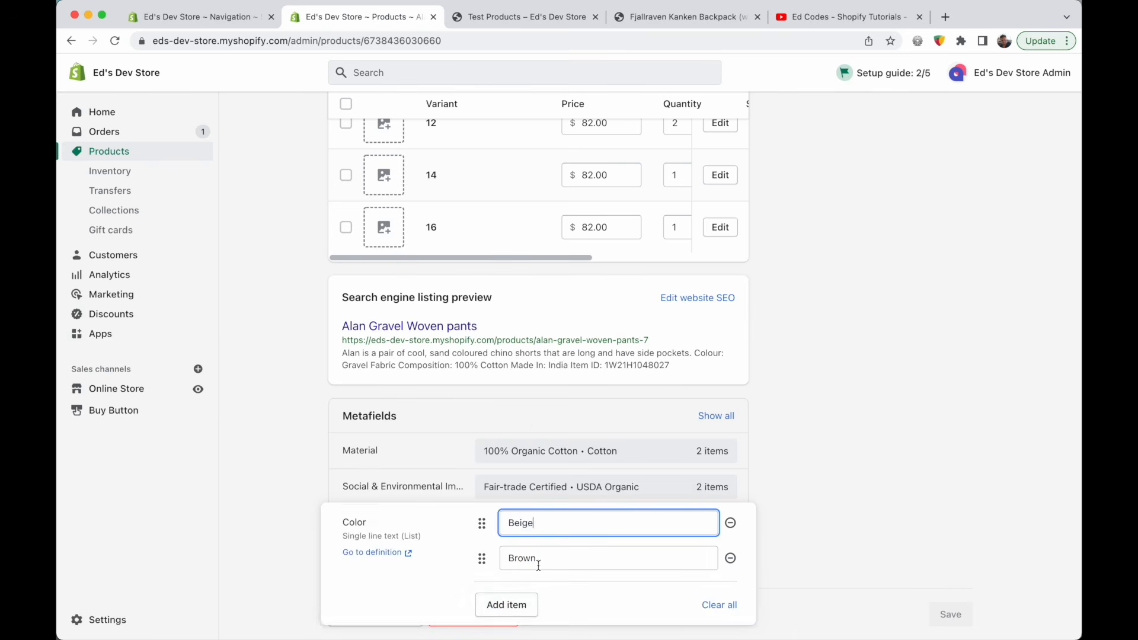
click(522, 606)
text(Blue)
scroll(442, 569, down, 1)
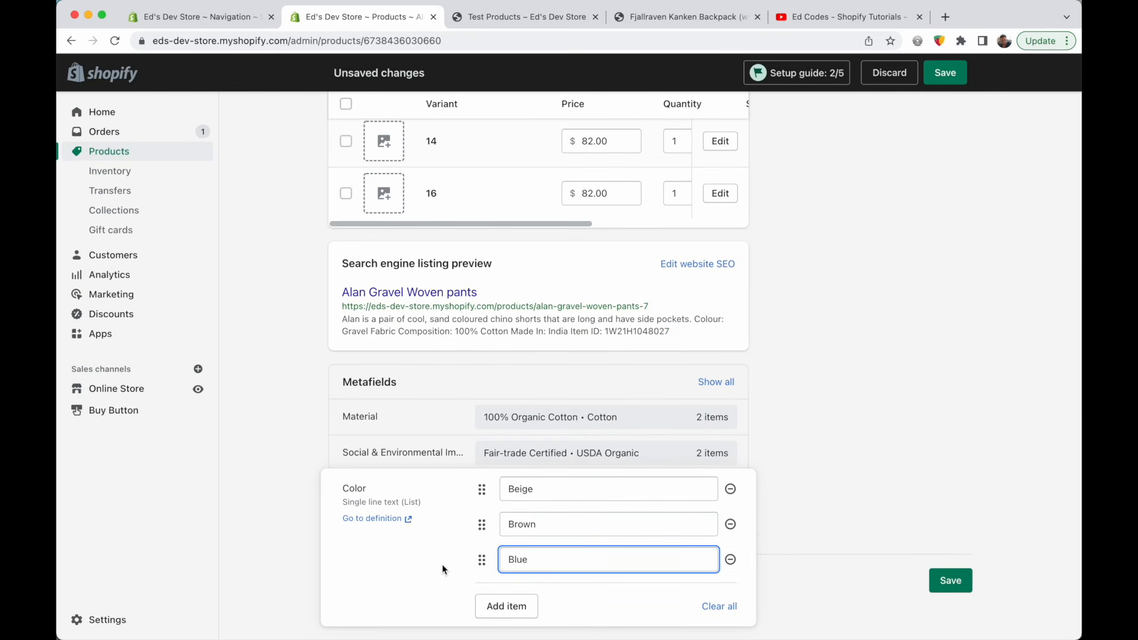
click(840, 511)
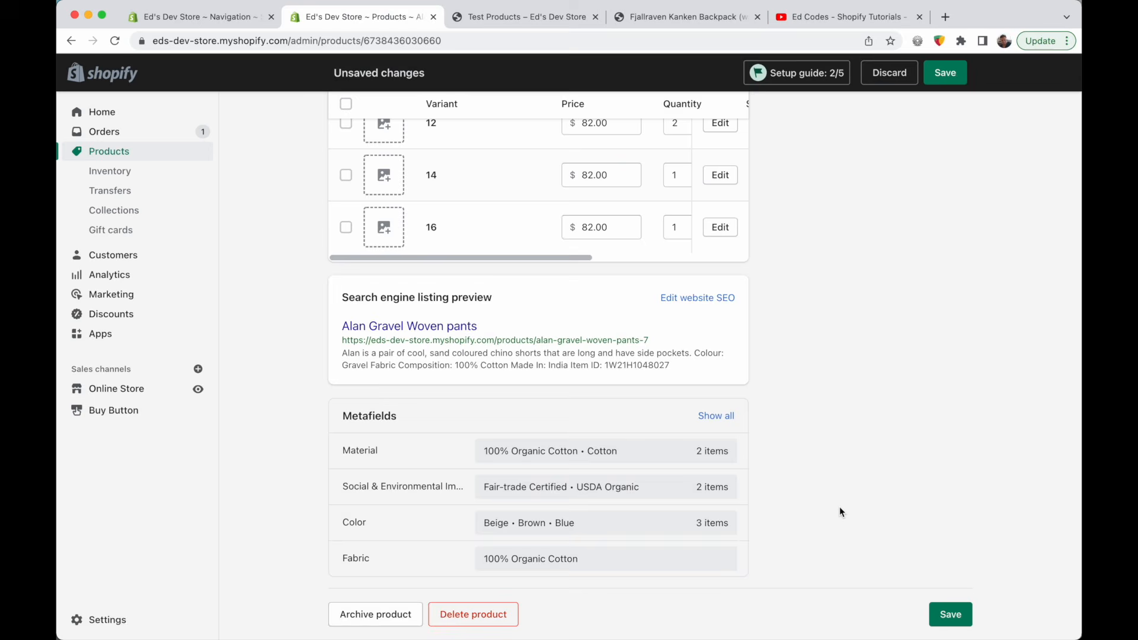
Return to the storefront's Test Products collection and compare the variant Color filter with the metafield Color filter
click(533, 17)
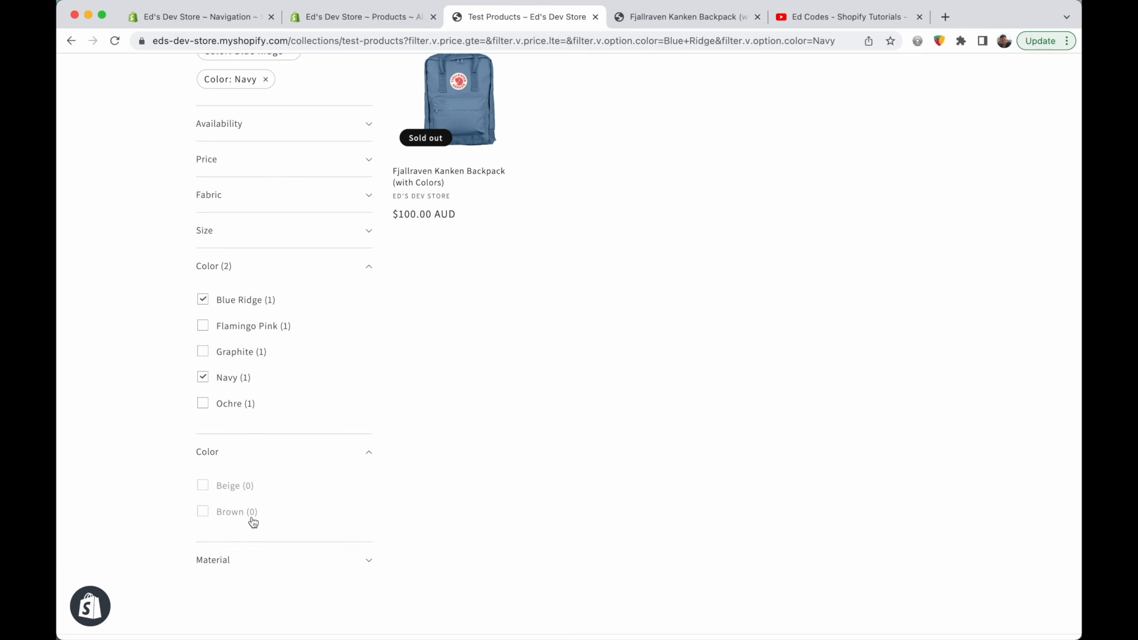
scroll(146, 466, up, 2)
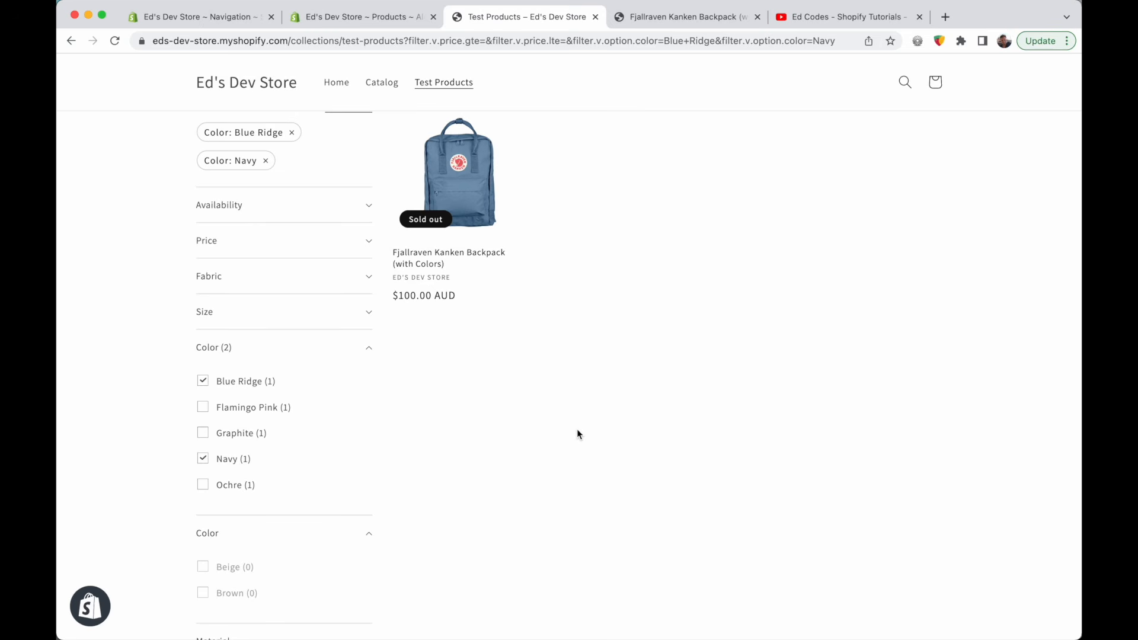
scroll(577, 429, down, 1)
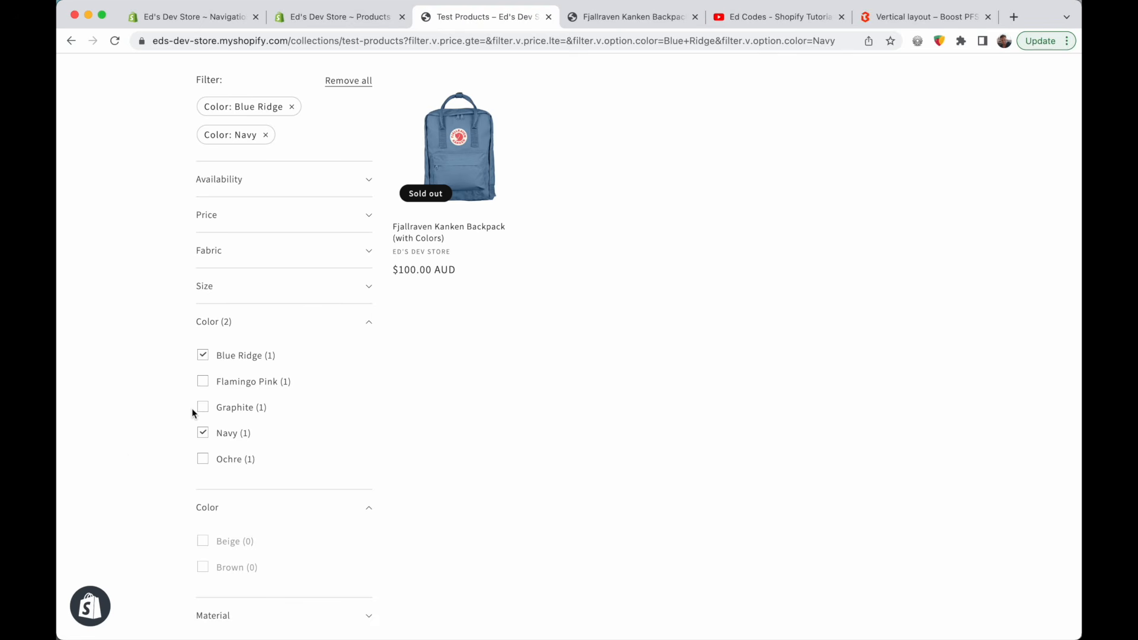
Examine the color swatch and size filters on Boost's Vertical layout demo store, and return to the Test Products collection
click(917, 18)
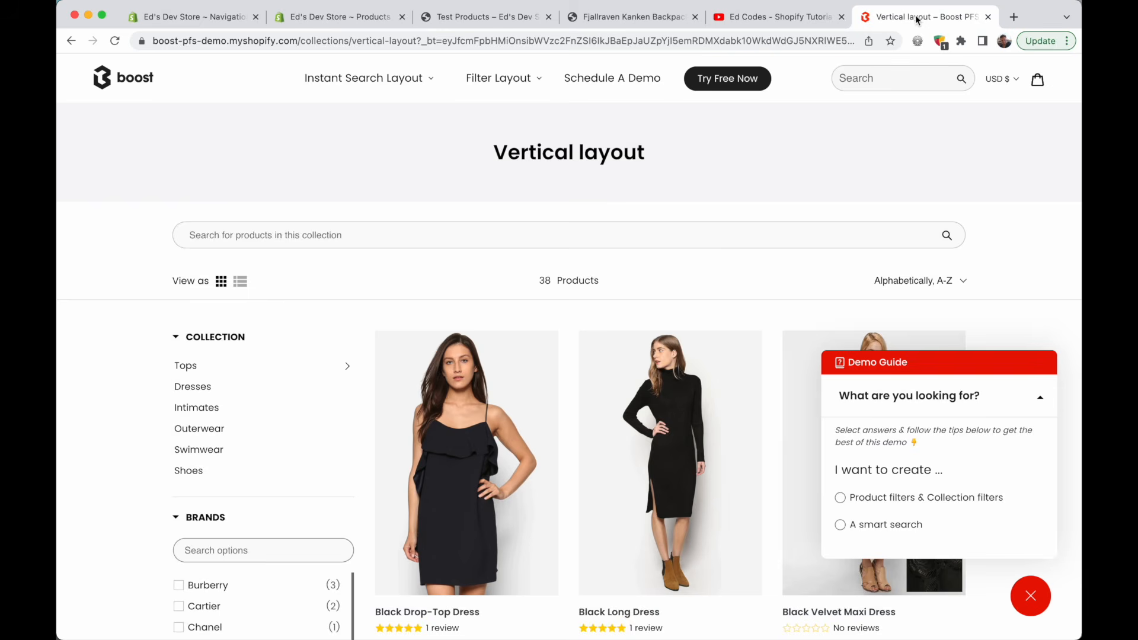
scroll(214, 386, down, 10)
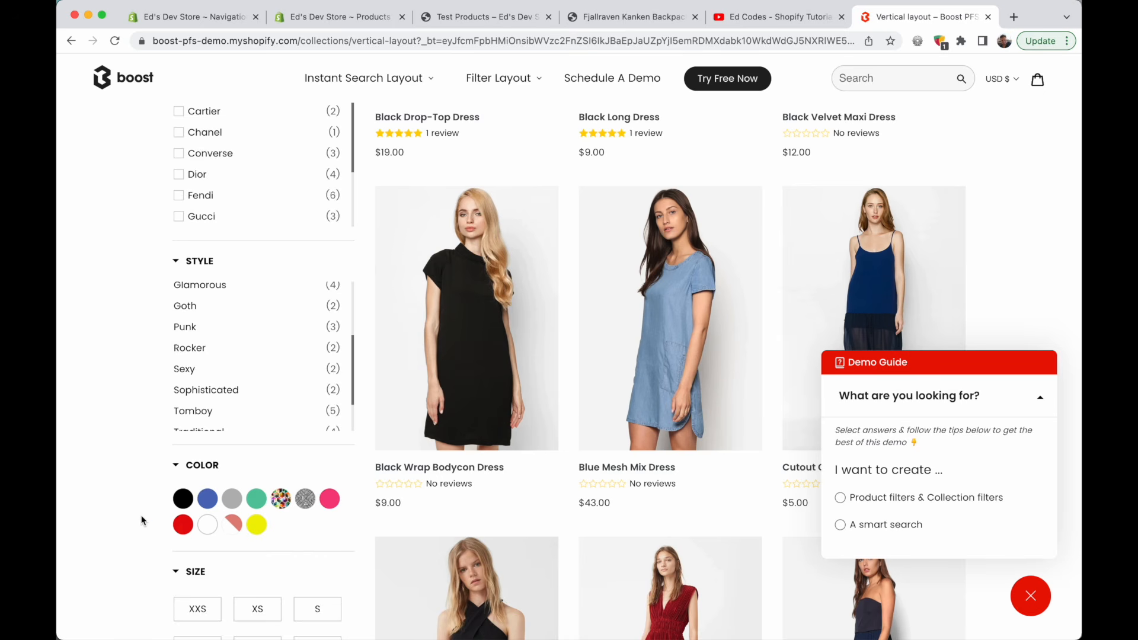
scroll(141, 519, down, 1)
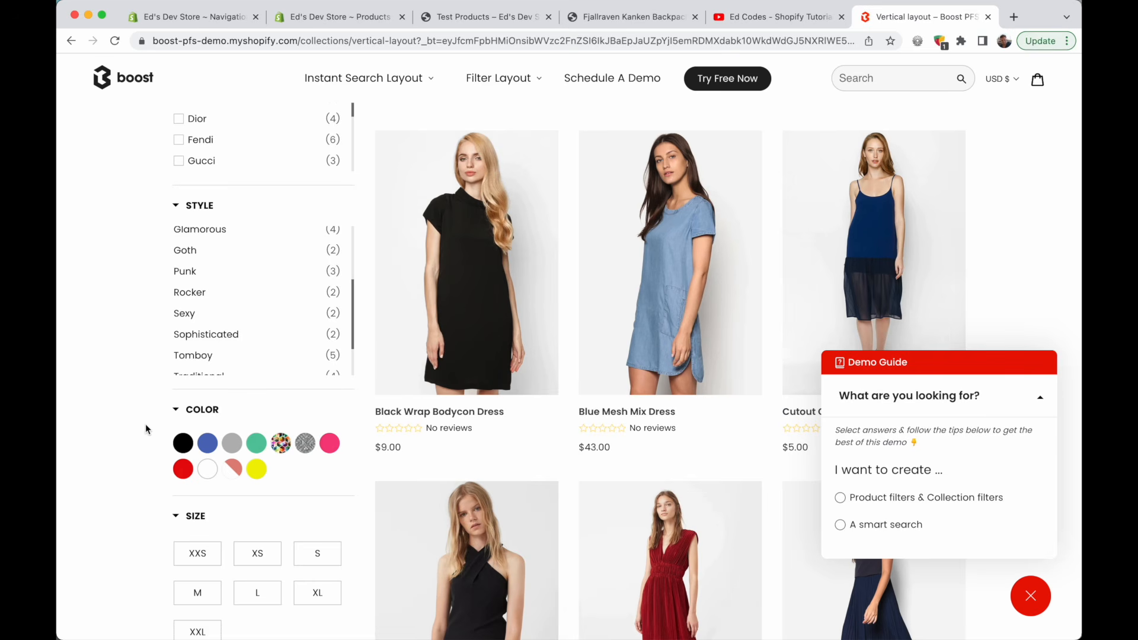
scroll(236, 442, down, 1)
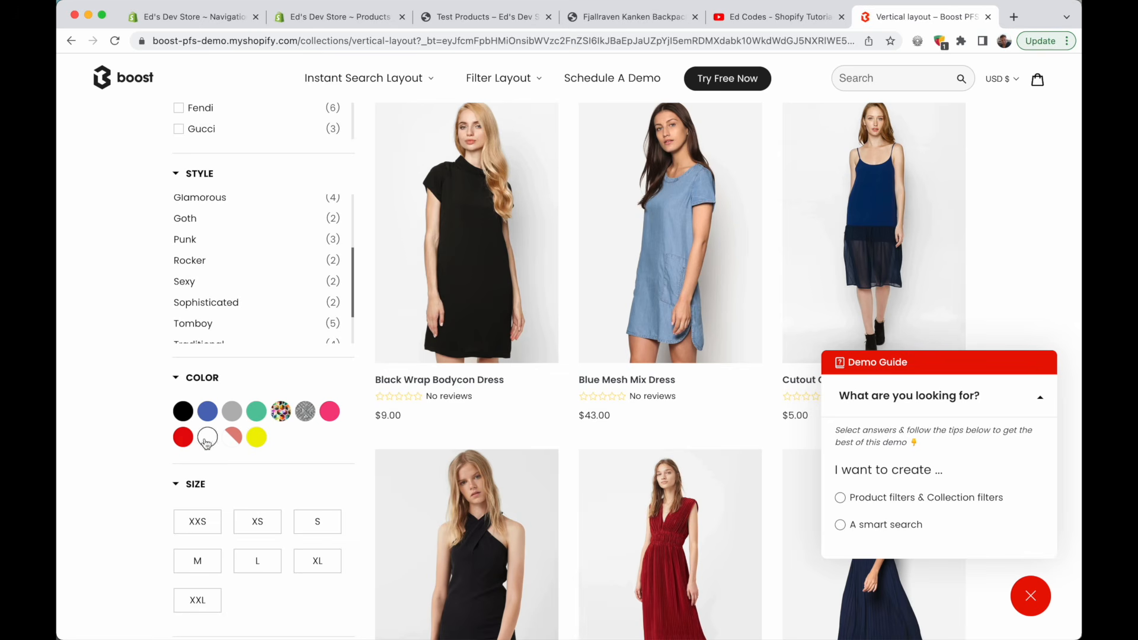
scroll(255, 436, down, 2)
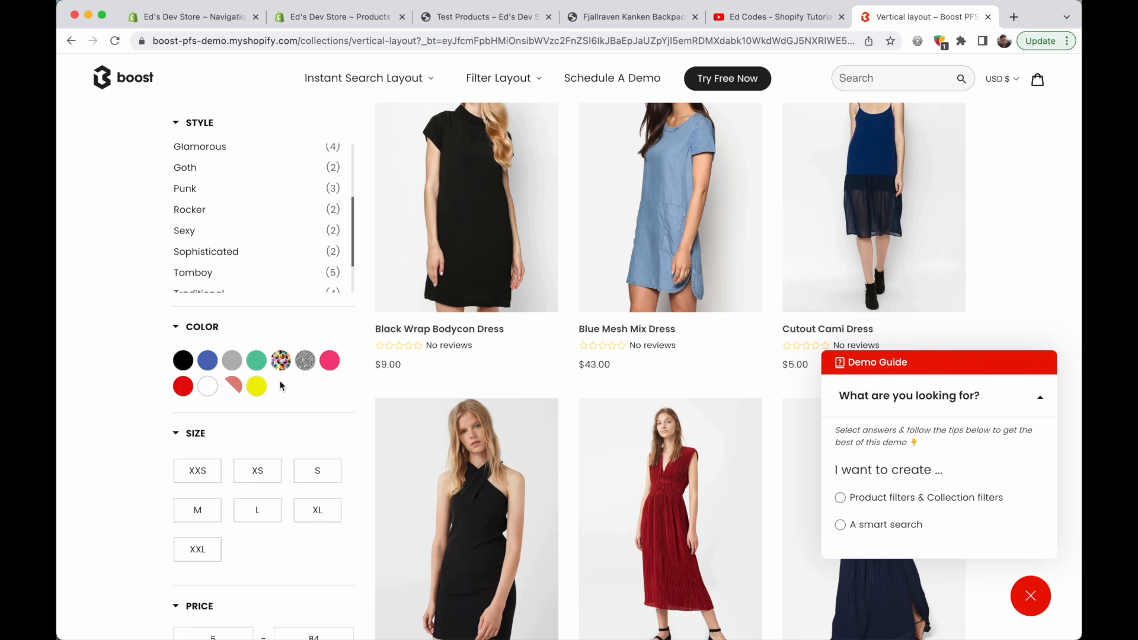
click(496, 17)
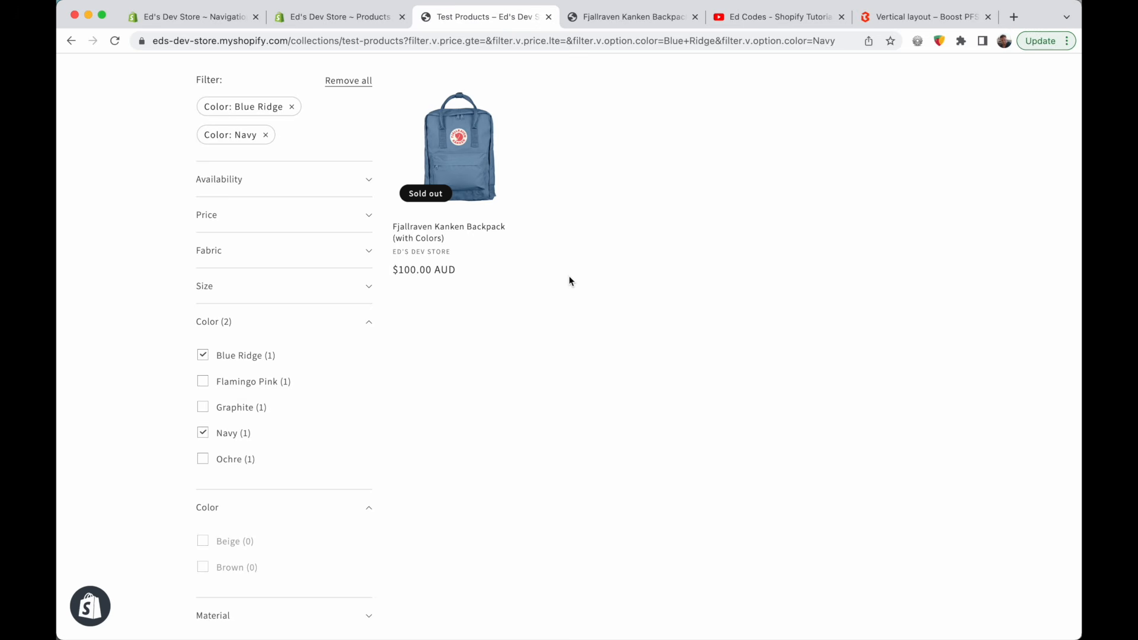
scroll(569, 280, up, 3)
scroll(569, 281, down, 3)
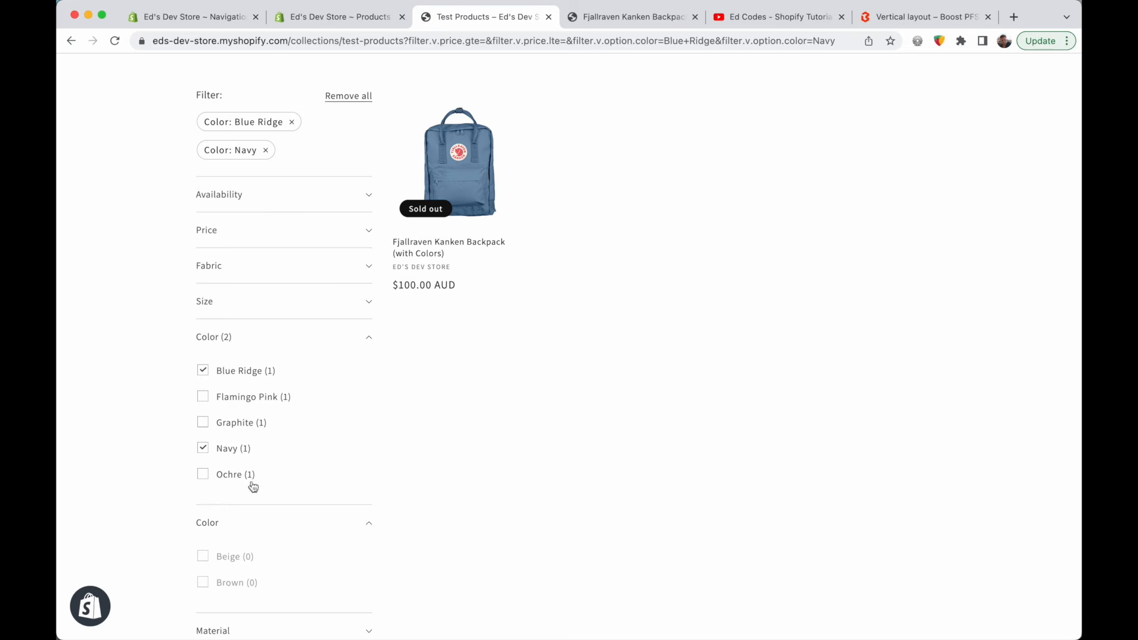
scroll(248, 329, down, 3)
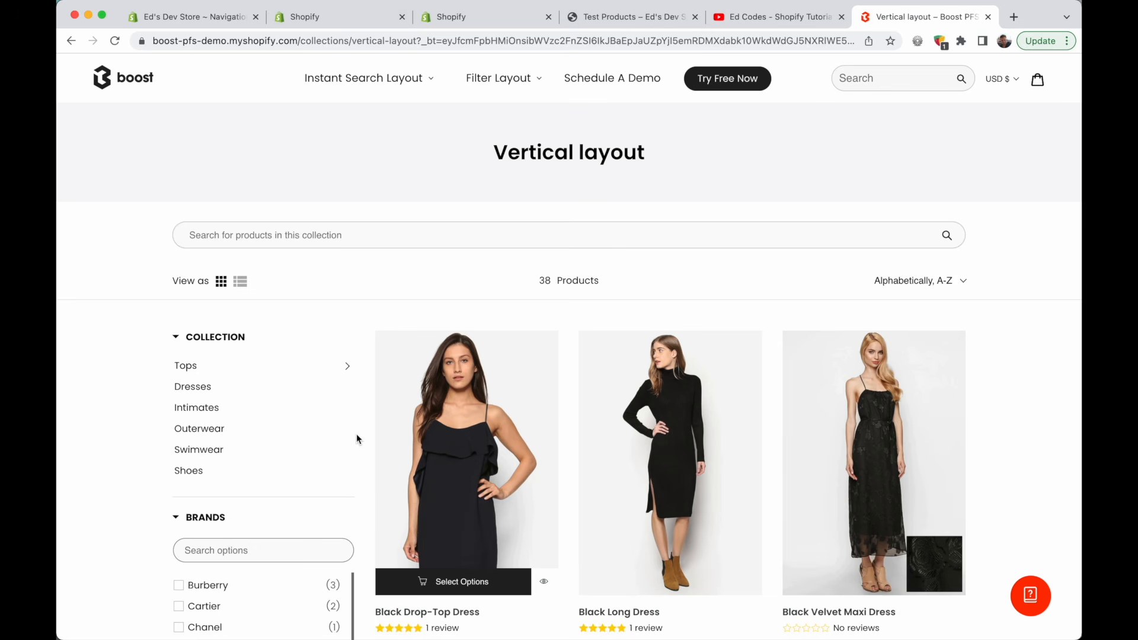
Examine the Brands, Style, Color, Size, Price, Shape and Review Ratings filters on Boost's Vertical layout demo store
scroll(261, 352, down, 14)
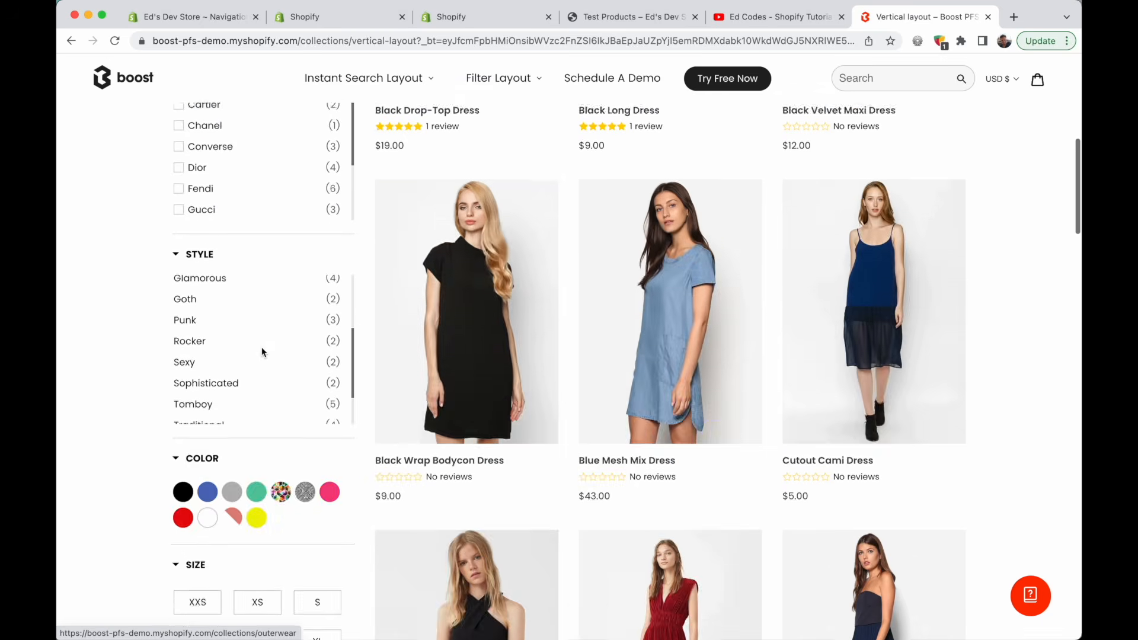
scroll(126, 418, up, 9)
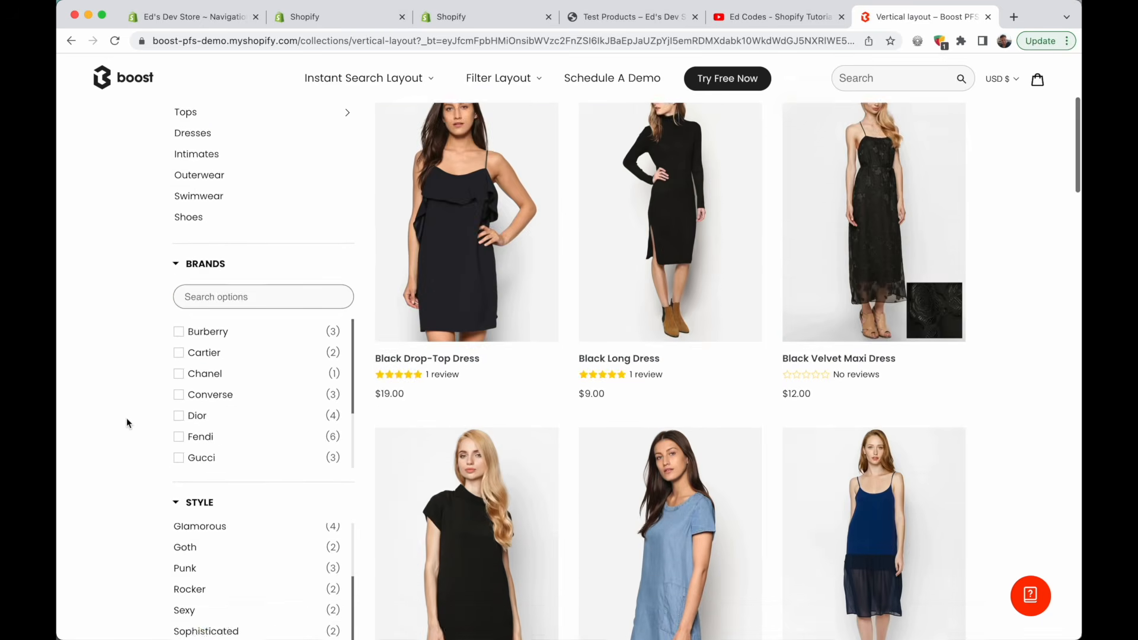
scroll(126, 418, down, 12)
scroll(126, 417, down, 3)
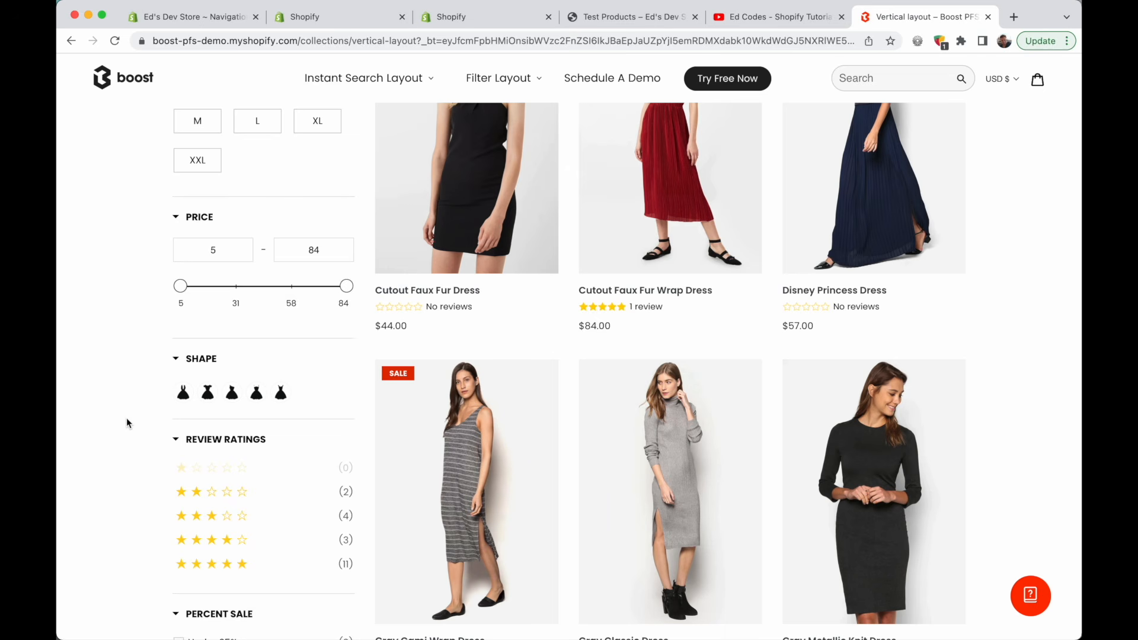
scroll(126, 418, up, 10)
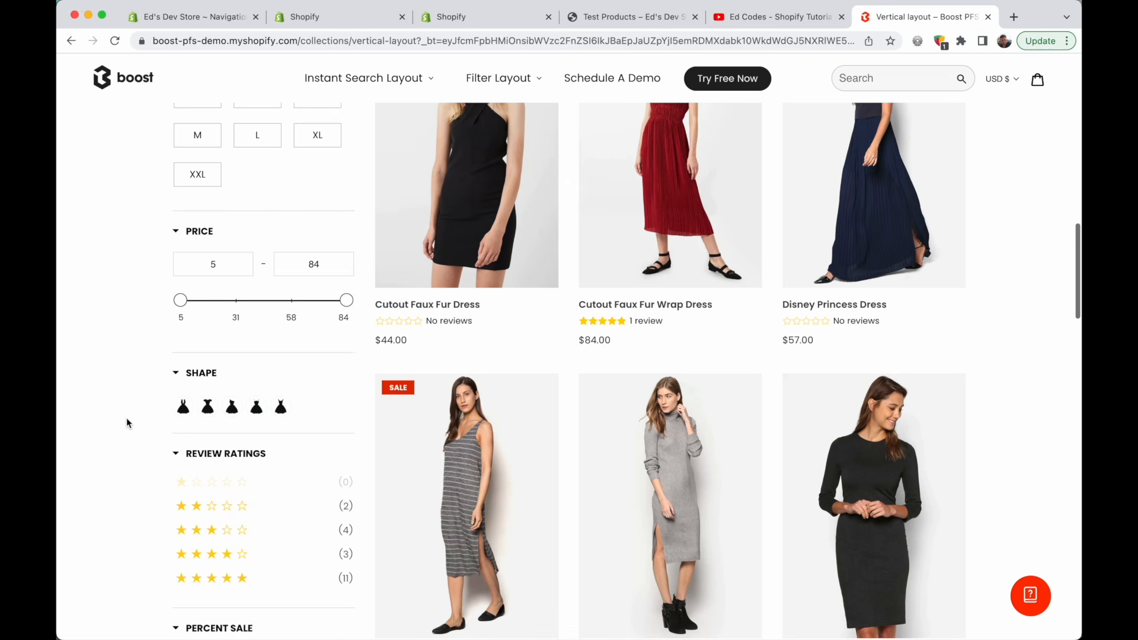
scroll(126, 418, down, 5)
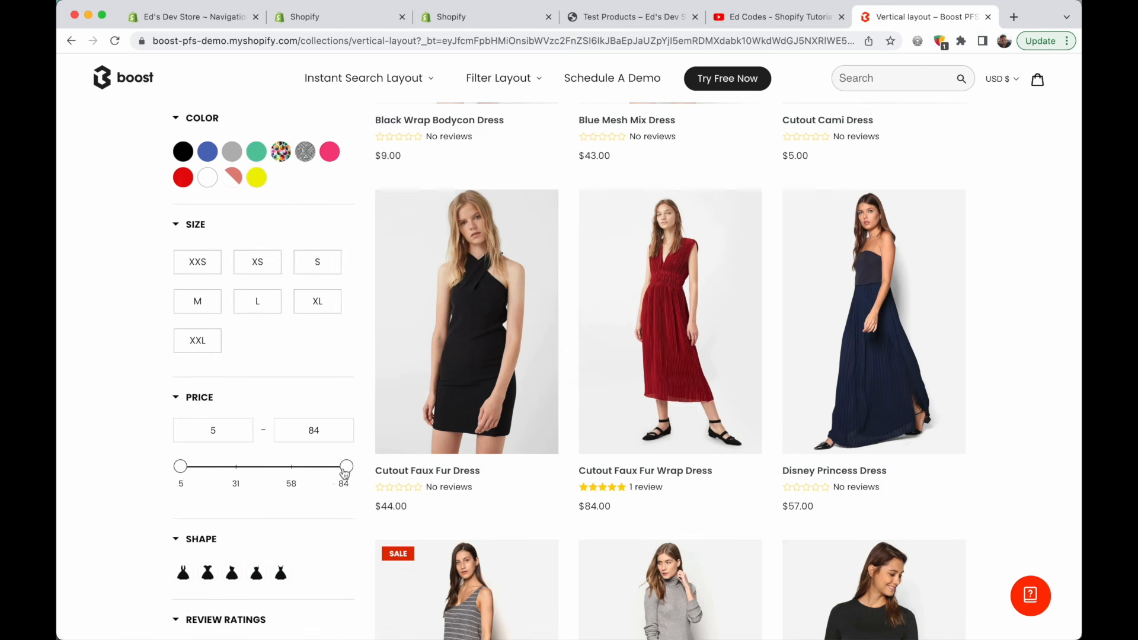
scroll(290, 465, down, 1)
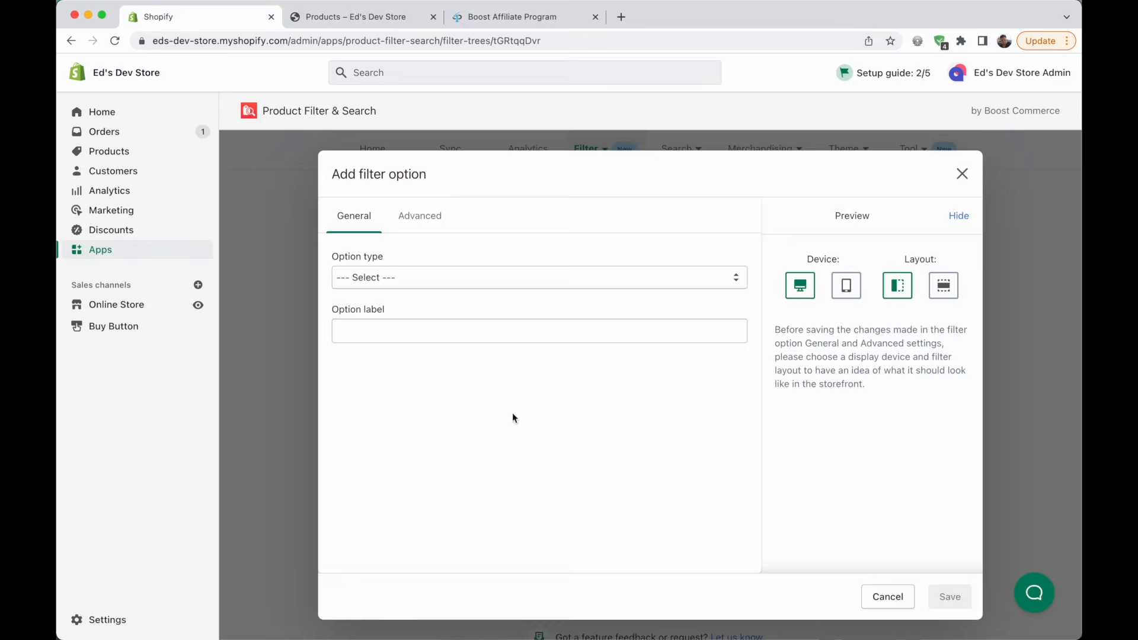
Choose Tag as the option type of the new filter option, and switch it to Multi-level tags
click(383, 277)
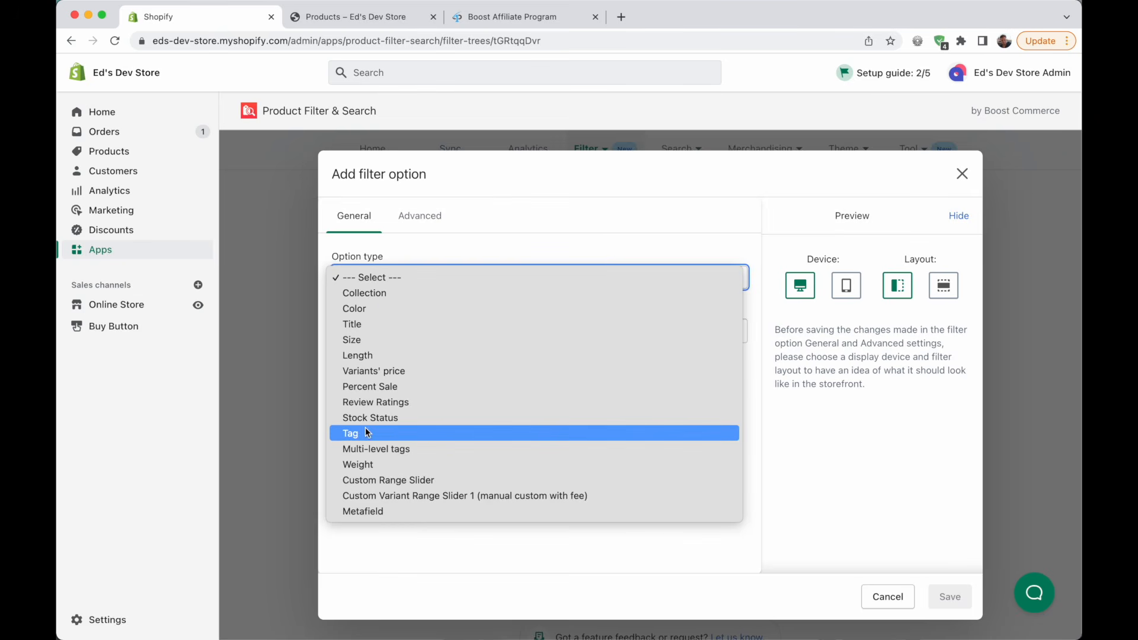
click(389, 433)
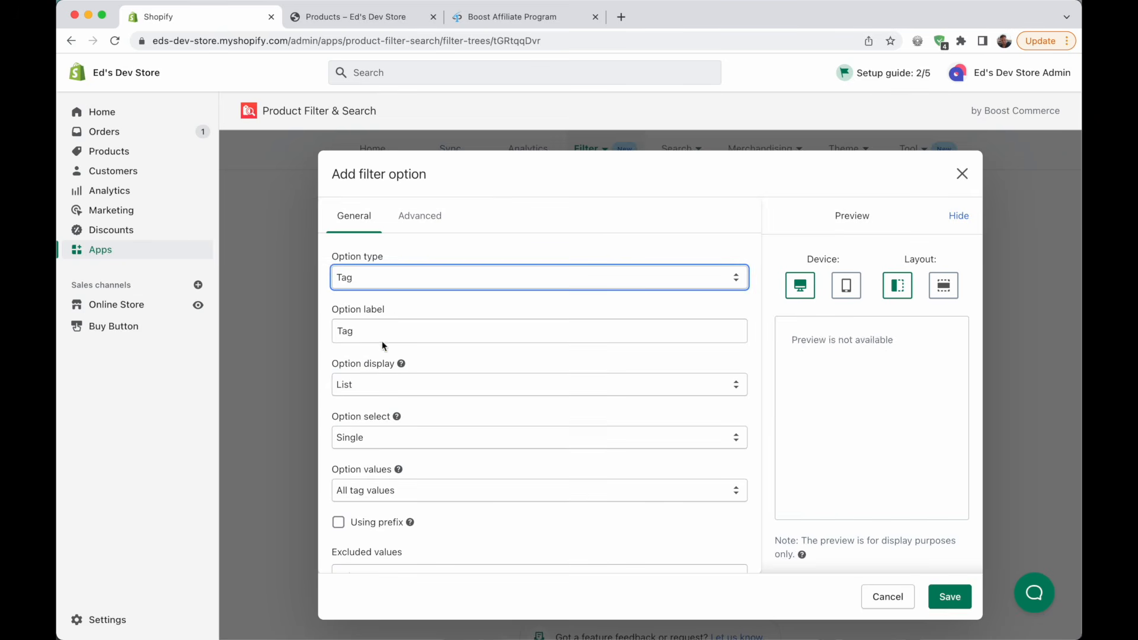
click(395, 287)
click(427, 293)
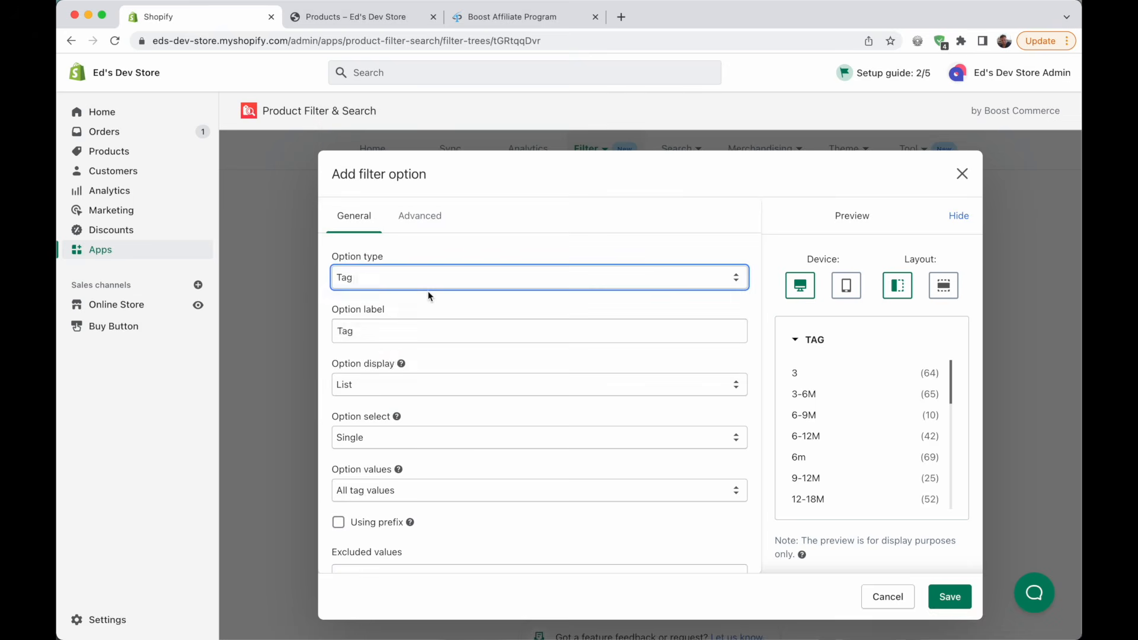
Add and remove a nested item under the multi-level tag, and set the filter's option type back to Tag
click(394, 476)
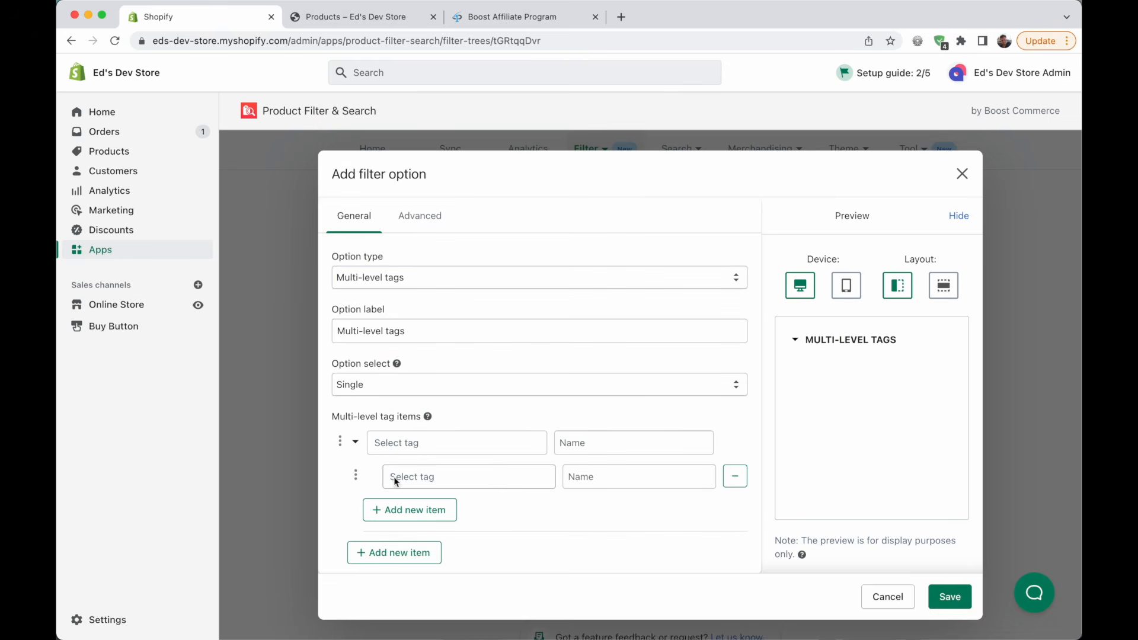
click(735, 476)
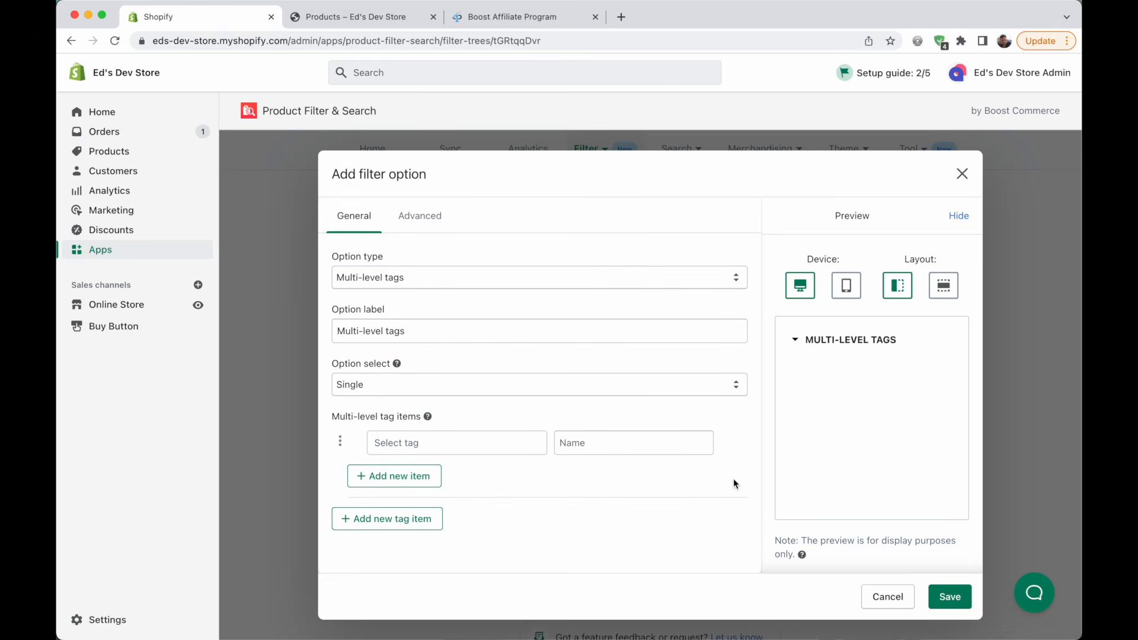
click(442, 276)
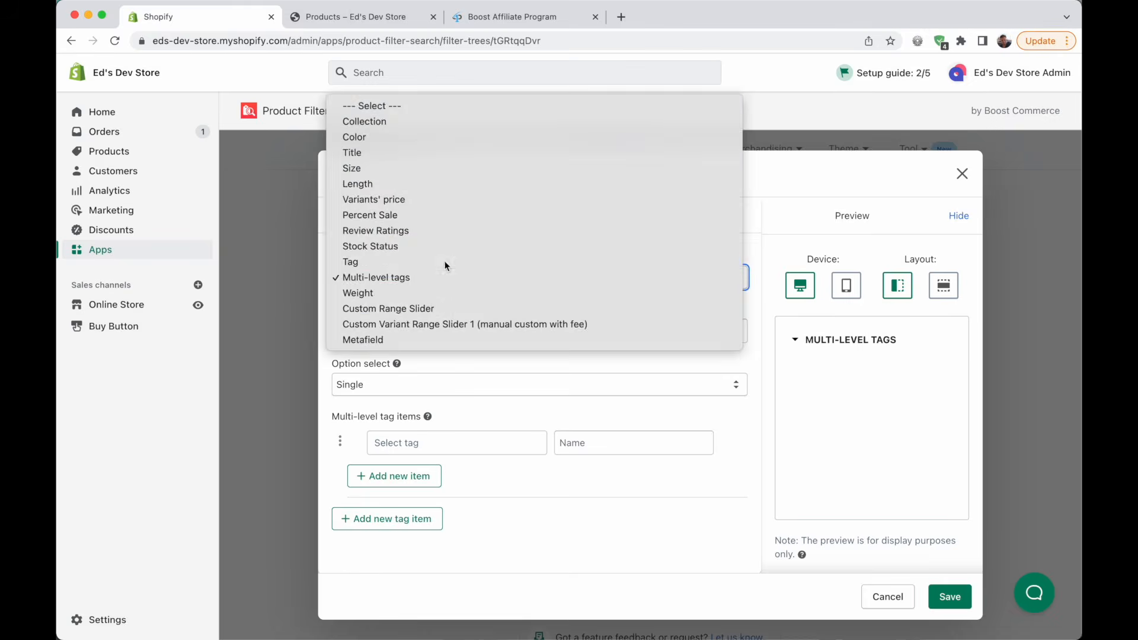
click(444, 261)
click(434, 275)
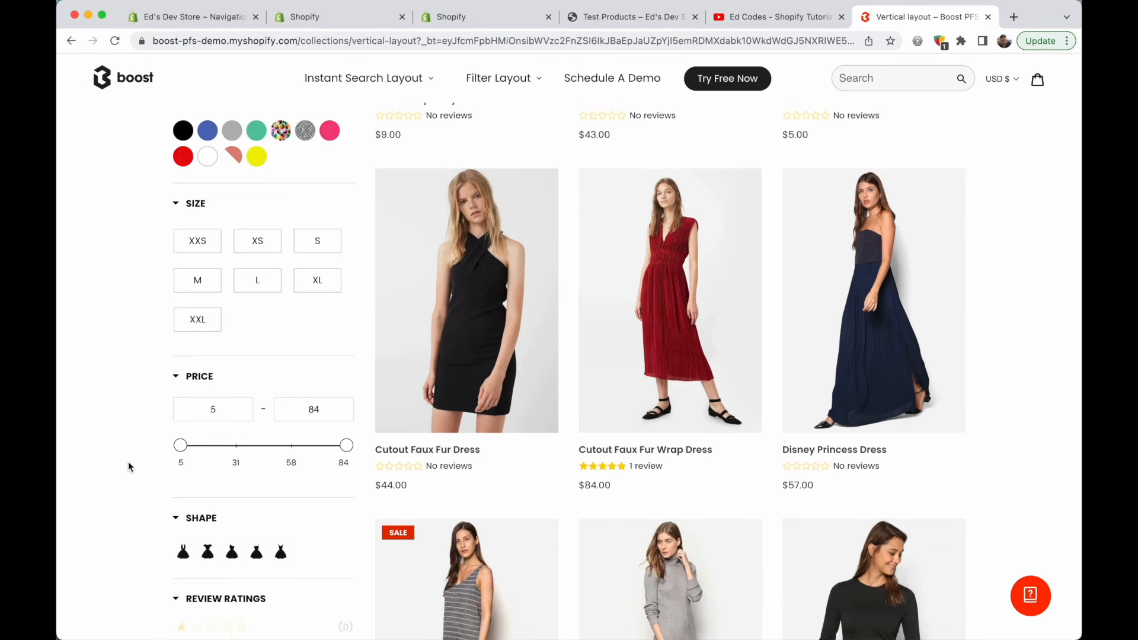
Set the new filter option's type to Color and choose Swatch as its option display
scroll(130, 456, up, 3)
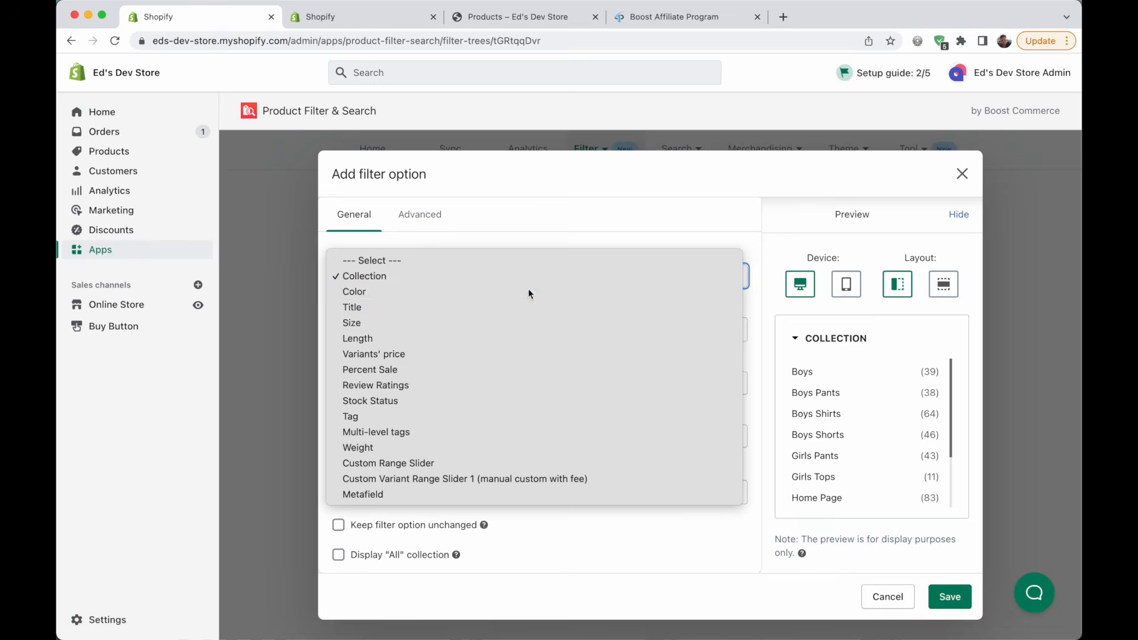
click(528, 289)
click(375, 384)
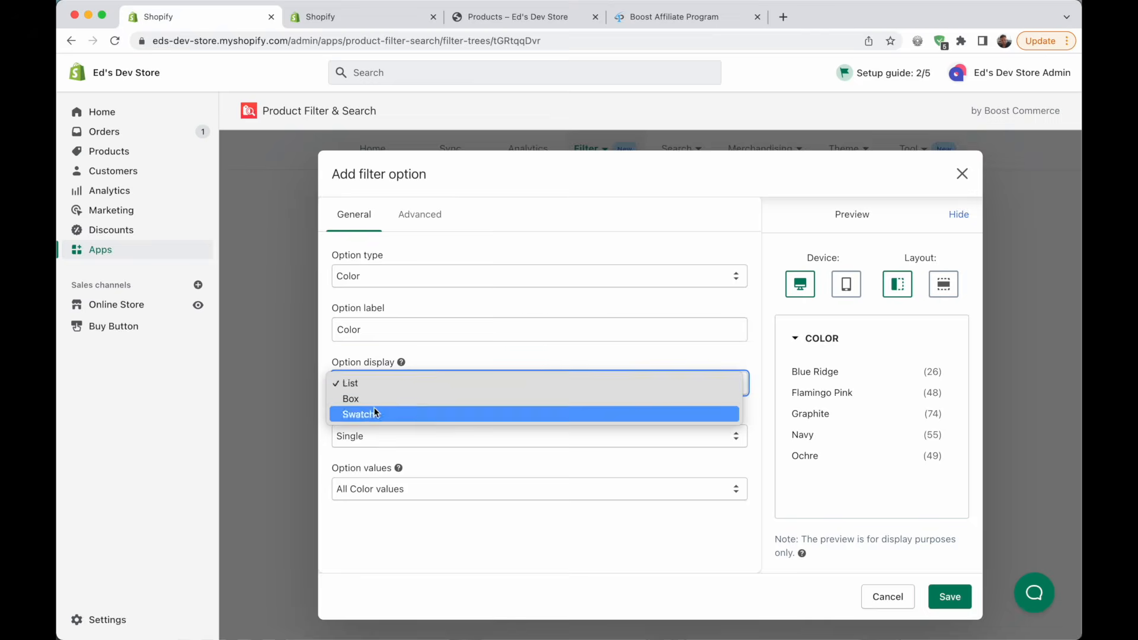
In the swatch settings, set graphite's option display to Image and pick #A02929 as ochre's swatch color
click(655, 443)
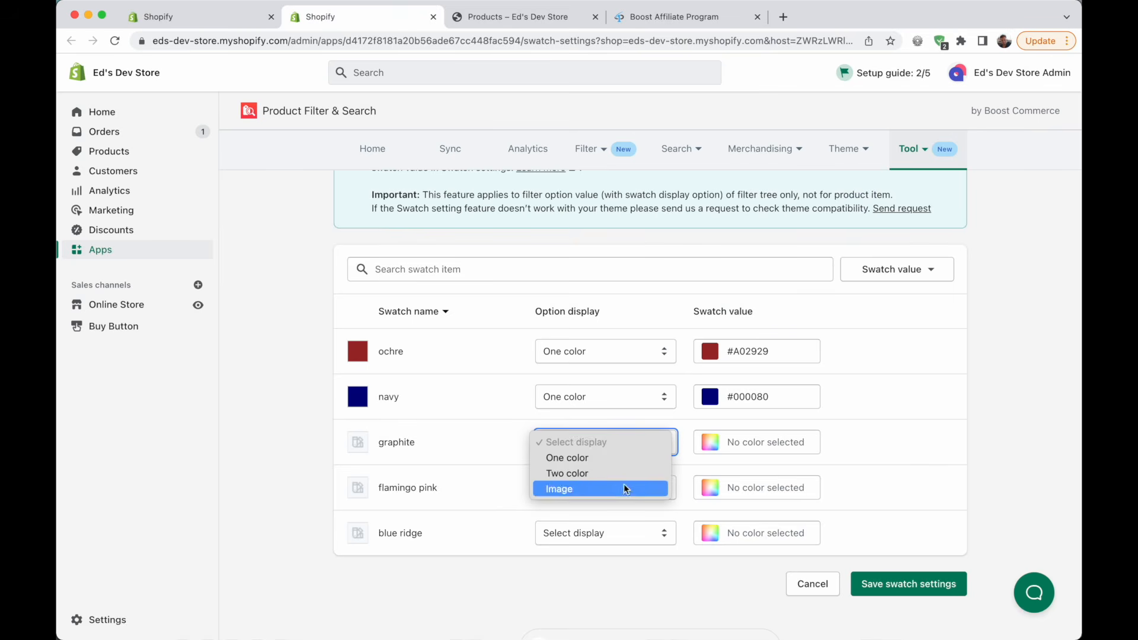
click(623, 488)
click(713, 442)
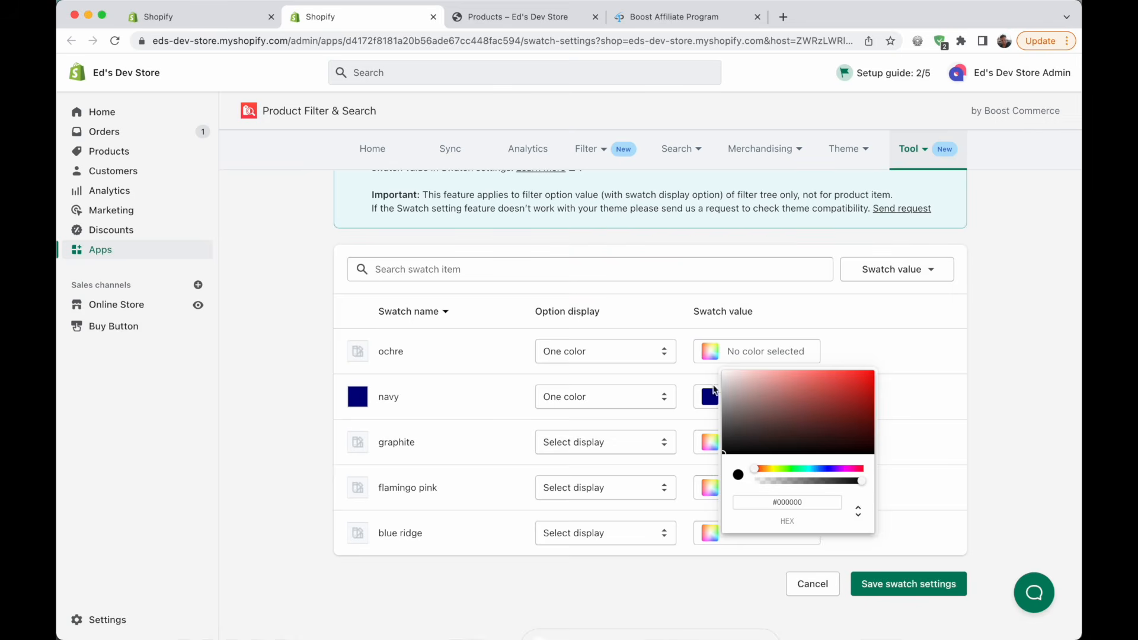
click(790, 502)
click(836, 402)
click(907, 341)
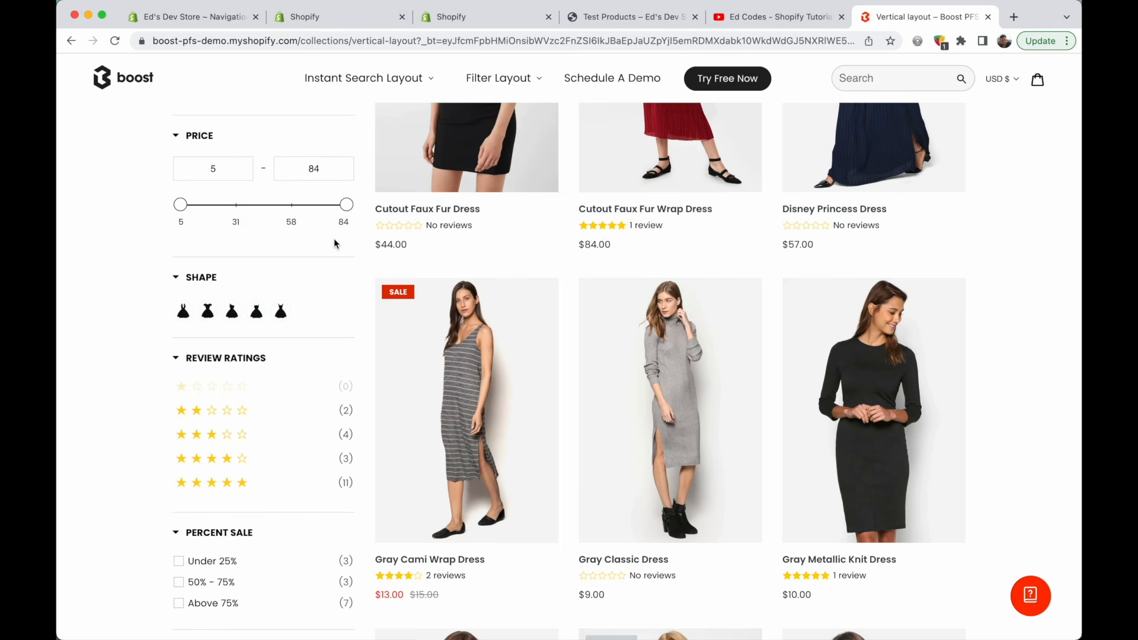
Examine the Review Ratings, Percent Sale and Stock Status filters on the Vertical layout demo store, and reload the page
scroll(333, 239, down, 2)
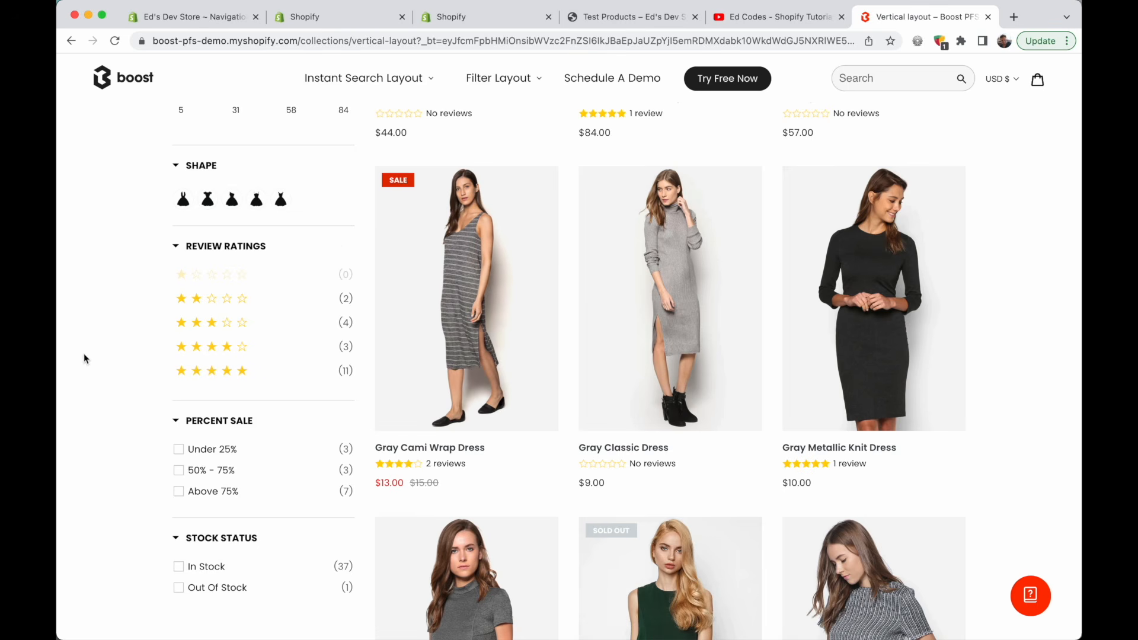
scroll(84, 353, down, 2)
click(114, 40)
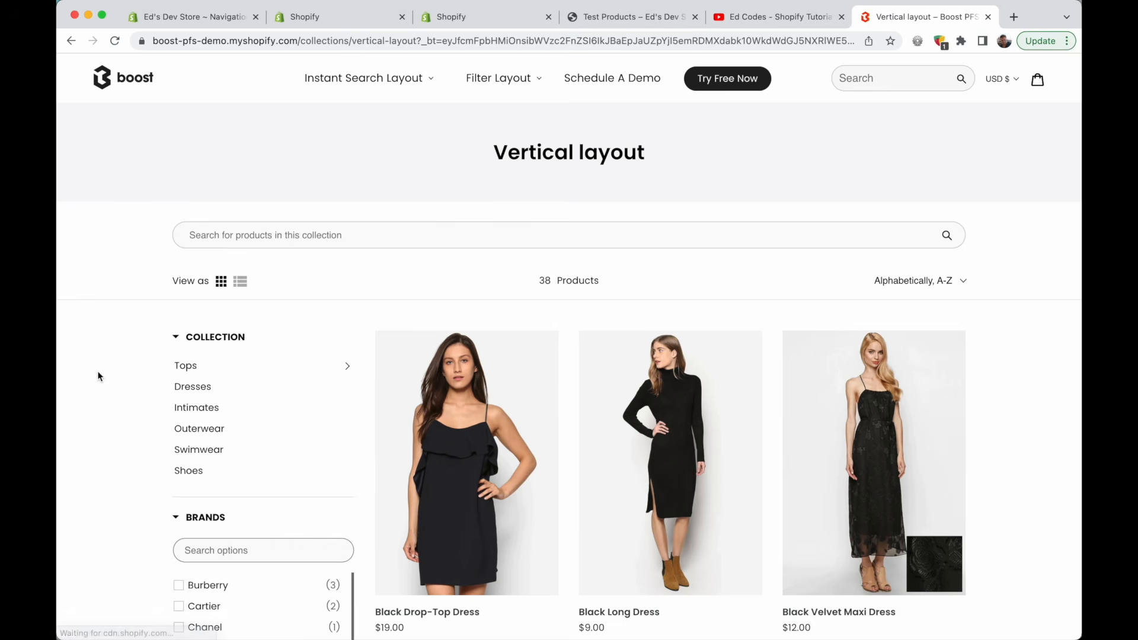
Close the Demo Guide and look through the demo store's Brands, Style, Color, Size and Price filters beside its products
scroll(96, 375, down, 3)
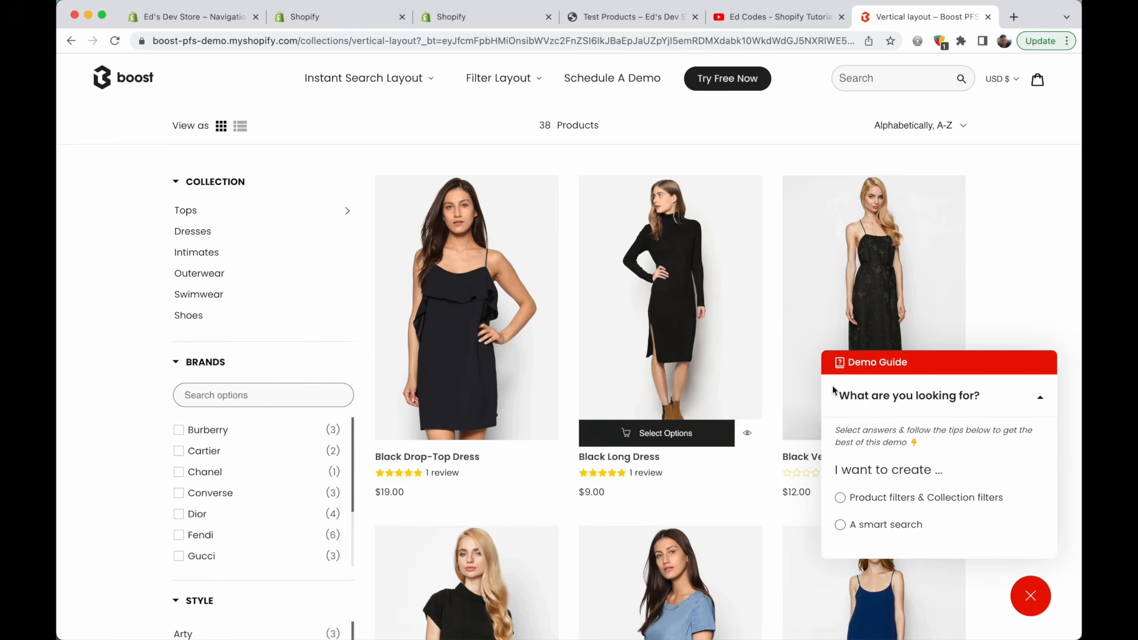
click(1031, 595)
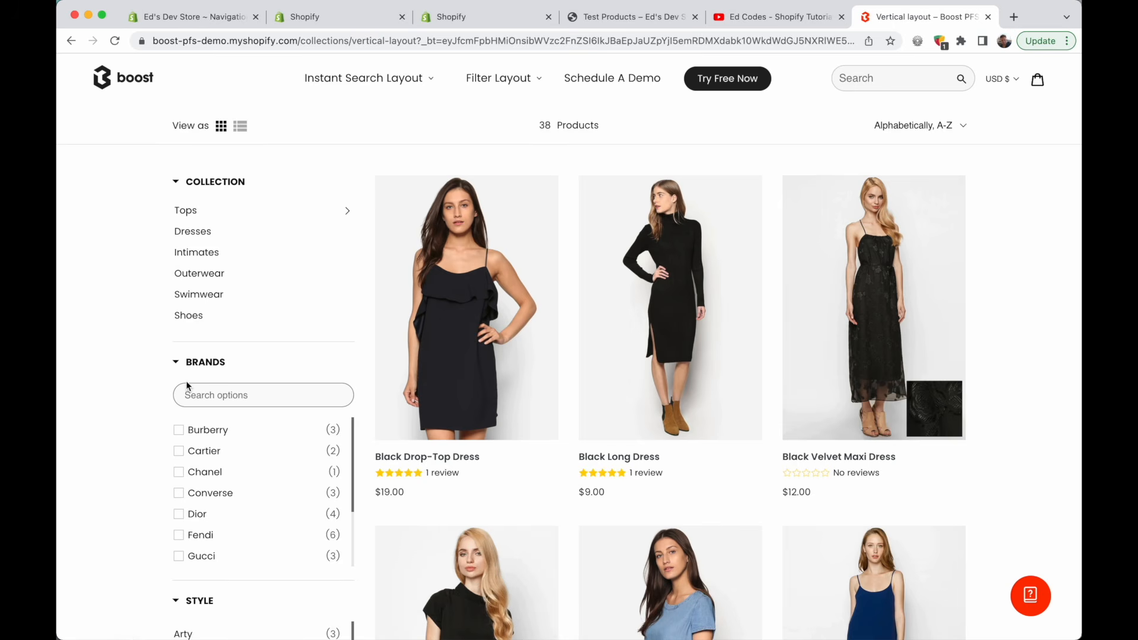
scroll(542, 378, down, 3)
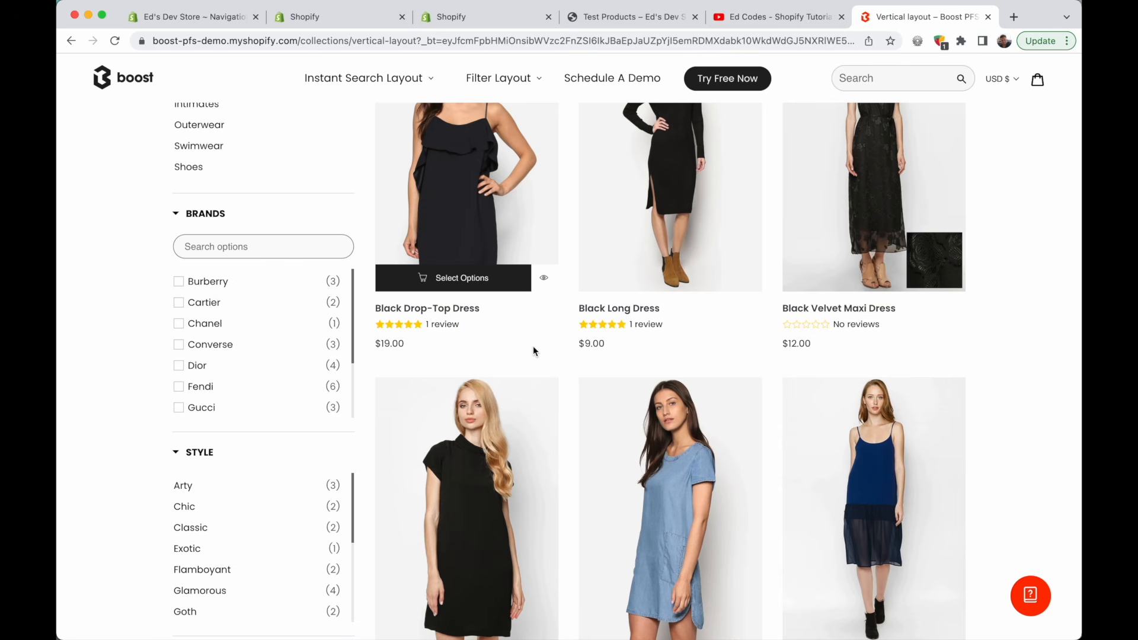
scroll(531, 350, down, 10)
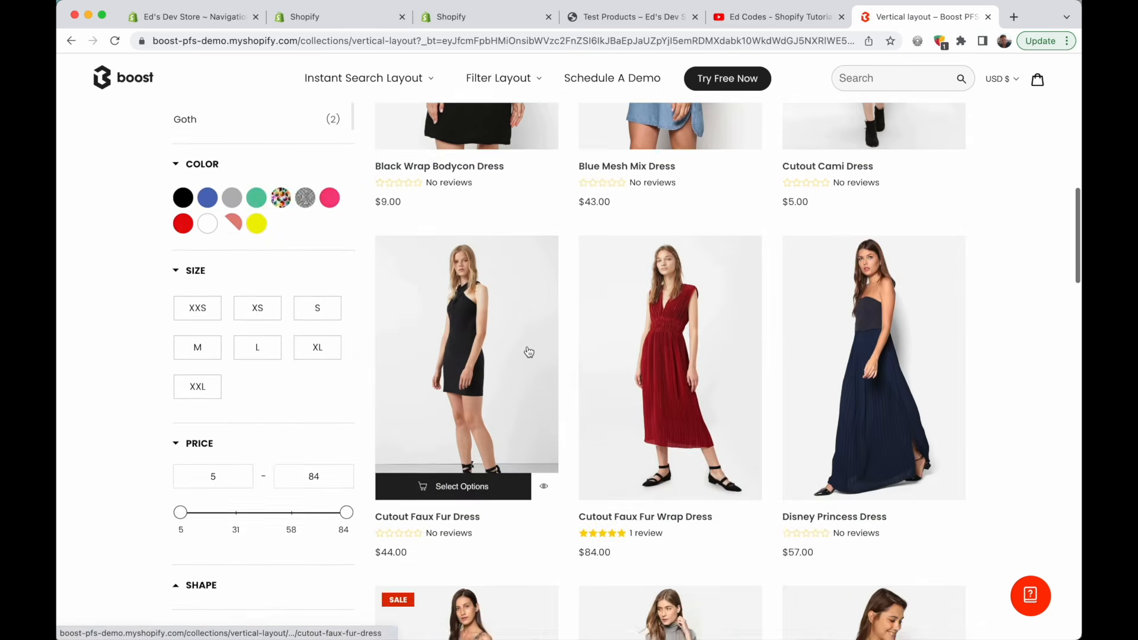
scroll(58, 357, up, 5)
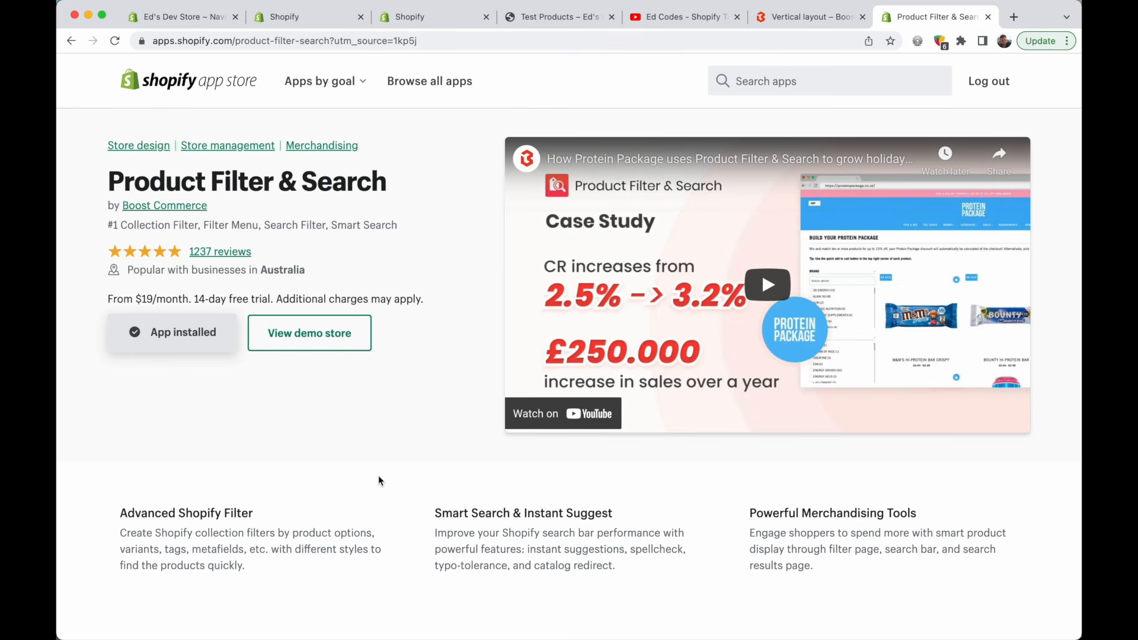
Highlight the app name Product Filter & Search on its Shopify App Store listing, and return to the Vertical layout demo store
drag(108, 181, 388, 180)
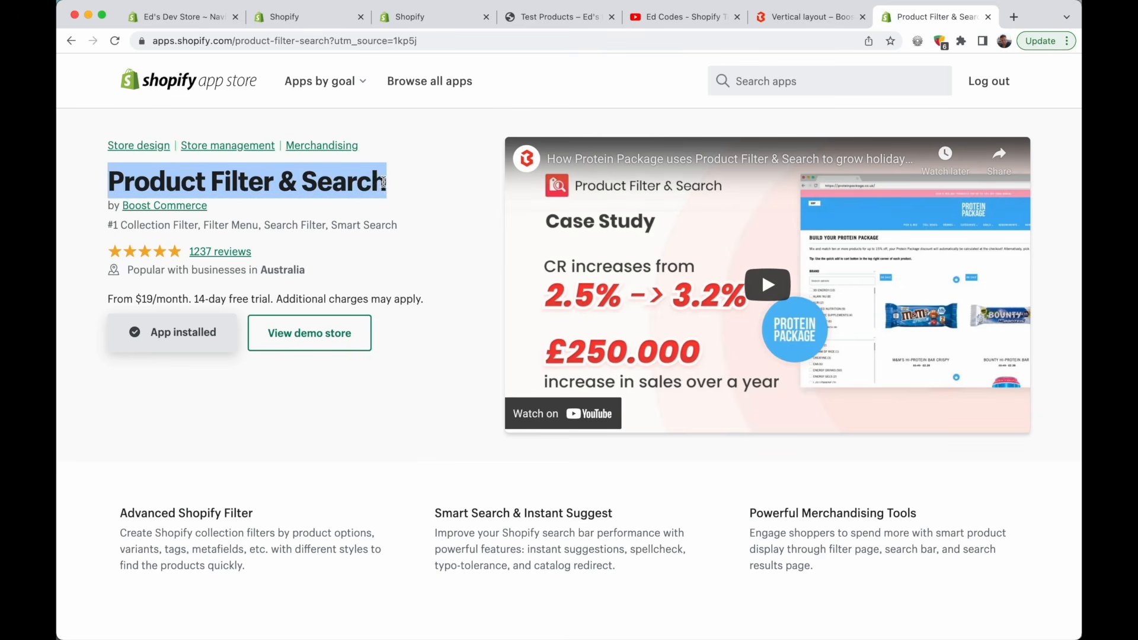
click(357, 205)
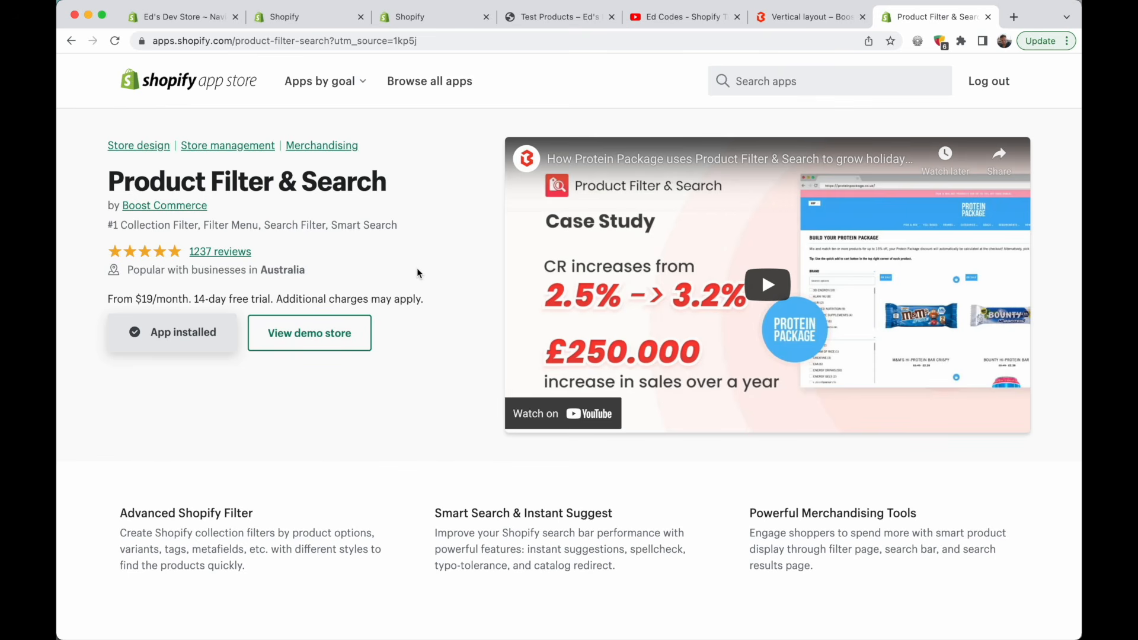
click(806, 17)
Examine the Color, Size, Price and Review Ratings filters on the XXS-filtered demo collection, and expand the Shape filter
scroll(185, 254, down, 7)
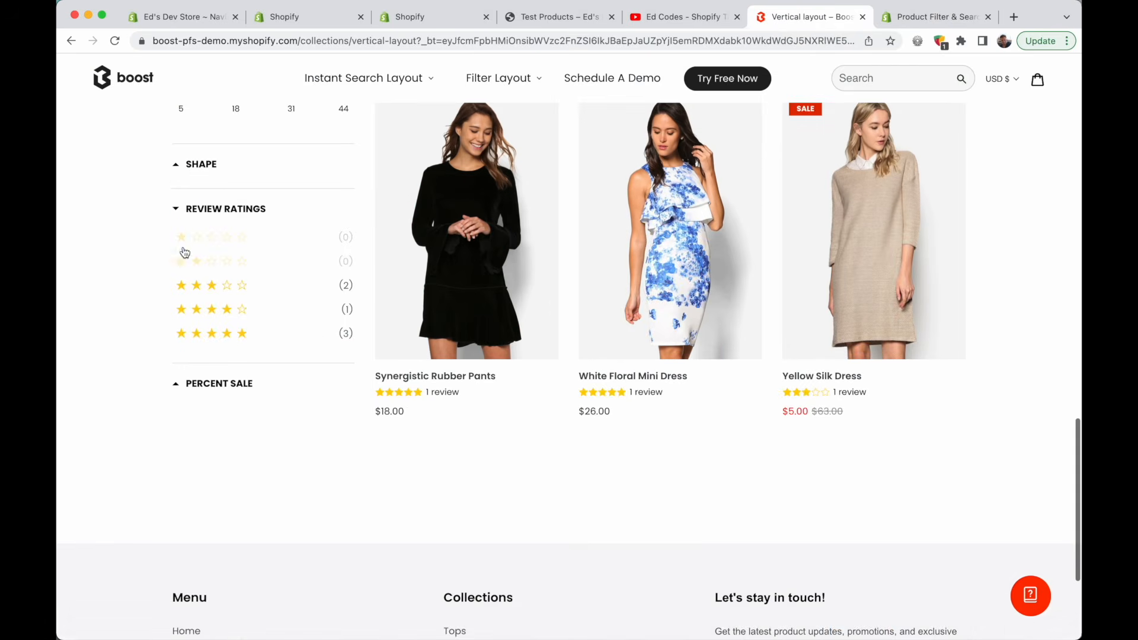
scroll(198, 436, up, 10)
scroll(199, 437, down, 6)
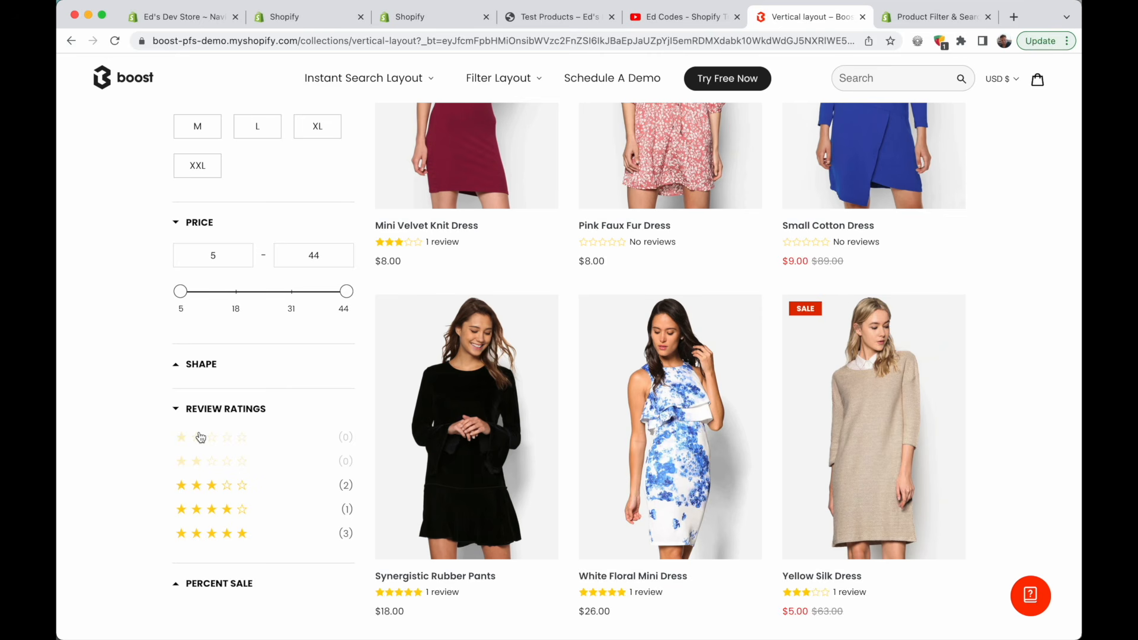
scroll(101, 423, up, 6)
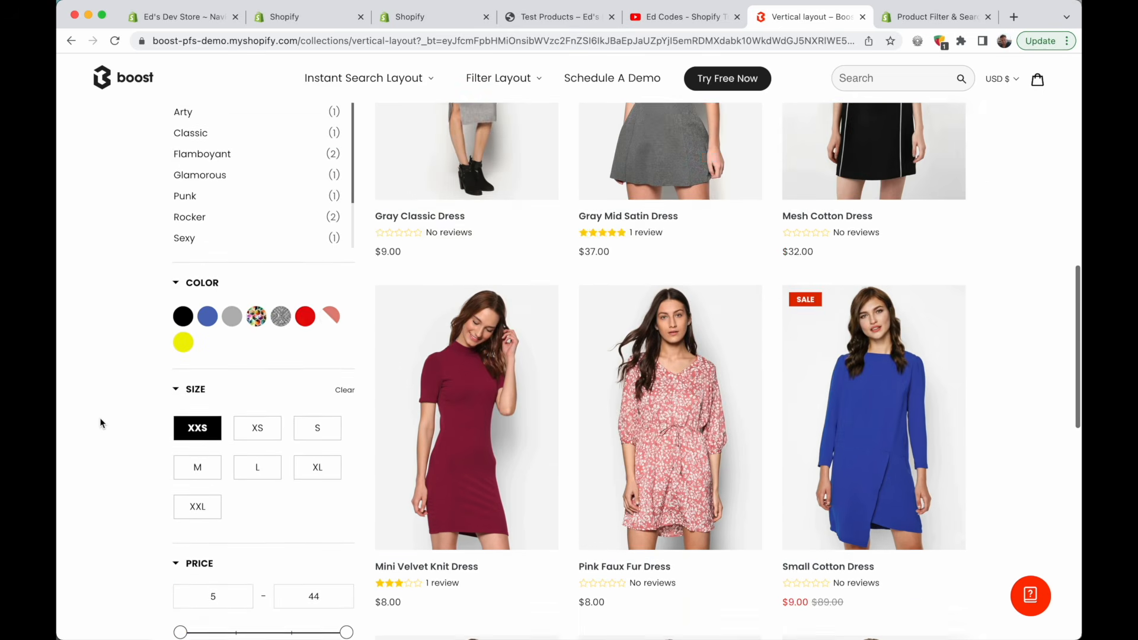
scroll(101, 423, up, 3)
scroll(100, 422, down, 6)
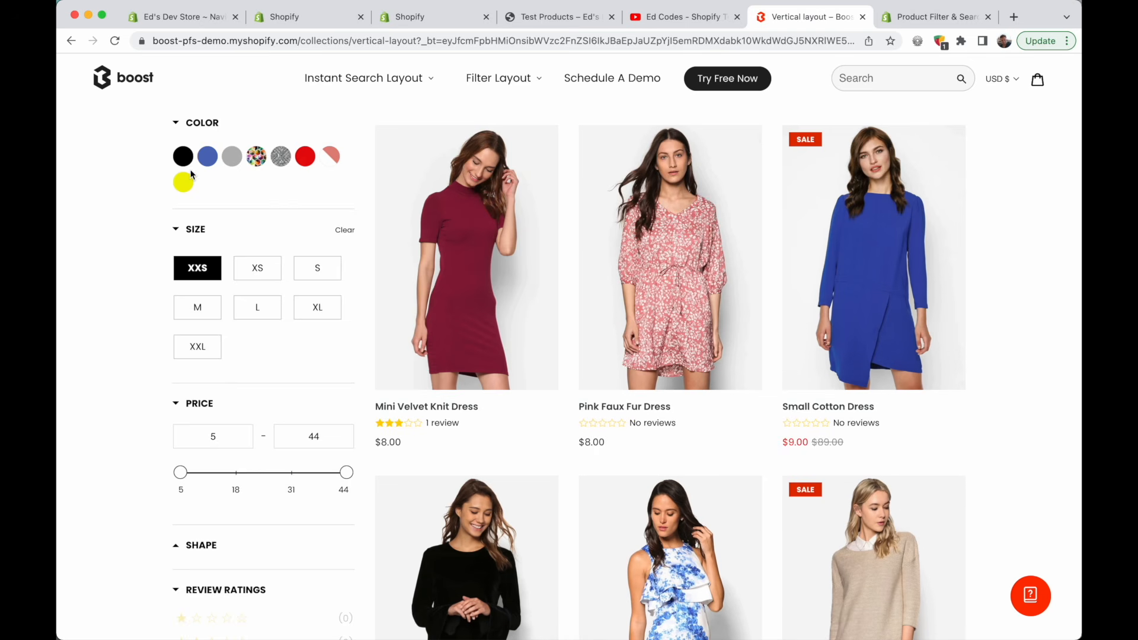
scroll(101, 423, down, 2)
scroll(214, 413, down, 3)
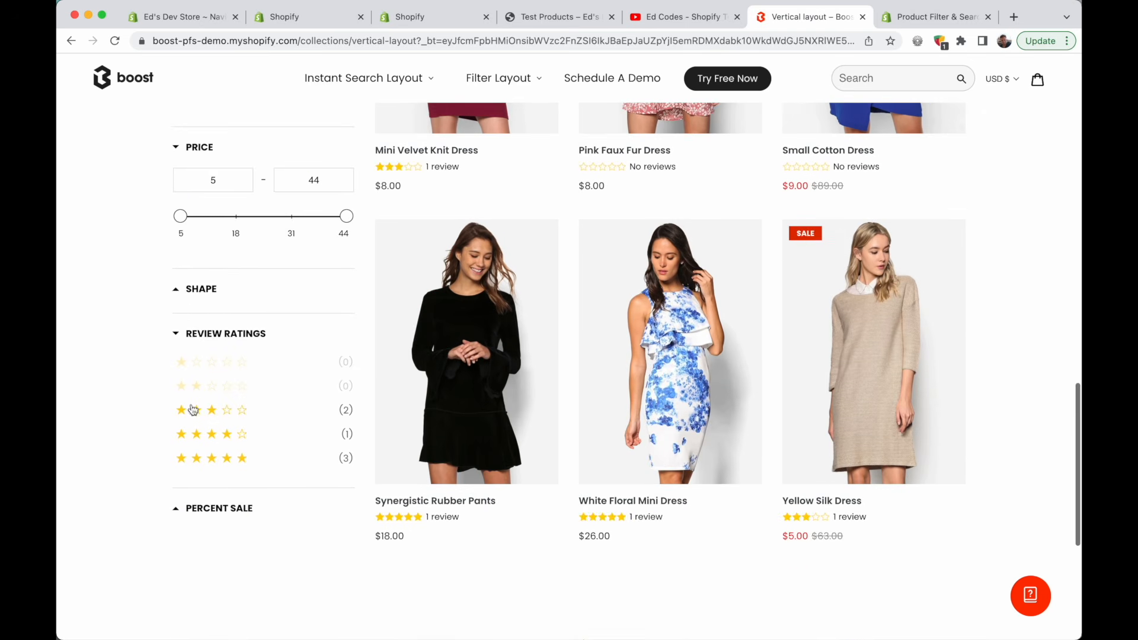
click(199, 292)
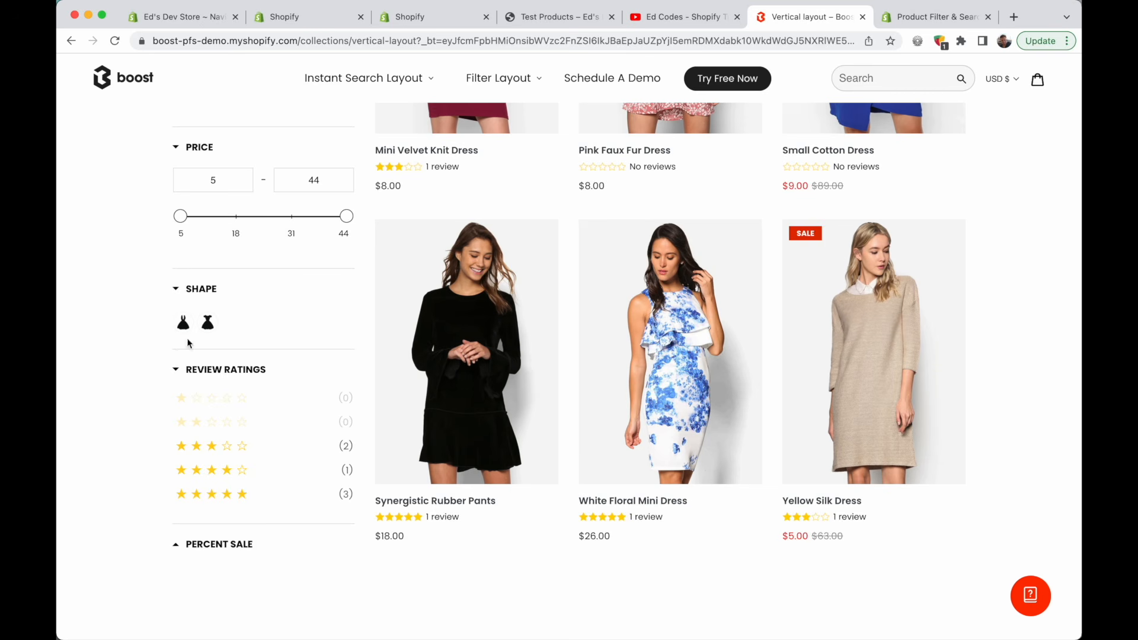
Clear the XXS size filter on the demo collection, and examine the Shape, Review Ratings, expanded Percent Sale and Stock Status filters
click(208, 323)
click(200, 285)
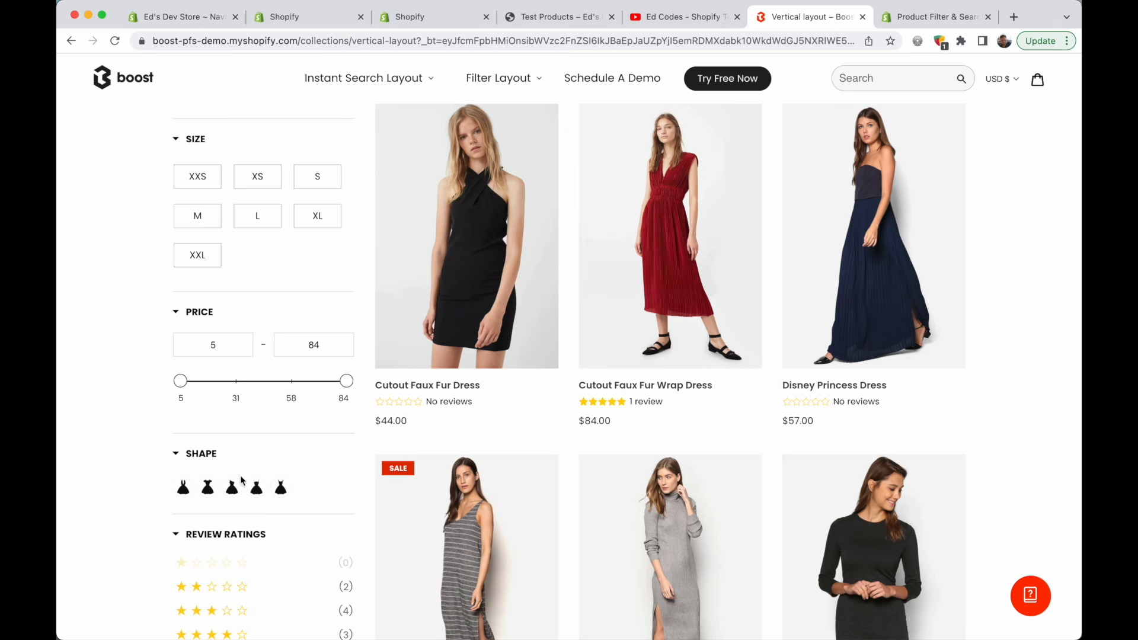
scroll(314, 485, down, 1)
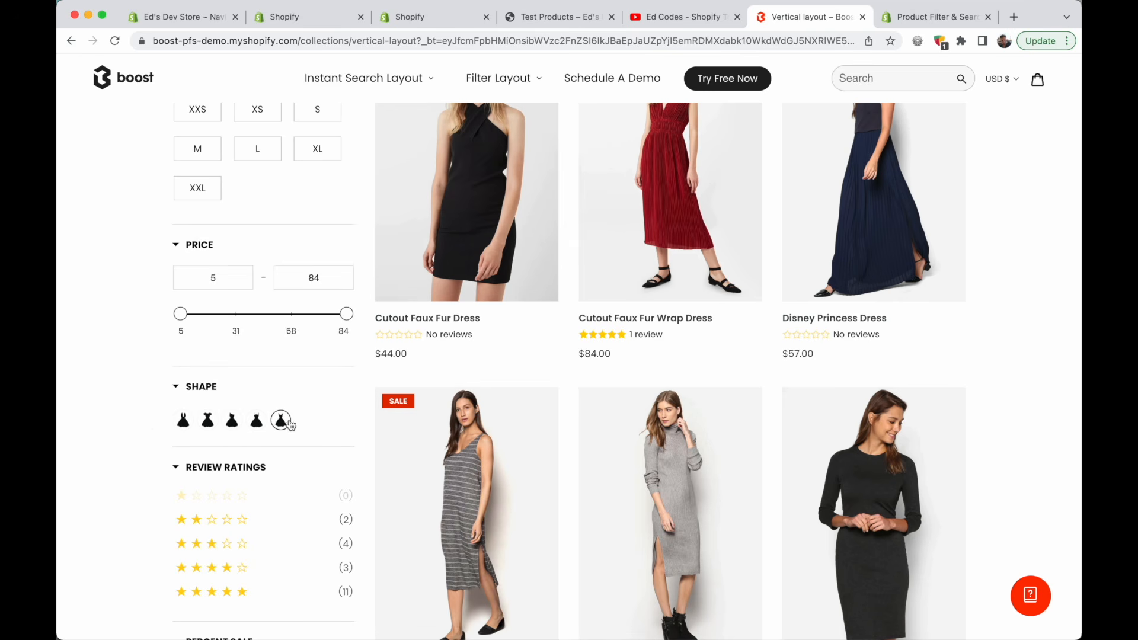
scroll(292, 427, down, 3)
click(226, 471)
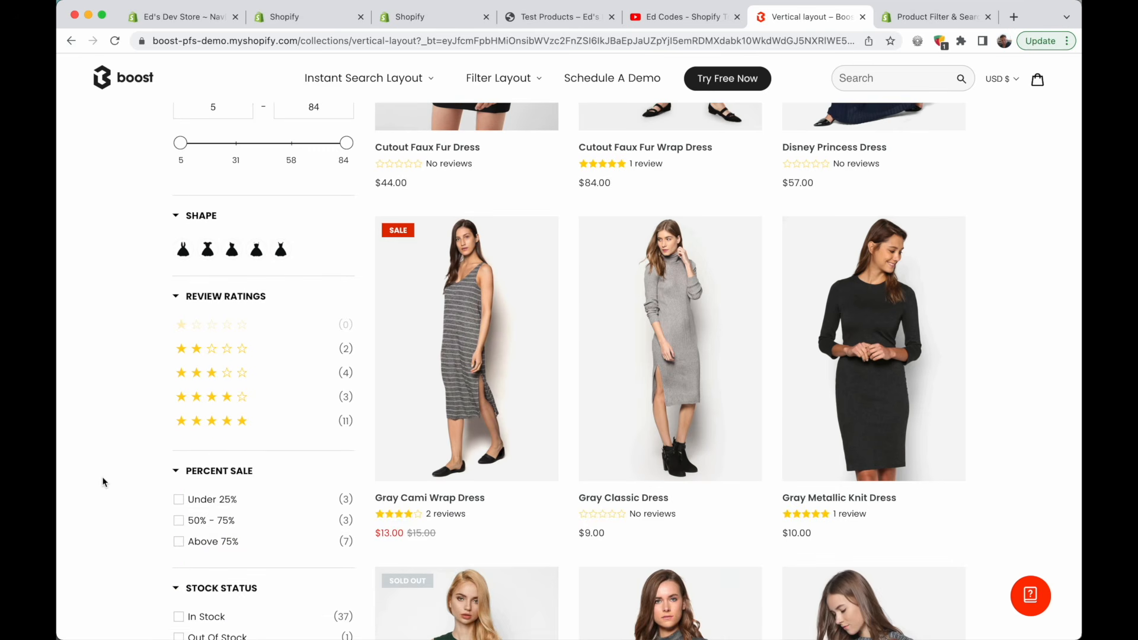
scroll(76, 470, down, 2)
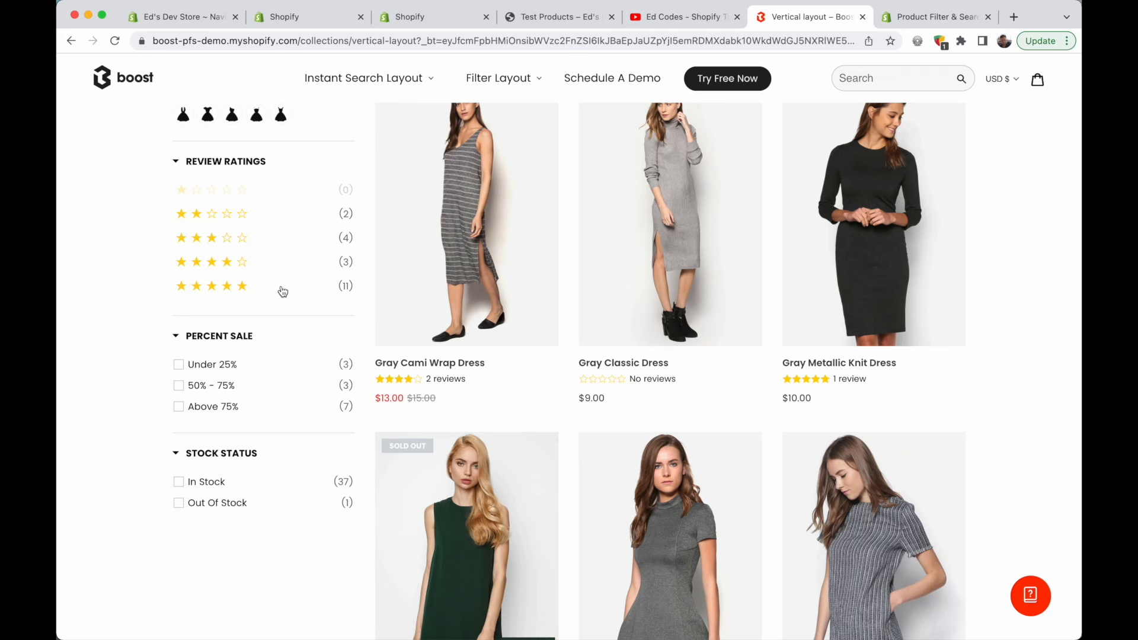
Switch to the Product Filter & Search listing on the Shopify App Store and examine its feature images, customer reviews and pricing plans
click(936, 17)
scroll(424, 403, down, 15)
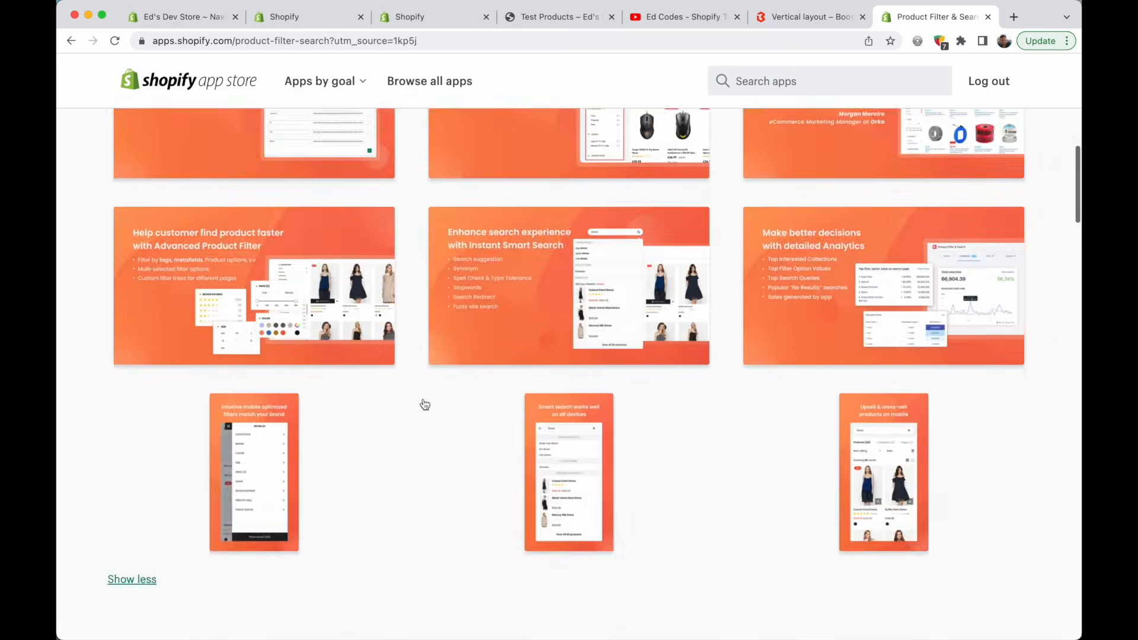
scroll(424, 405, down, 15)
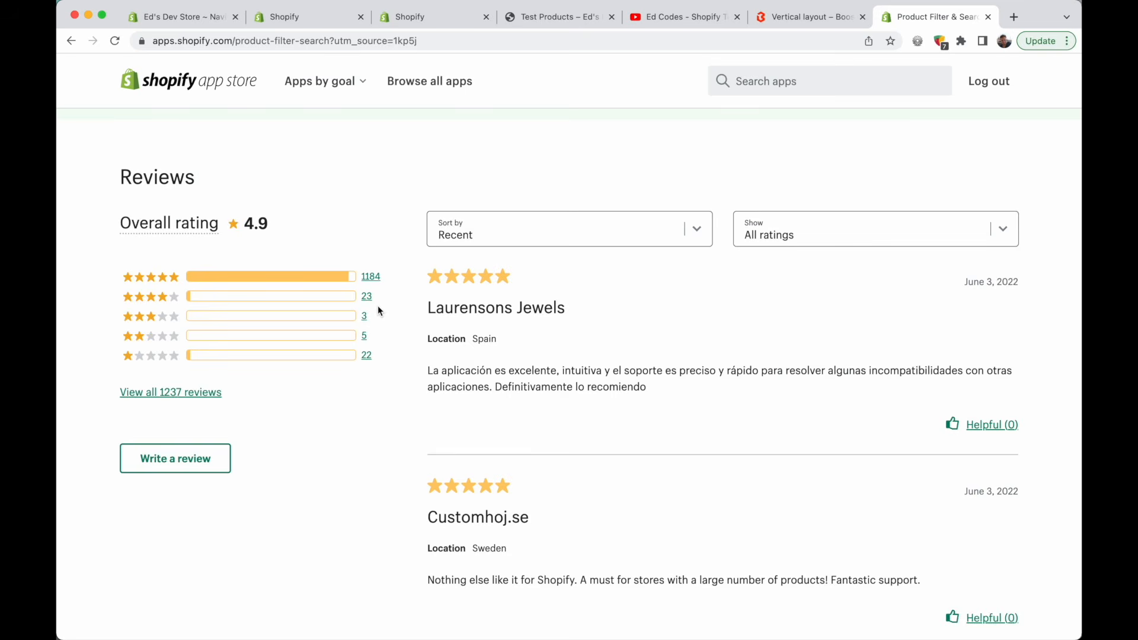
scroll(378, 305, up, 20)
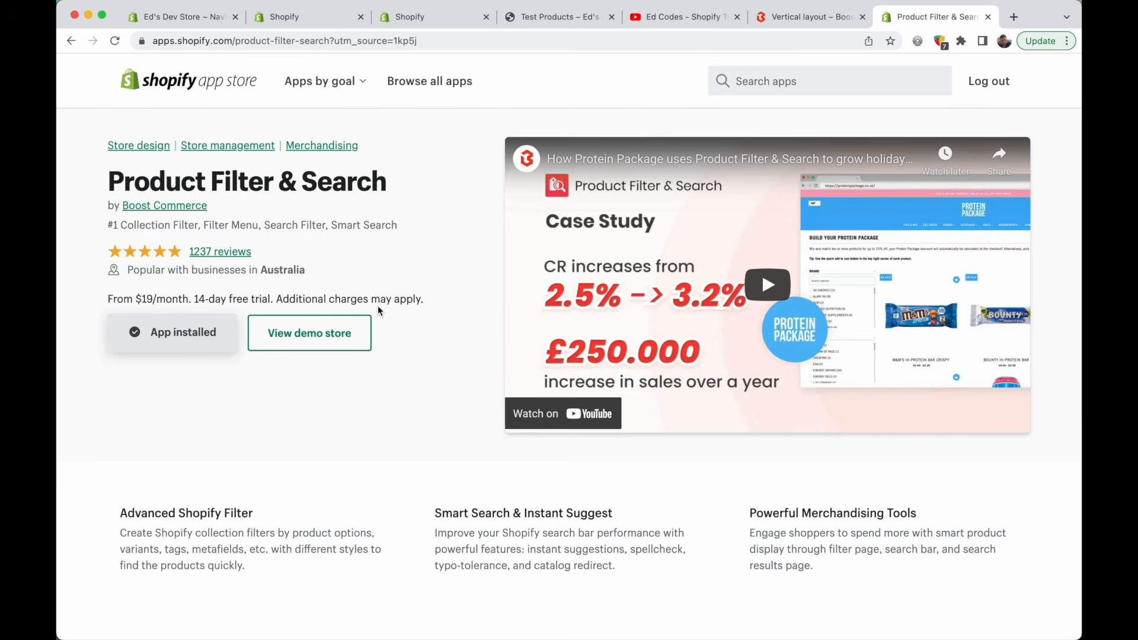
scroll(378, 305, down, 12)
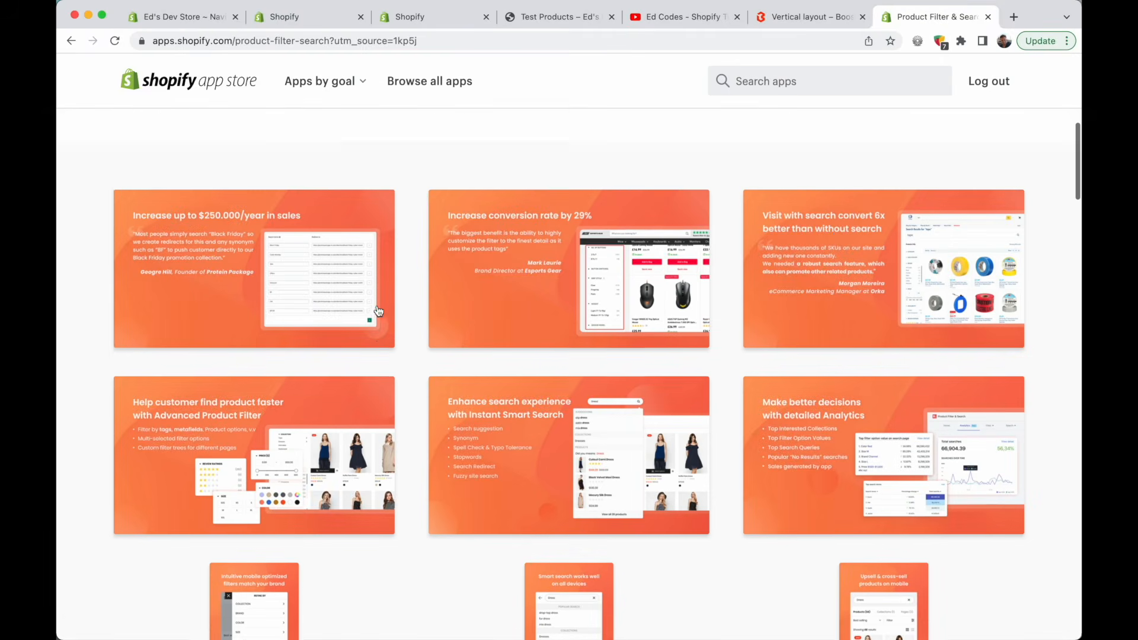
scroll(378, 310, down, 15)
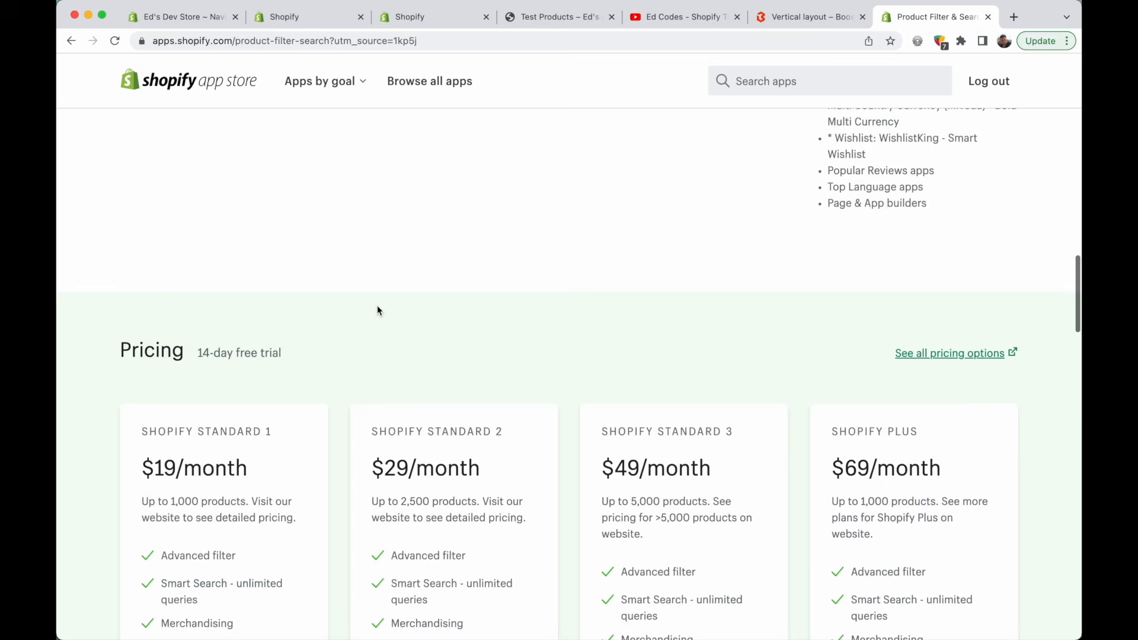
scroll(377, 311, down, 6)
scroll(377, 305, up, 20)
scroll(377, 304, down, 8)
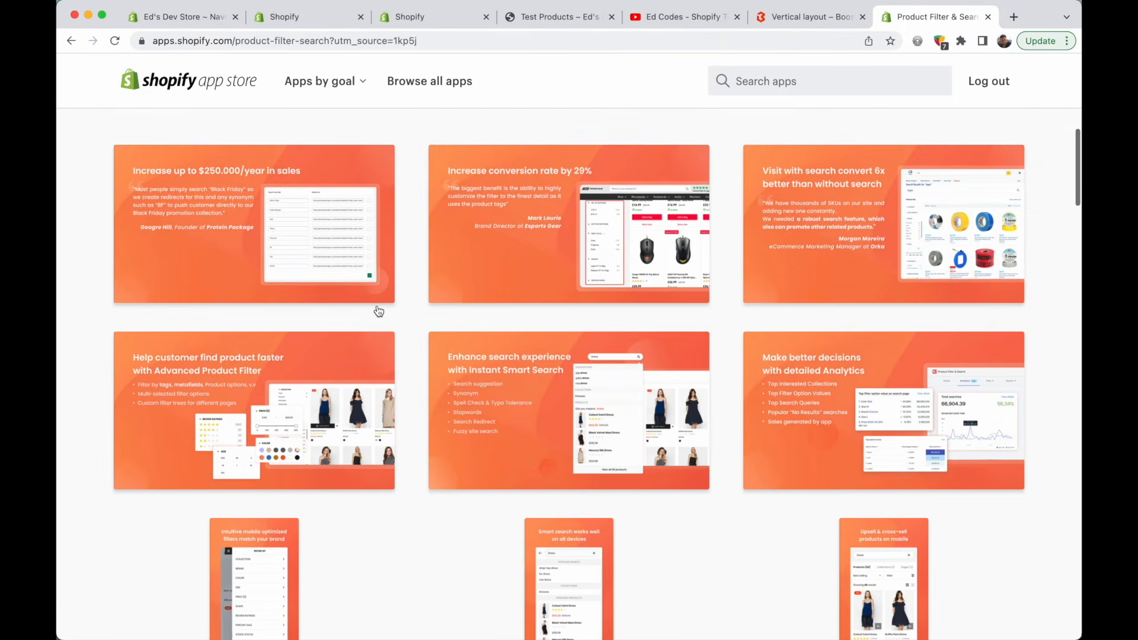